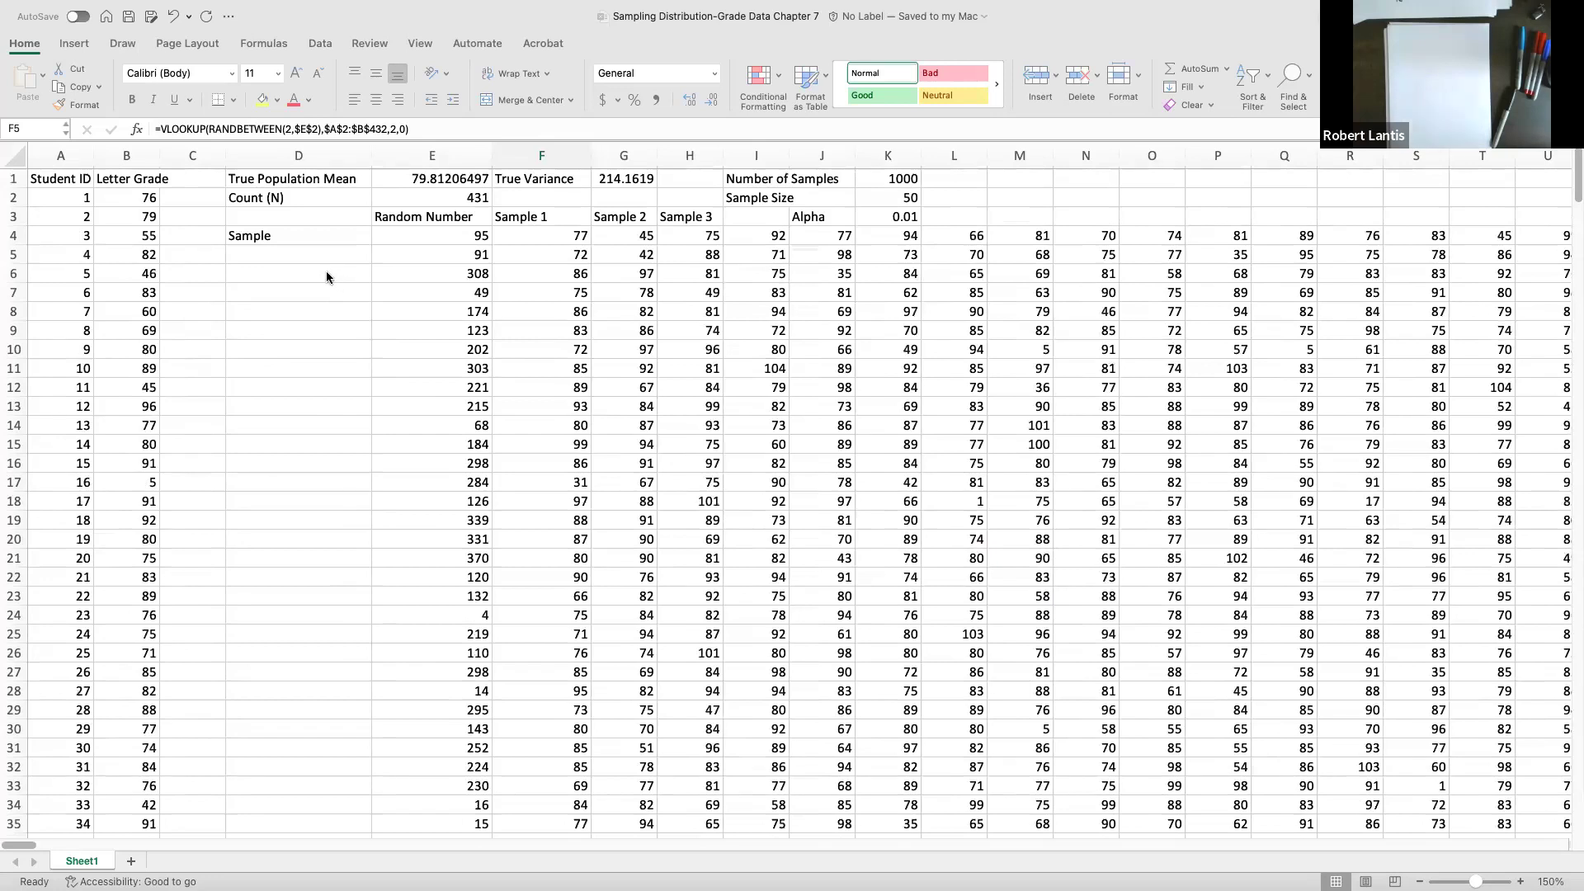
Step: Examine the Student ID column's extent by selecting it from the header to the last record, and return to A1
{"action": "left_click", "coordinate": [167, 199]}
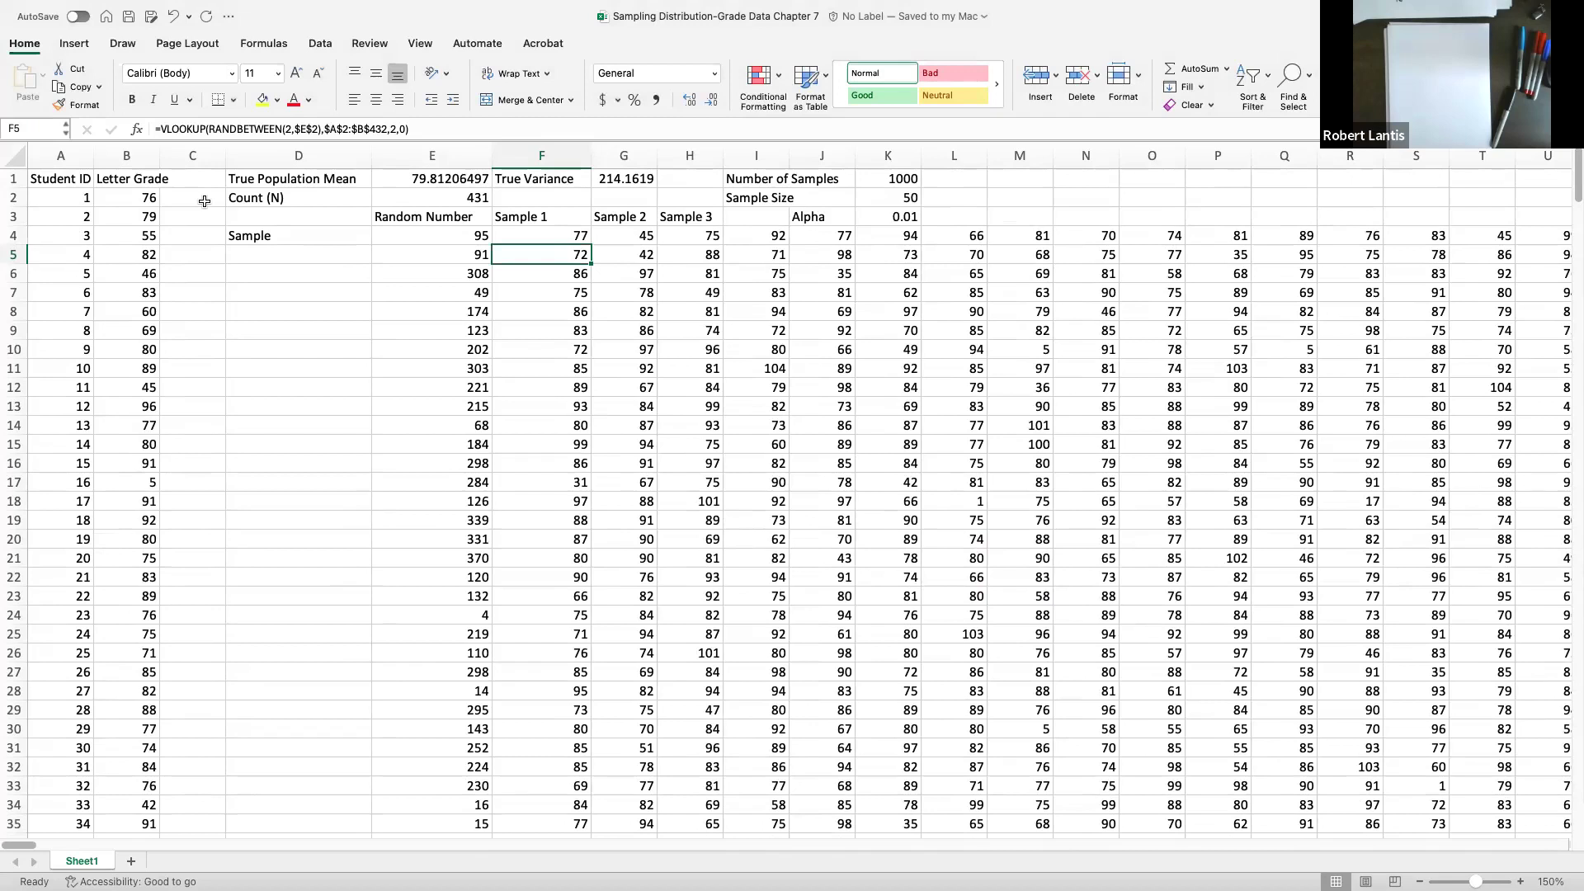
{"action": "key", "text": "Up"}
{"action": "key", "text": "Left"}
{"action": "key", "text": "Up"}
{"action": "key", "text": "Up"}
{"action": "key", "text": "Up"}
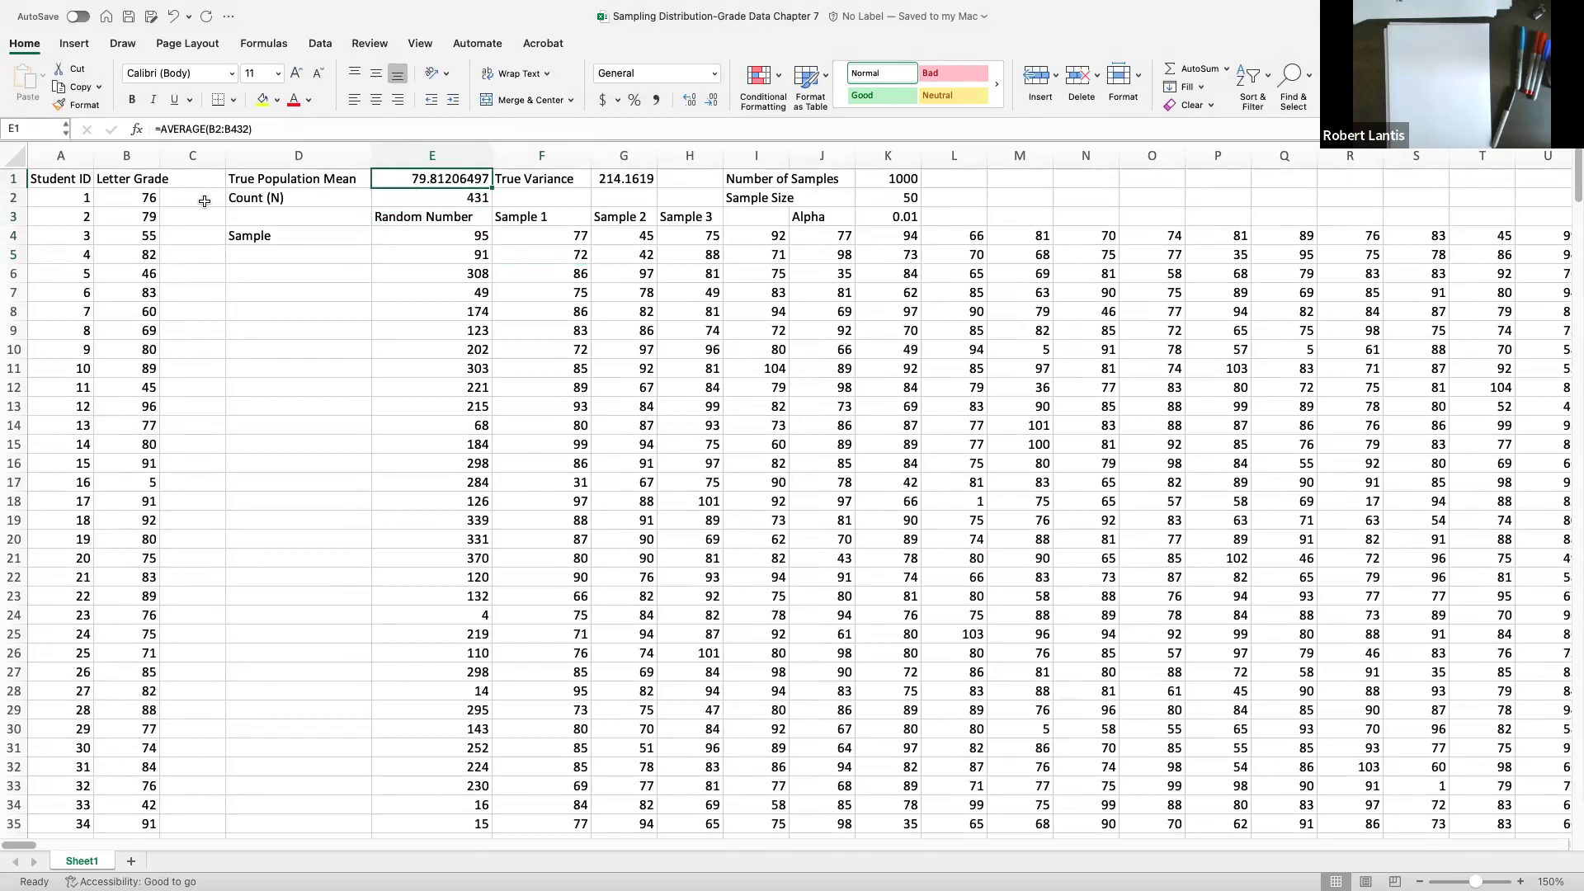
{"action": "key", "text": "Left"}
{"action": "key", "text": "Left"}
{"action": "key", "text": "Left"}
{"action": "key", "text": "Left"}
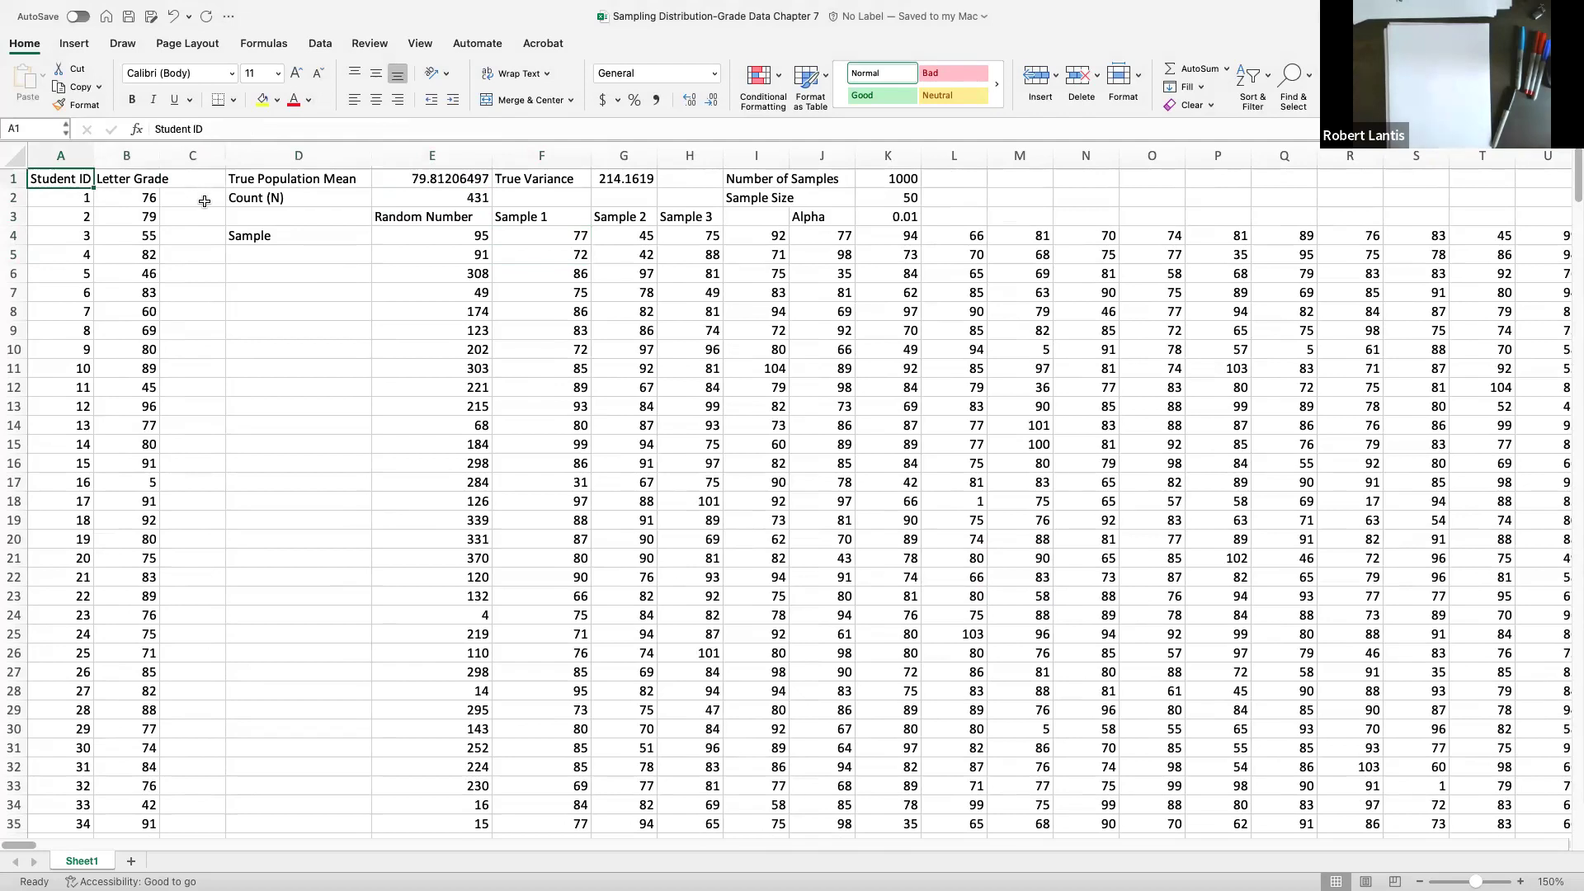
{"action": "key", "text": "ctrl+shift+Down"}
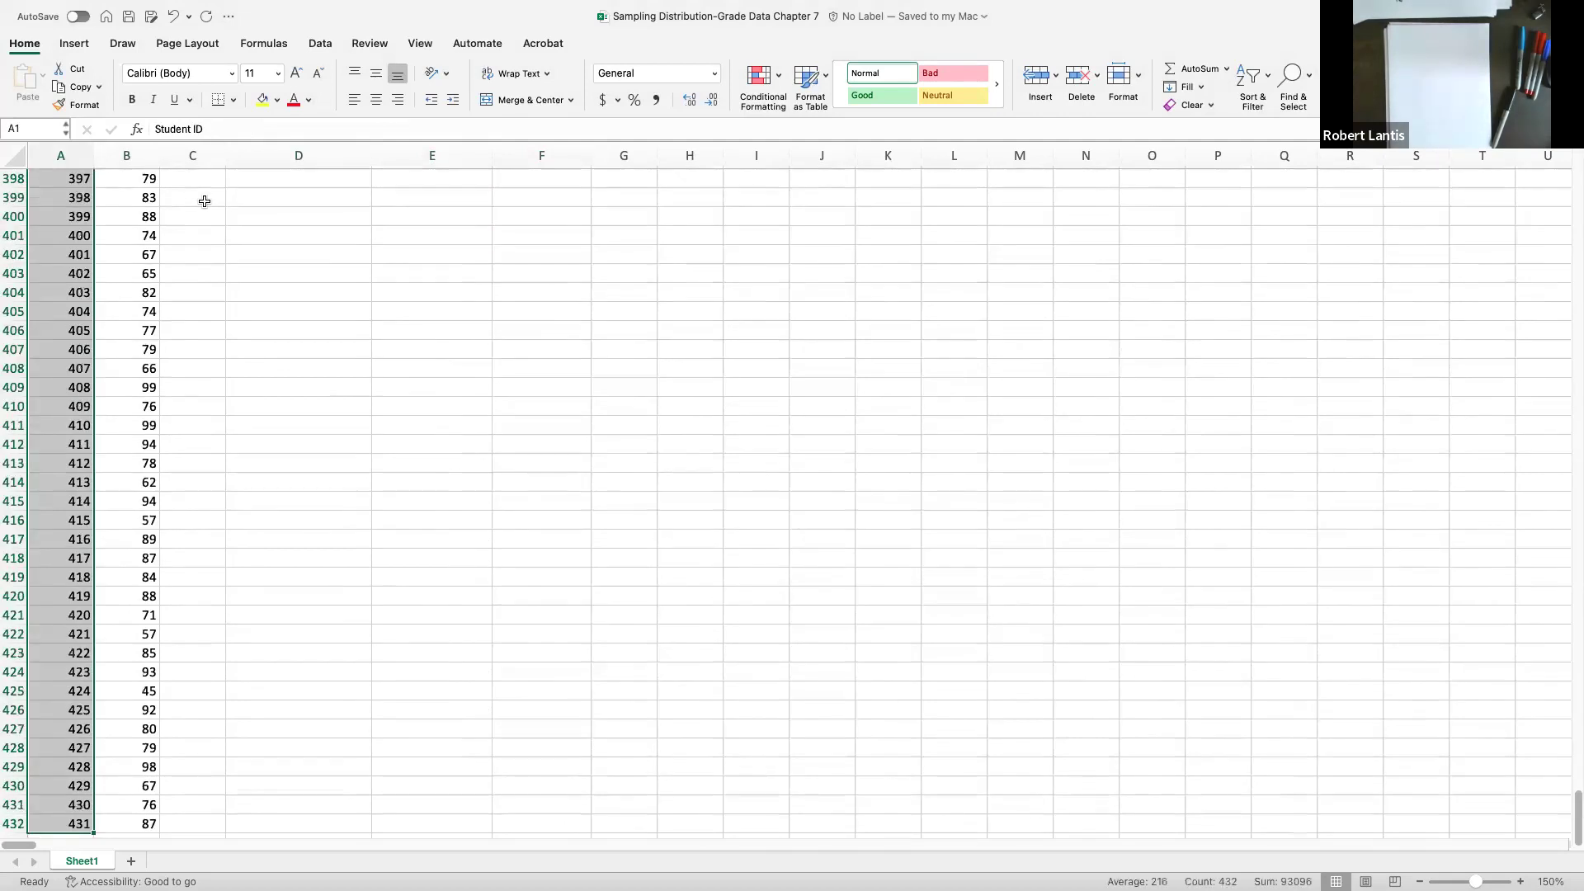
{"action": "key", "text": "ctrl+Up"}
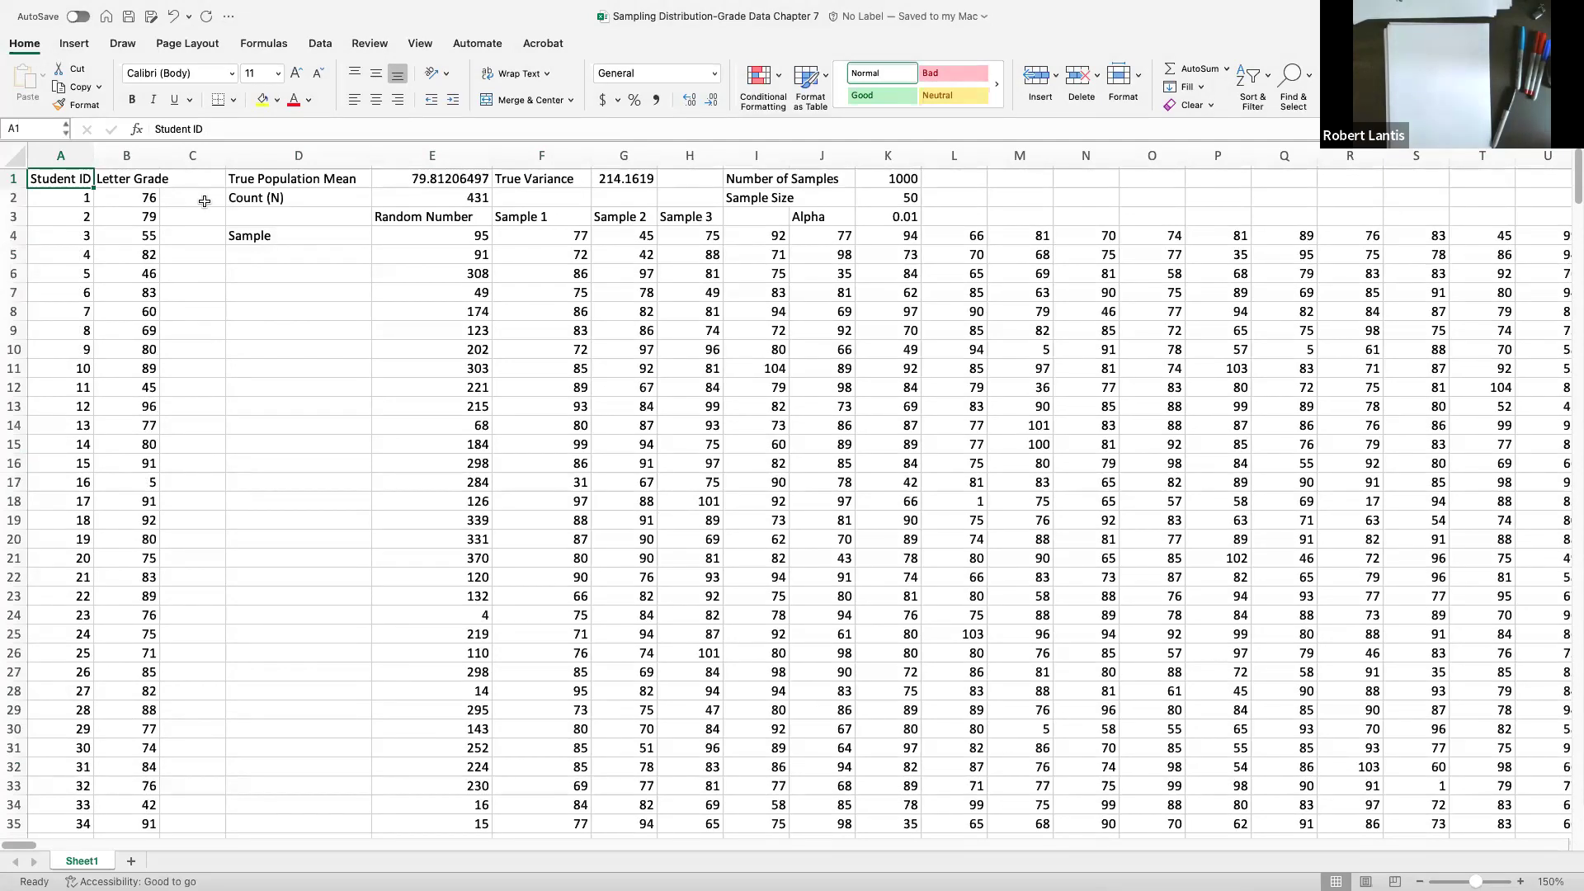
Step: Inspect the formula behind the True Population Mean in E1 and close it without changes
{"action": "key", "text": "ctrl+Right"}
{"action": "key", "text": "ctrl+Right"}
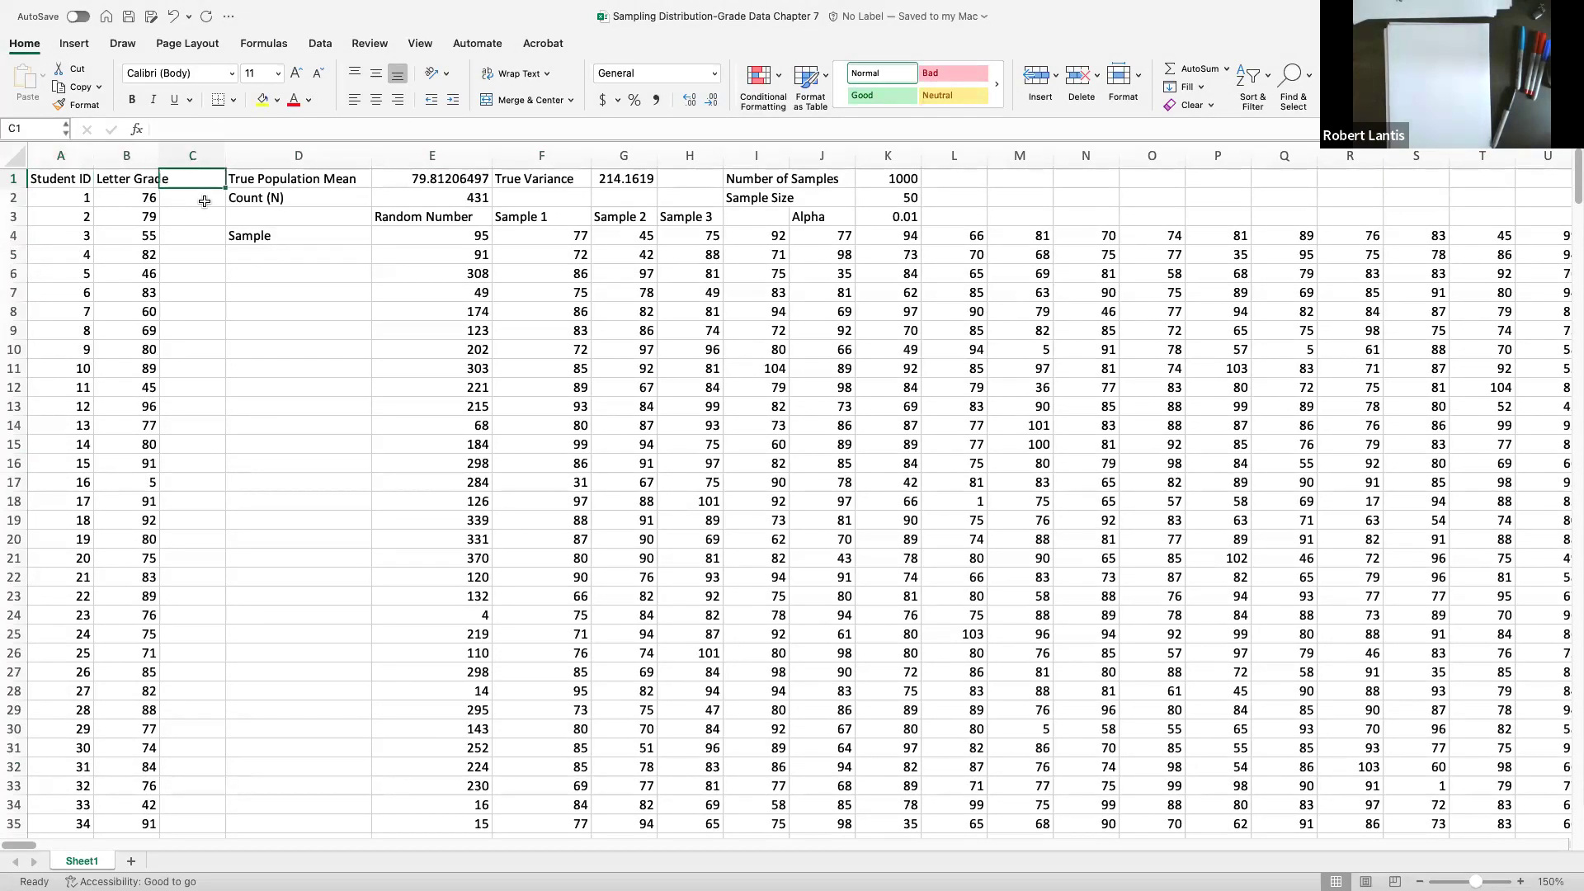
{"action": "key", "text": "Right"}
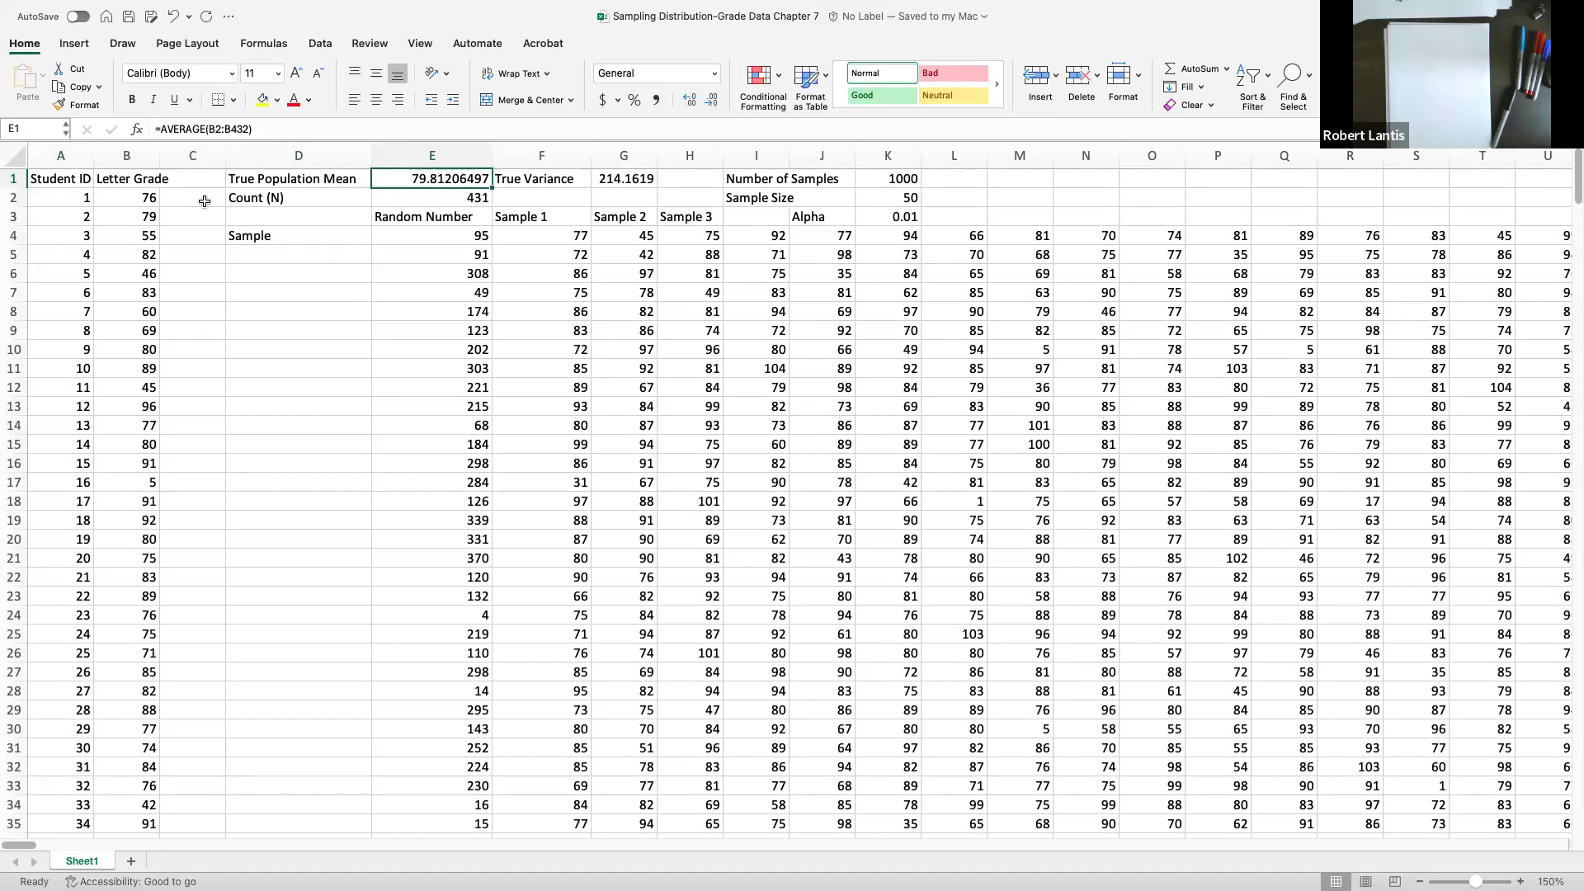
{"action": "double_click", "coordinate": [452, 176]}
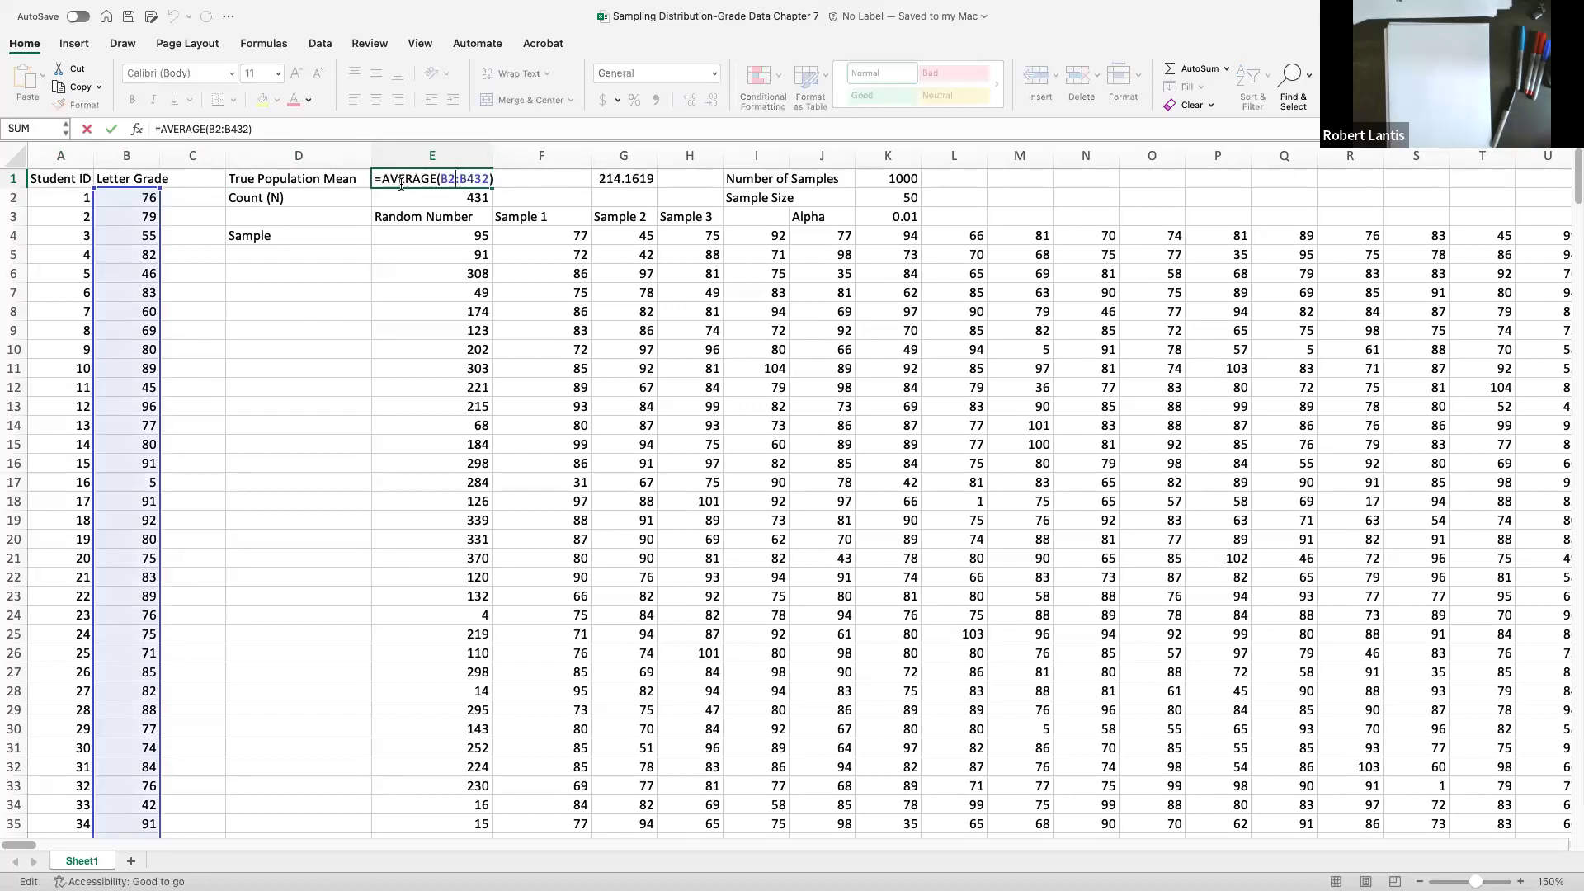
{"action": "key", "text": "Return"}
Step: Set the worksheet zoom to 200%
{"action": "left_click", "coordinate": [421, 43]}
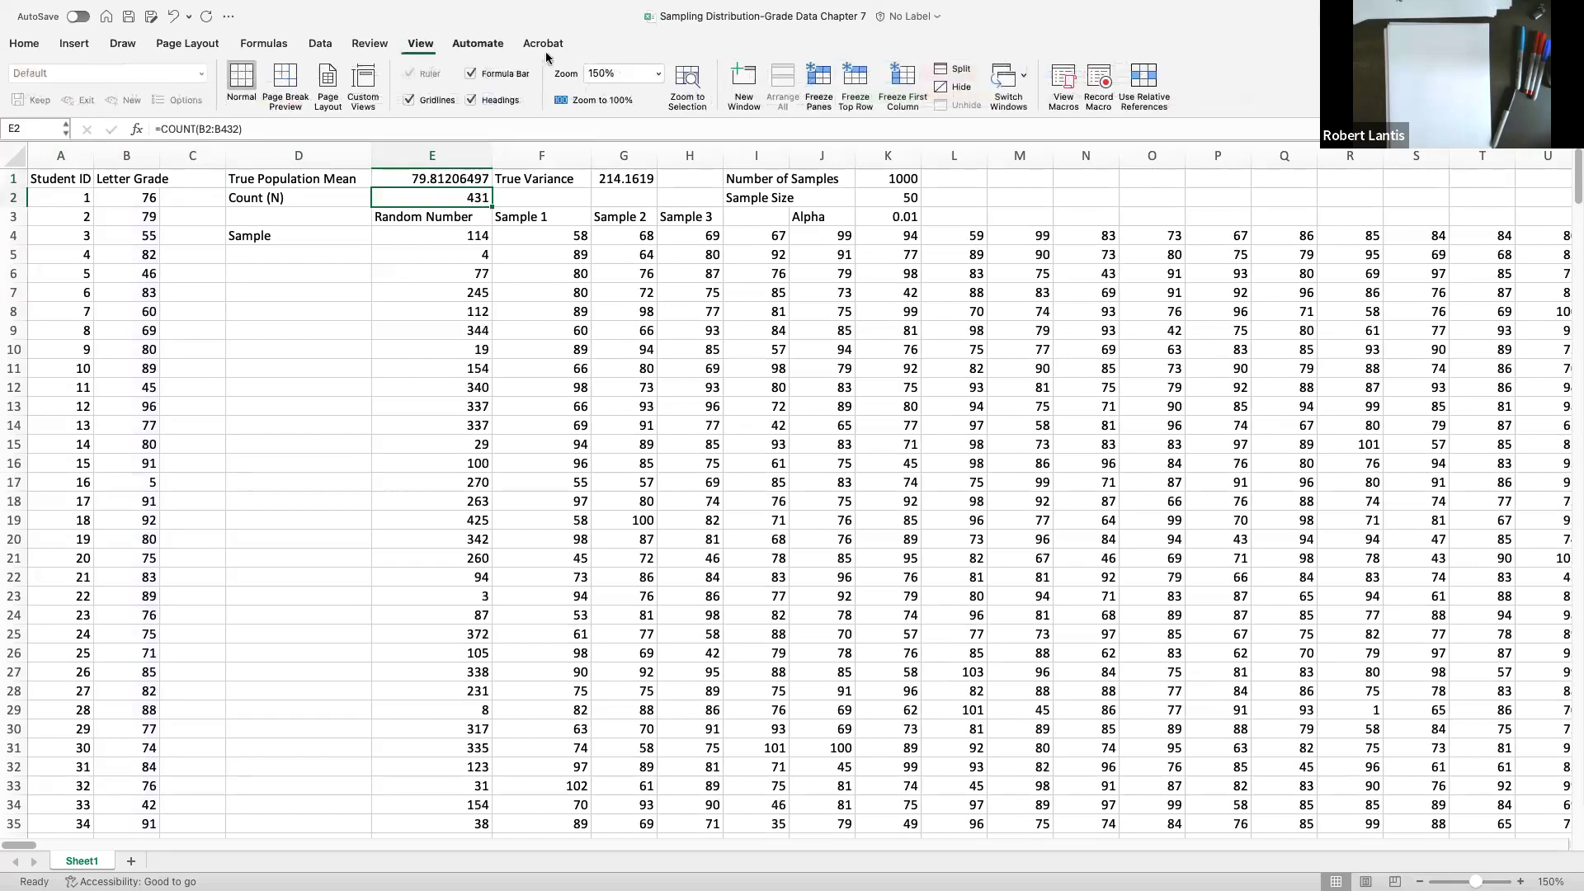
{"action": "left_click", "coordinate": [639, 73]}
{"action": "left_click", "coordinate": [658, 74]}
{"action": "left_click", "coordinate": [578, 124]}
{"action": "type", "text": "200"}
{"action": "key", "text": "Return"}
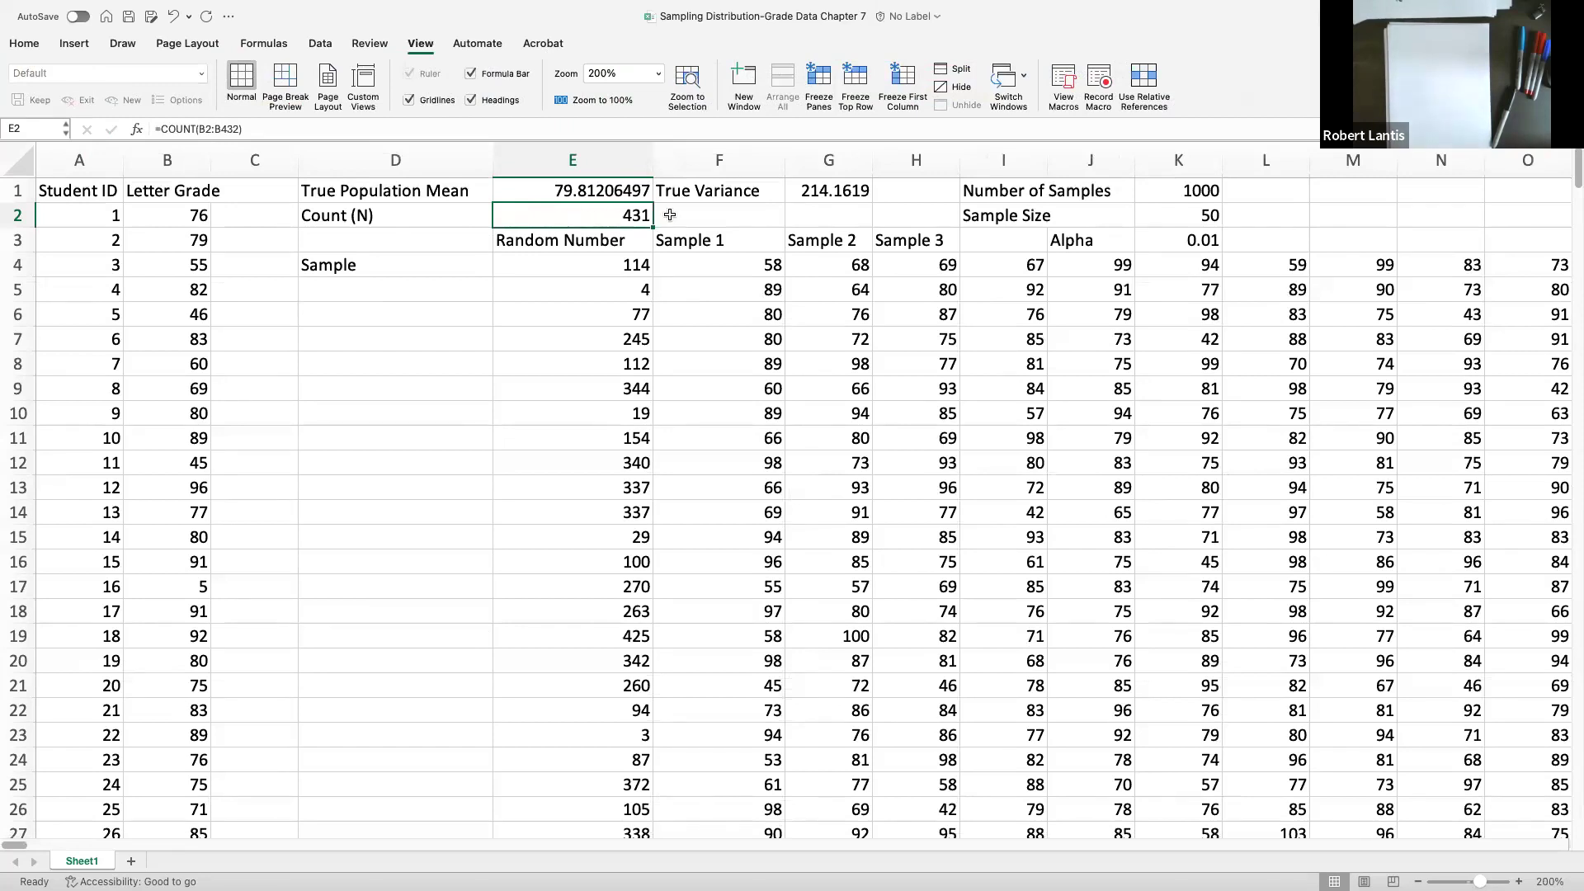
Step: Inspect the formula behind the True Variance in G1 and close it without changes
{"action": "scroll", "coordinate": [664, 215], "scroll_direction": "right", "scroll_amount": 2}
{"action": "double_click", "coordinate": [788, 185]}
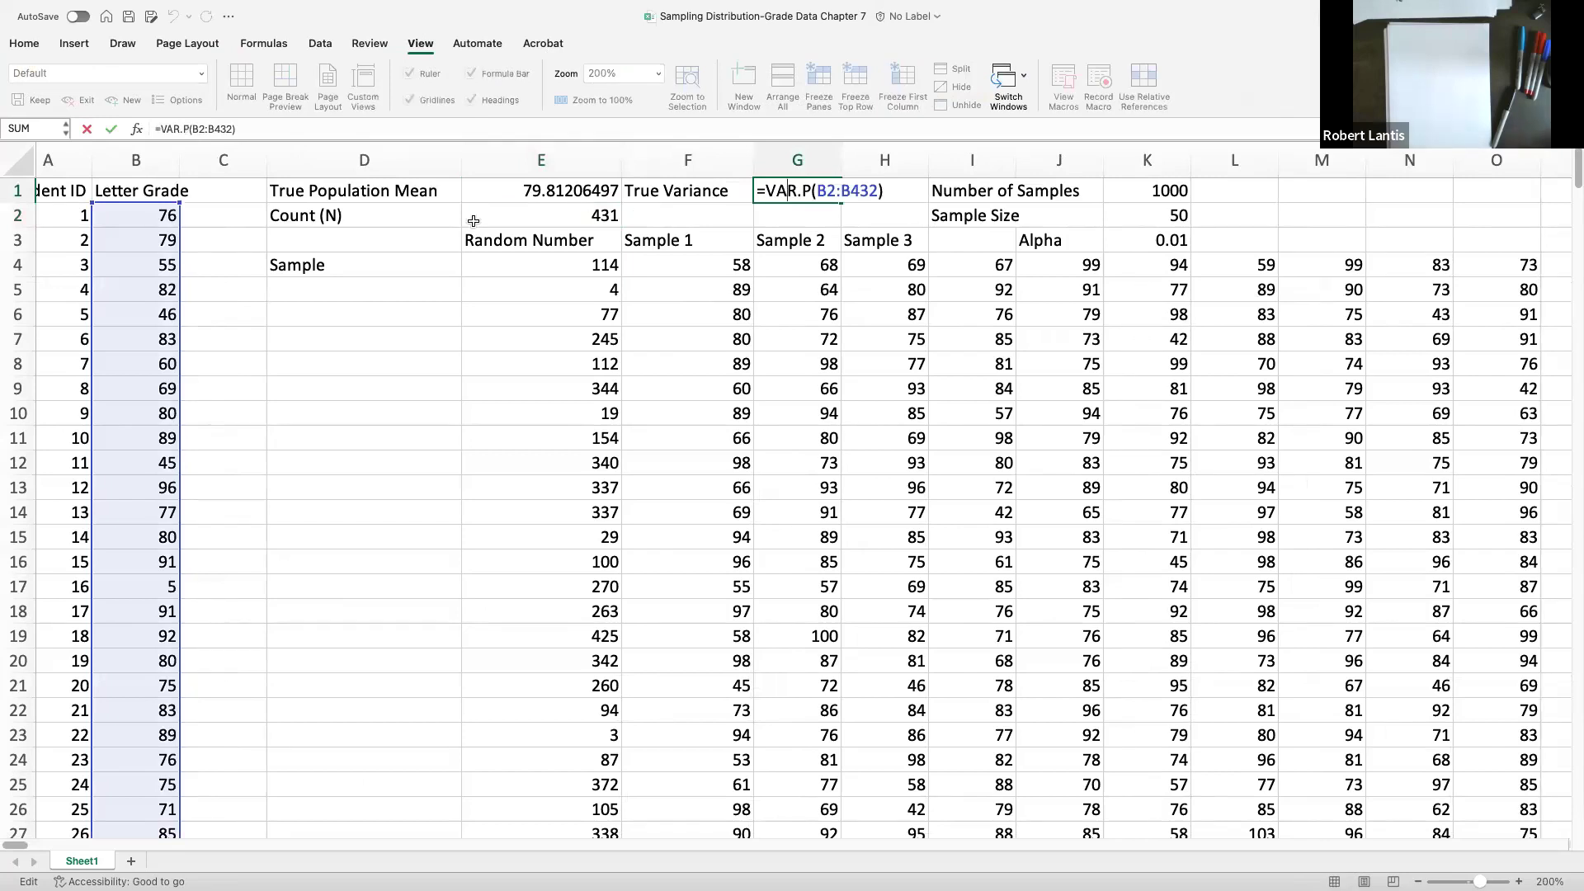
{"action": "key", "text": "Return"}
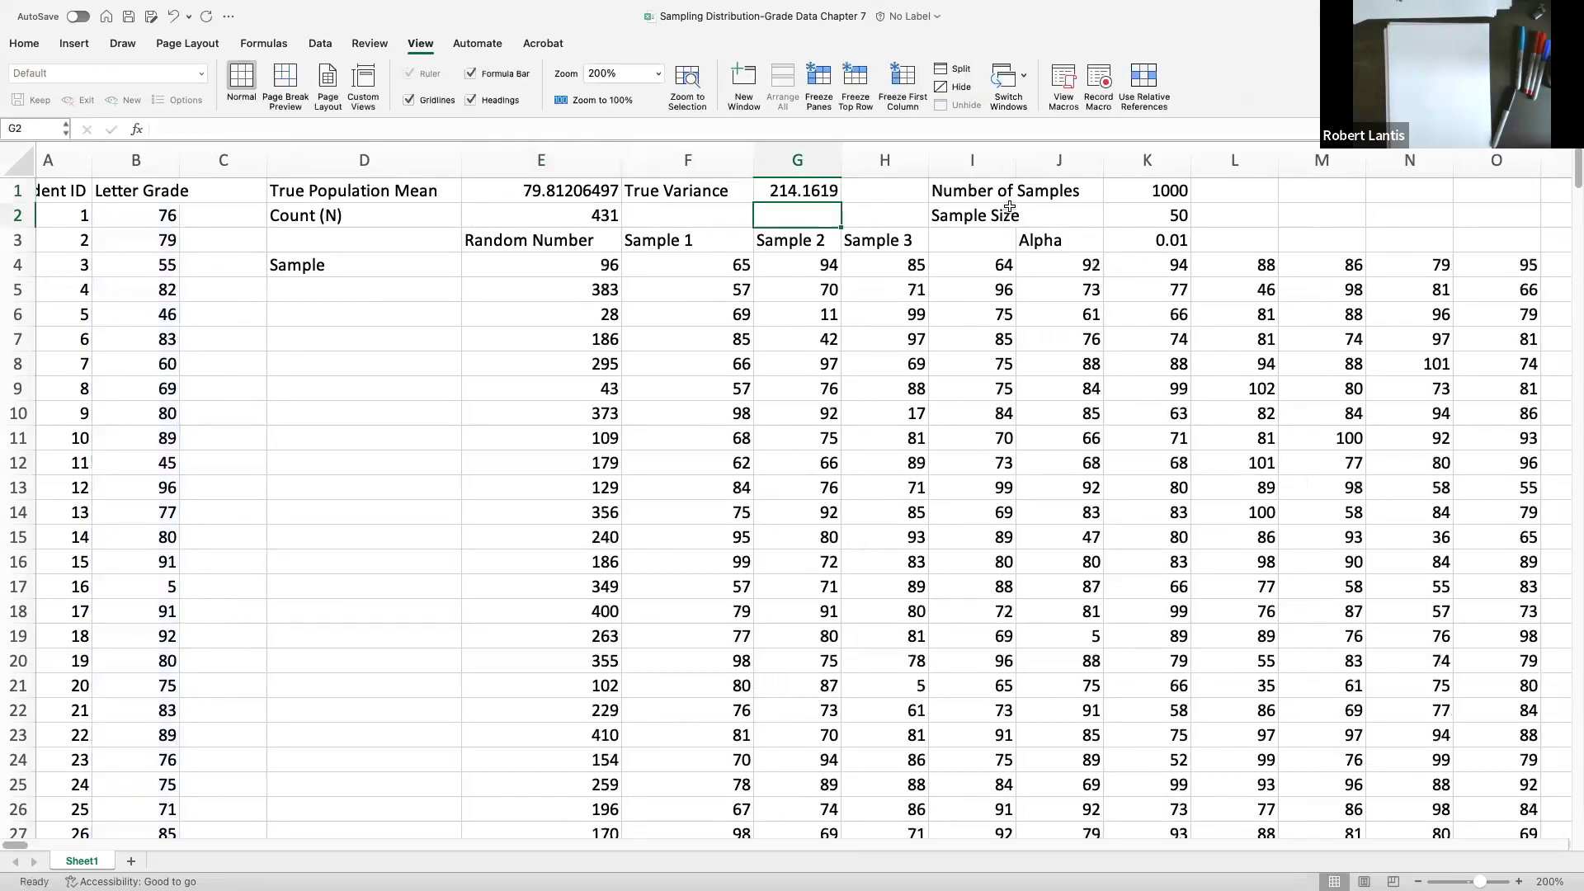
Step: Compare the formulas in several Random Number cells with the one in the first Sample 1 cell
{"action": "left_click", "coordinate": [589, 274]}
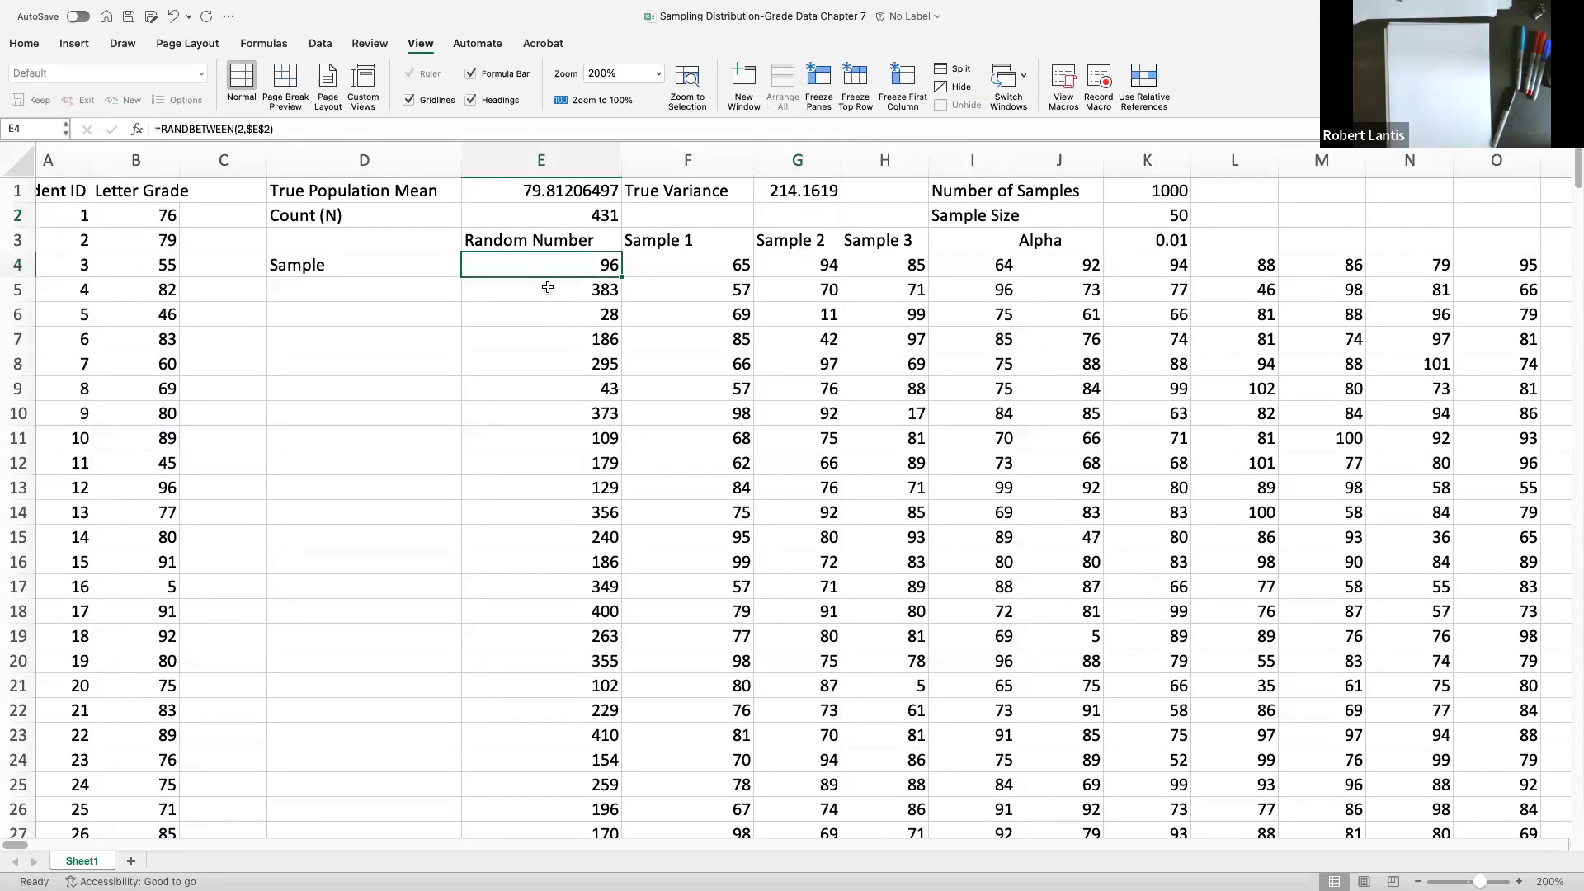
{"action": "left_click", "coordinate": [678, 262]}
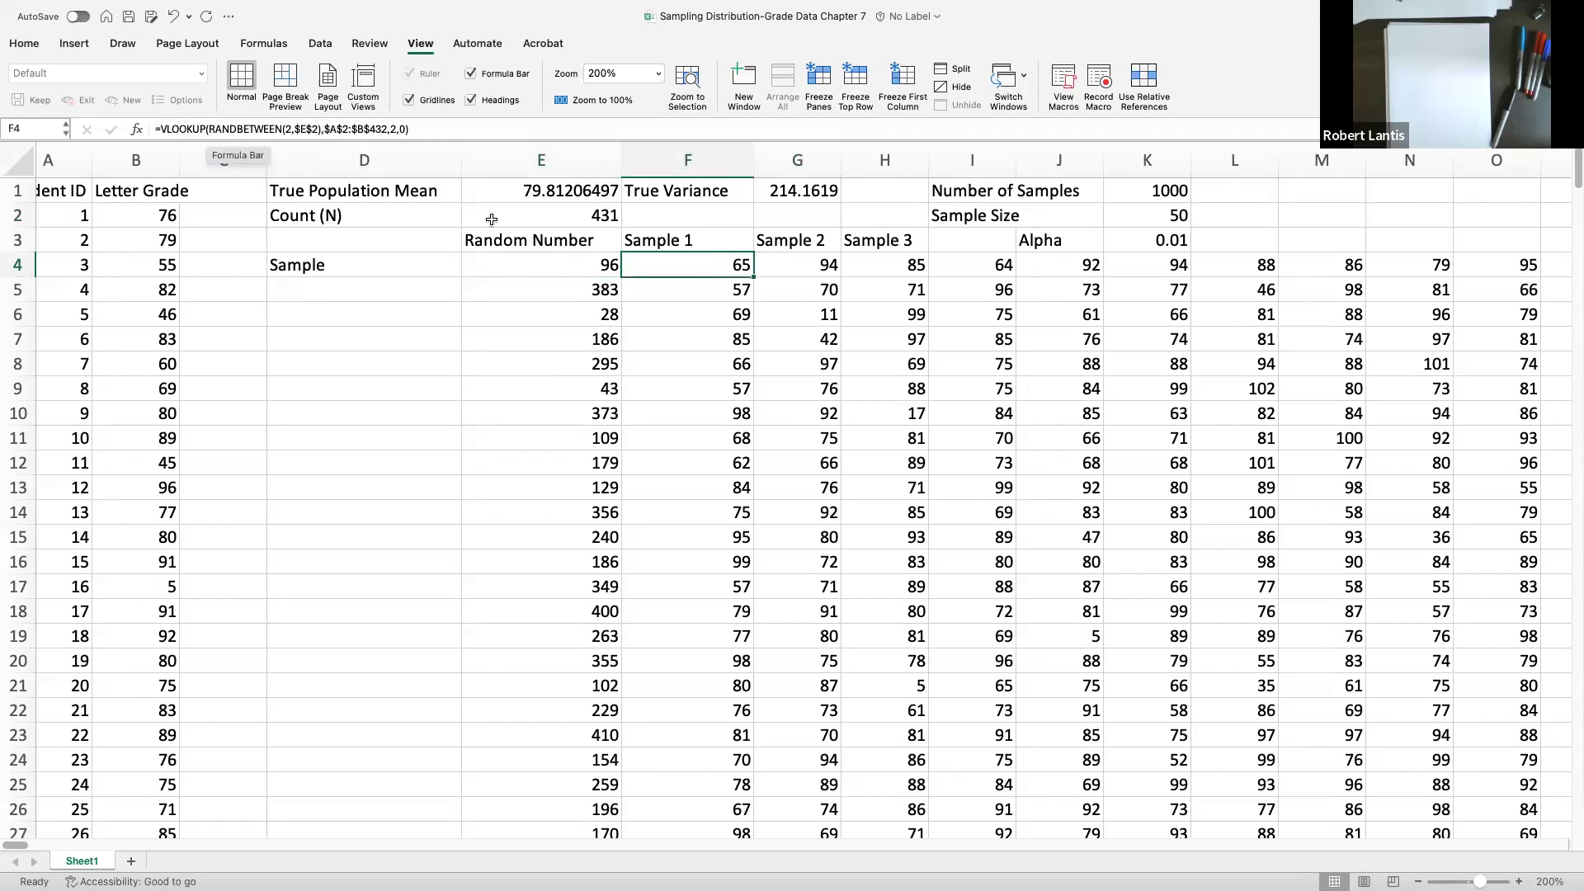
{"action": "left_click", "coordinate": [564, 260]}
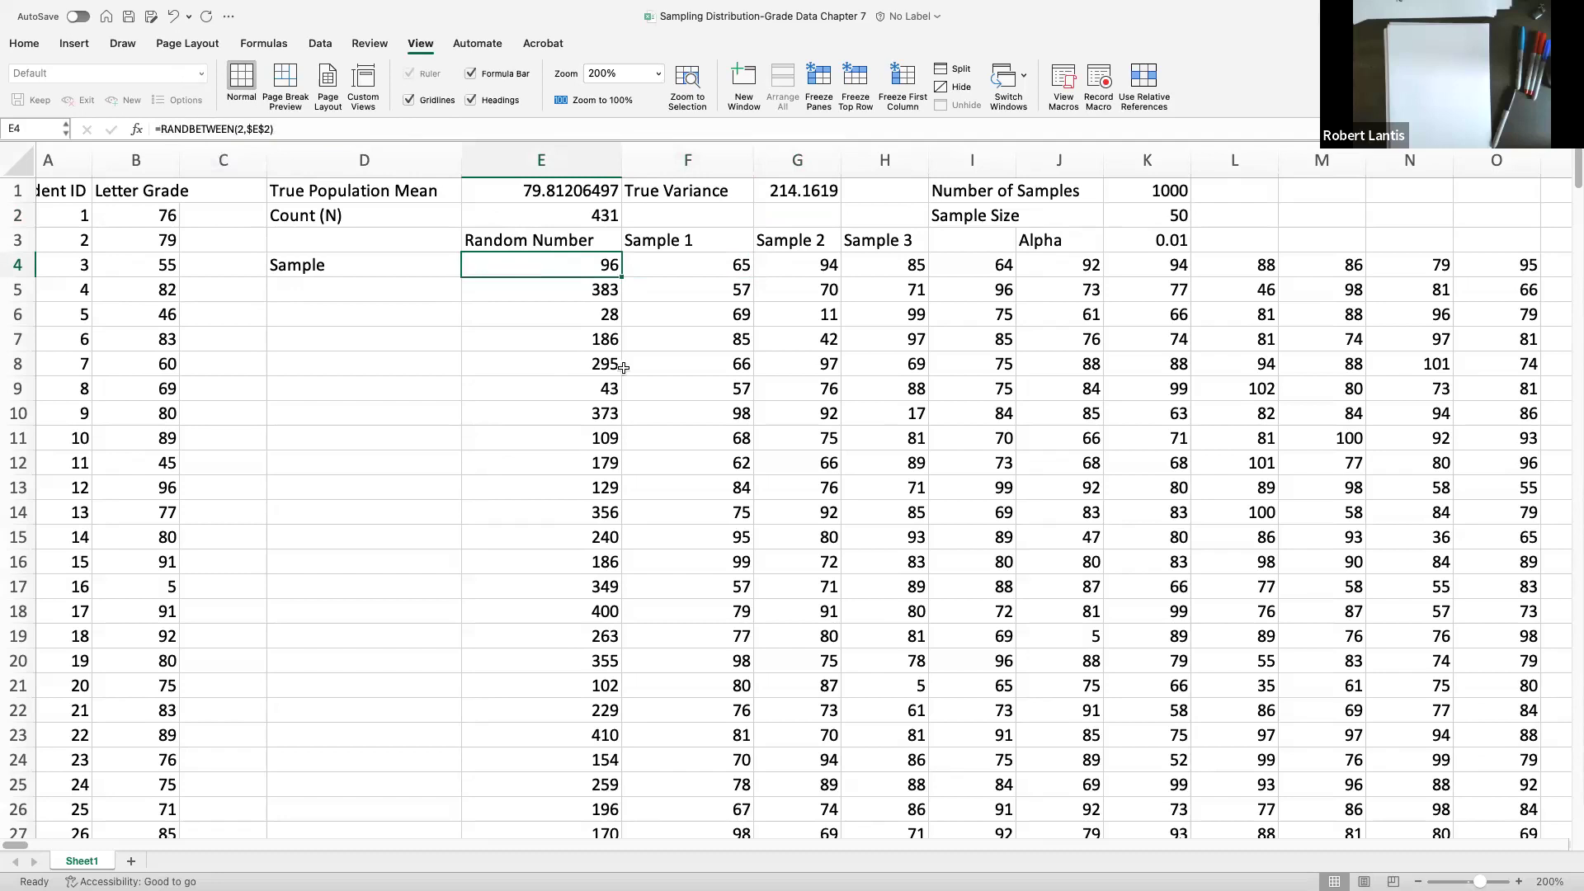
{"action": "left_click", "coordinate": [573, 294]}
{"action": "left_click", "coordinate": [548, 384]}
{"action": "left_click", "coordinate": [555, 434]}
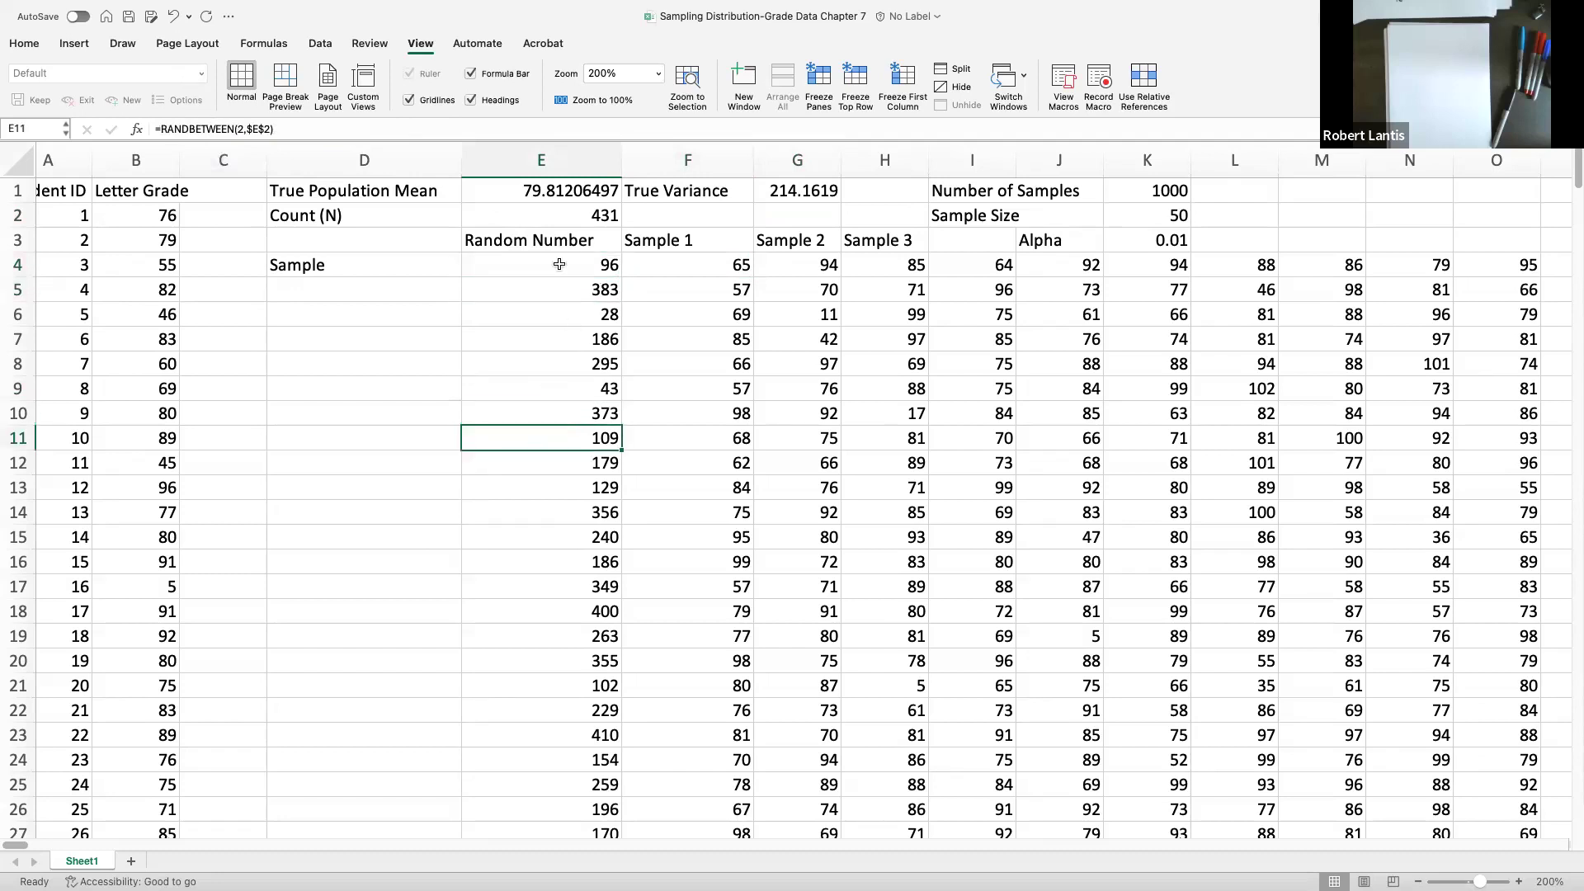
Step: Examine the lookup formula in the first Sample 1 cell, F4, and the student grade table it references
{"action": "left_click", "coordinate": [662, 279]}
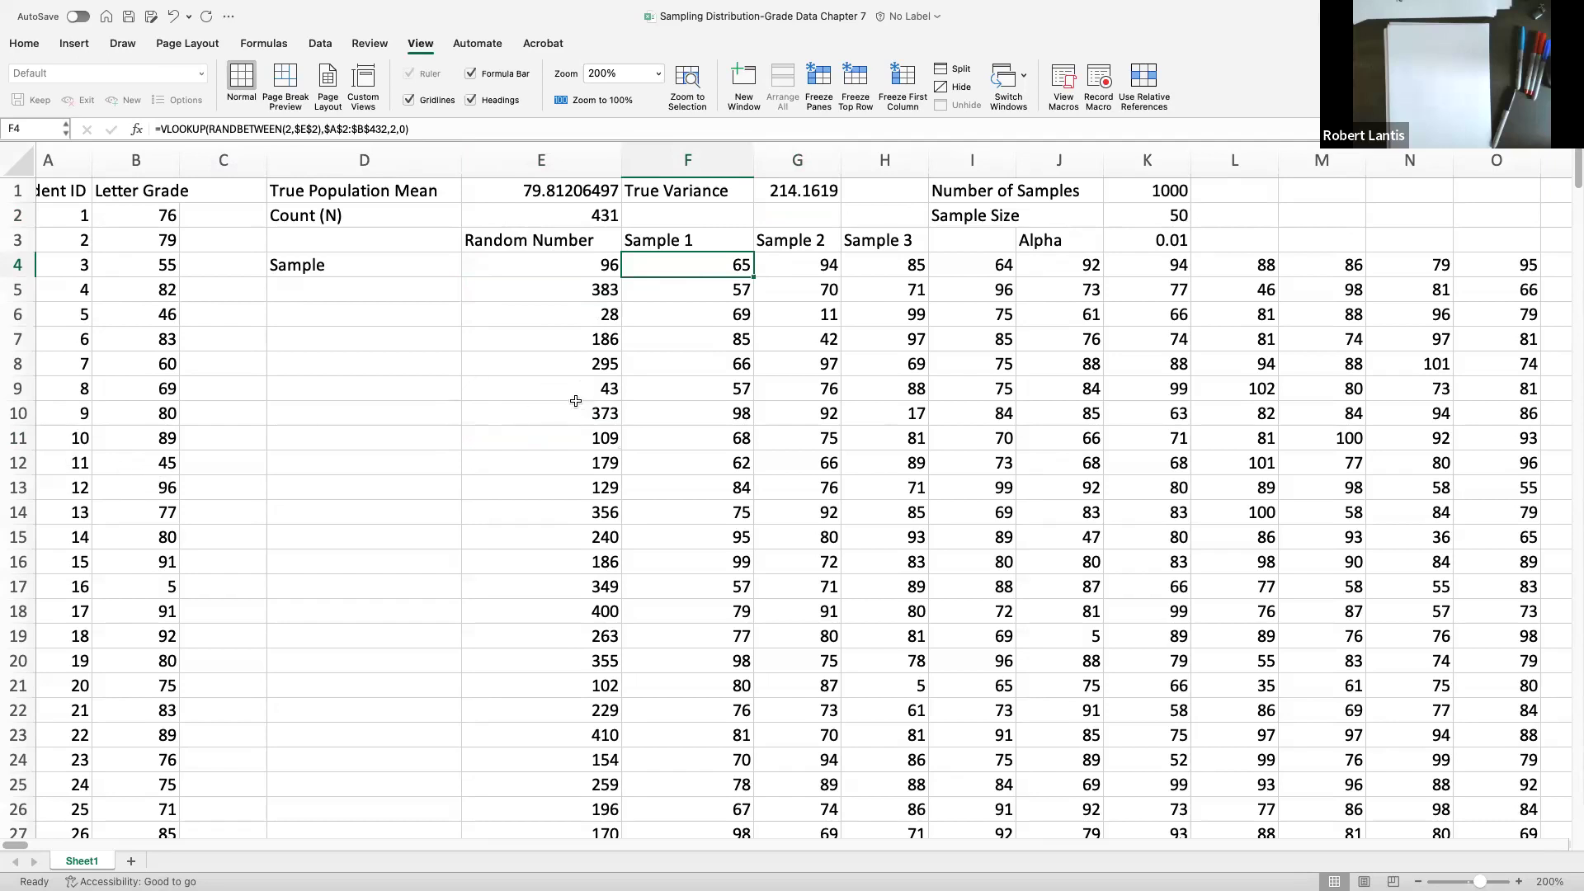
{"action": "scroll", "coordinate": [576, 401], "scroll_direction": "down", "scroll_amount": 3}
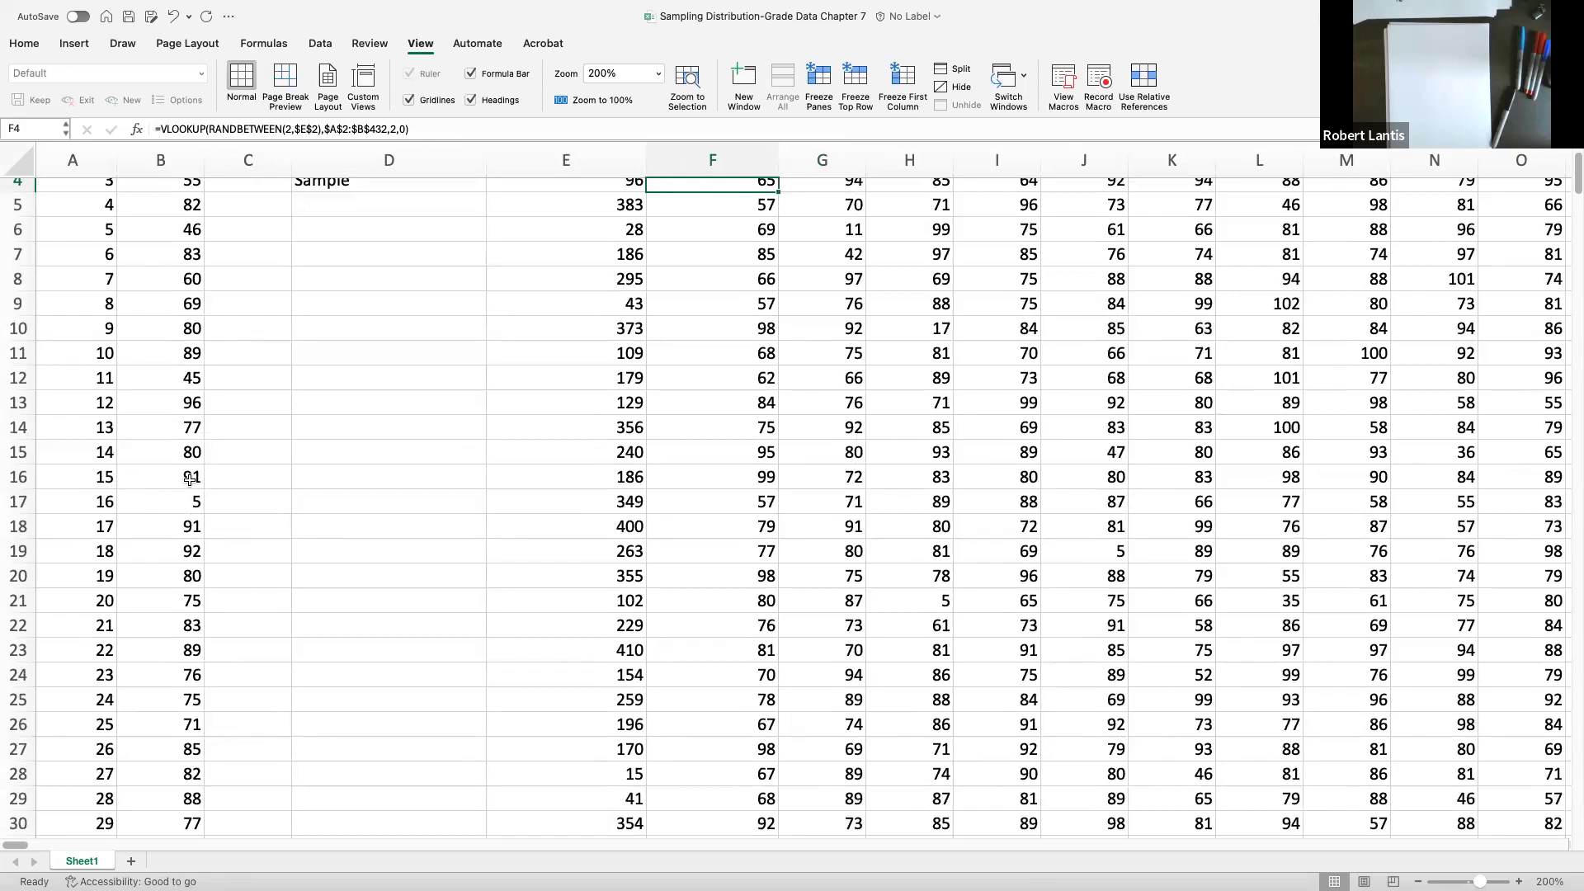
{"action": "scroll", "coordinate": [717, 703], "scroll_direction": "up", "scroll_amount": 3}
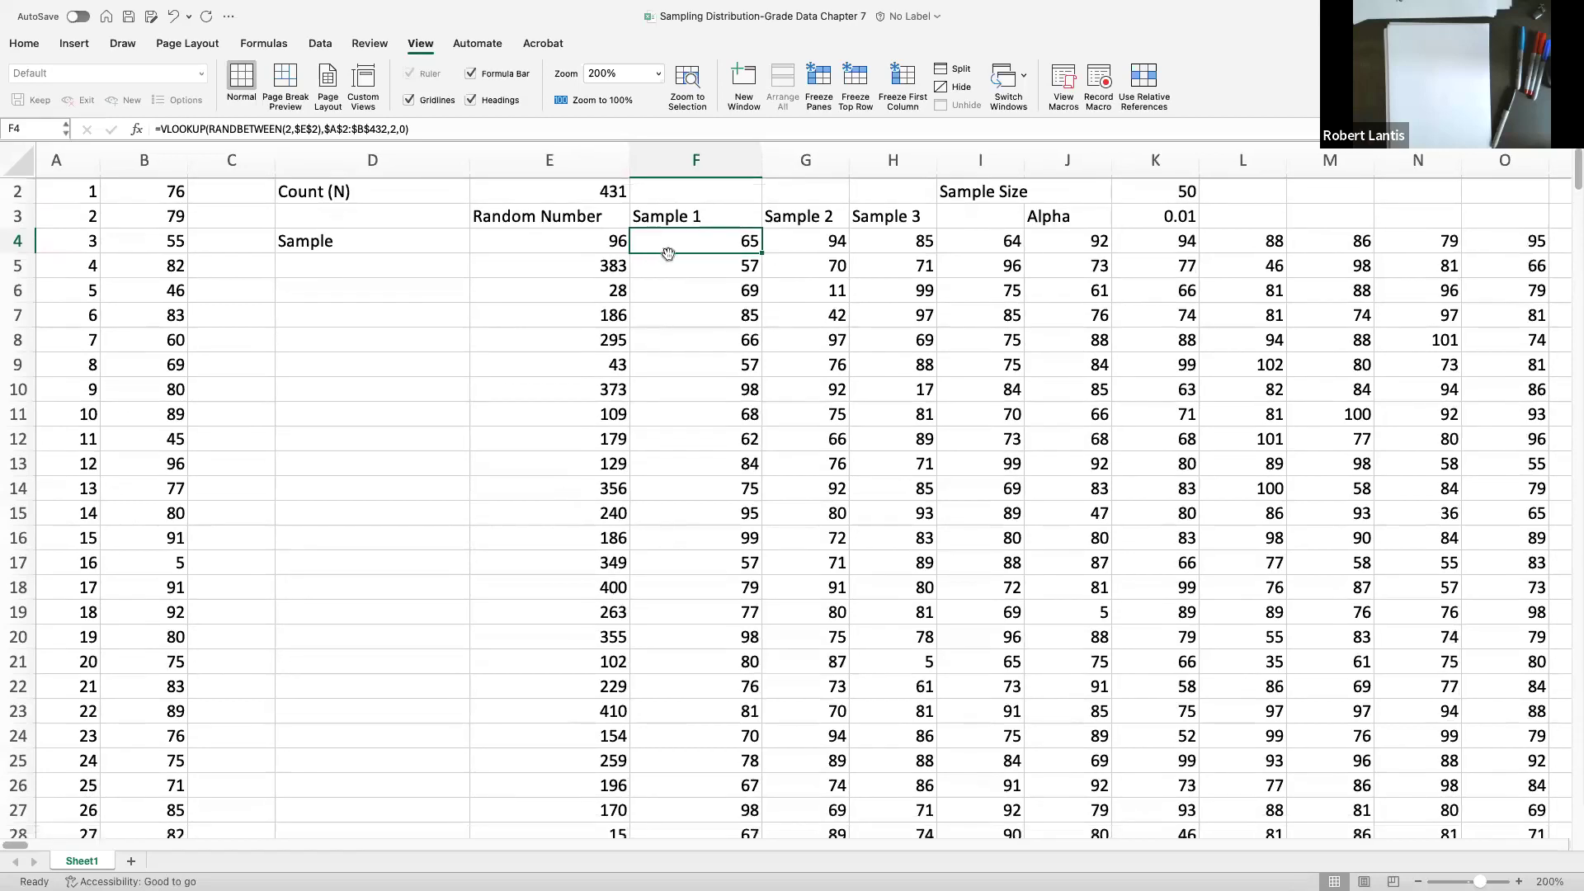
{"action": "scroll", "coordinate": [58, 281], "scroll_direction": "up", "scroll_amount": 1}
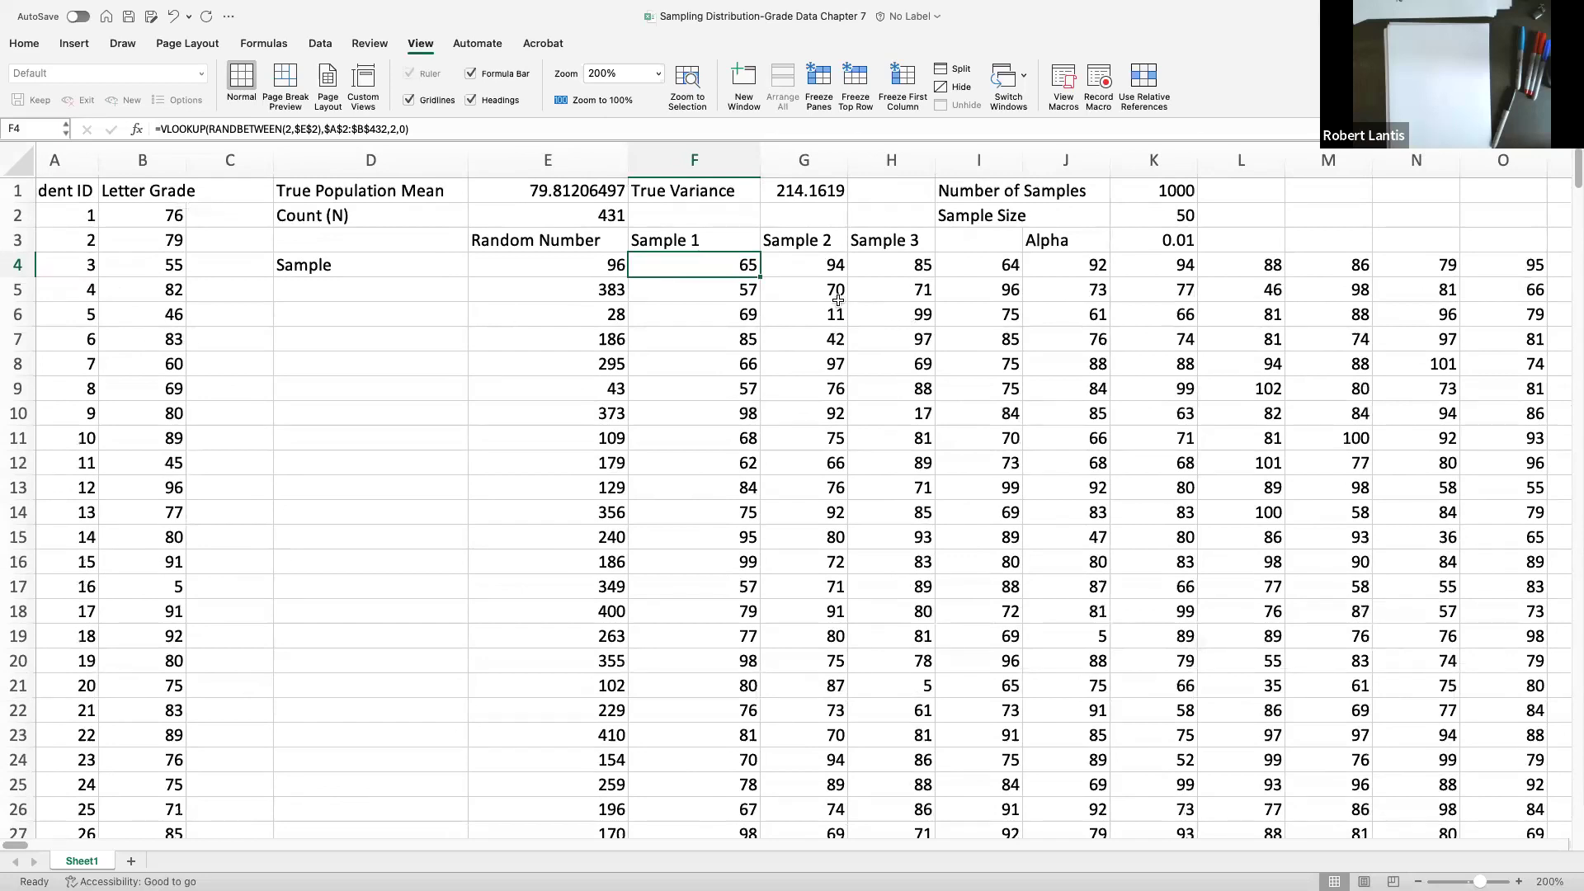
{"action": "double_click", "coordinate": [717, 263]}
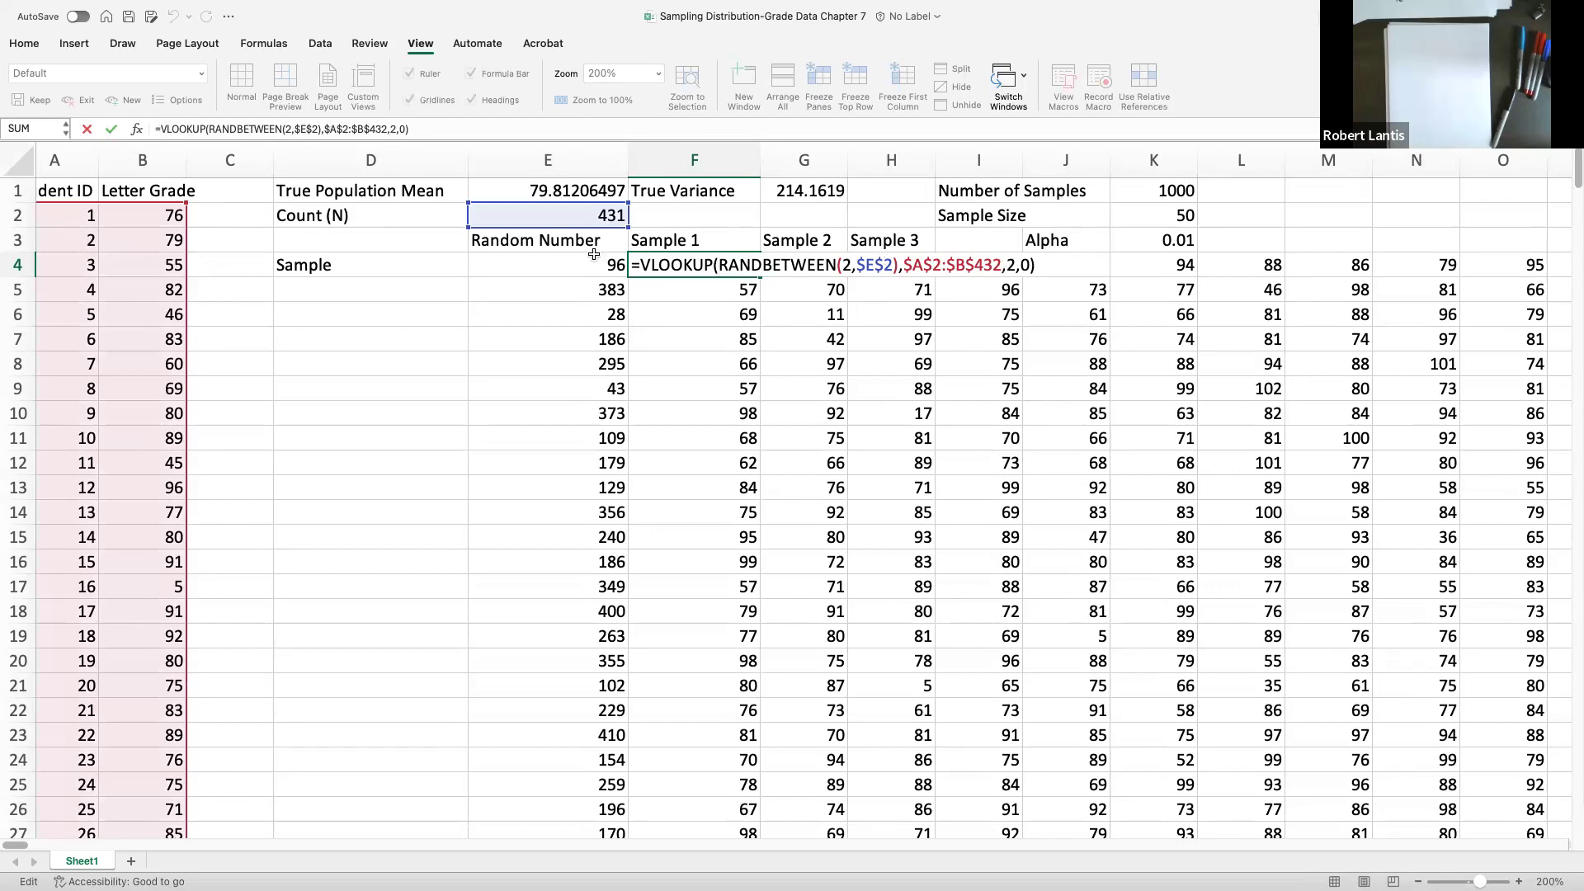
{"action": "key", "text": "Return"}
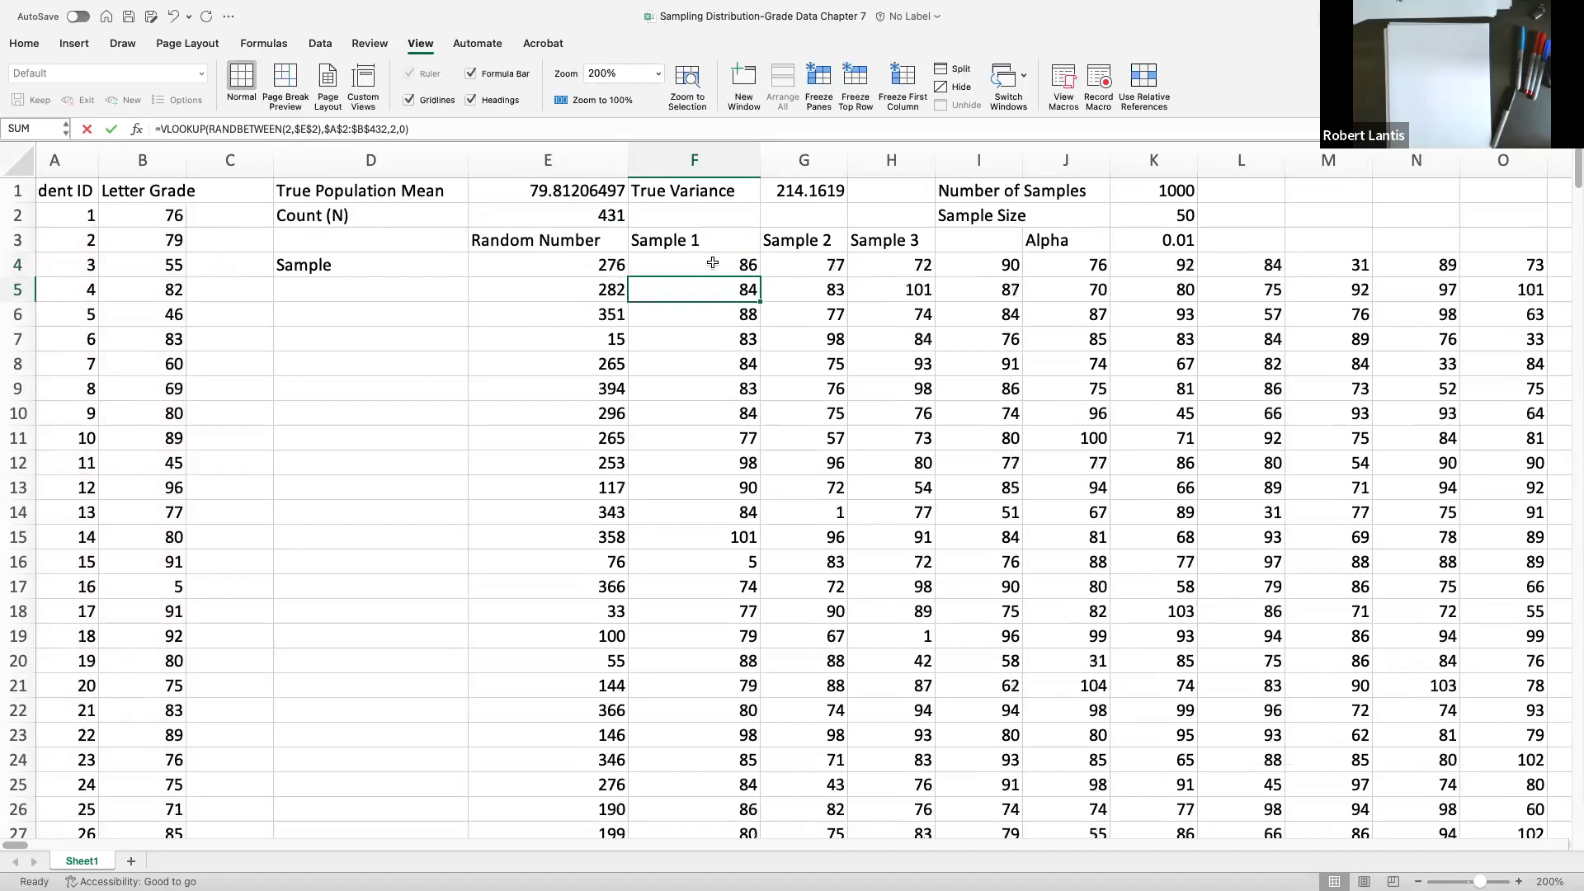
Step: Inspect the random number formulas in E5 and E8, re-entering each unchanged to recalculate the sheet
{"action": "double_click", "coordinate": [493, 287]}
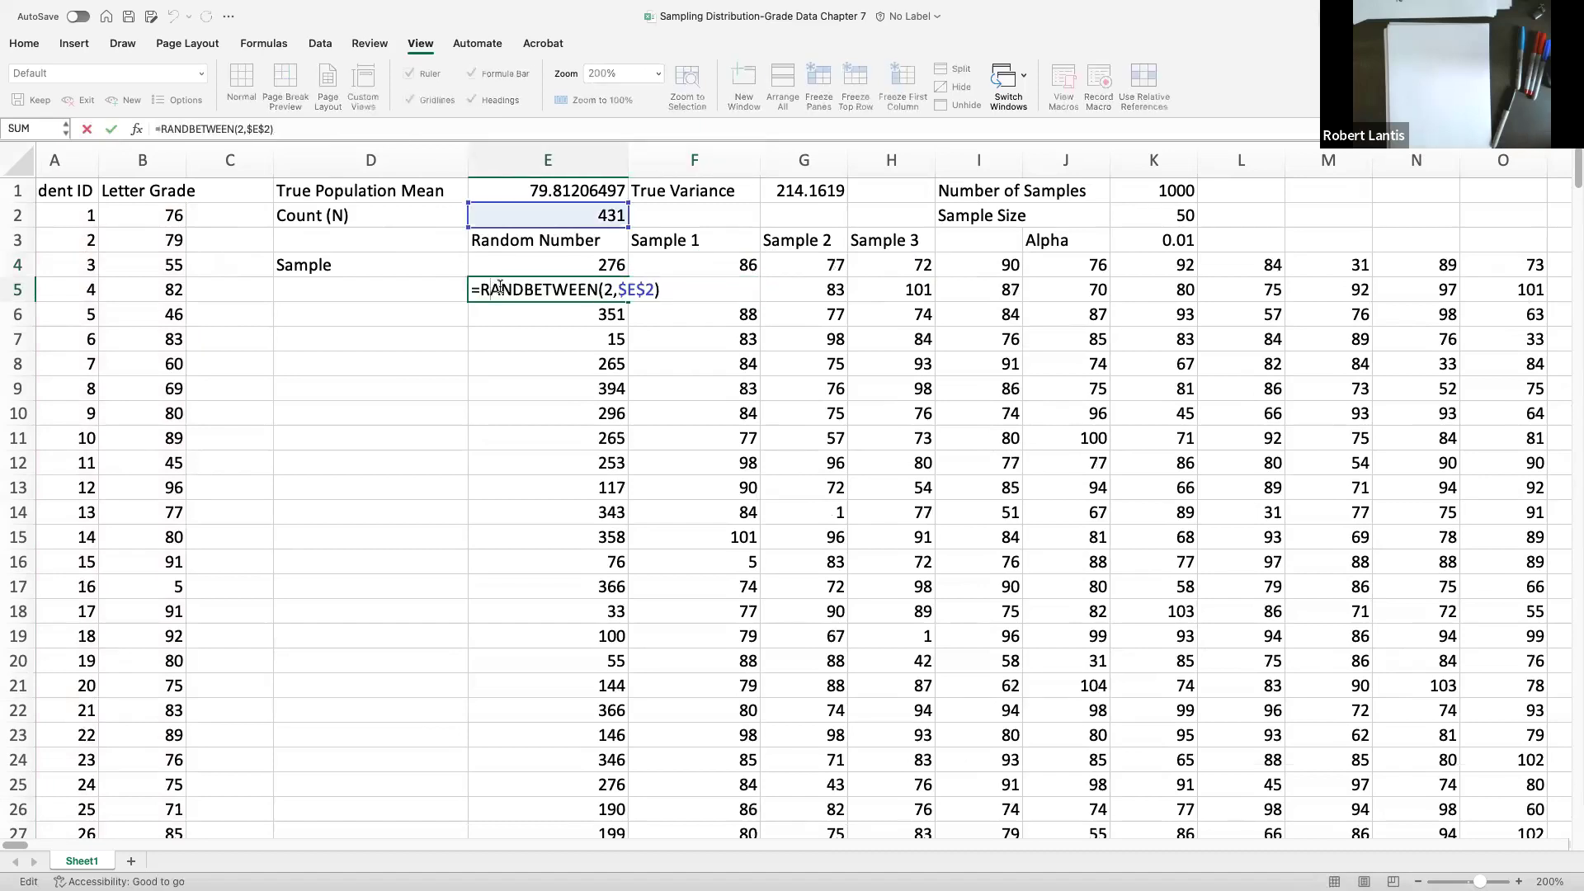
{"action": "key", "text": "Return"}
{"action": "double_click", "coordinate": [601, 363]}
{"action": "key", "text": "Return"}
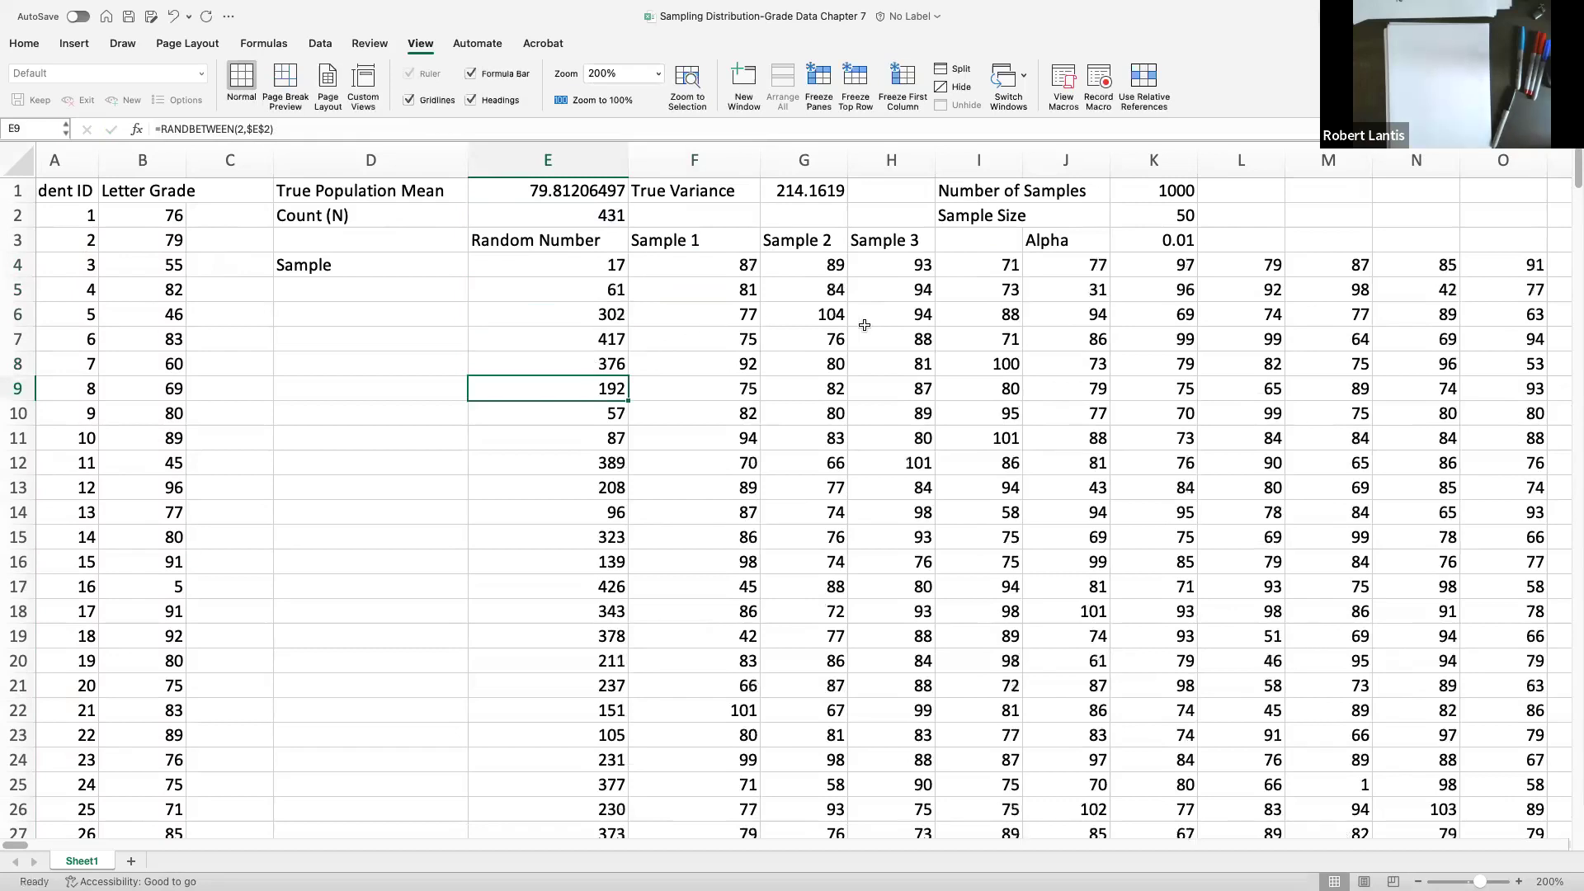
Step: Examine how the sample columns extend across the sheet from Sample 1, and return to the summary cells
{"action": "scroll", "coordinate": [848, 323], "scroll_direction": "right", "scroll_amount": 1}
{"action": "scroll", "coordinate": [848, 324], "scroll_direction": "right", "scroll_amount": 2}
{"action": "left_click", "coordinate": [604, 262]}
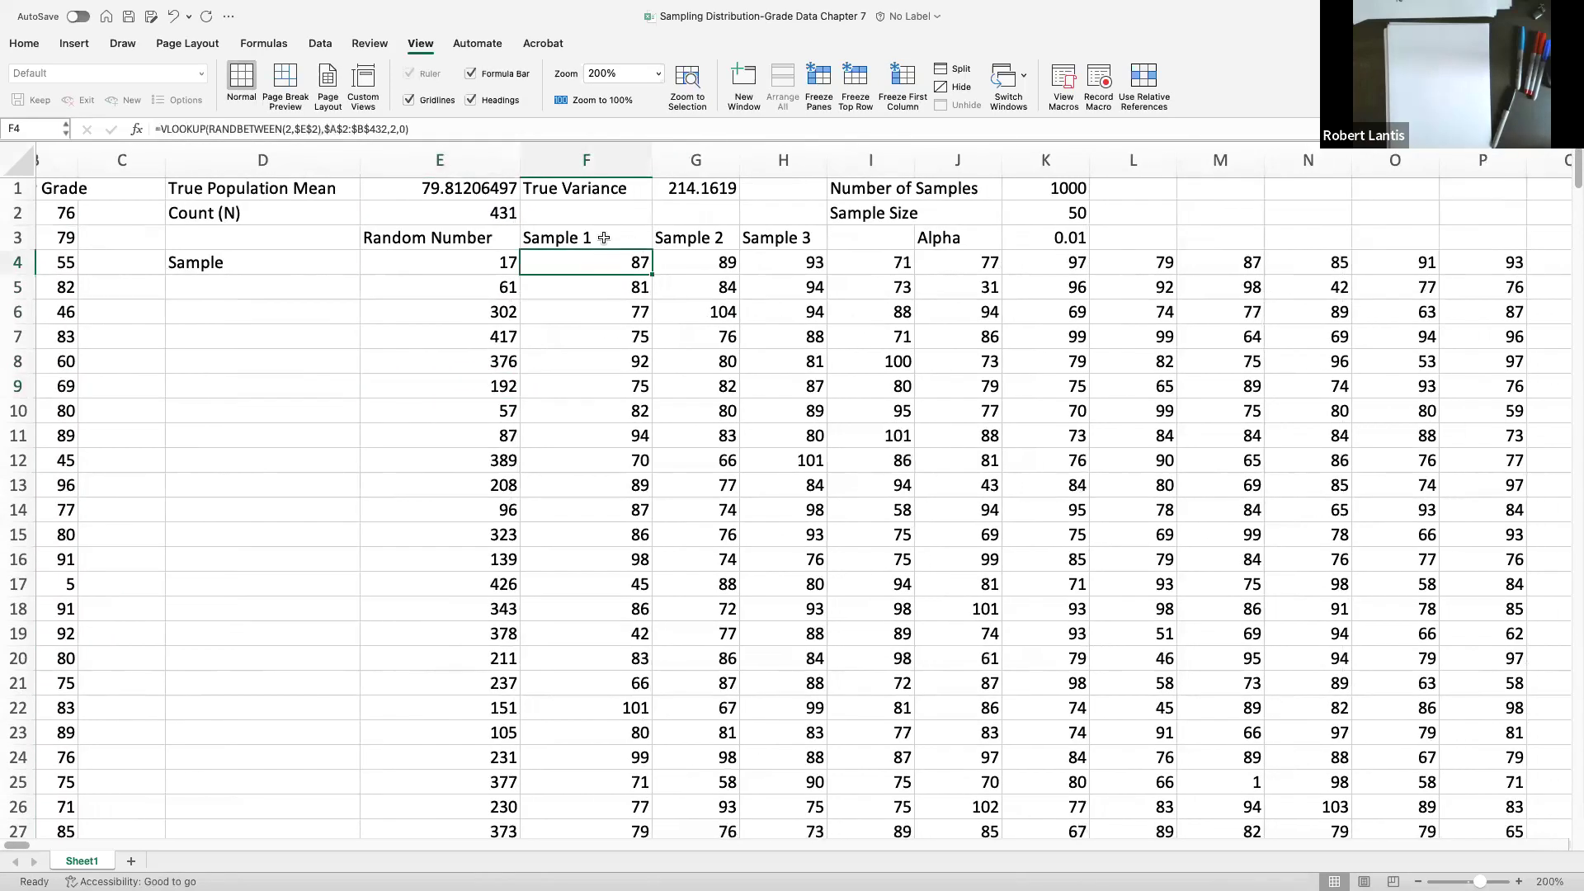
{"action": "scroll", "coordinate": [854, 258], "scroll_direction": "right", "scroll_amount": 4}
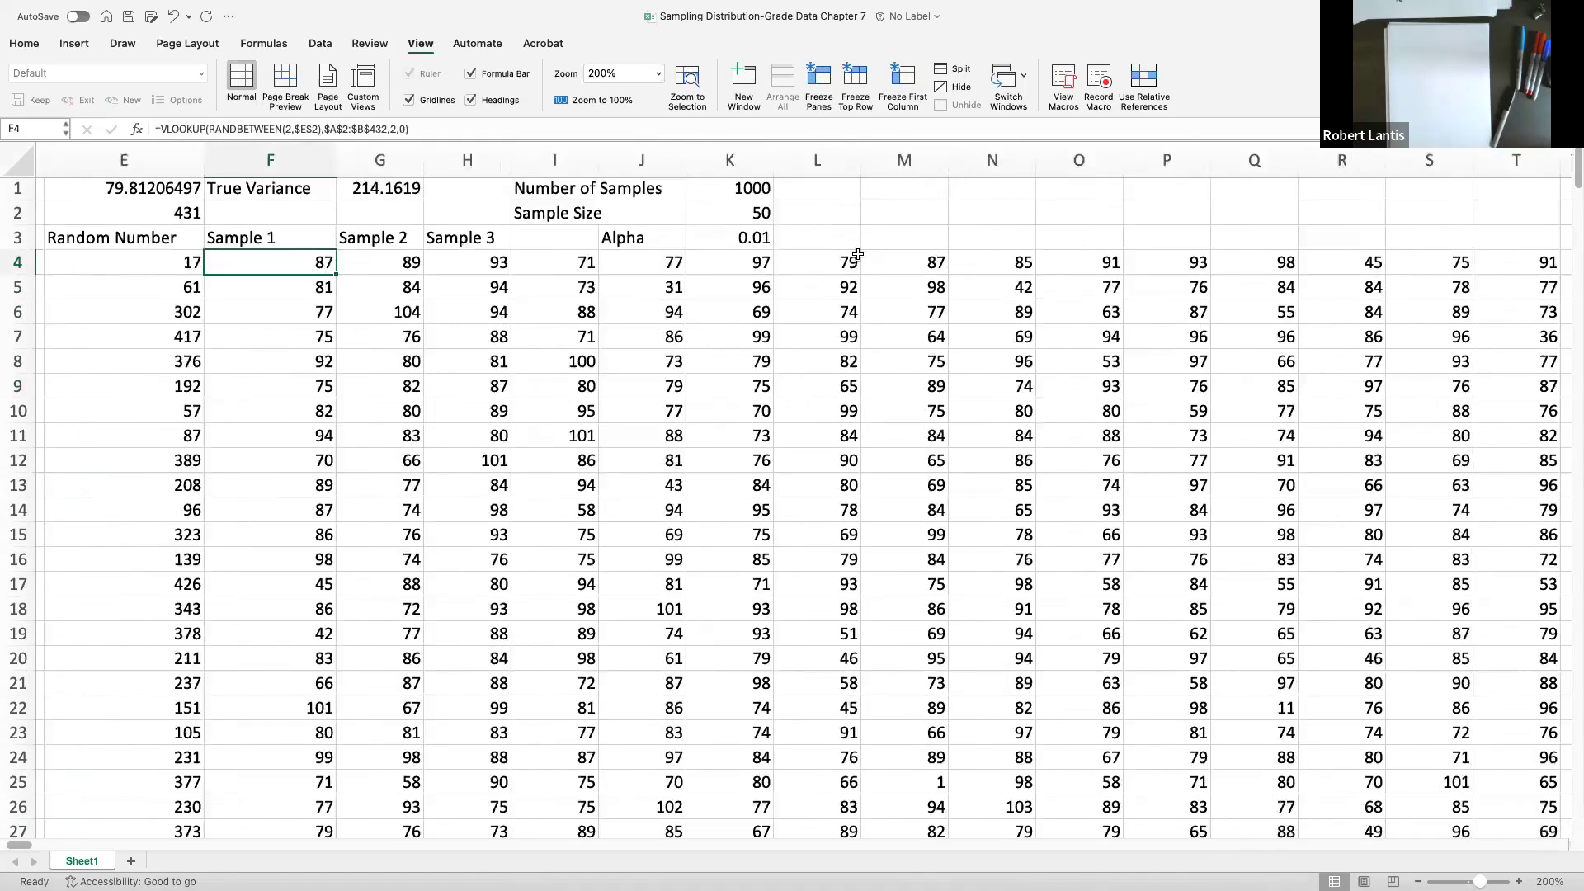
{"action": "scroll", "coordinate": [853, 258], "scroll_direction": "right", "scroll_amount": 20}
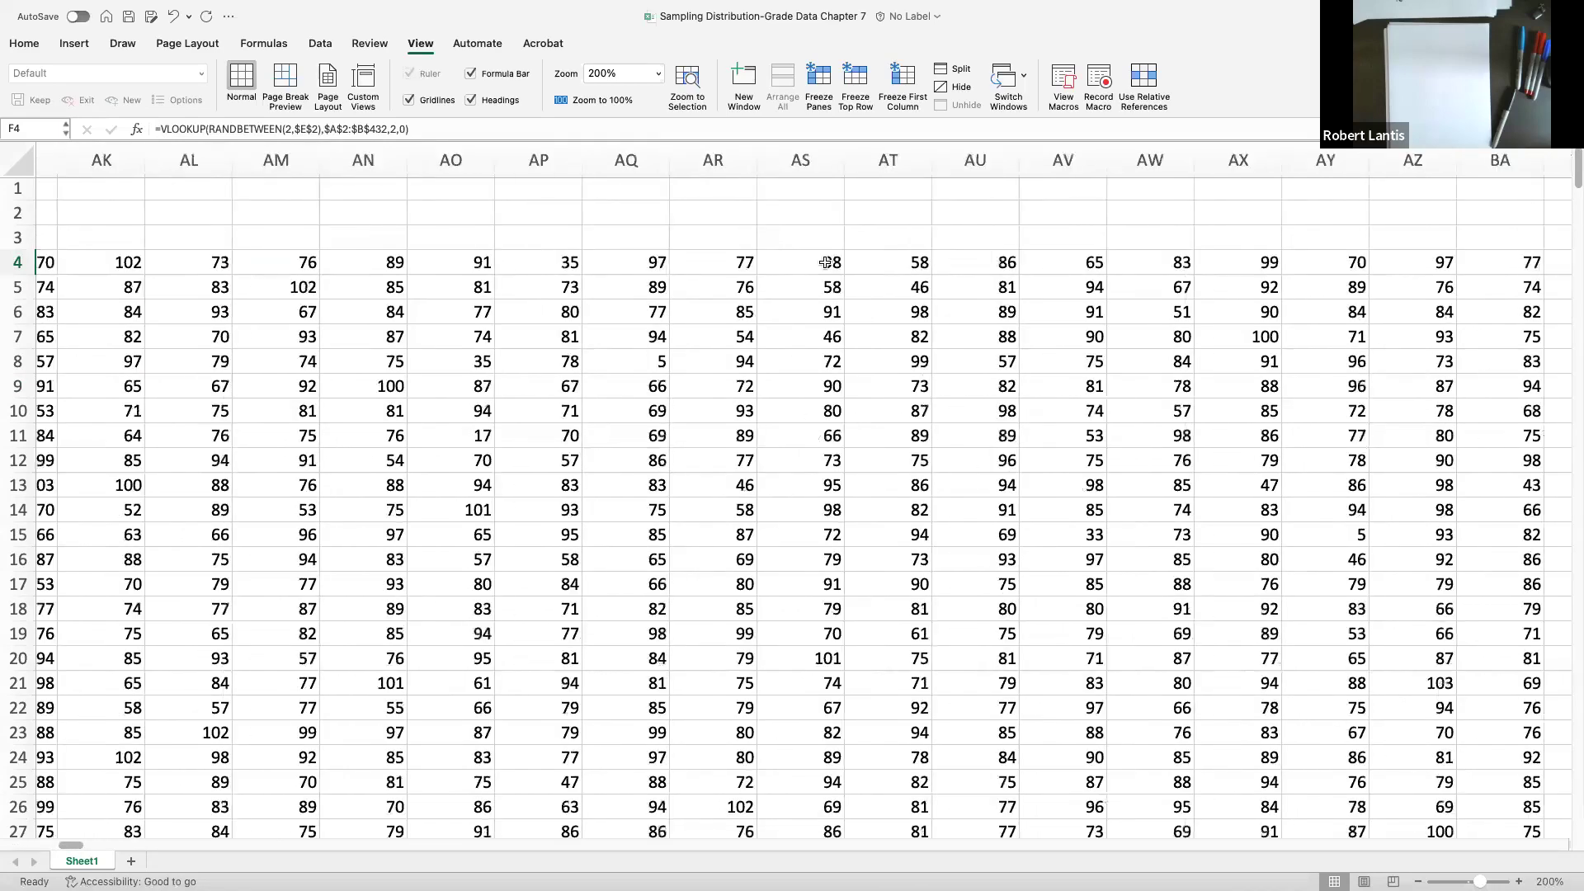
{"action": "scroll", "coordinate": [825, 263], "scroll_direction": "left", "scroll_amount": 20}
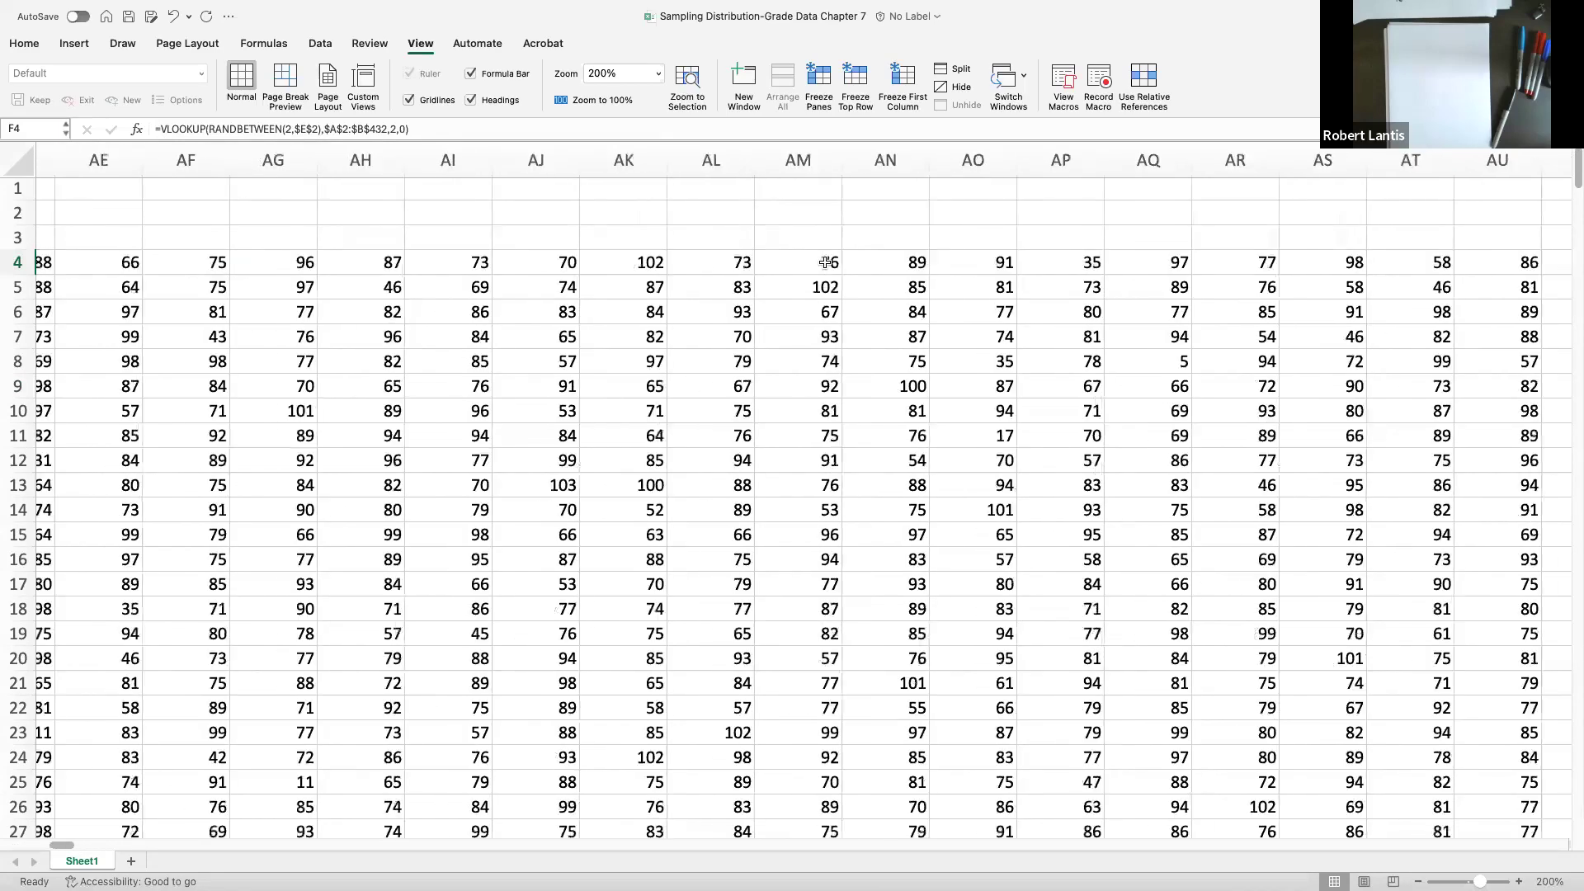
{"action": "scroll", "coordinate": [828, 261], "scroll_direction": "left", "scroll_amount": 15}
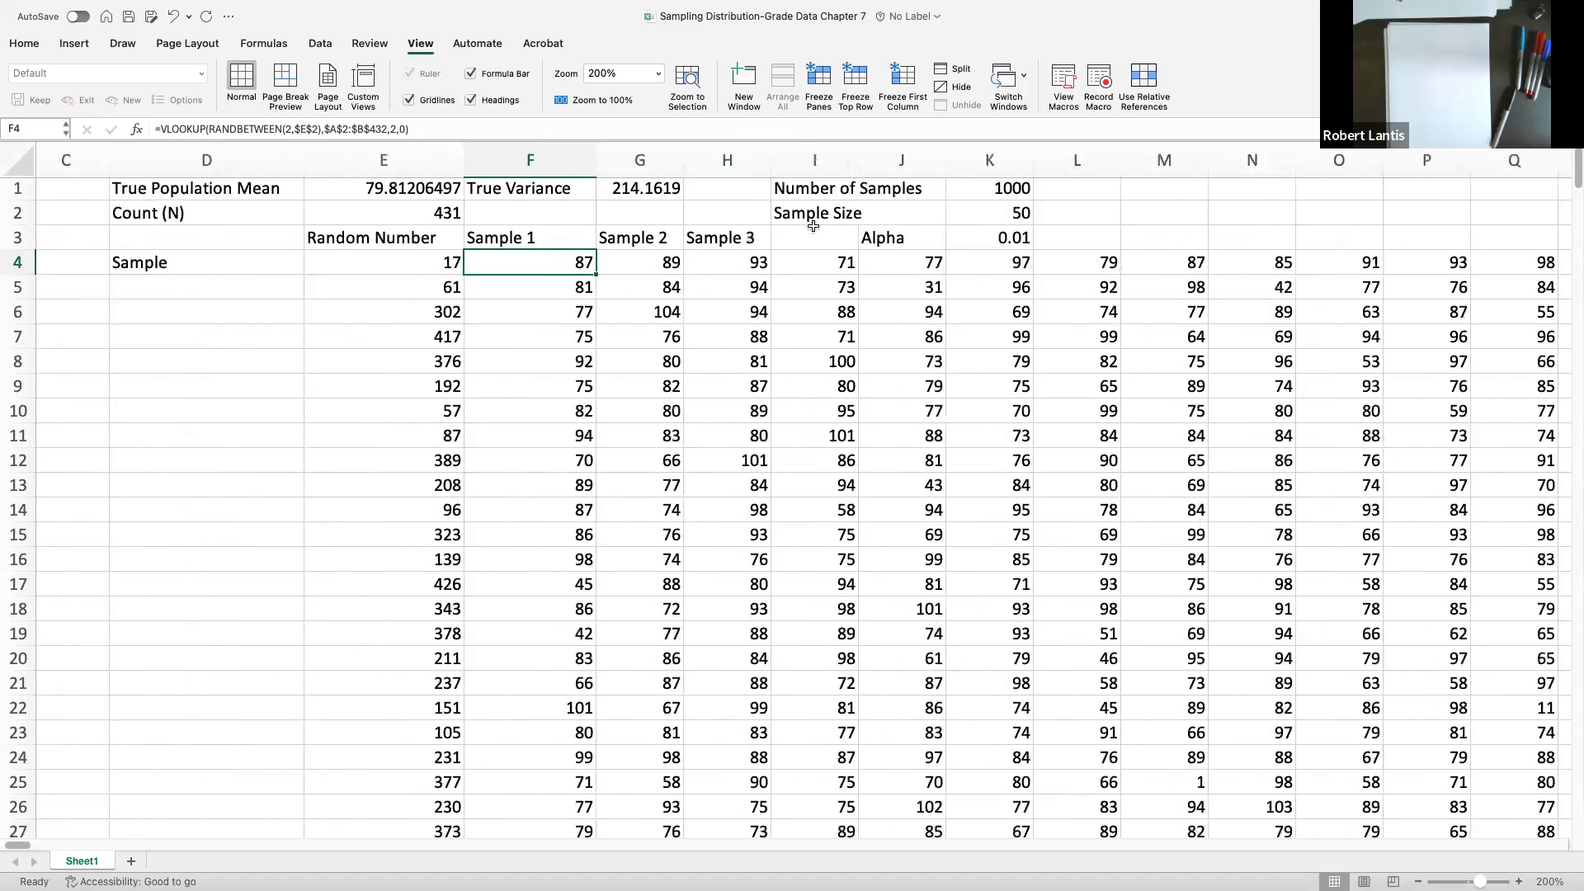
Step: Inspect the Sample Size cell K2 and the Number of Samples count formula in K1, tracing the row 53 range it references
{"action": "double_click", "coordinate": [952, 210]}
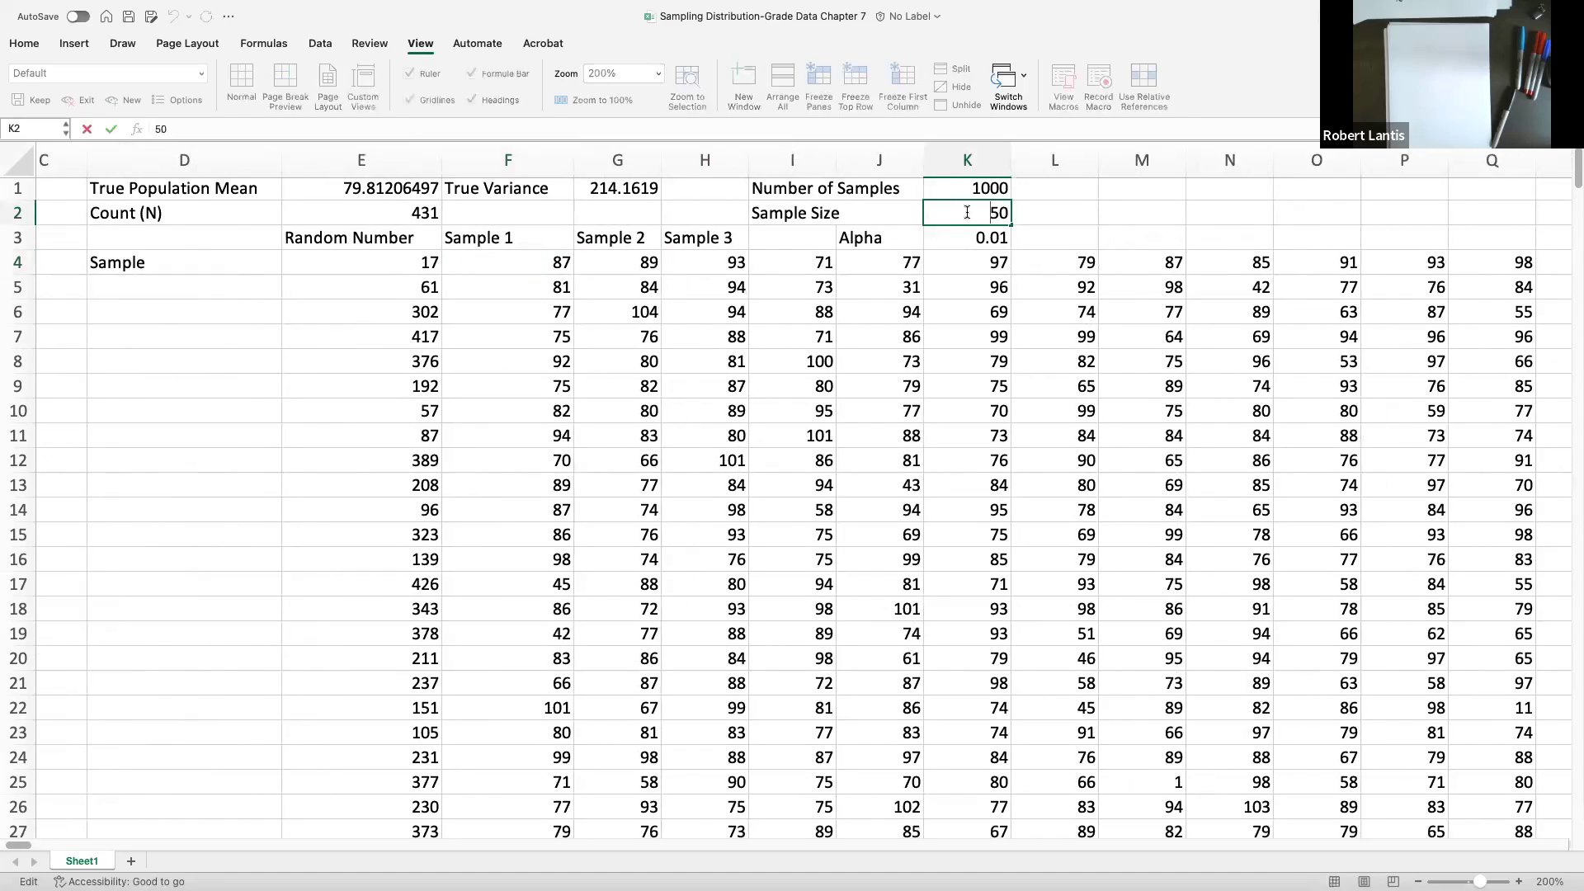
{"action": "double_click", "coordinate": [987, 191]}
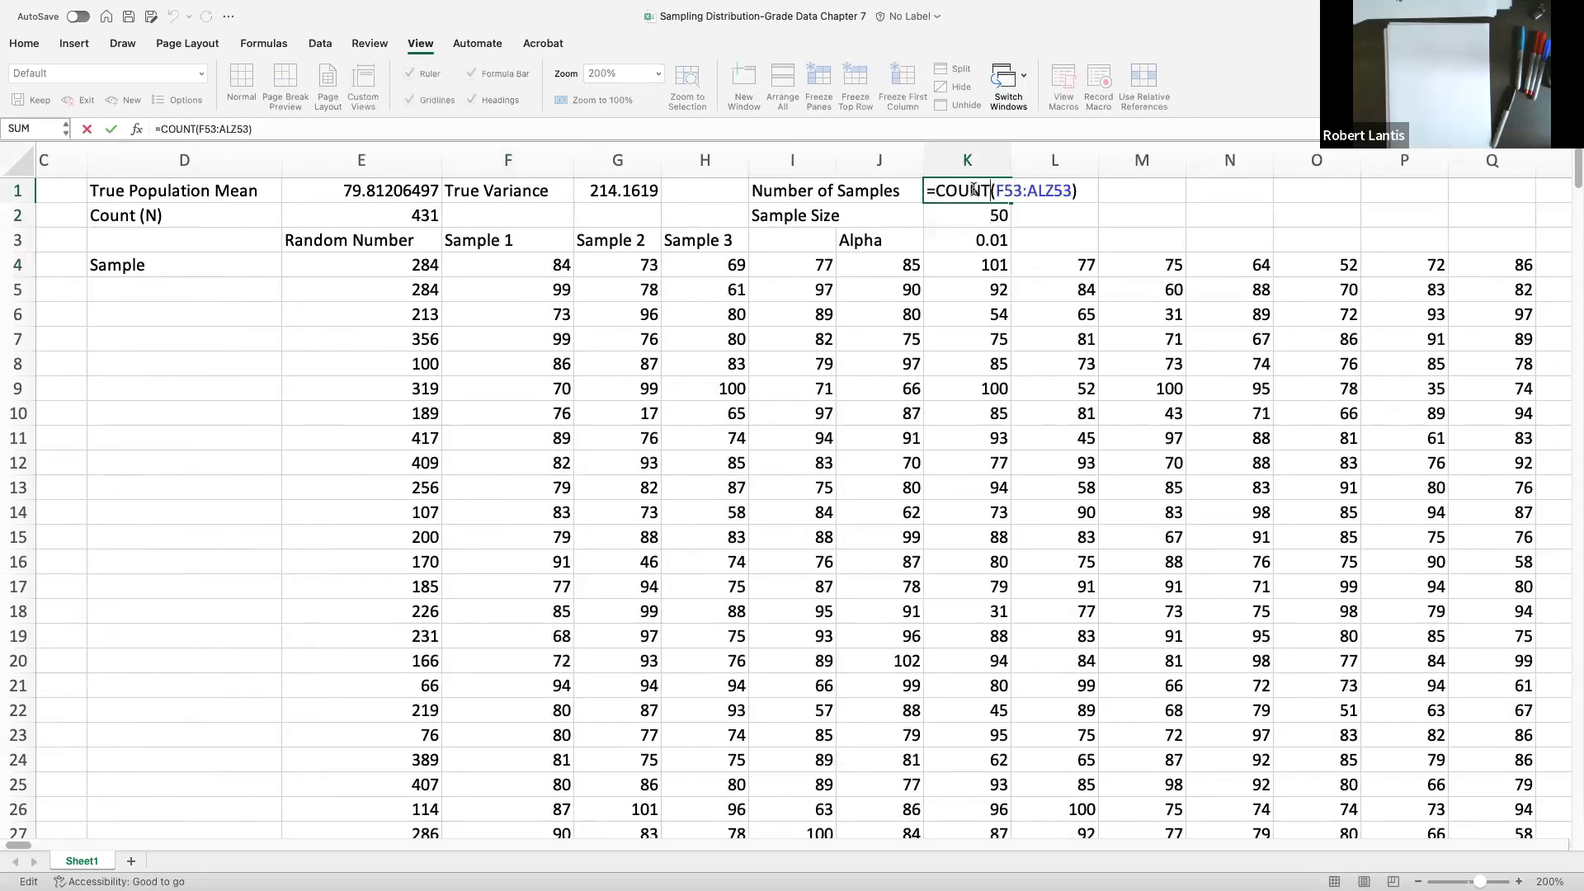
{"action": "scroll", "coordinate": [953, 247], "scroll_direction": "down", "scroll_amount": 20}
{"action": "scroll", "coordinate": [952, 250], "scroll_direction": "up", "scroll_amount": 12}
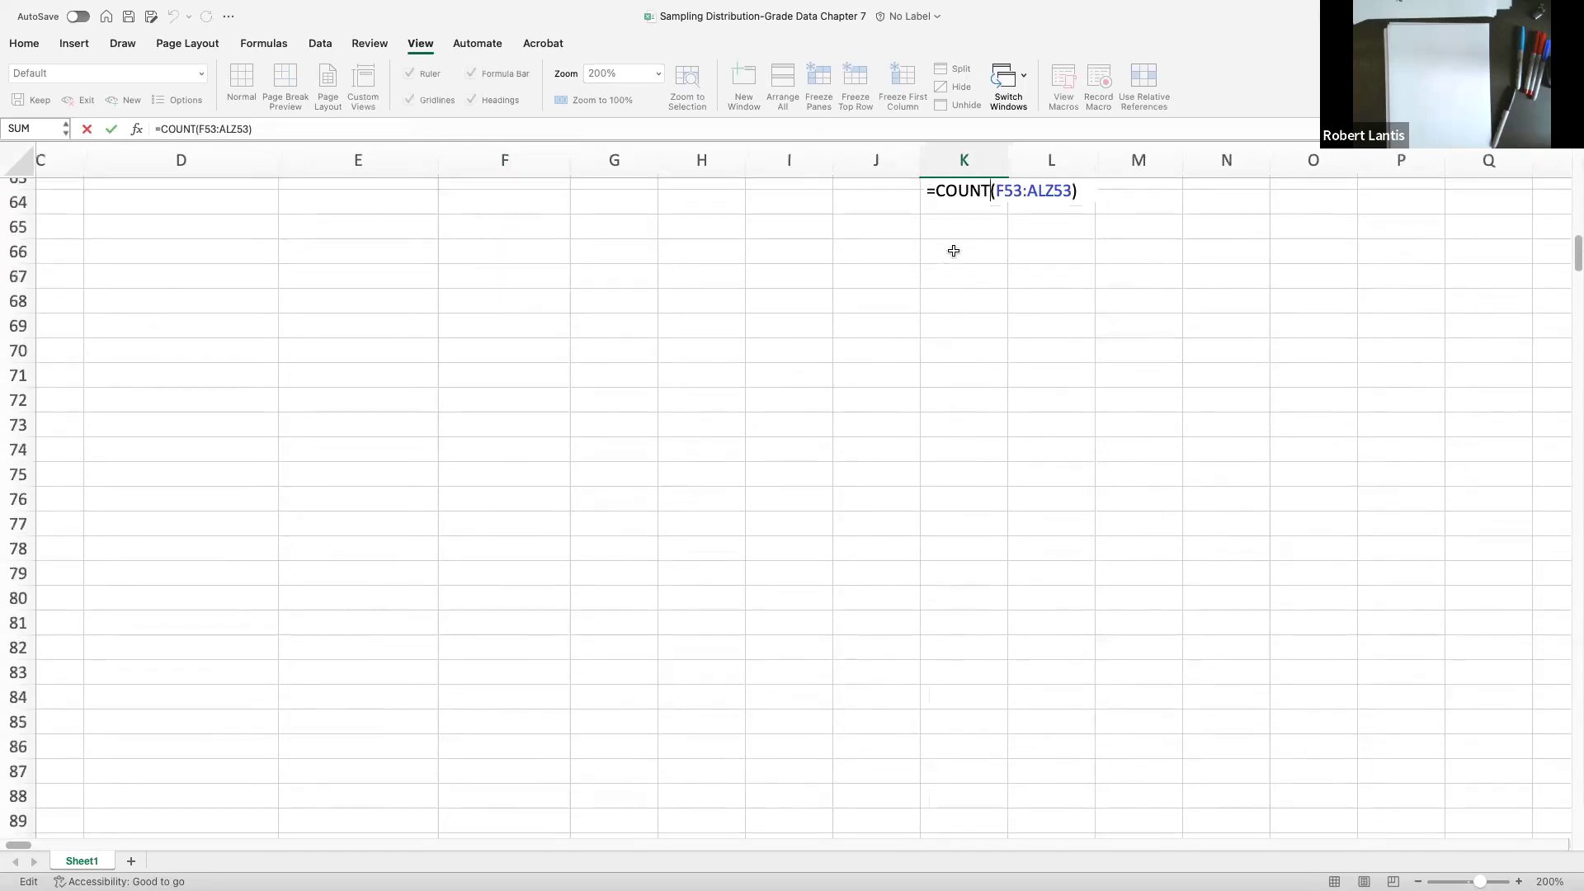
{"action": "scroll", "coordinate": [952, 251], "scroll_direction": "up", "scroll_amount": 1}
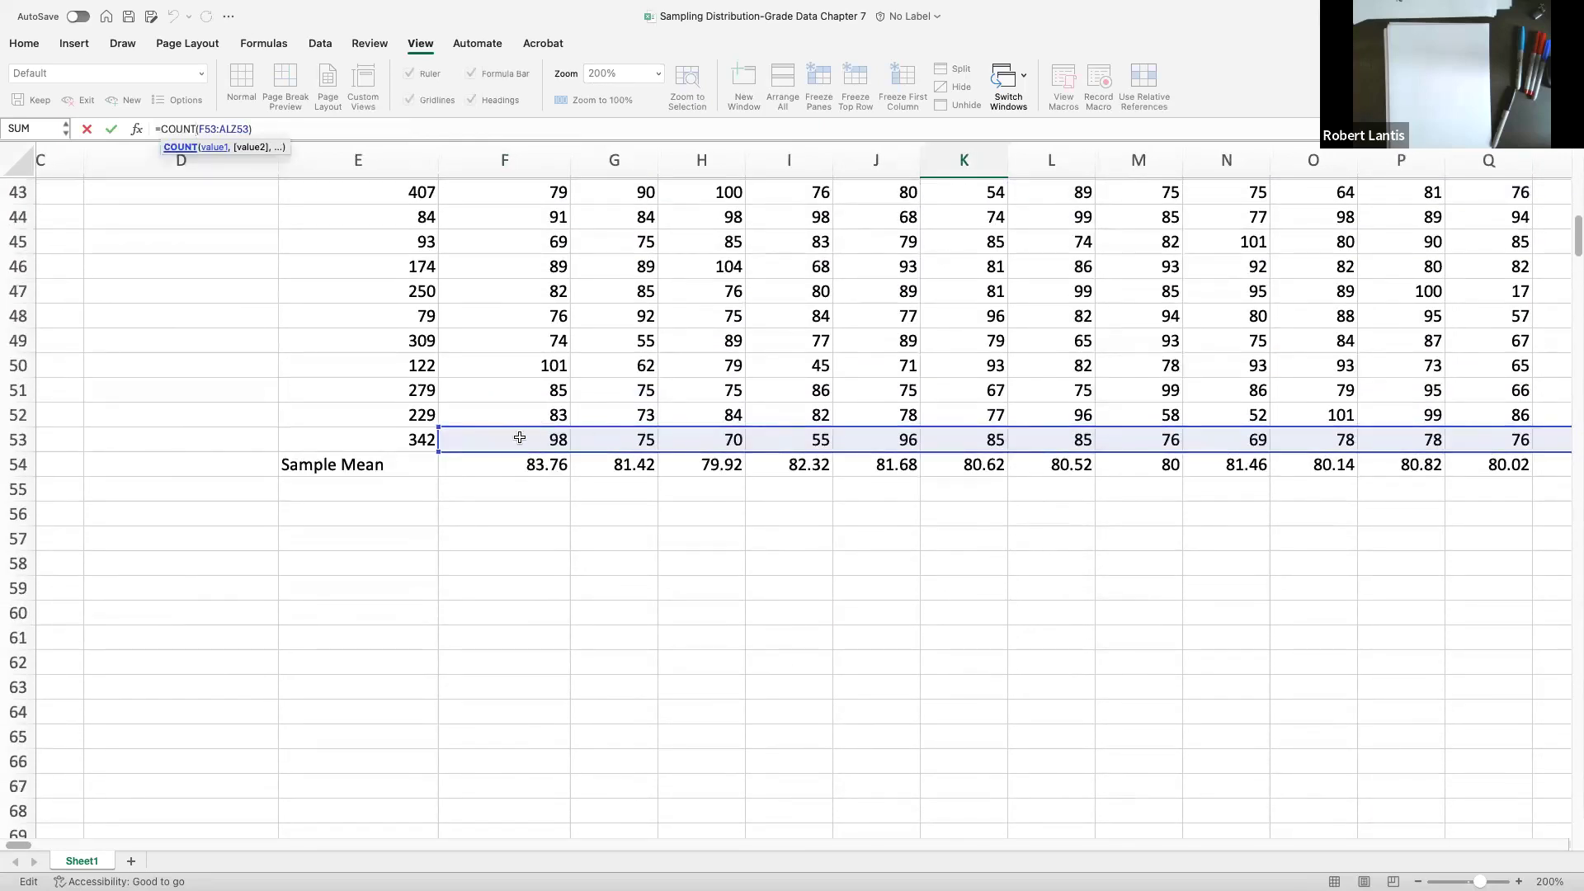
{"action": "scroll", "coordinate": [578, 438], "scroll_direction": "right", "scroll_amount": 15}
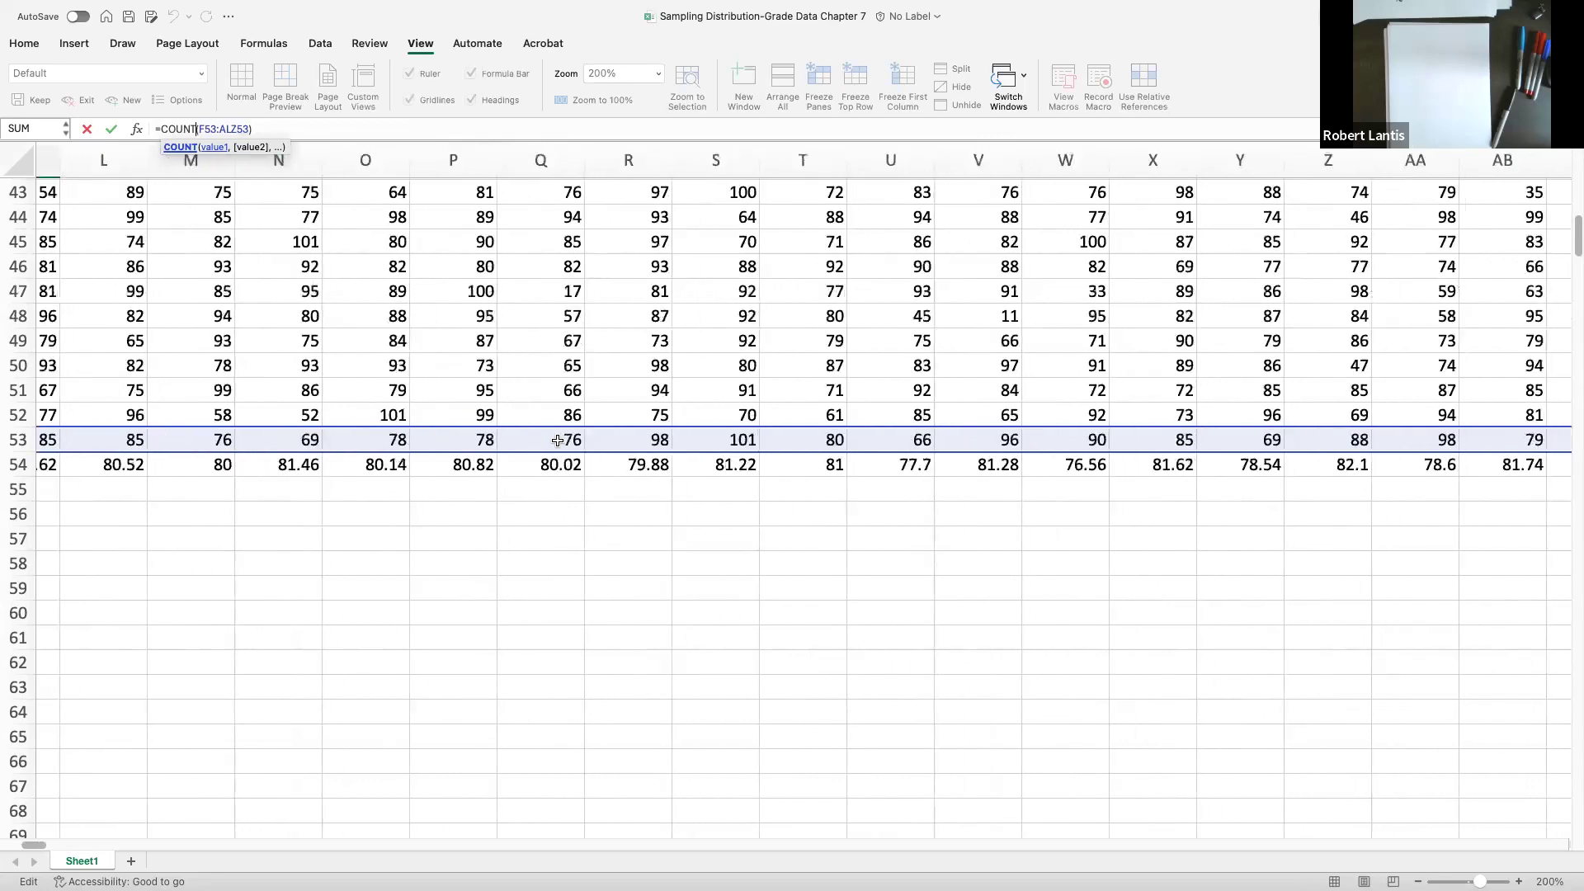
{"action": "scroll", "coordinate": [549, 442], "scroll_direction": "right", "scroll_amount": 10}
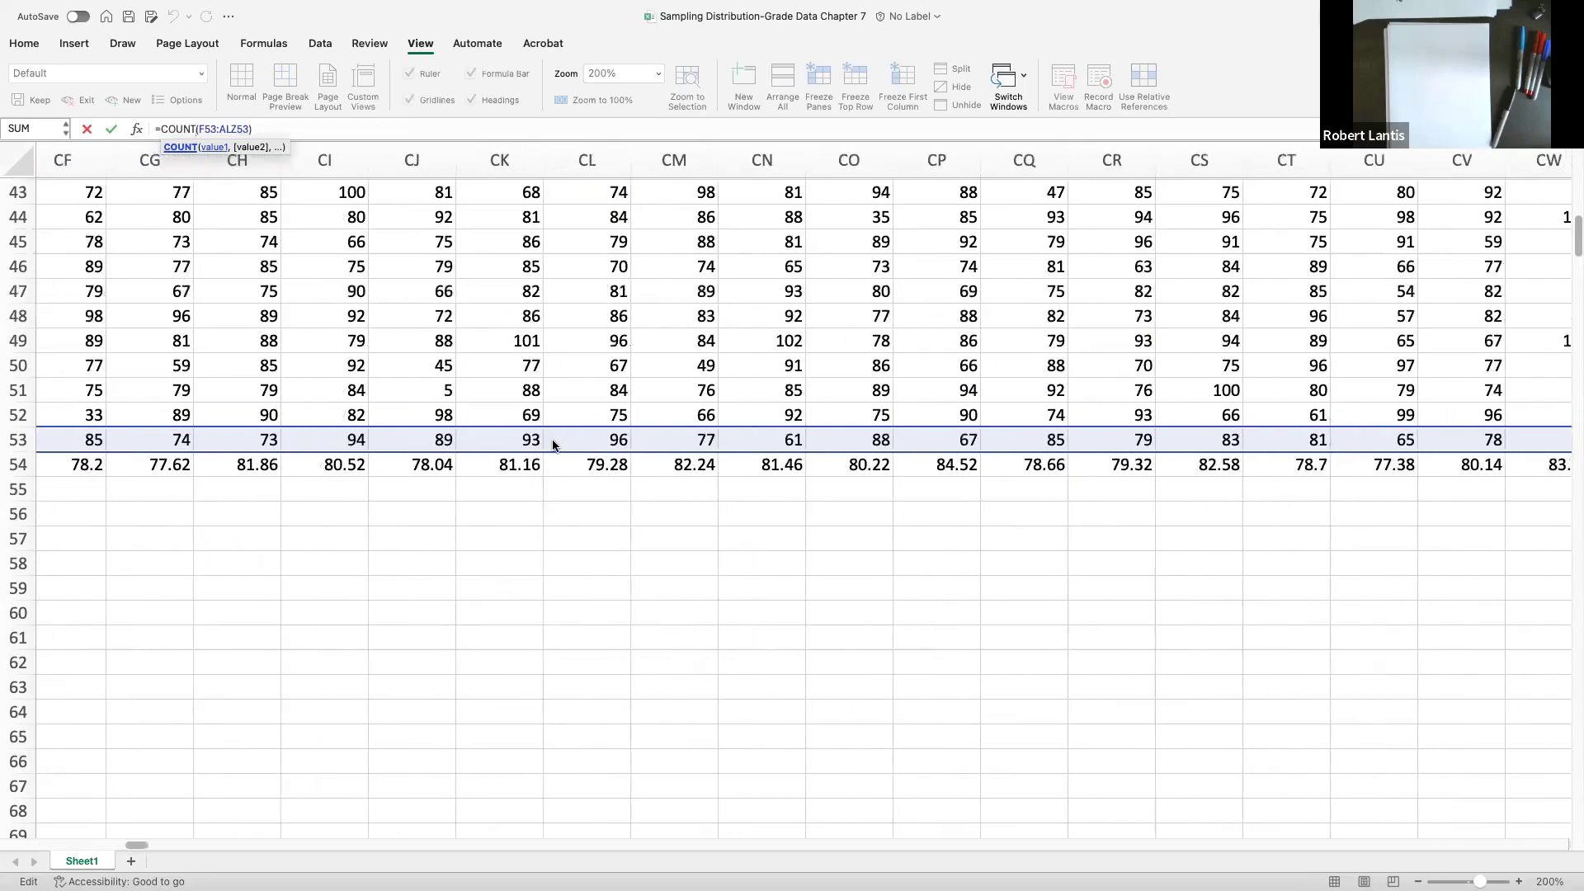
{"action": "key", "text": "Return"}
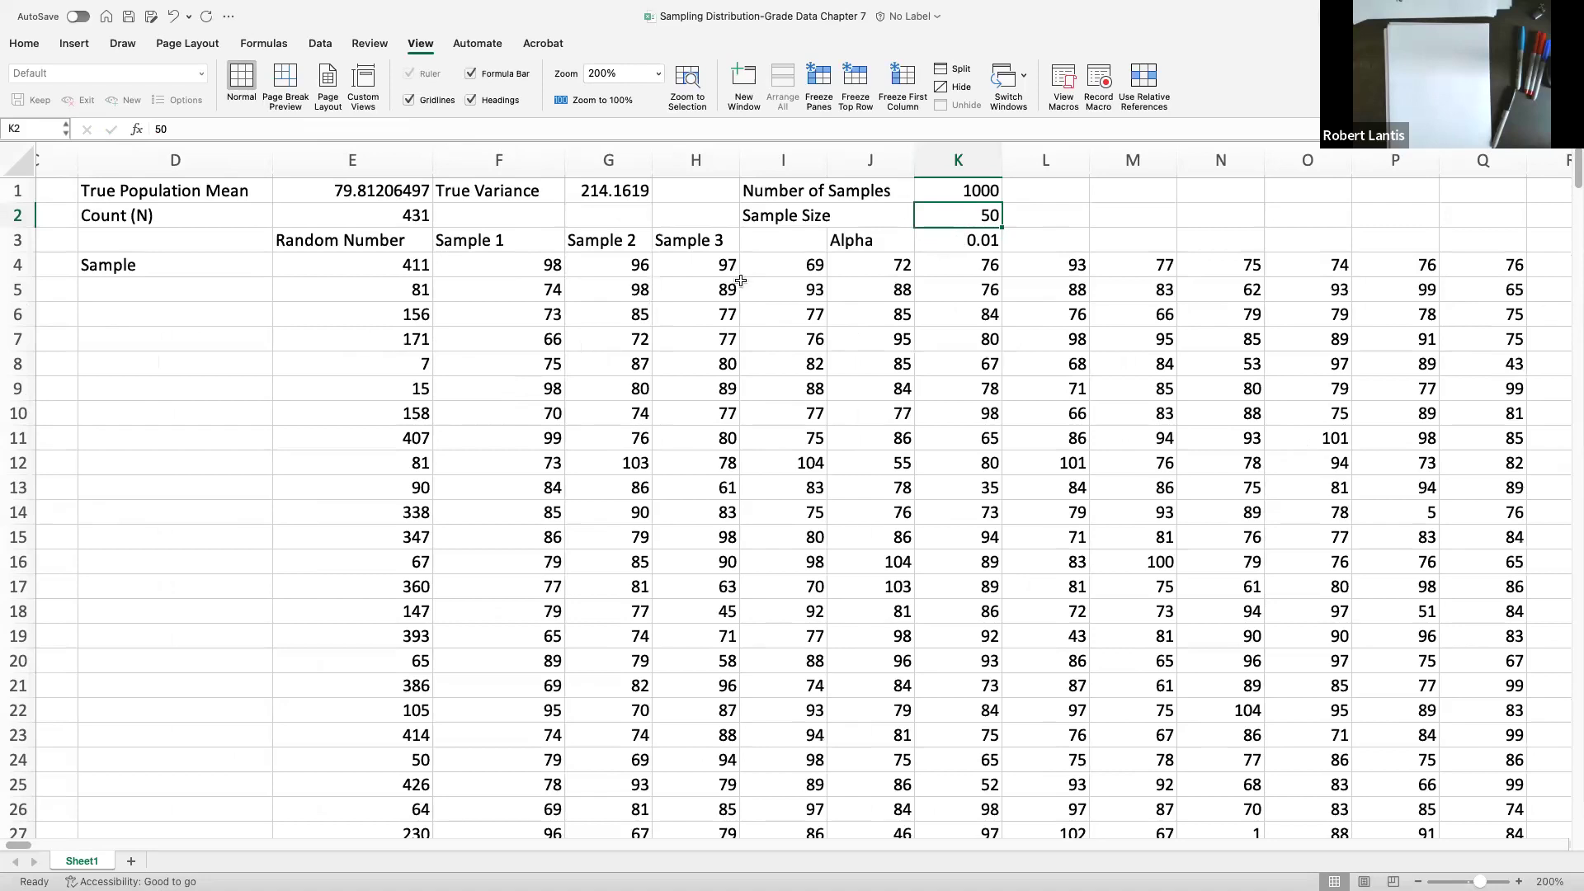
Step: Clear the Alpha label and its value from cells J3 and K3
{"action": "scroll", "coordinate": [751, 276], "scroll_direction": "down", "scroll_amount": 10}
{"action": "scroll", "coordinate": [751, 276], "scroll_direction": "up", "scroll_amount": 10}
{"action": "left_click_drag", "start_coordinate": [921, 240], "coordinate": [965, 235]}
{"action": "key", "text": "Delete"}
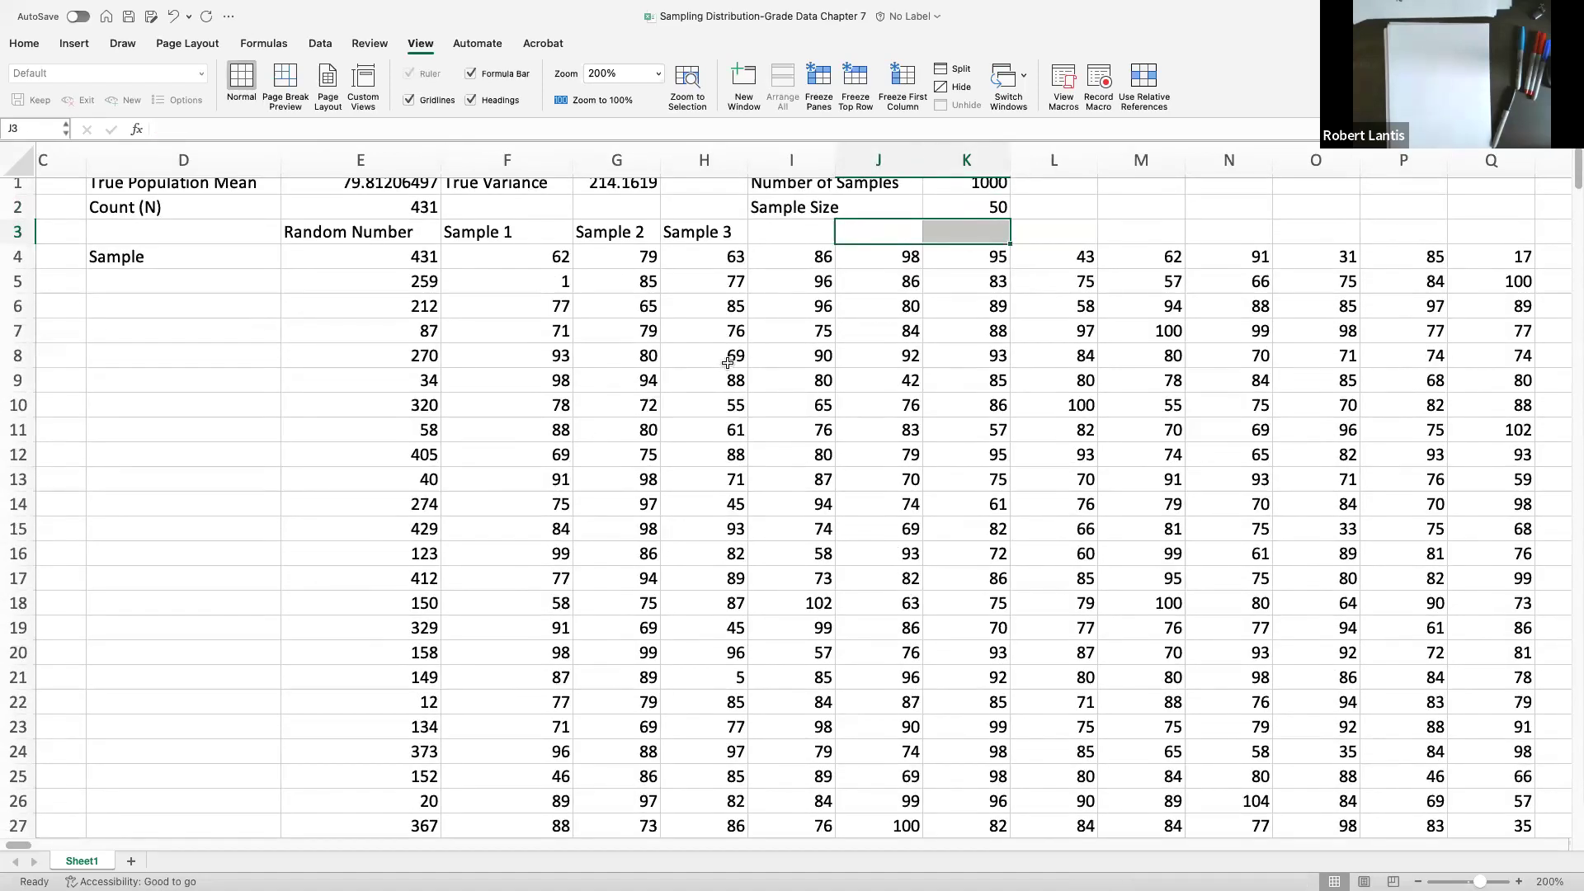
Step: Examine the average formula in the first Sample Mean cell, F54, and the Sample 1 column it covers
{"action": "scroll", "coordinate": [727, 366], "scroll_direction": "down", "scroll_amount": 15}
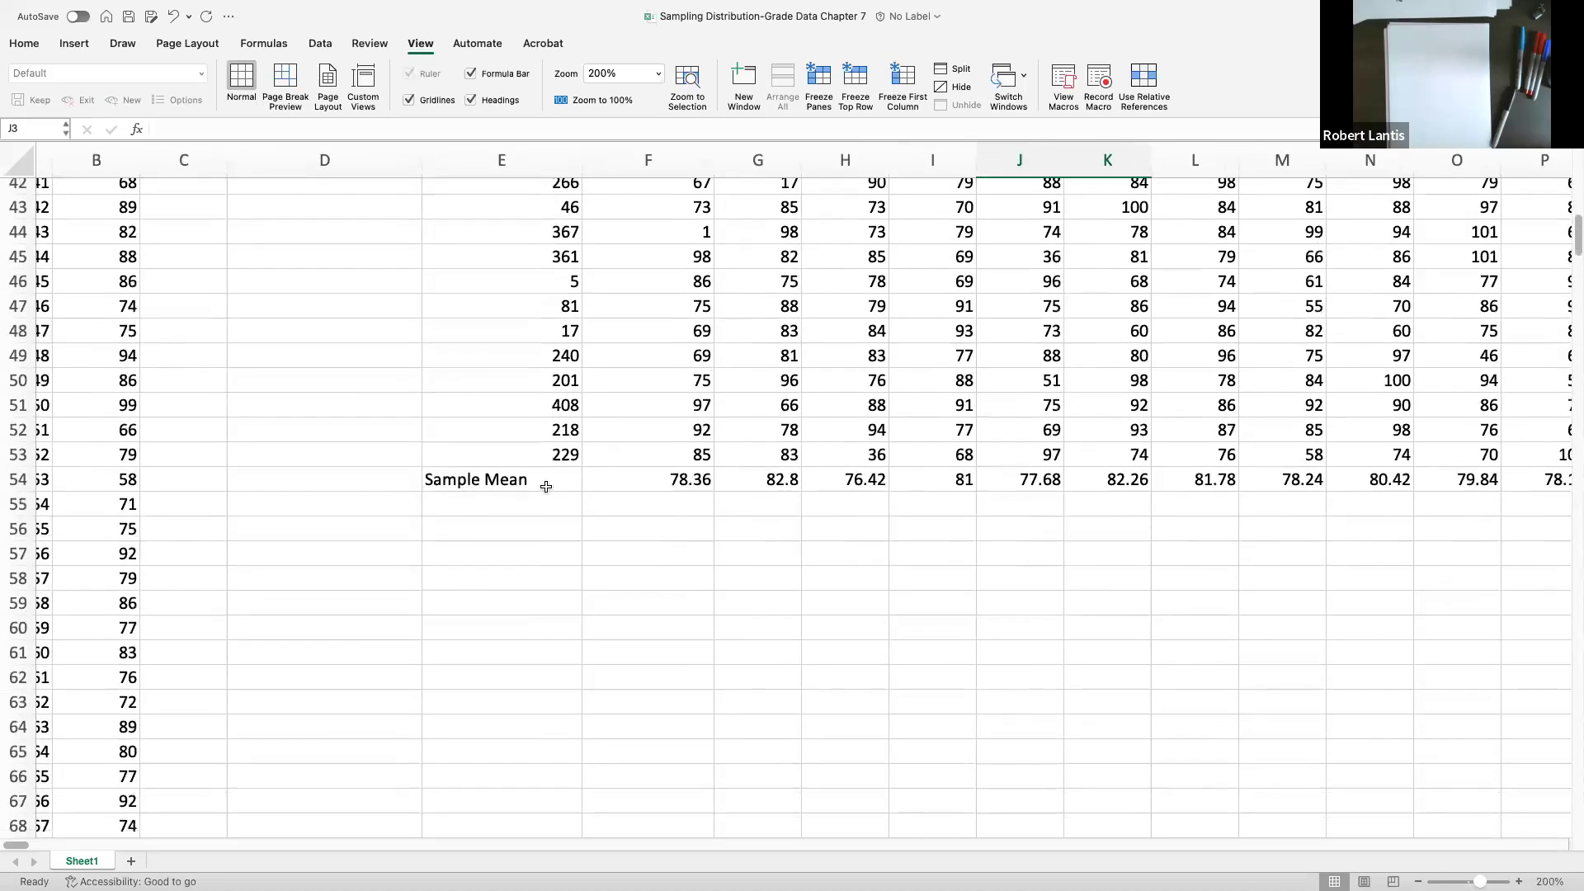
{"action": "double_click", "coordinate": [643, 480]}
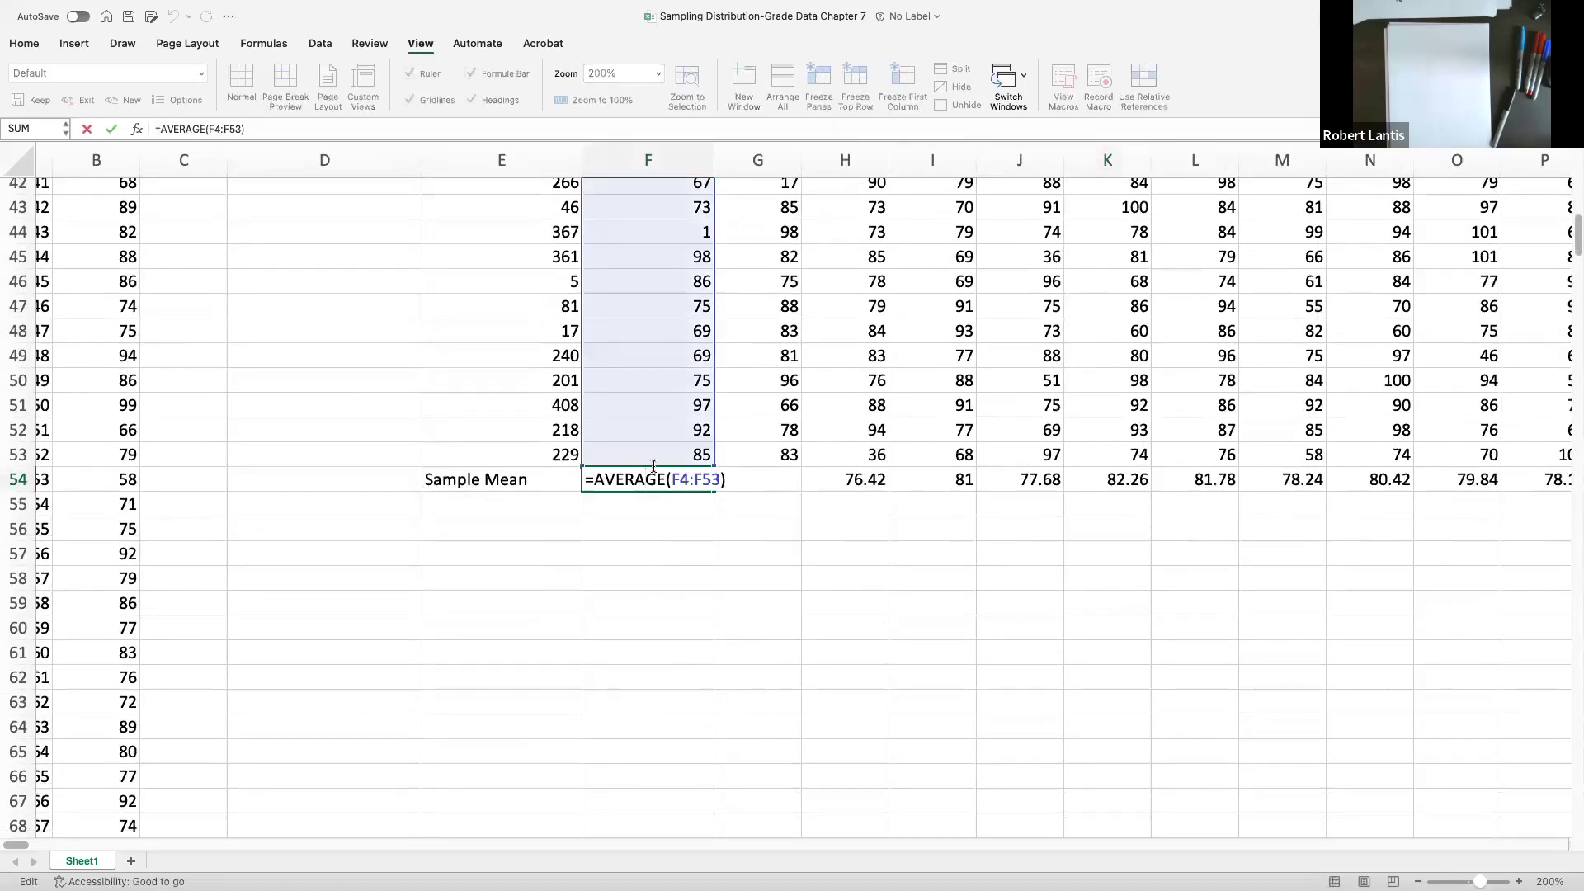
{"action": "key", "text": "Return"}
{"action": "scroll", "coordinate": [693, 488], "scroll_direction": "up", "scroll_amount": 15}
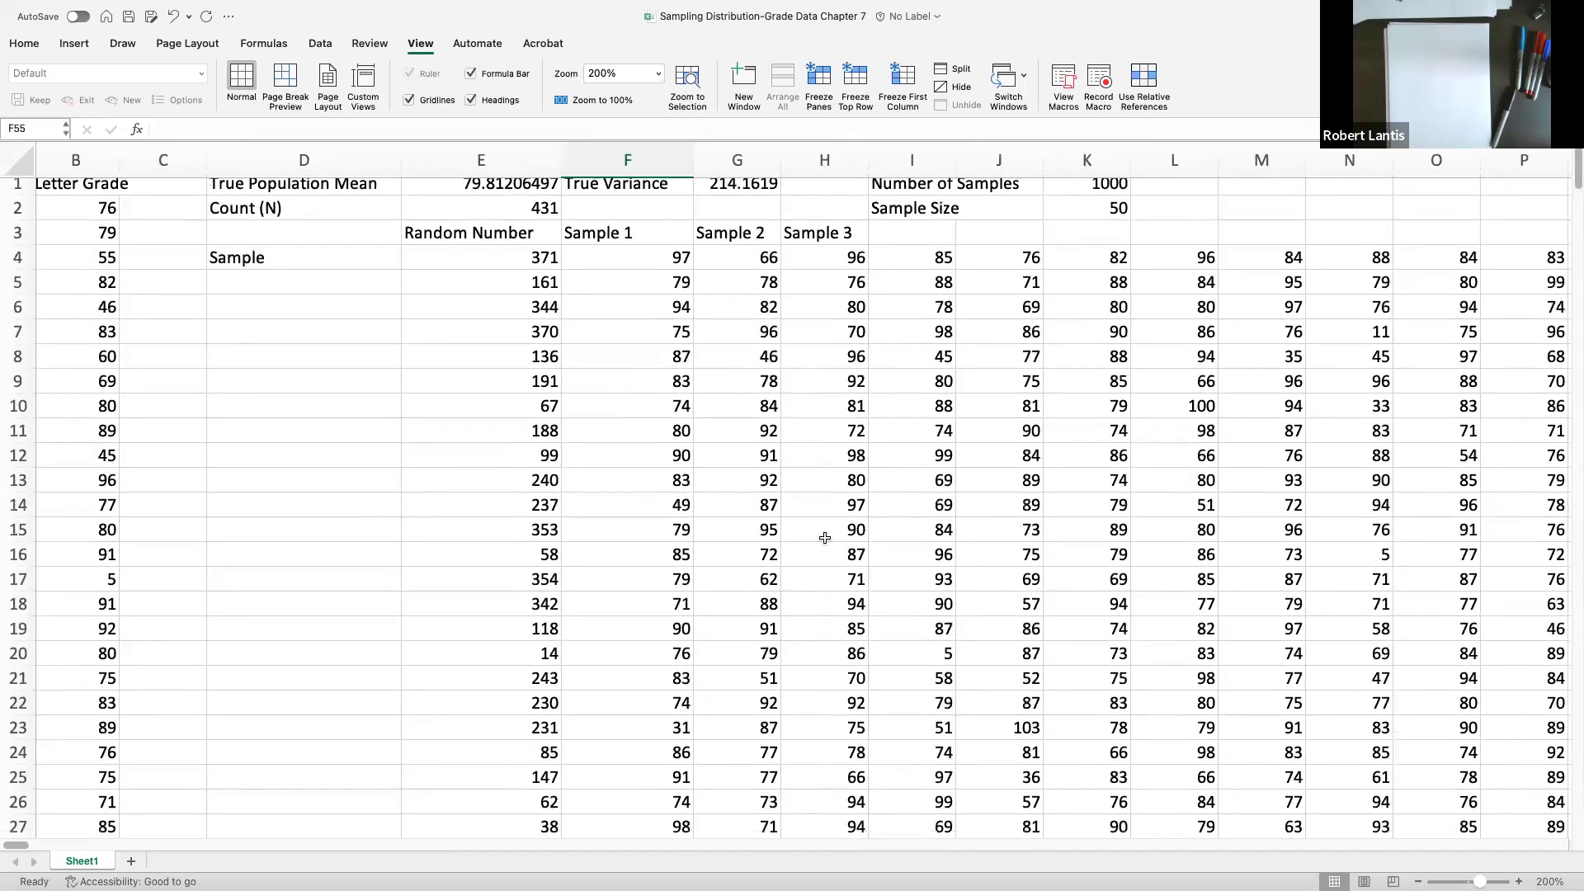
{"action": "scroll", "coordinate": [793, 528], "scroll_direction": "down", "scroll_amount": 8}
{"action": "scroll", "coordinate": [819, 538], "scroll_direction": "down", "scroll_amount": 10}
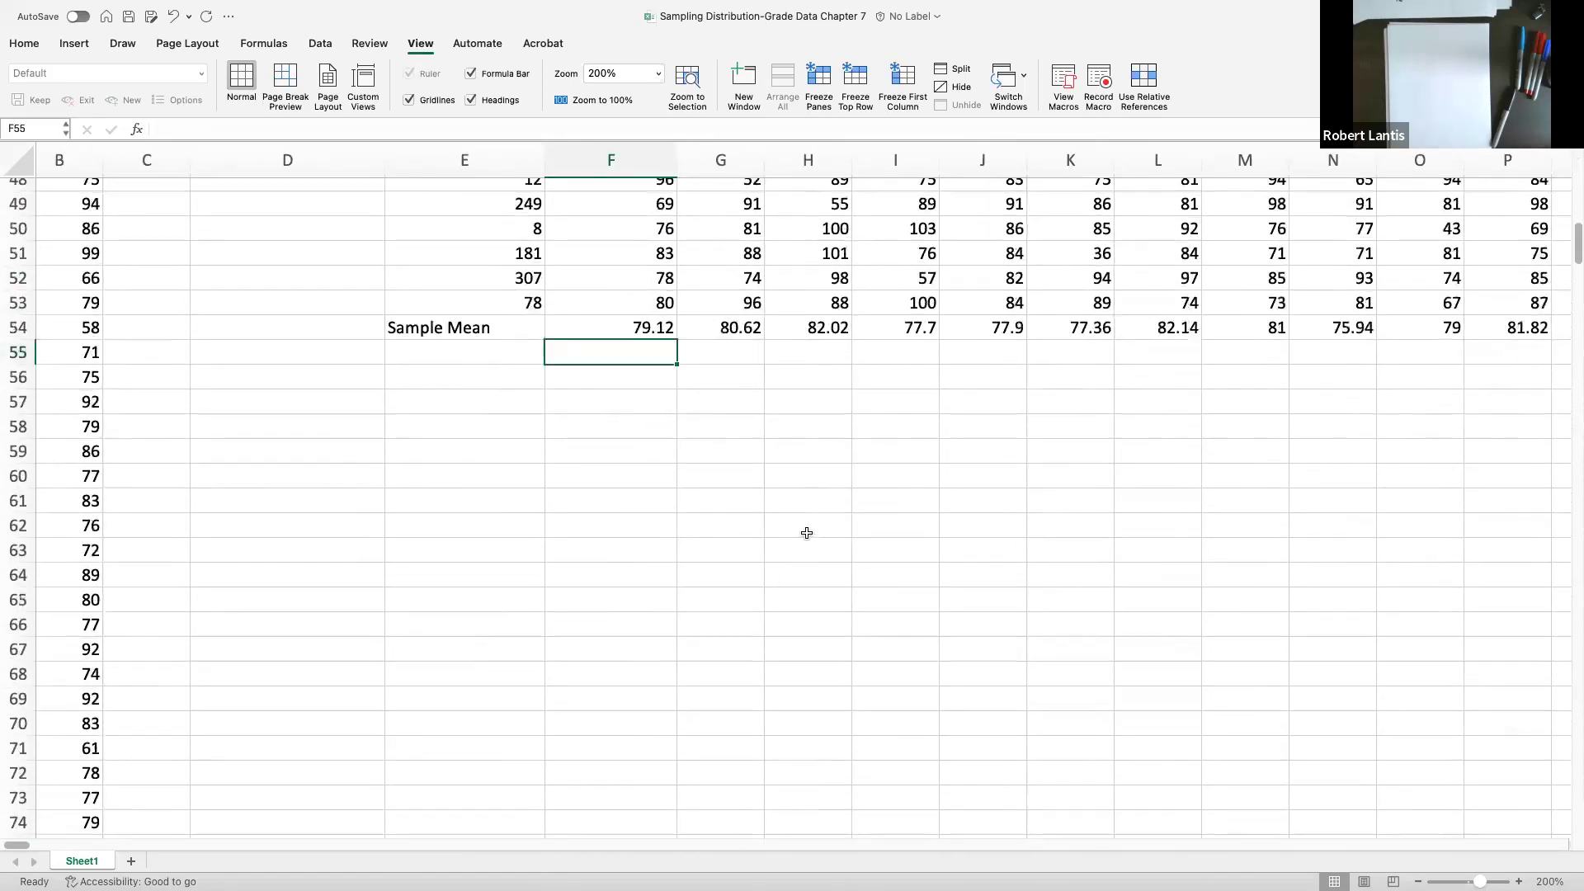
Step: Enter the label "Mean of Sample Means" in cell E56, below the Sample Mean row
{"action": "scroll", "coordinate": [615, 411], "scroll_direction": "up", "scroll_amount": 2}
{"action": "left_click", "coordinate": [442, 362]}
{"action": "left_click", "coordinate": [439, 375]}
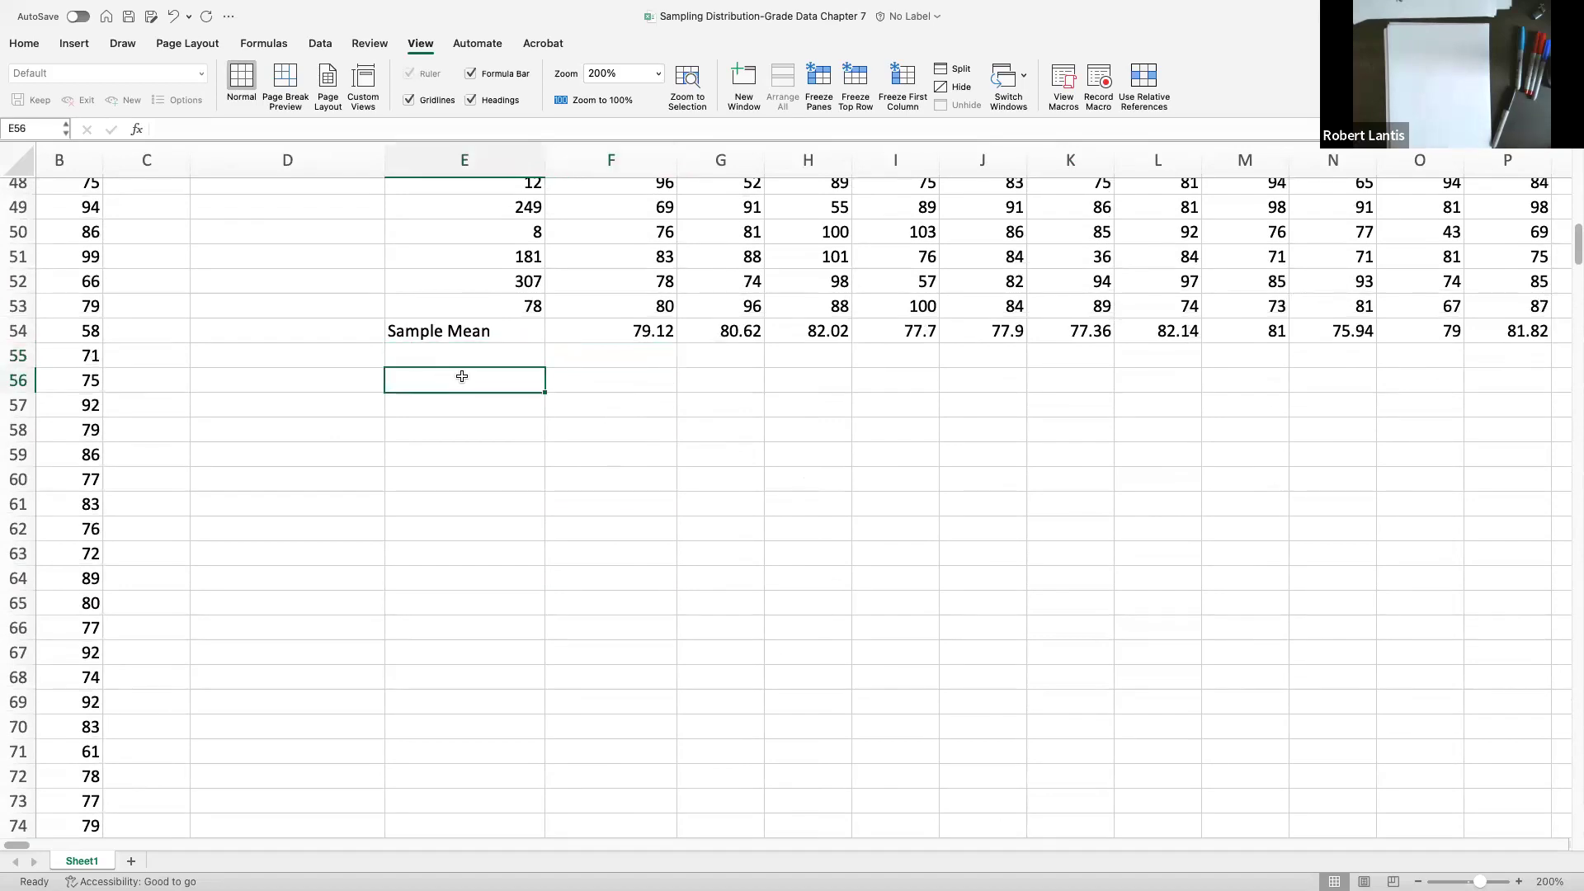
{"action": "type", "text": "Samp"}
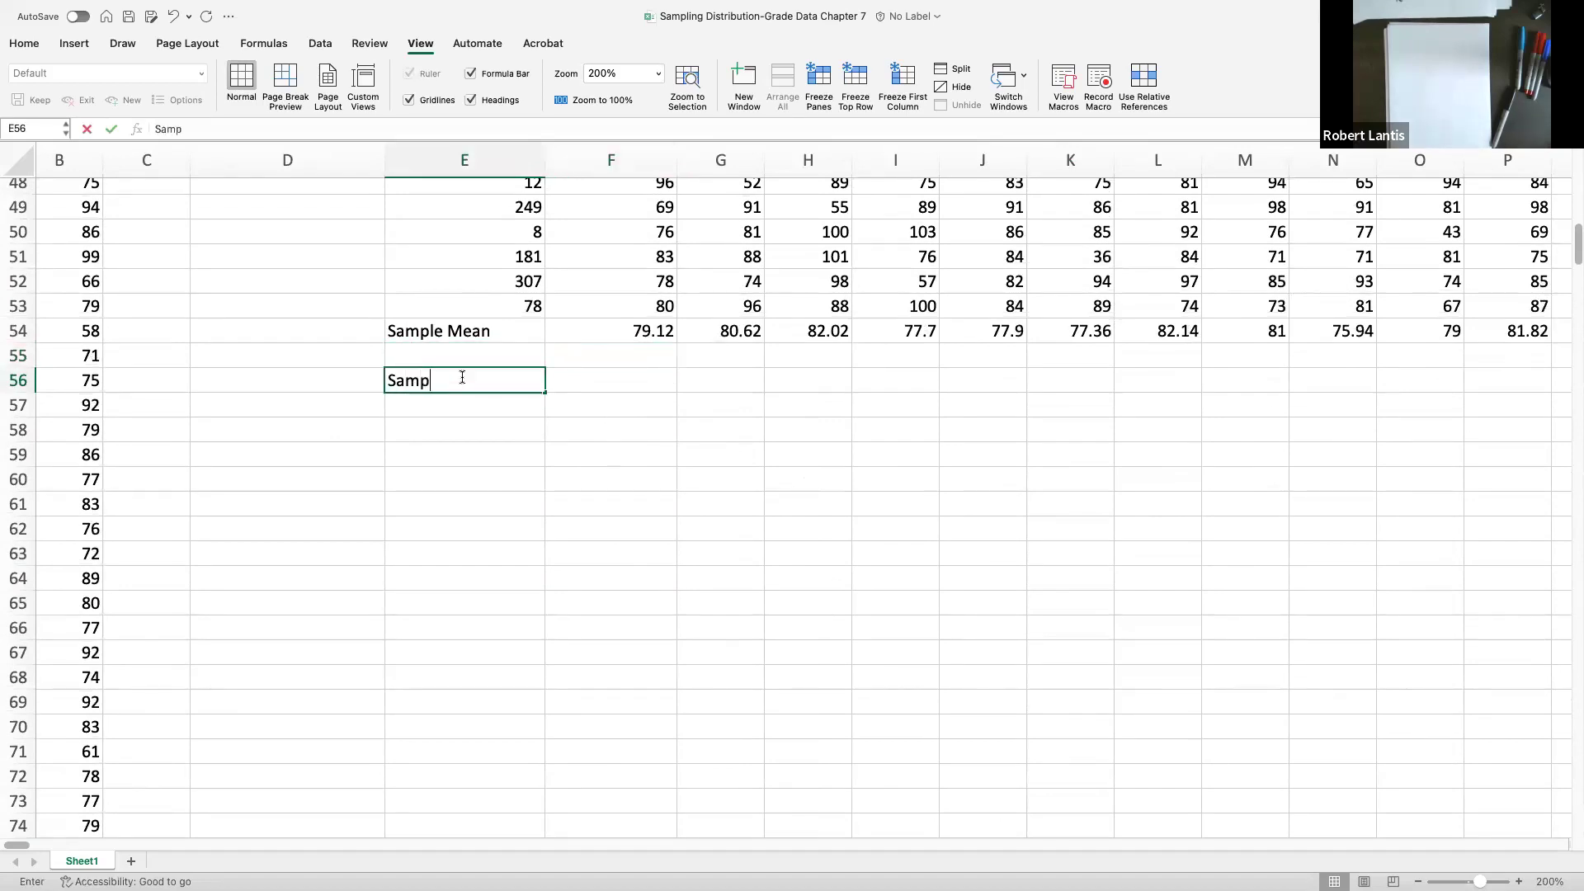
{"action": "key", "text": "BackSpace"}
{"action": "key", "text": "BackSpace"}
{"action": "key", "text": "BackSpace"}
{"action": "key", "text": "BackSpace"}
{"action": "type", "text": "Mean of Samp"}
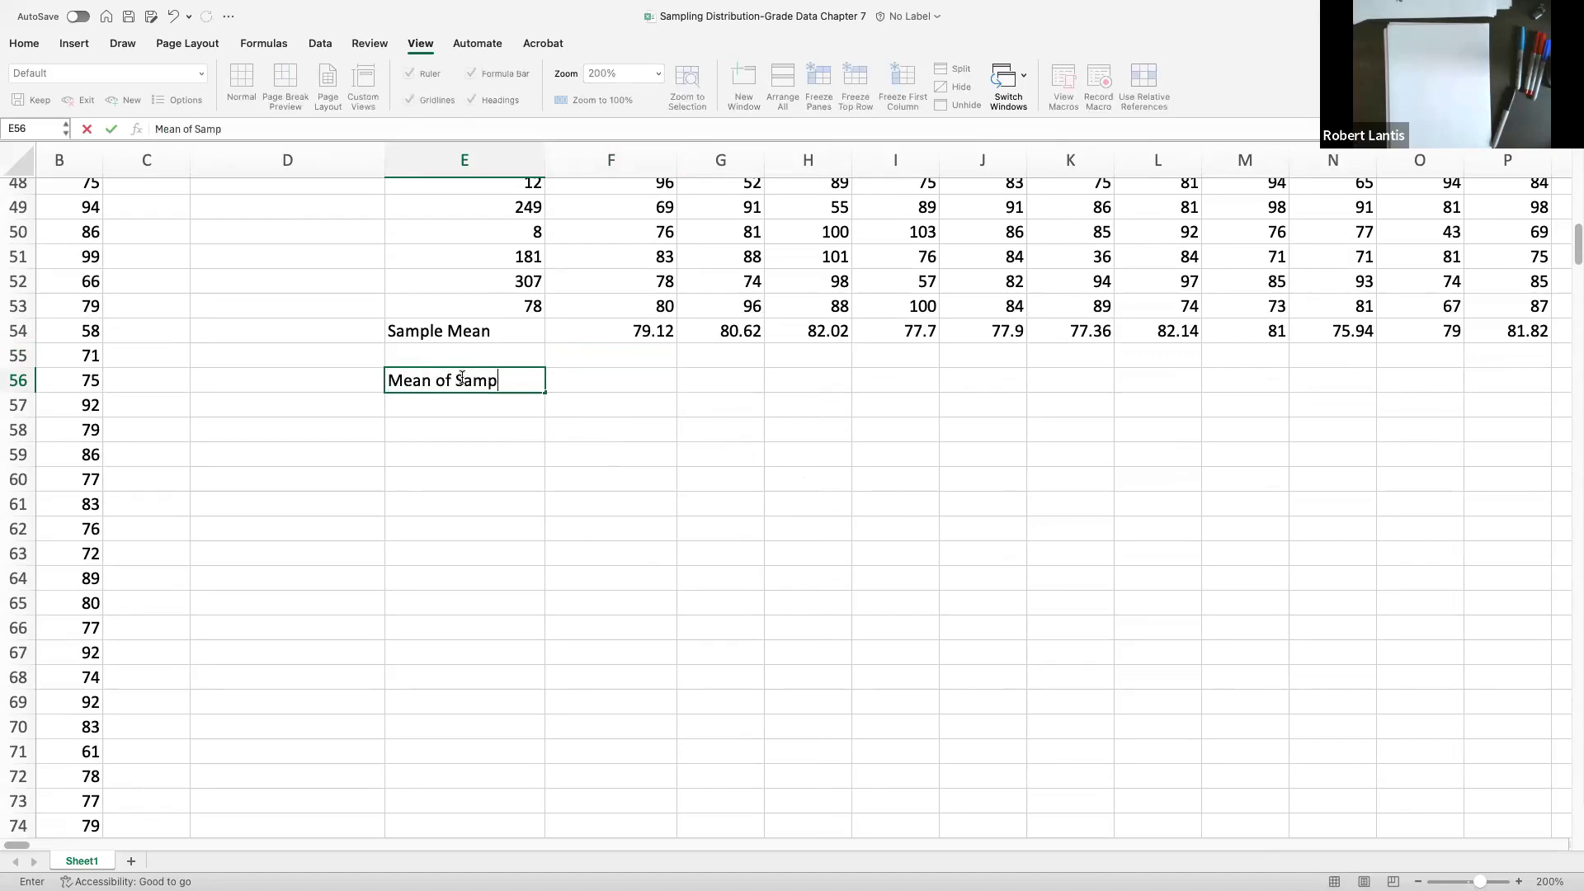
{"action": "type", "text": "le Means"}
{"action": "key", "text": "Tab"}
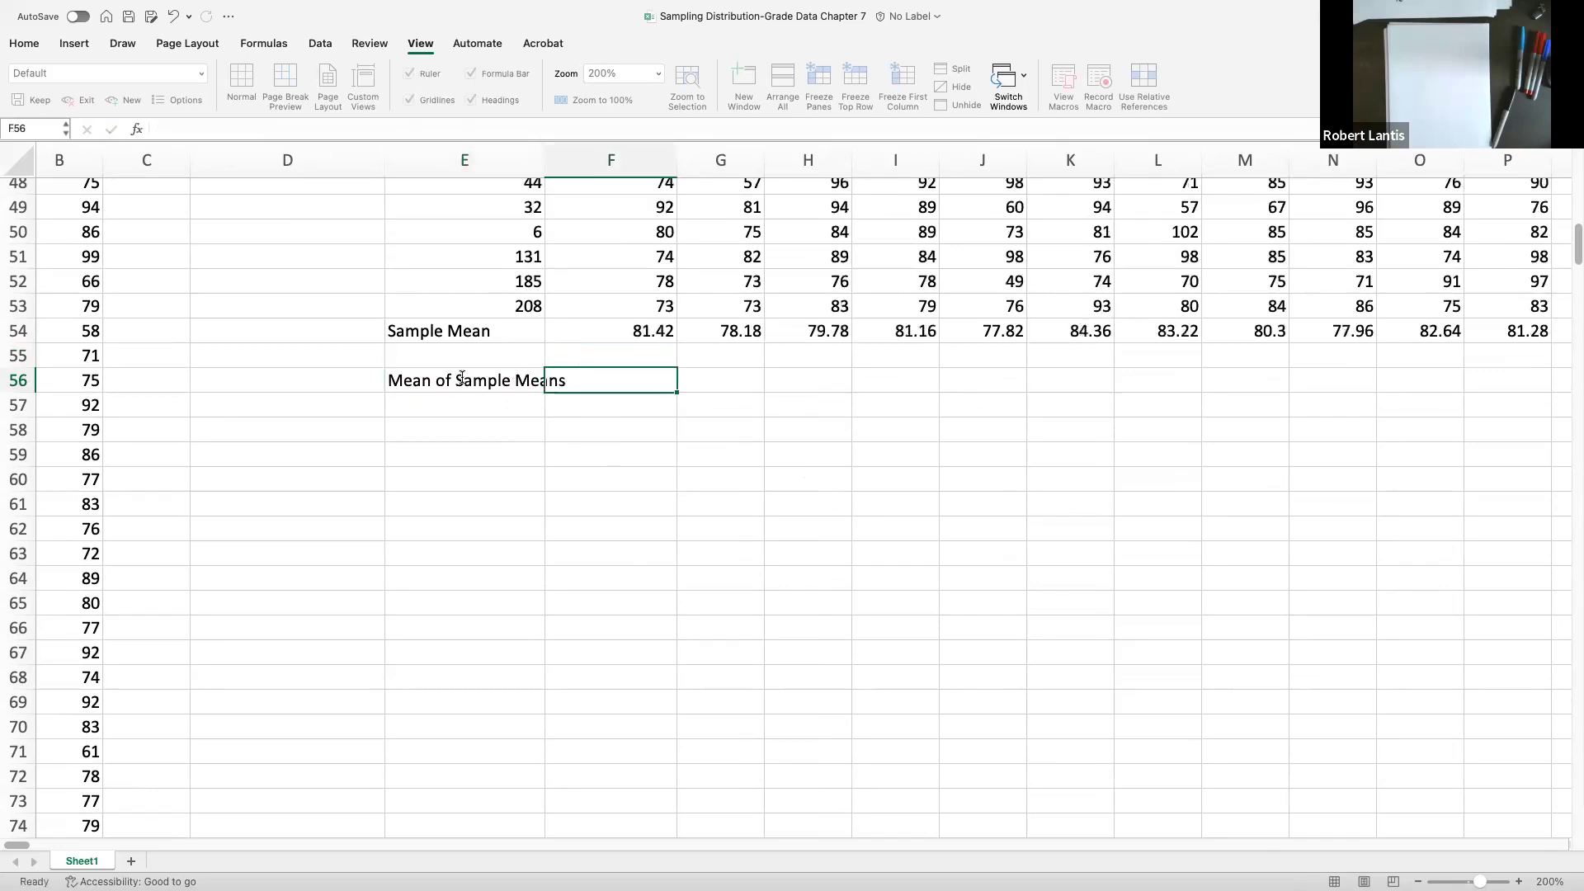
Step: In F56, calculate the average of all the sample means in row 54, from F54 to ALQ54
{"action": "type", "text": "=average("}
{"action": "key", "text": "Up"}
{"action": "key", "text": "Up"}
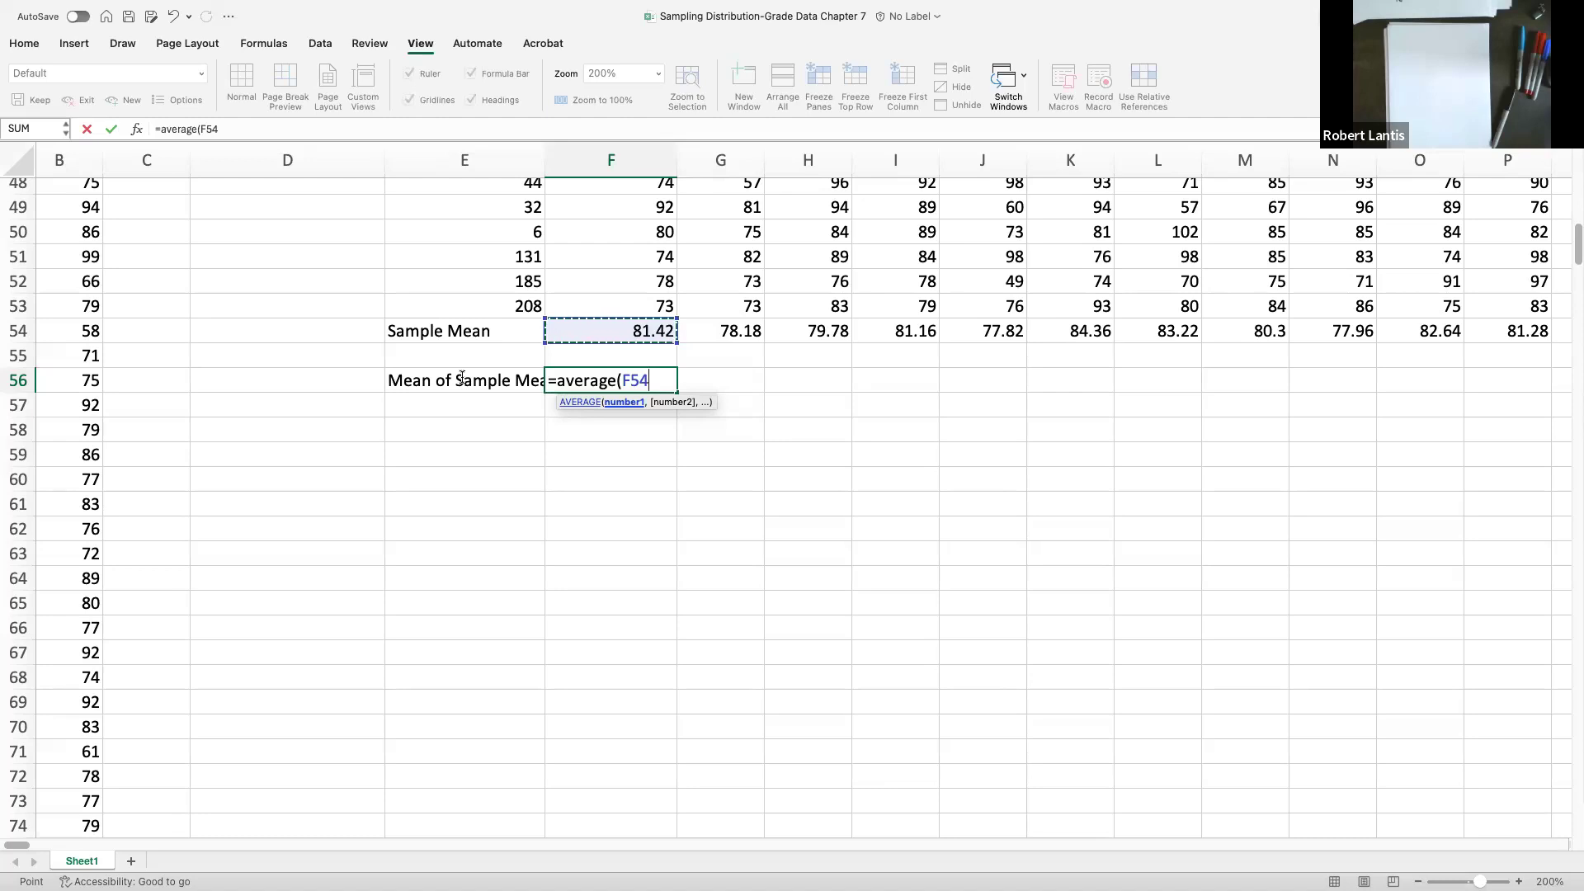
{"action": "key", "text": "super+shift+Right"}
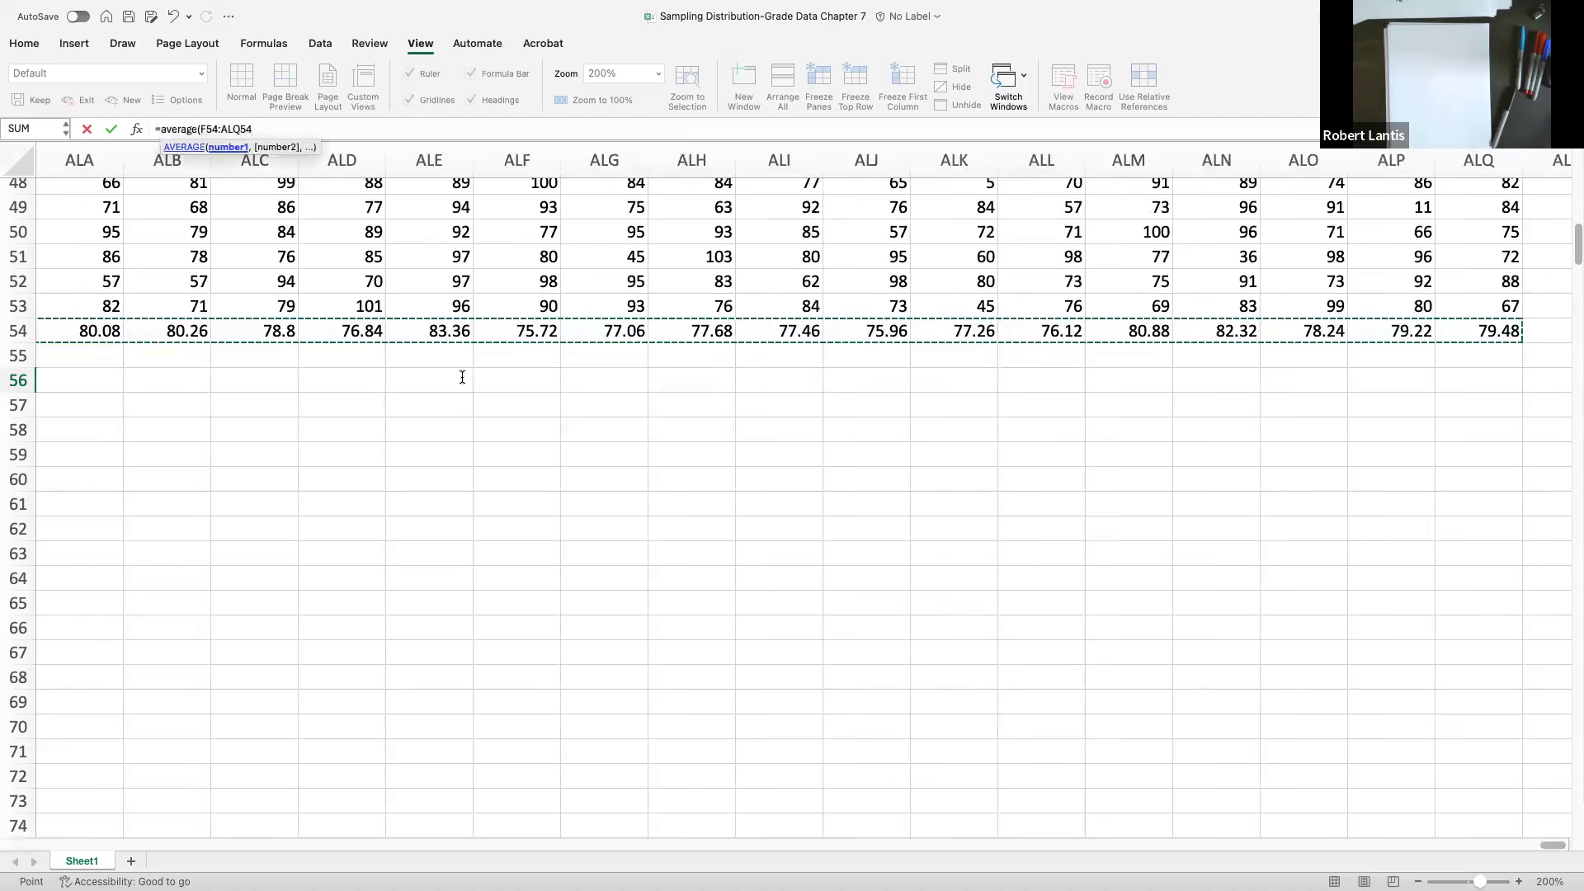
{"action": "key", "text": "Return"}
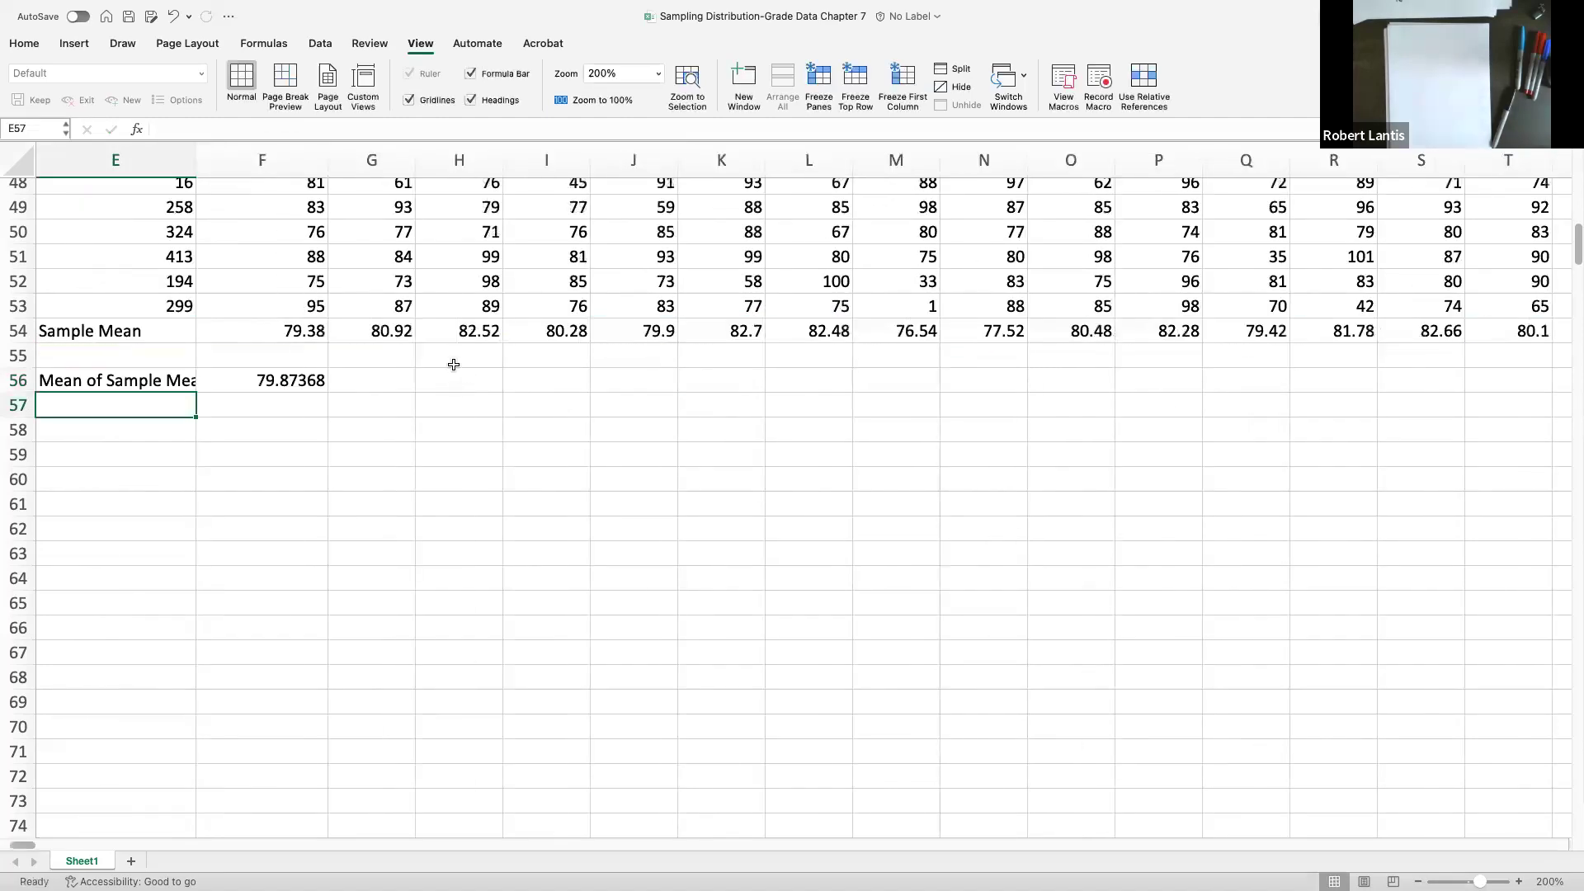
Step: Compare the Mean of Sample Means in F56 with the True Population Mean in E1
{"action": "scroll", "coordinate": [407, 382], "scroll_direction": "left", "scroll_amount": 2}
{"action": "scroll", "coordinate": [450, 379], "scroll_direction": "up", "scroll_amount": 15}
{"action": "scroll", "coordinate": [370, 205], "scroll_direction": "up", "scroll_amount": 1}
{"action": "scroll", "coordinate": [289, 193], "scroll_direction": "left", "scroll_amount": 1}
{"action": "scroll", "coordinate": [287, 238], "scroll_direction": "down", "scroll_amount": 11}
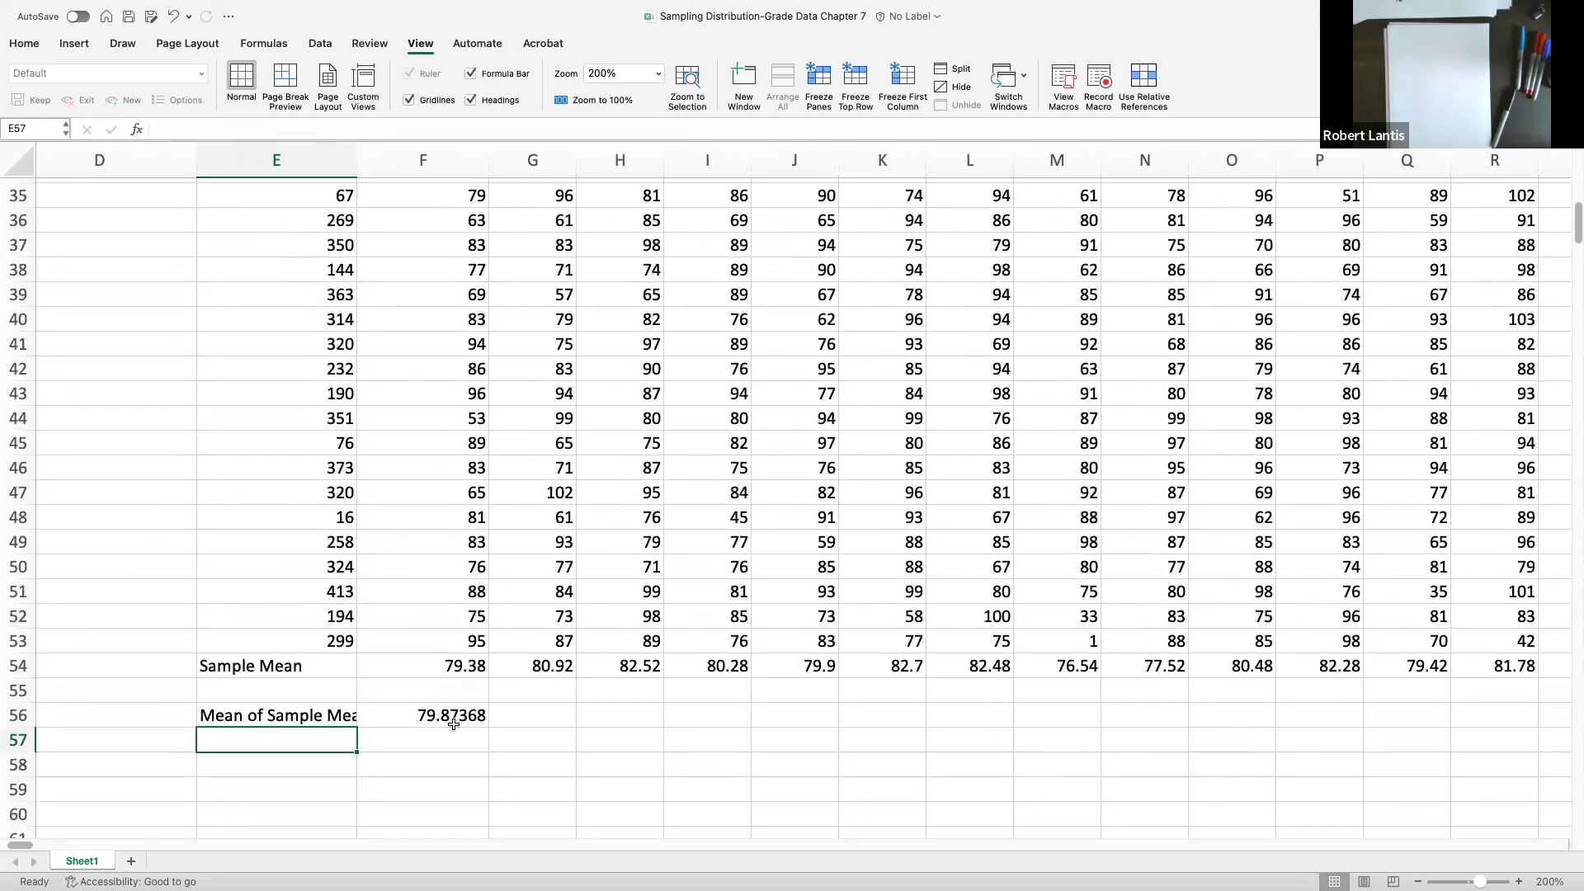
{"action": "scroll", "coordinate": [455, 715], "scroll_direction": "up", "scroll_amount": 12}
{"action": "scroll", "coordinate": [265, 388], "scroll_direction": "down", "scroll_amount": 10}
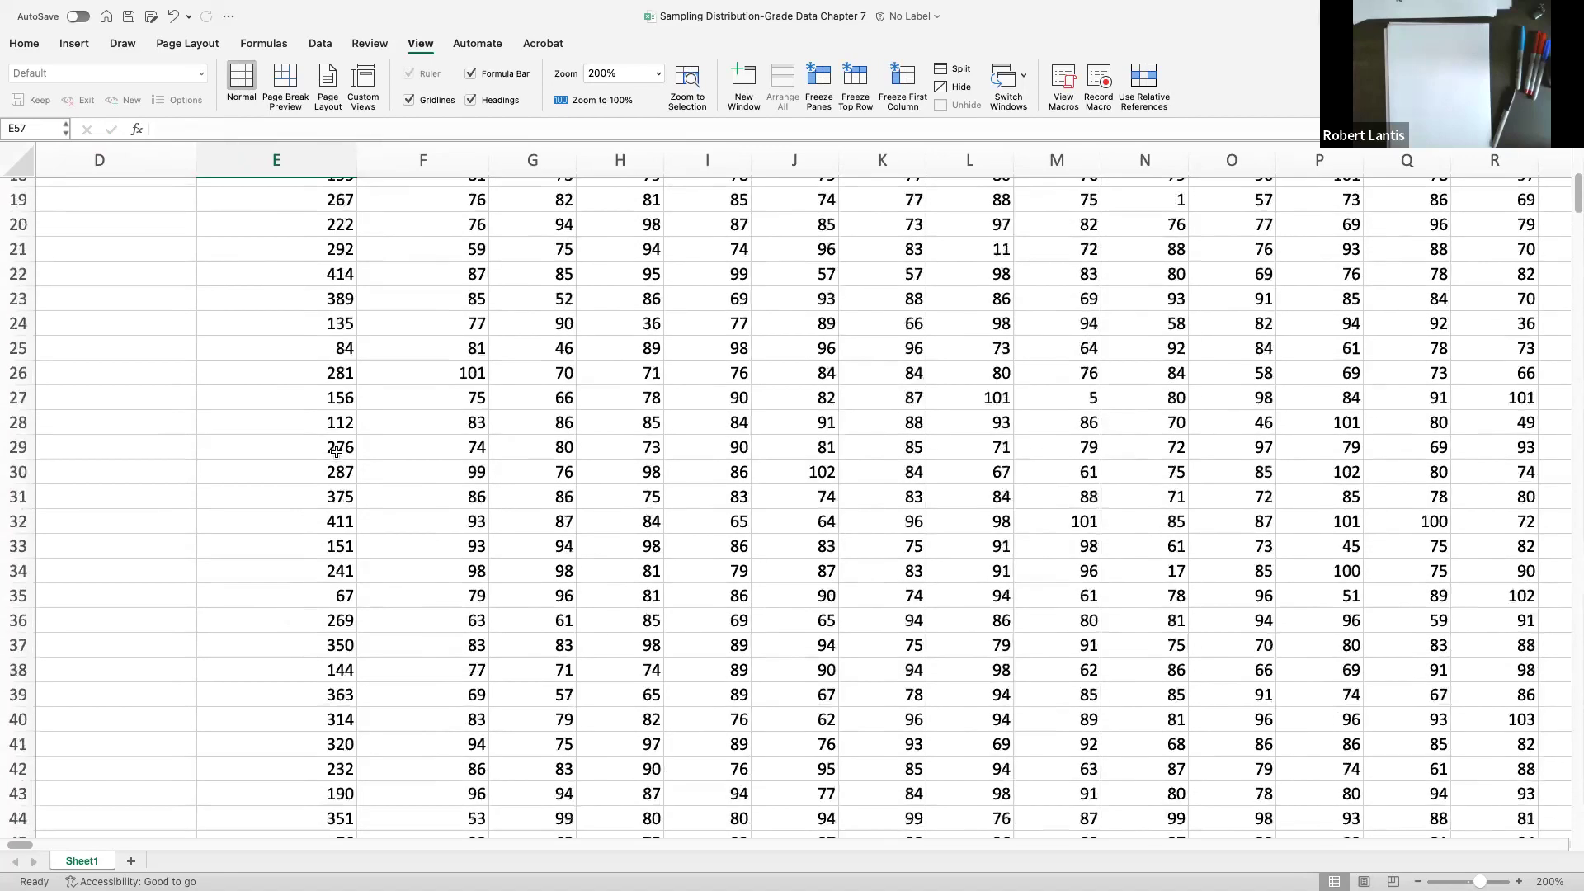
{"action": "scroll", "coordinate": [377, 492], "scroll_direction": "down", "scroll_amount": 2}
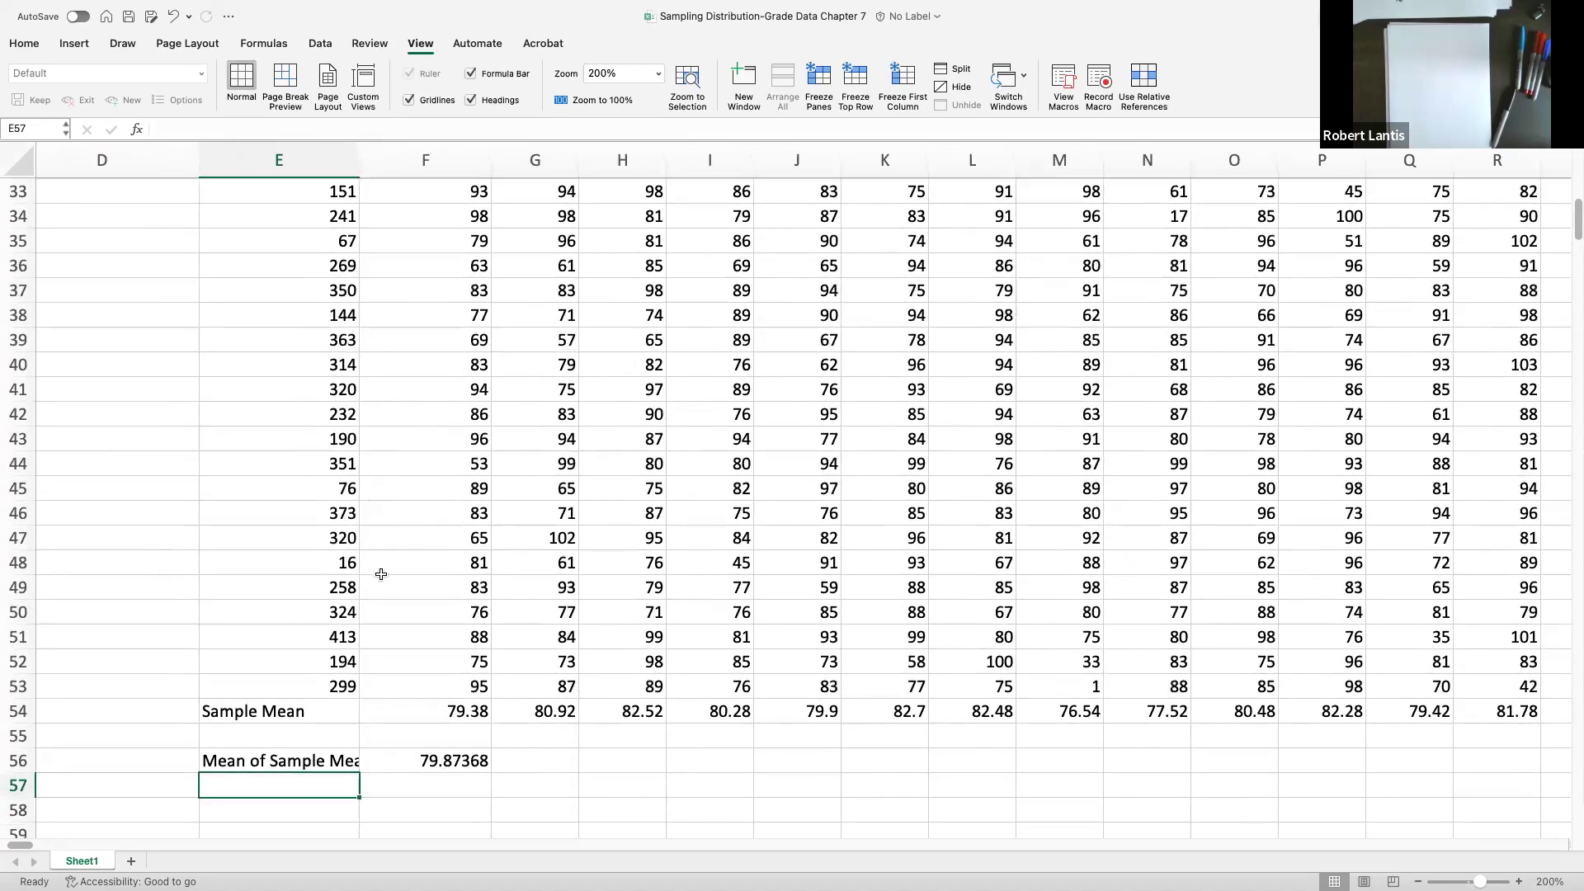
Step: Widen column E to a width of 18.67 to fit the Mean of Sample Means label
{"action": "double_click", "coordinate": [356, 153]}
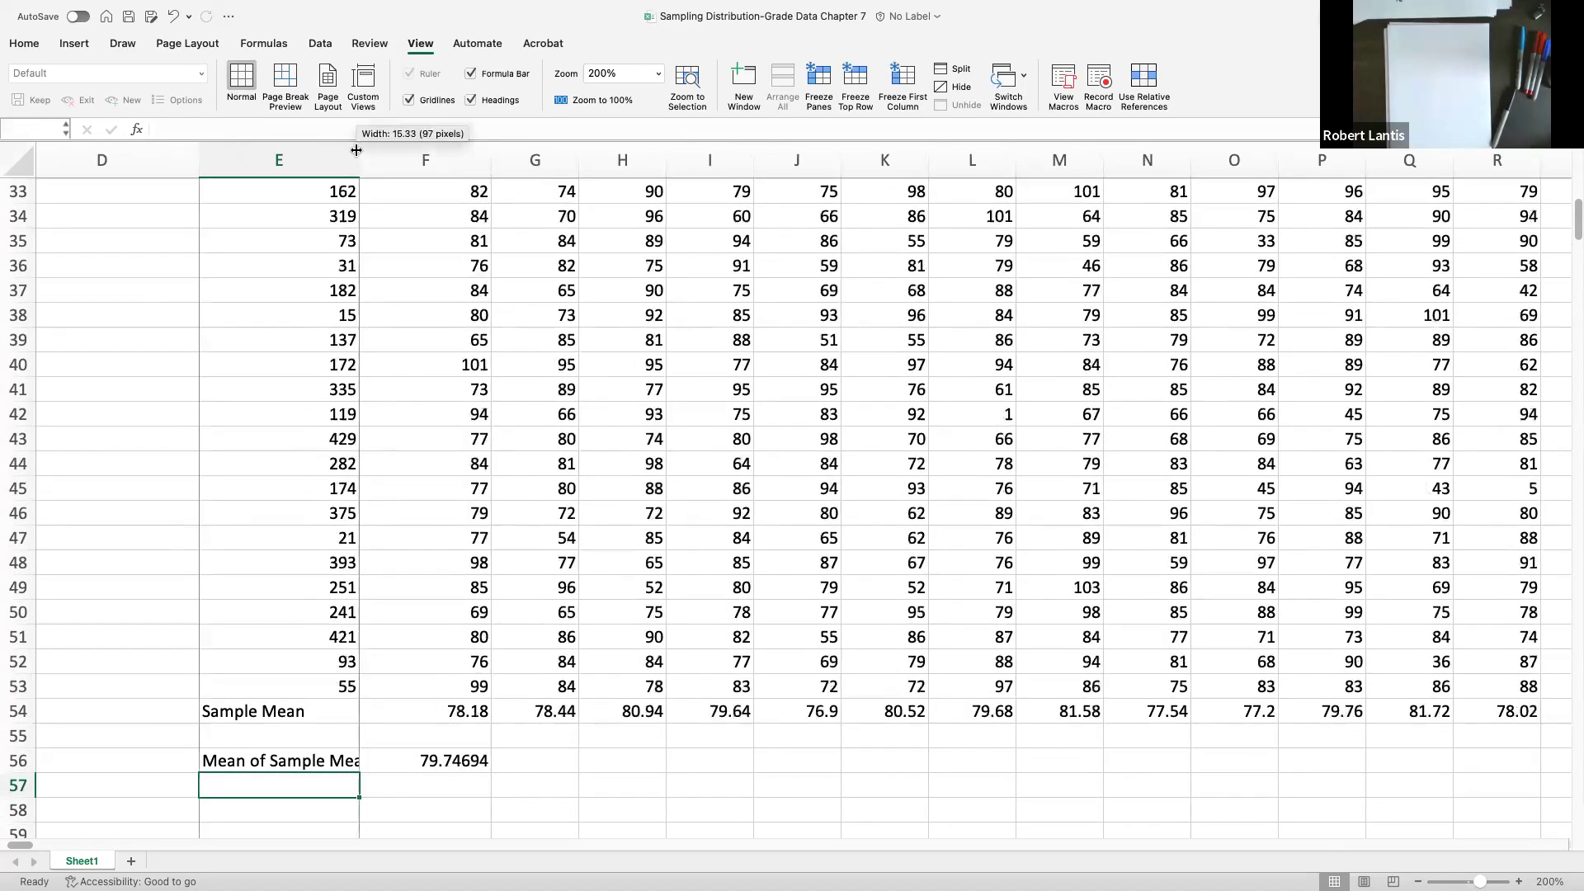
{"action": "scroll", "coordinate": [392, 395], "scroll_direction": "up", "scroll_amount": 1}
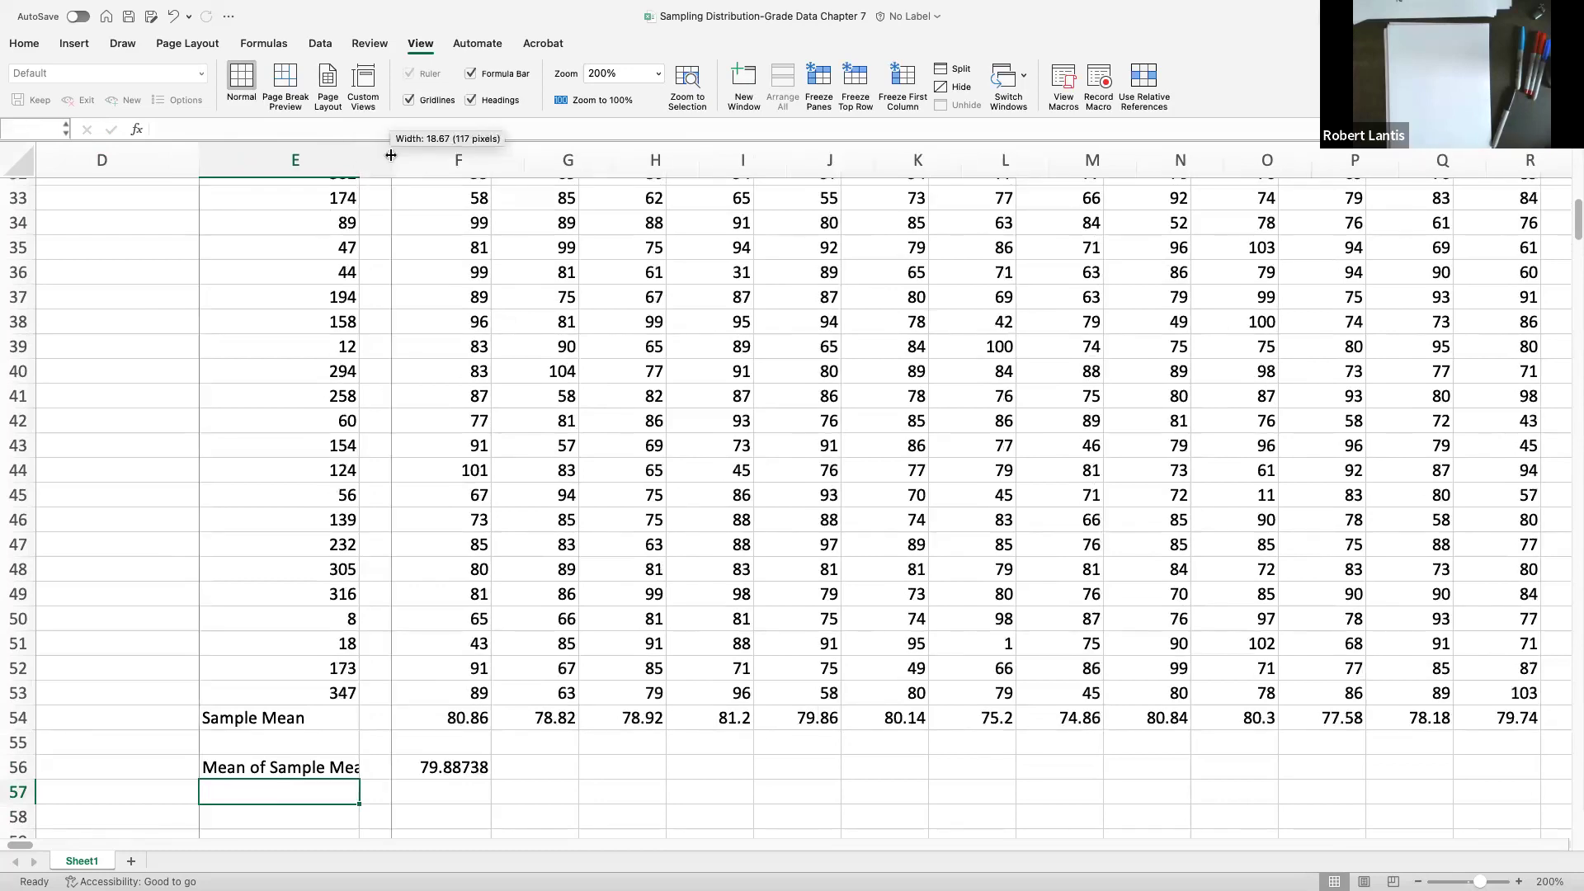
{"action": "double_click", "coordinate": [359, 155]}
Step: Enter the label "Variance of Sample Means" in cell E57
{"action": "type", "text": "SD"}
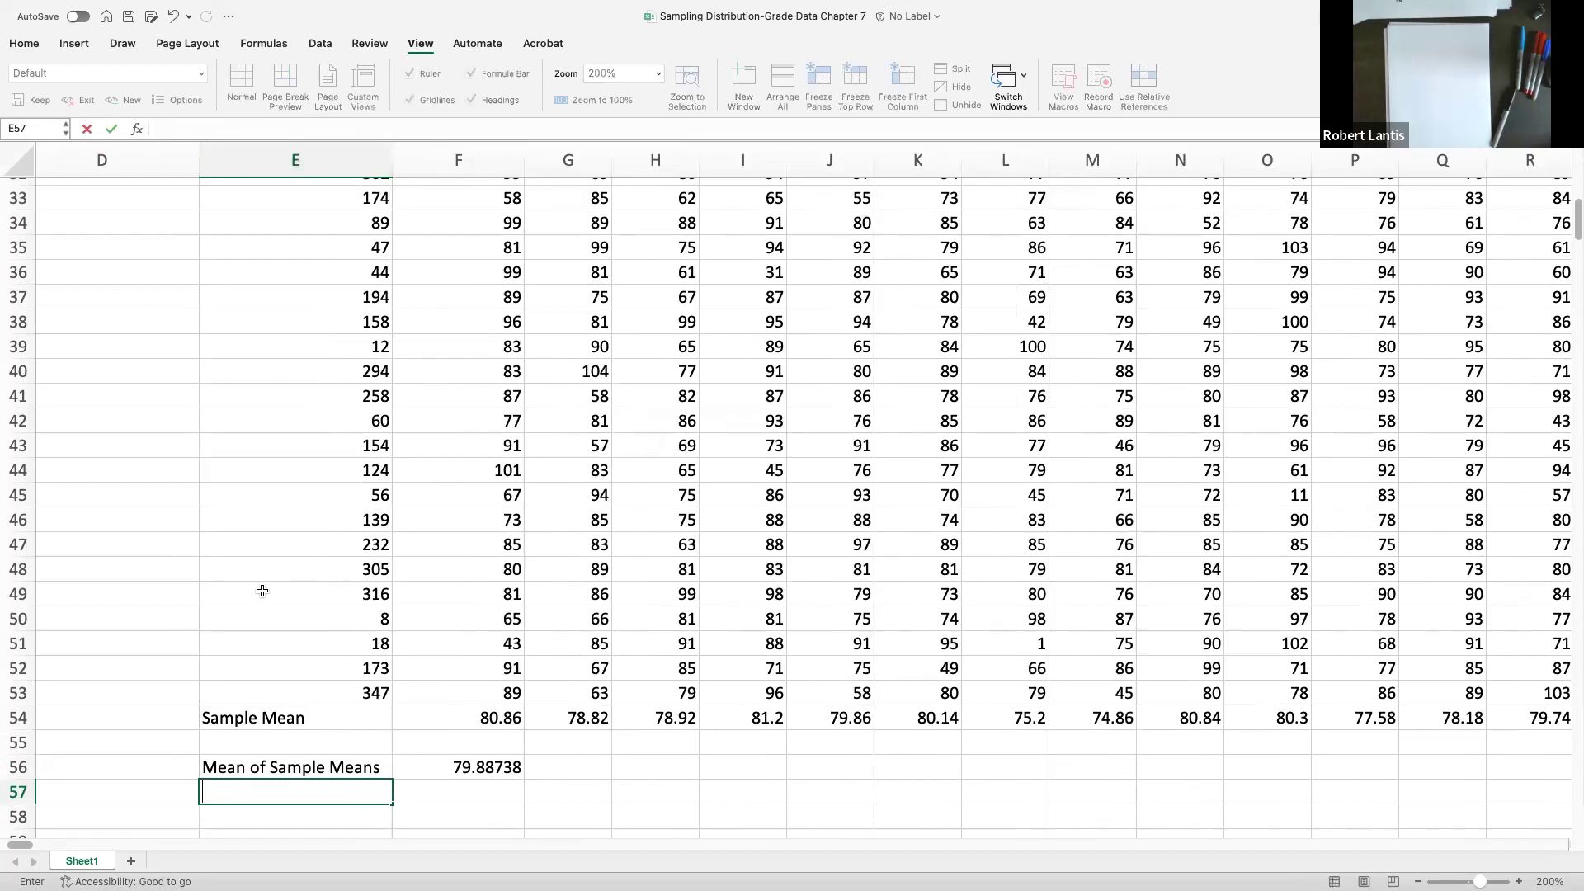
{"action": "type", "text": "Variance of Sample Means"}
{"action": "key", "text": "Return"}
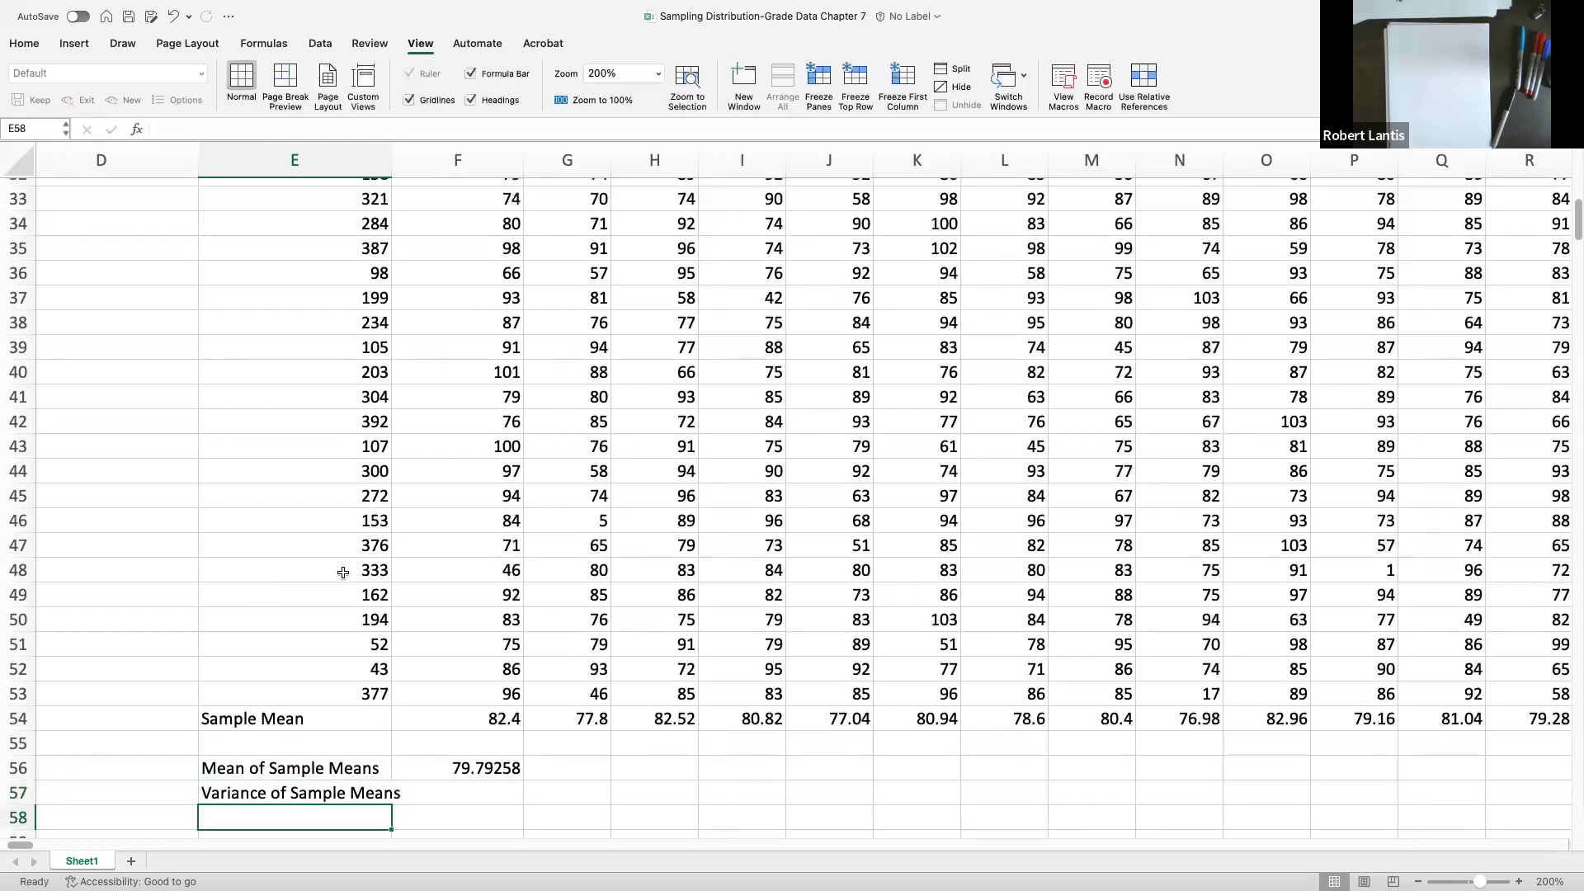
Step: In G57, divide the True Variance by the Sample Size with the formula =G1/K2
{"action": "scroll", "coordinate": [339, 574], "scroll_direction": "up", "scroll_amount": 15}
{"action": "scroll", "coordinate": [355, 495], "scroll_direction": "down", "scroll_amount": 1}
{"action": "scroll", "coordinate": [377, 369], "scroll_direction": "up", "scroll_amount": 1}
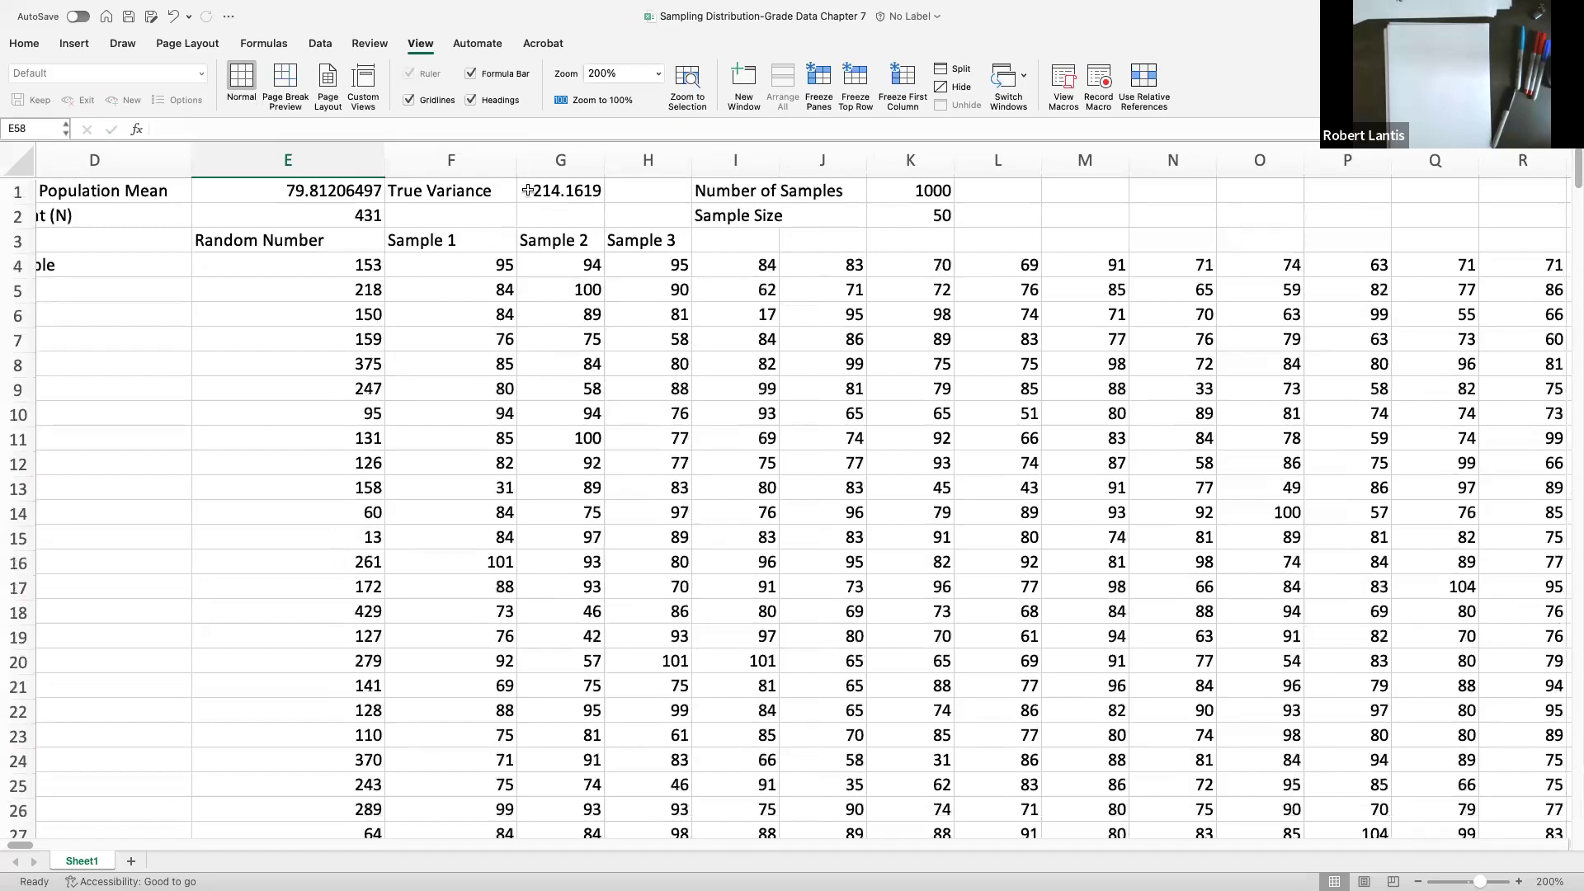
{"action": "scroll", "coordinate": [500, 263], "scroll_direction": "down", "scroll_amount": 17}
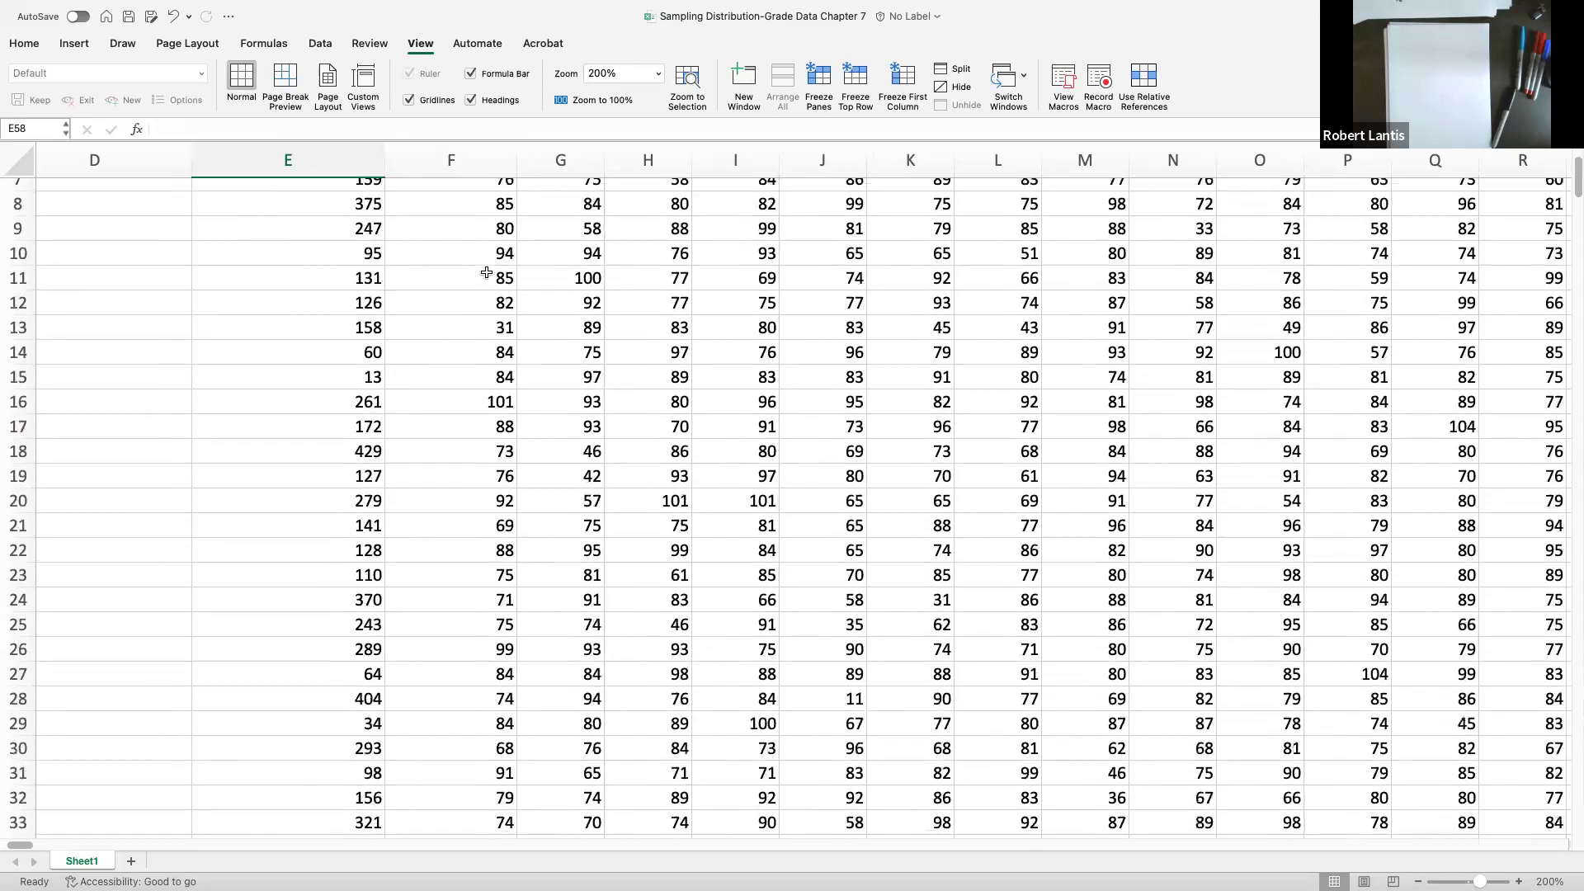
{"action": "left_click", "coordinate": [551, 719]}
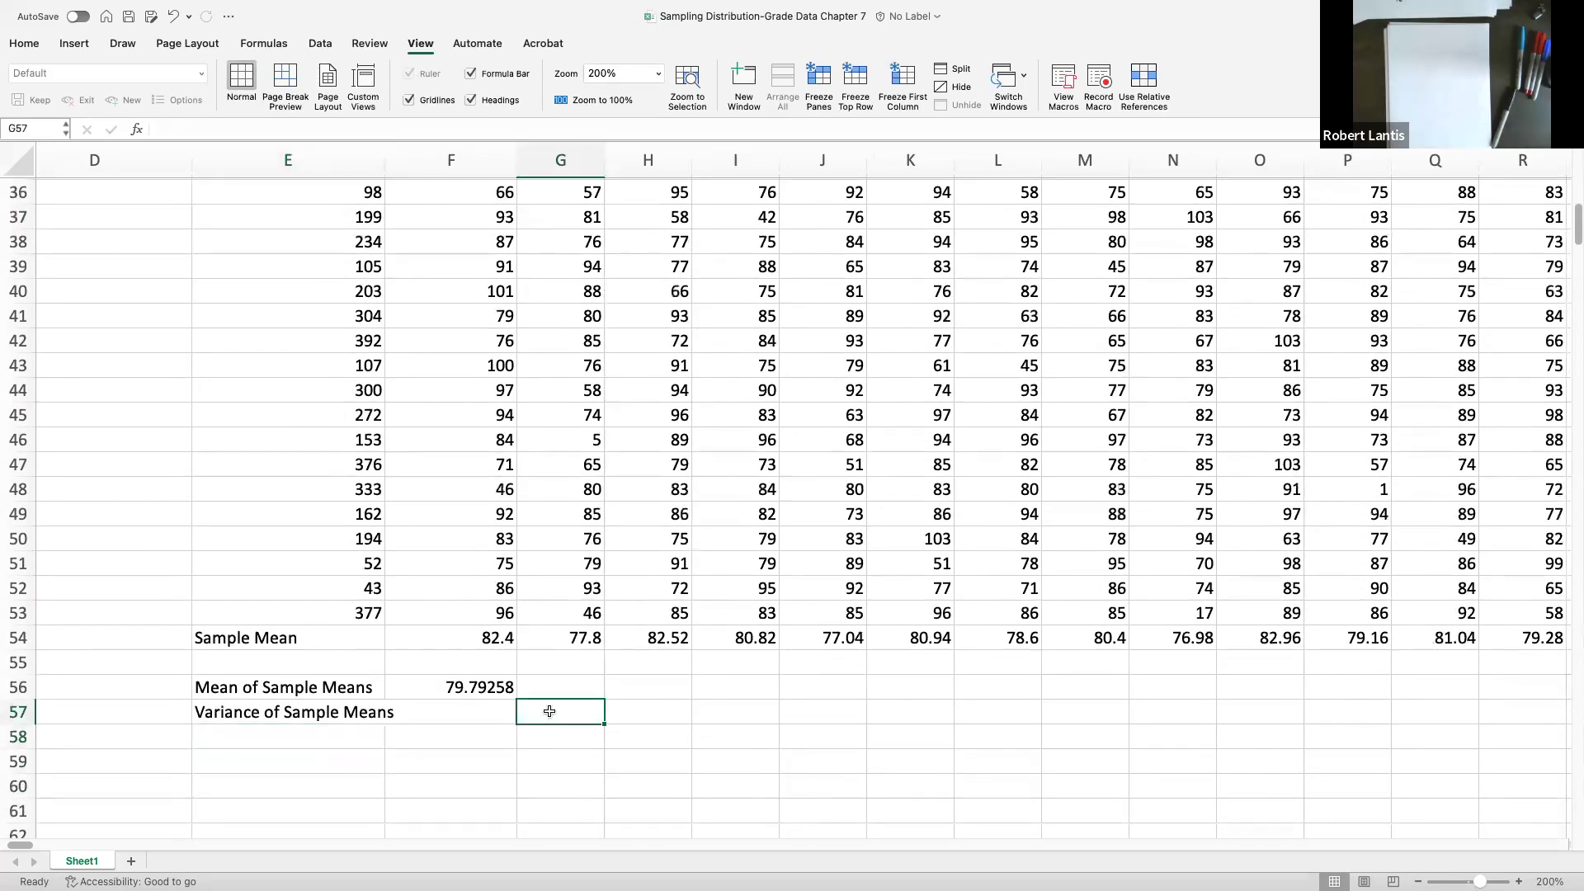
{"action": "type", "text": "="}
{"action": "scroll", "coordinate": [528, 668], "scroll_direction": "up", "scroll_amount": 10}
{"action": "scroll", "coordinate": [525, 668], "scroll_direction": "up", "scroll_amount": 5}
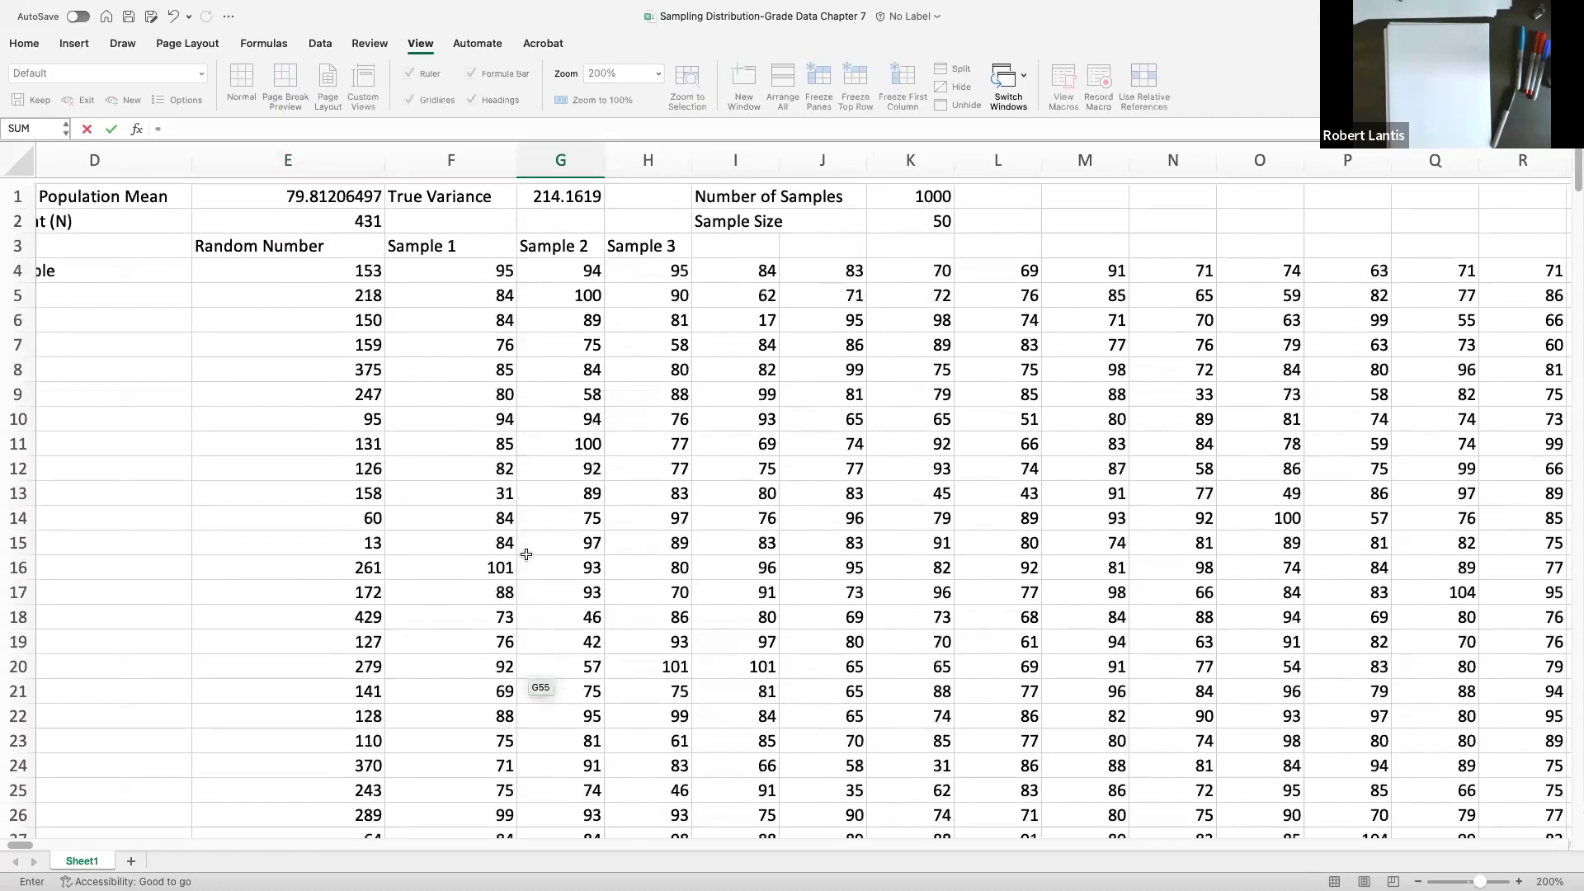
{"action": "left_click", "coordinate": [557, 194]}
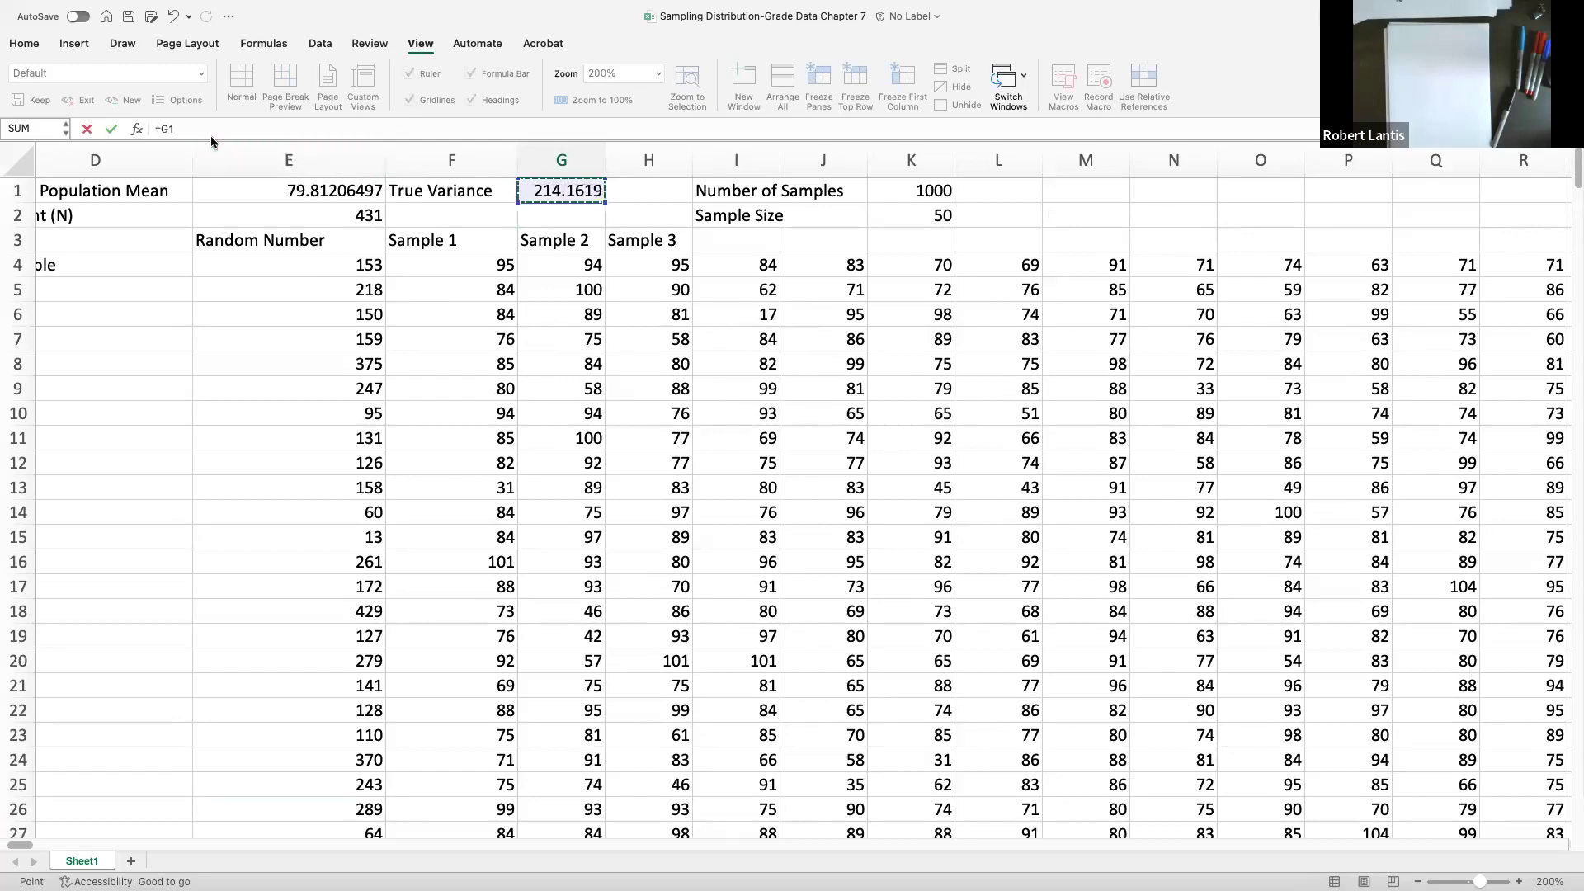
{"action": "scroll", "coordinate": [453, 532], "scroll_direction": "down", "scroll_amount": 8}
{"action": "scroll", "coordinate": [454, 531], "scroll_direction": "down", "scroll_amount": 12}
{"action": "type", "text": "/"}
{"action": "scroll", "coordinate": [587, 466], "scroll_direction": "up", "scroll_amount": 20}
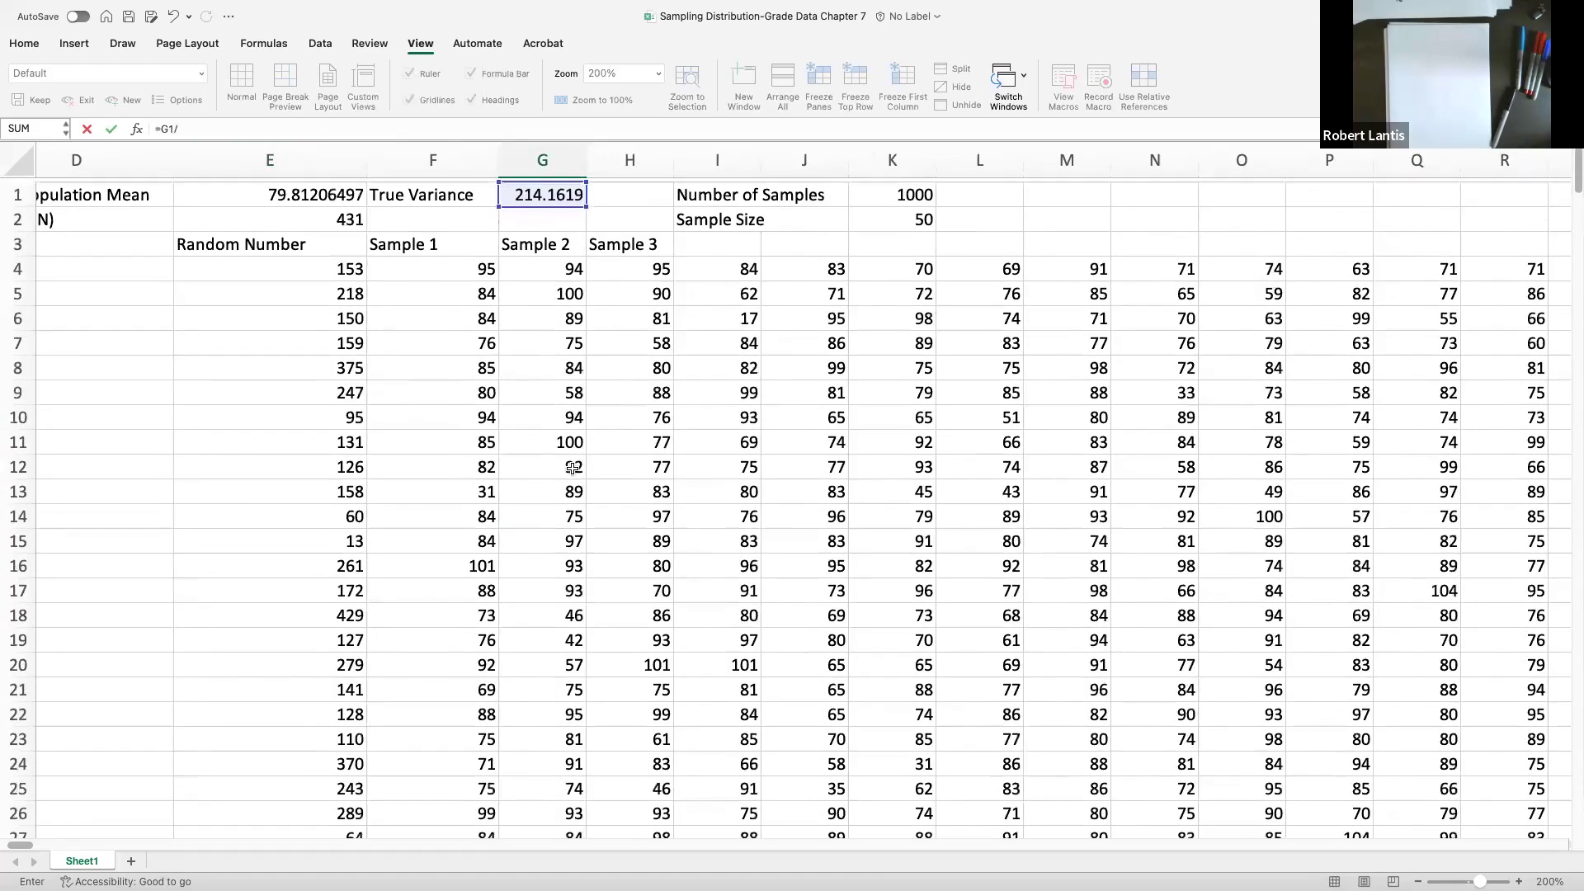
{"action": "left_click", "coordinate": [892, 202]}
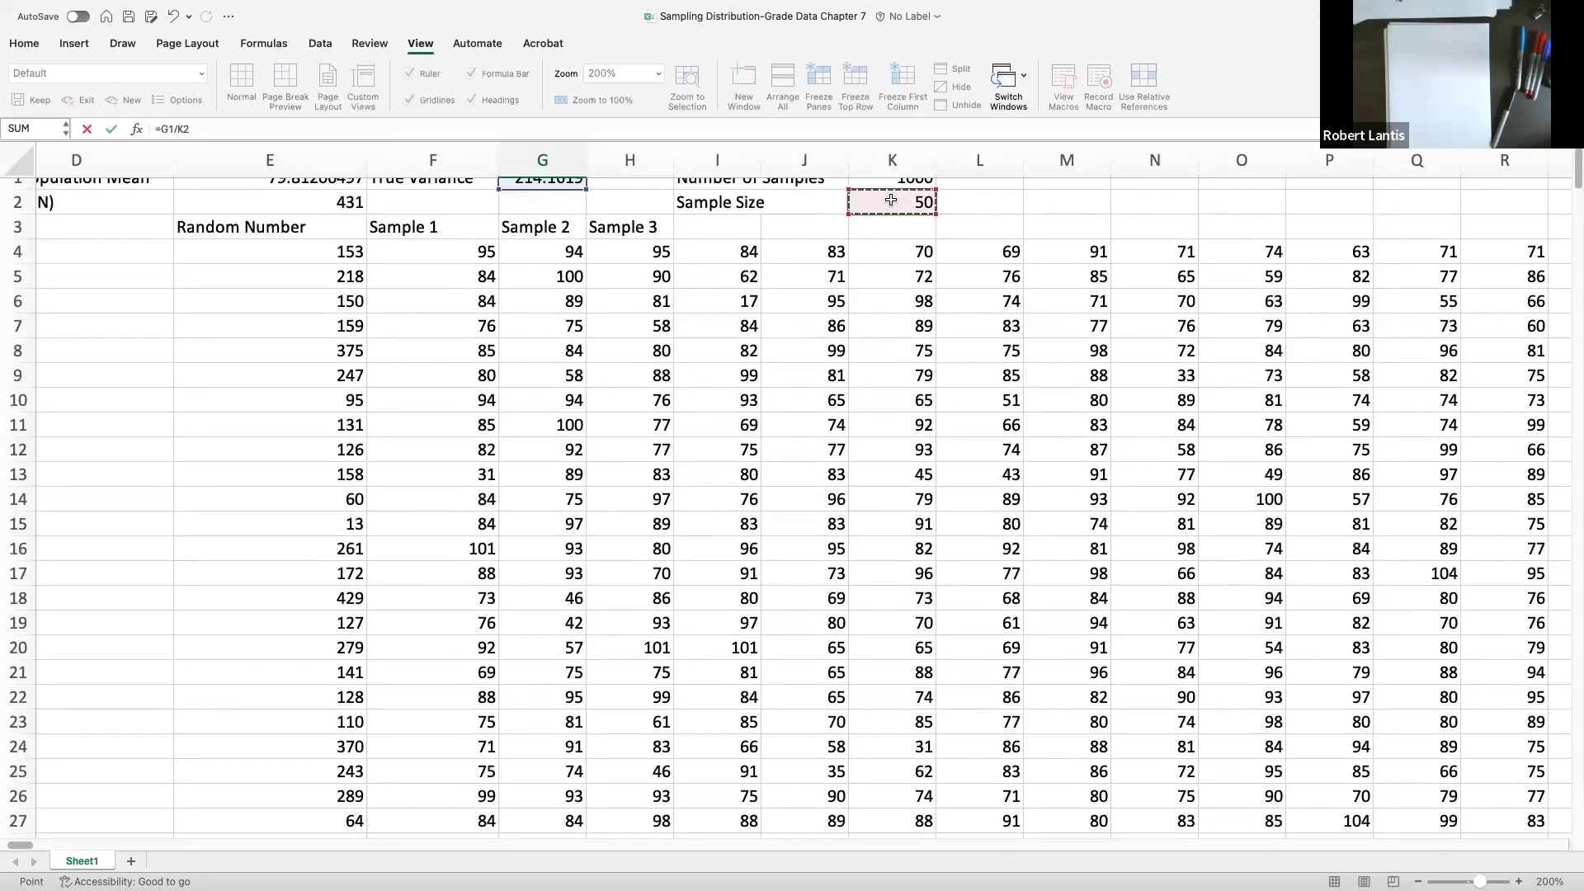
{"action": "key", "text": "Return"}
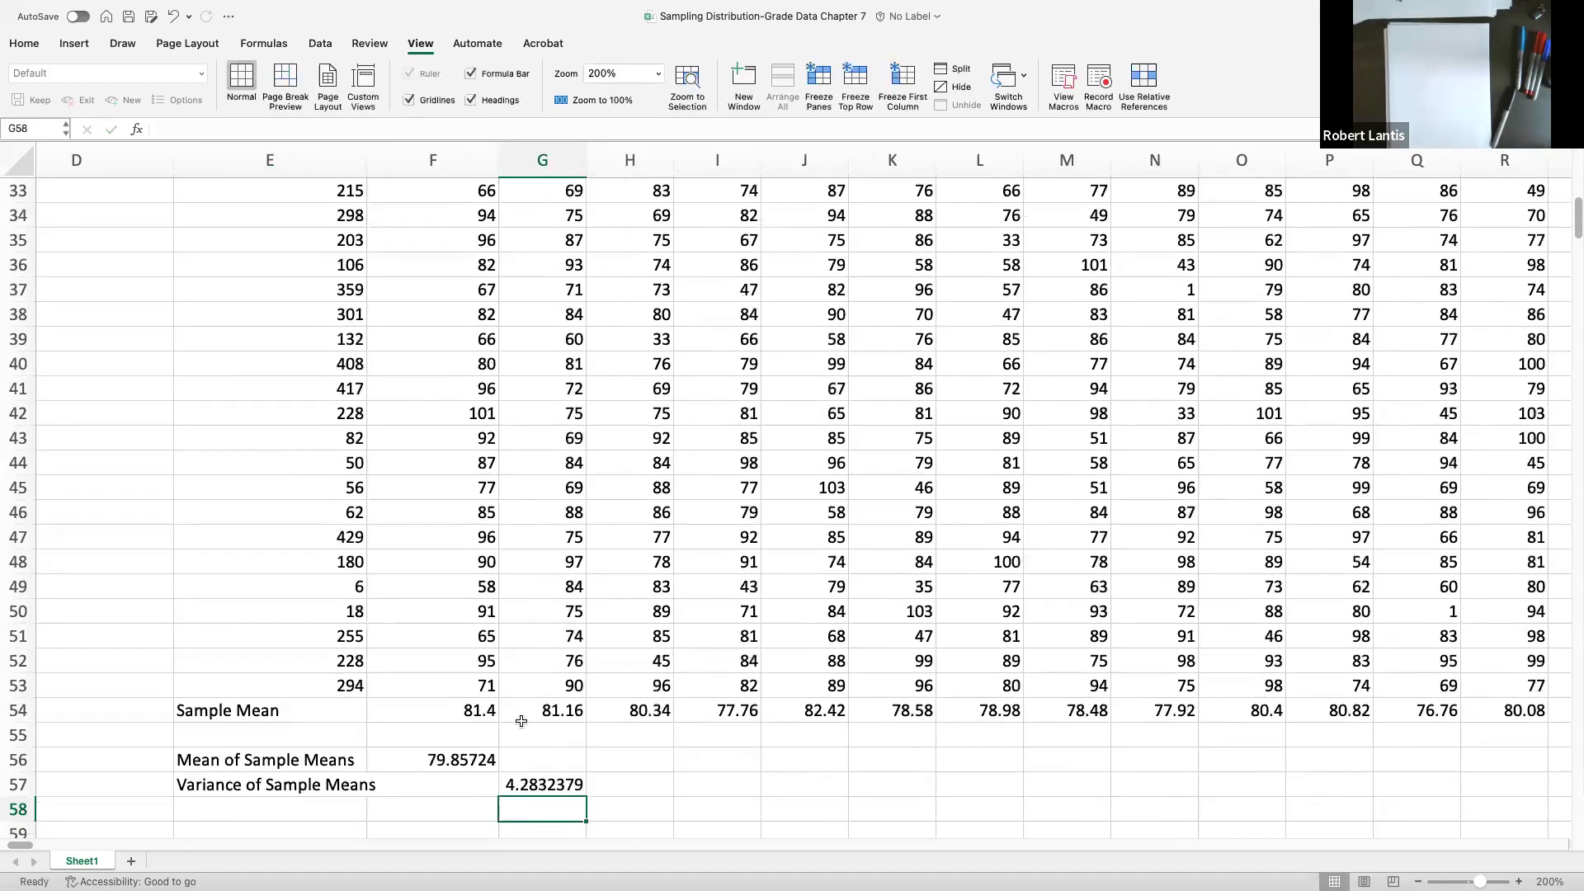
Step: In F57, calculate the population variance of all the sample means in row 54 with =VAR.P(F54:ALQ54)
{"action": "left_click", "coordinate": [459, 776]}
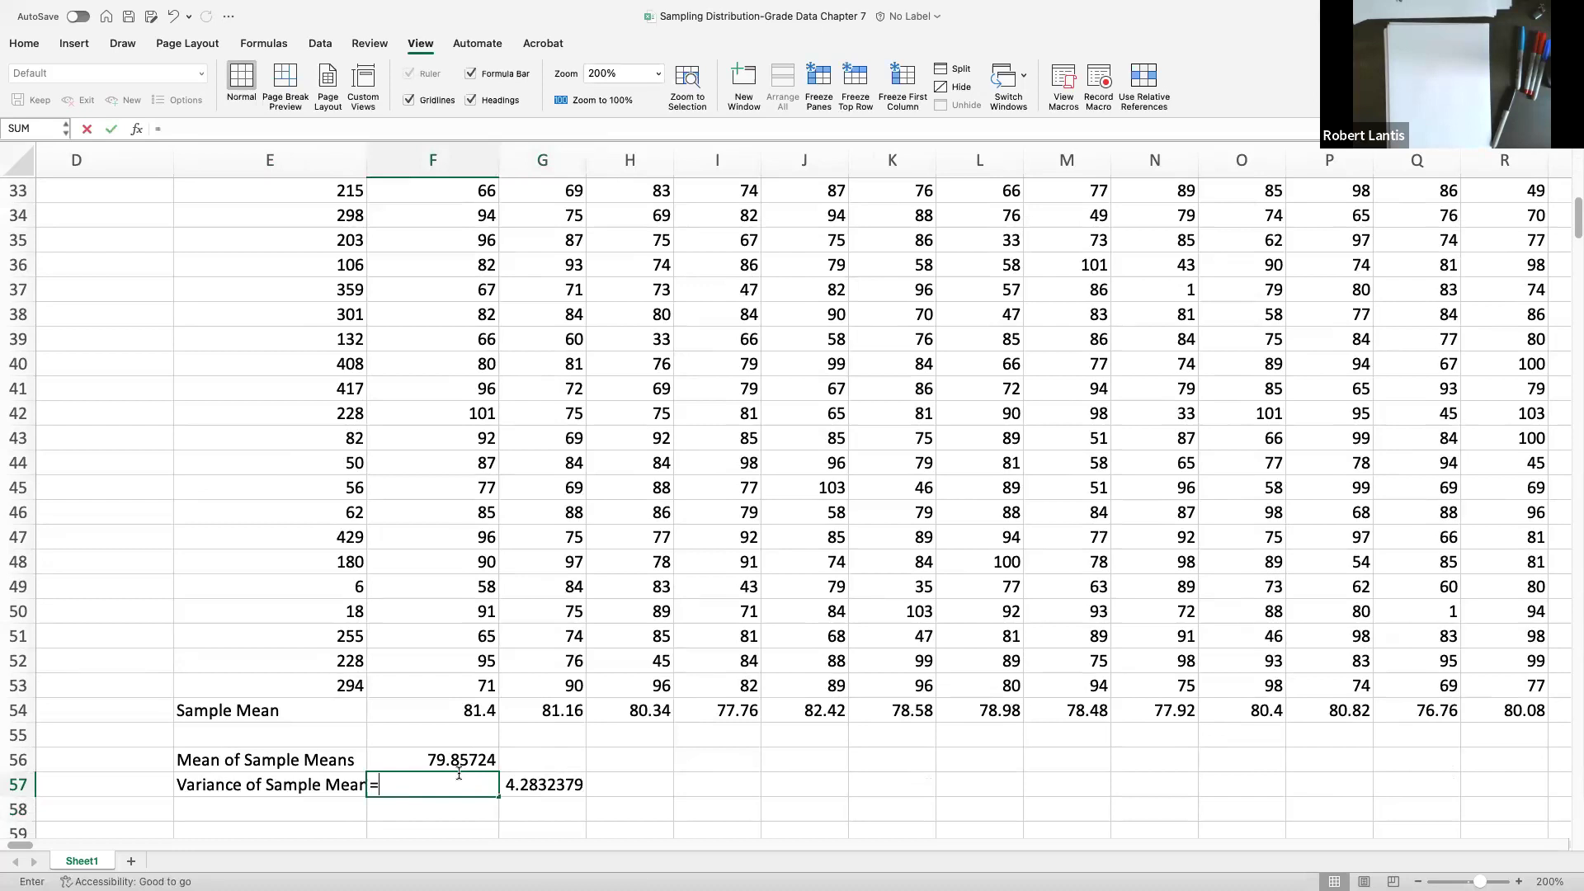
{"action": "type", "text": "=var.p("}
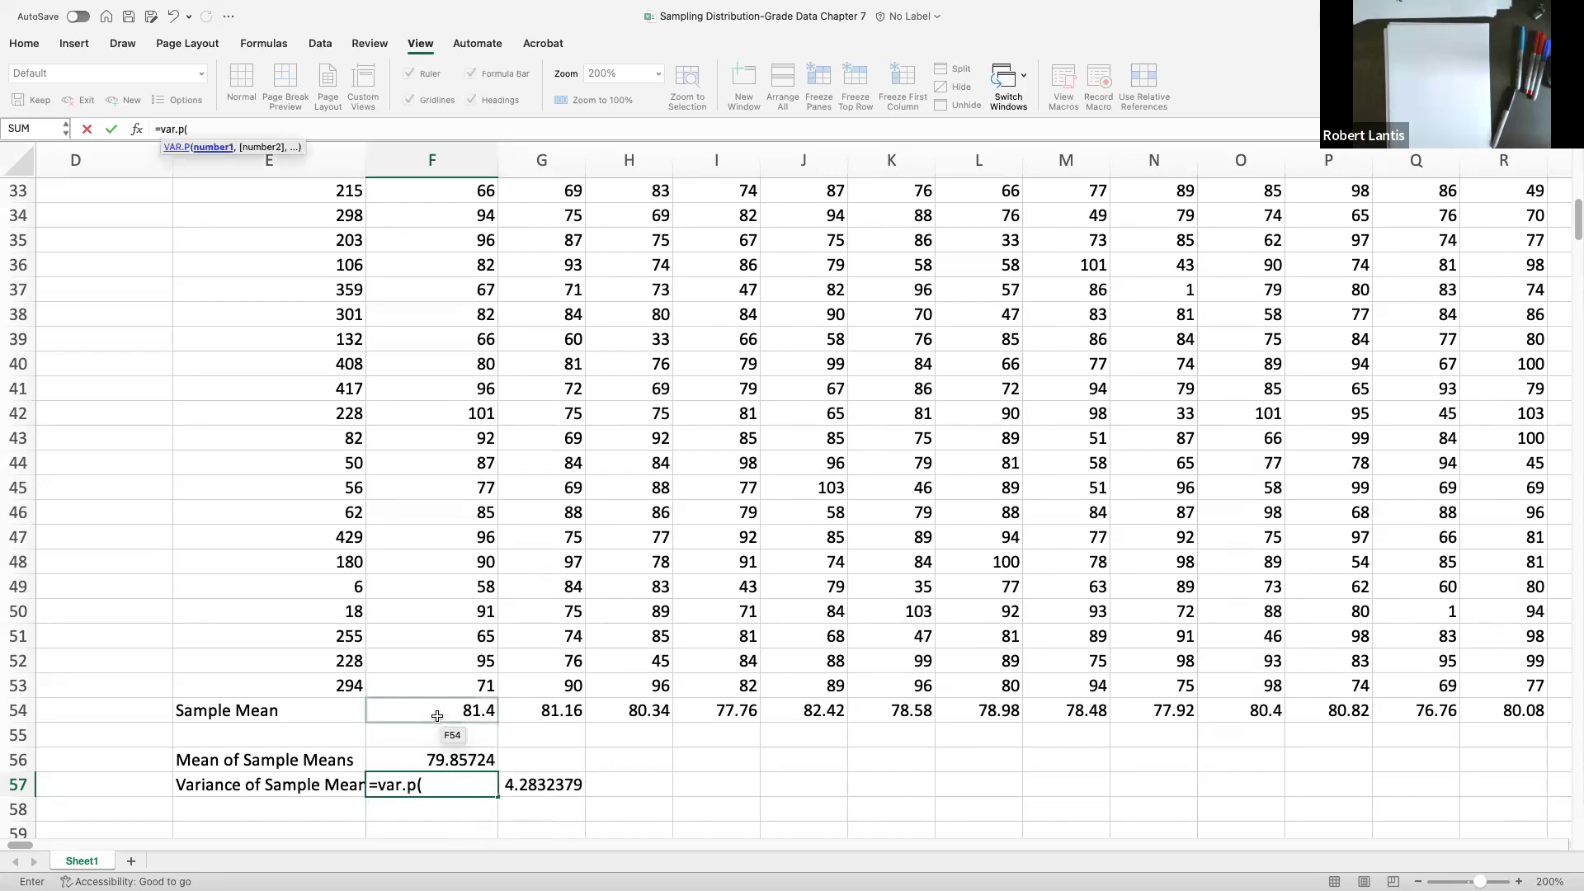
{"action": "left_click", "coordinate": [483, 712]}
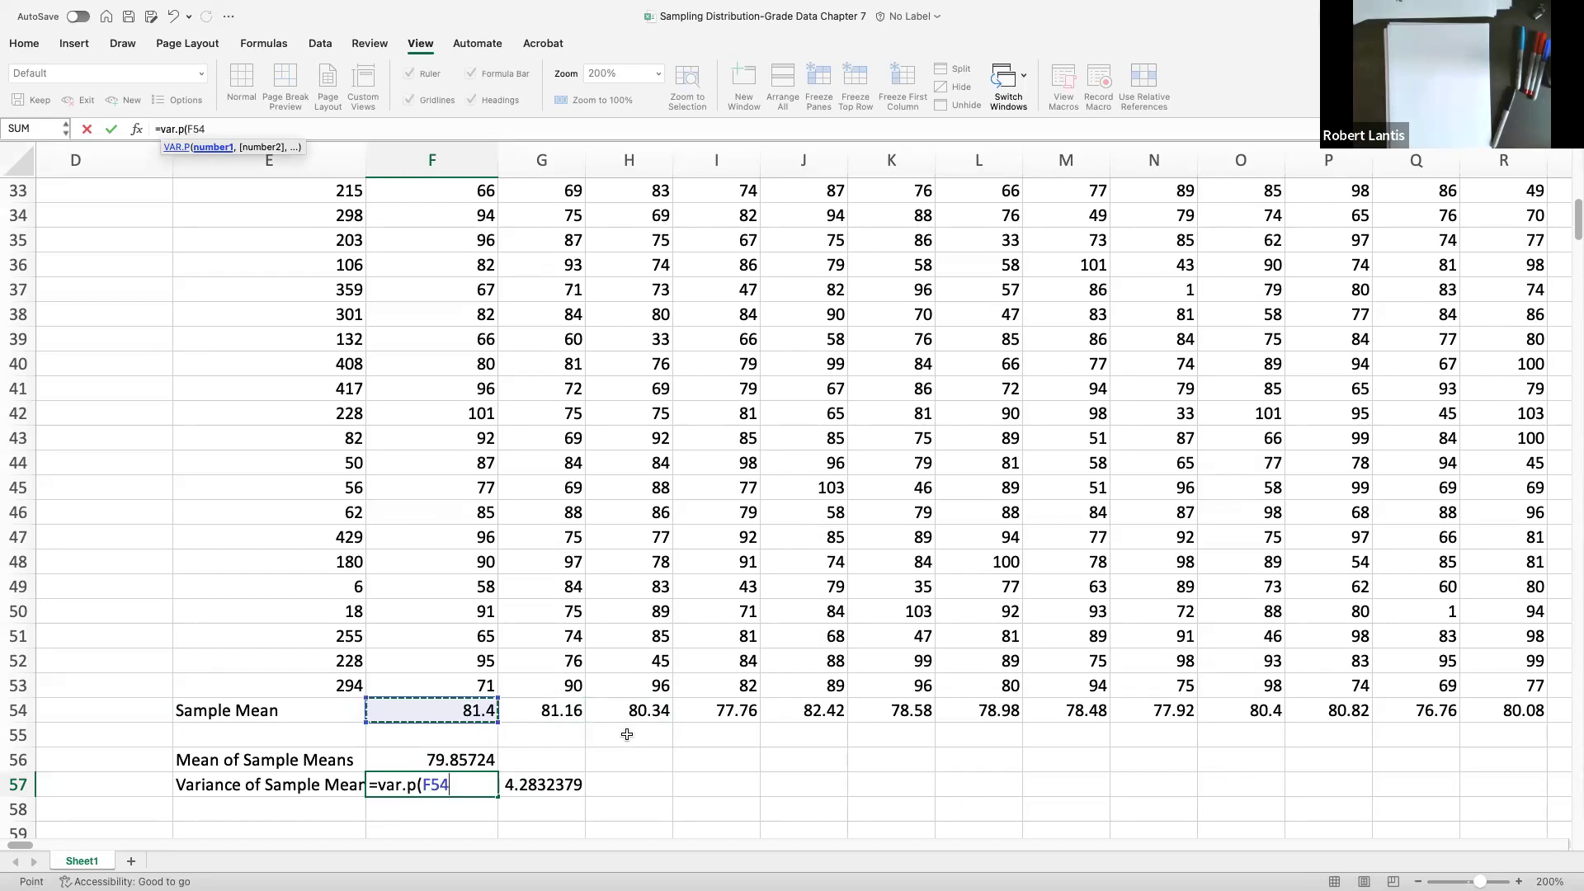
{"action": "key", "text": "ctrl+shift+Right"}
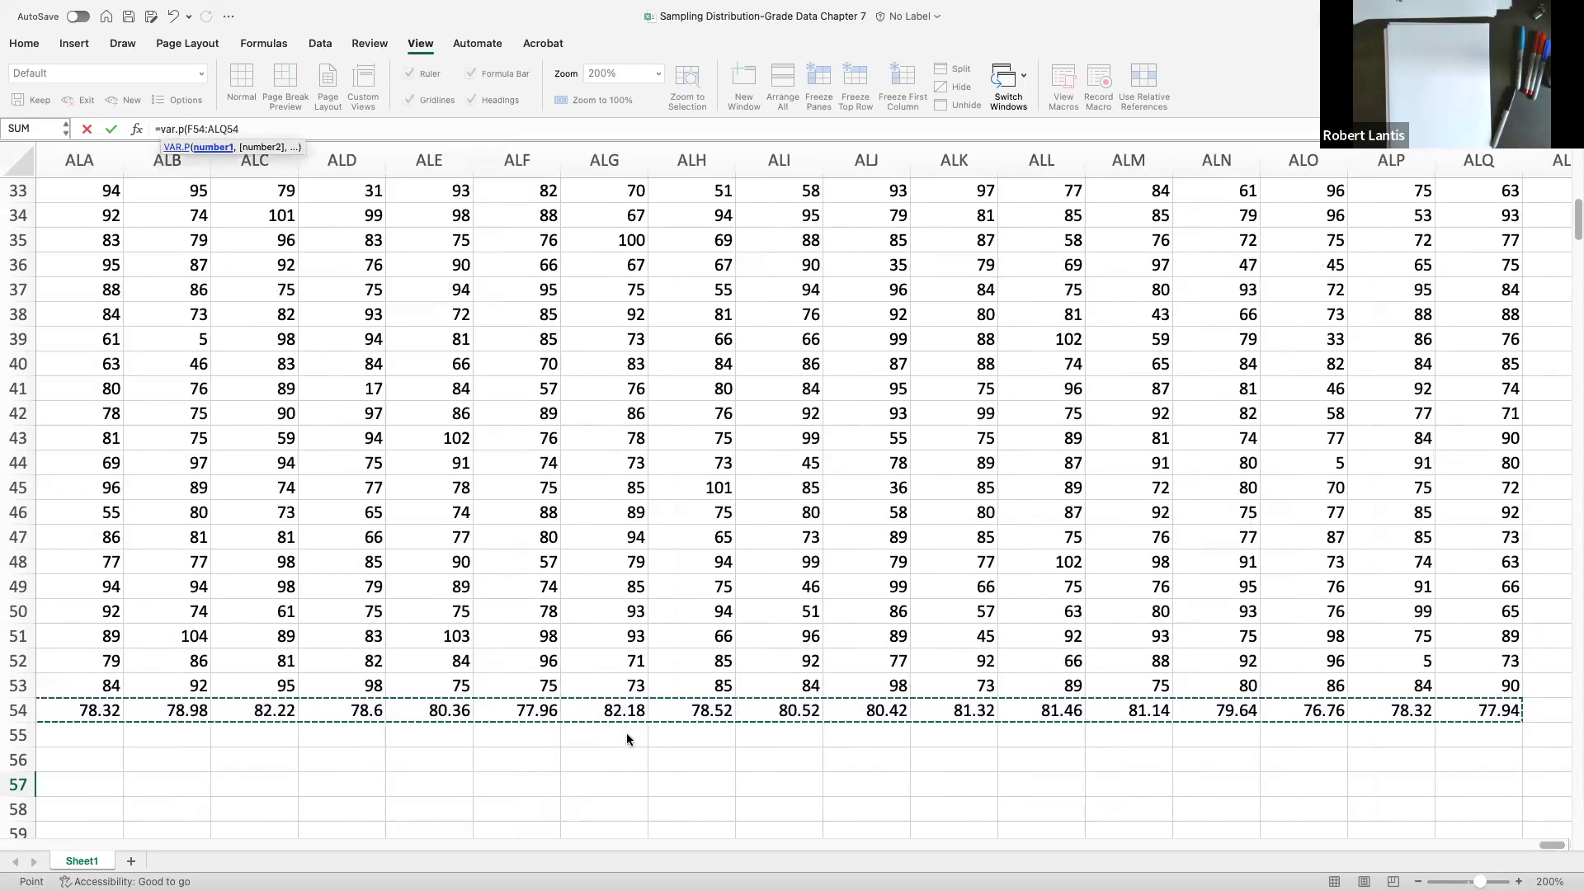
{"action": "key", "text": "Return"}
{"action": "scroll", "coordinate": [325, 768], "scroll_direction": "left", "scroll_amount": 5}
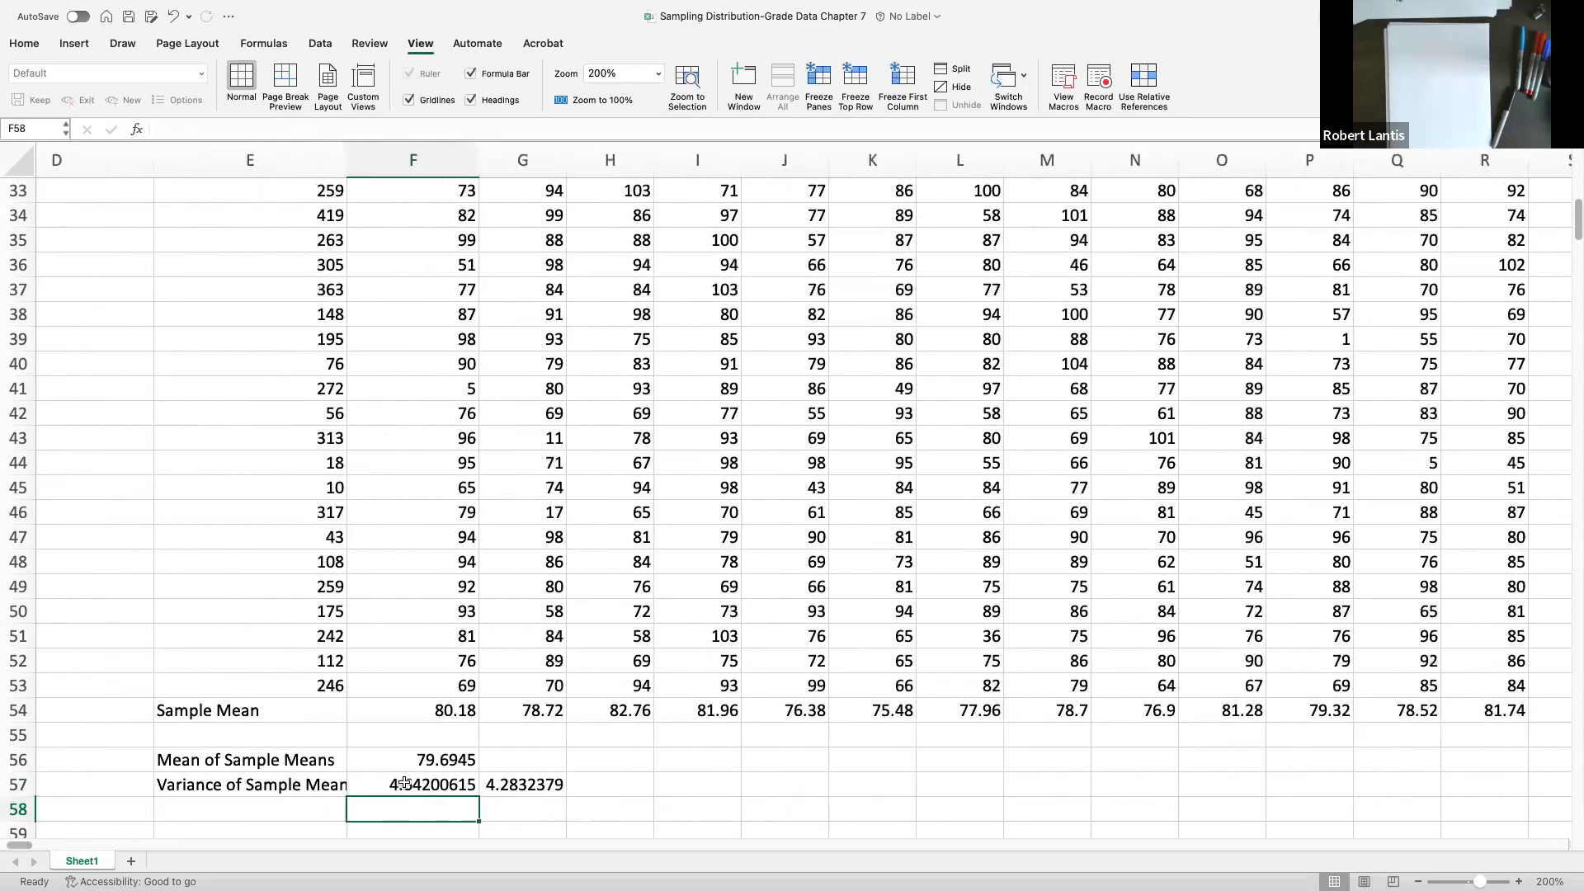
Step: Recalculate the random samples repeatedly and compare the Variance of Sample Means in F57 with the theoretical variance in G57
{"action": "double_click", "coordinate": [405, 784]}
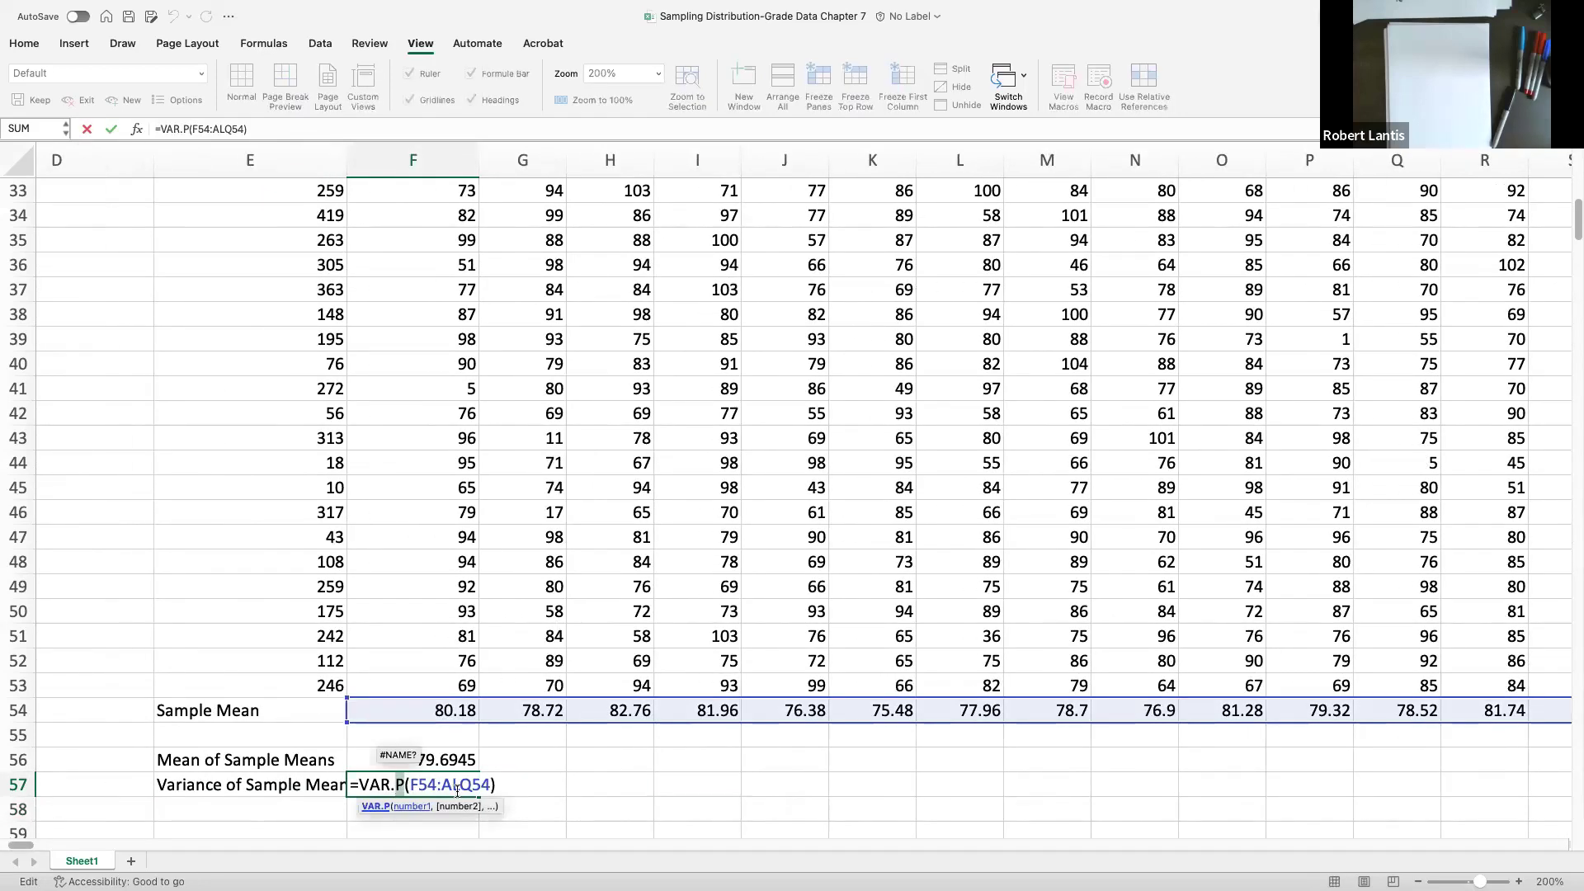
{"action": "key", "text": "Return"}
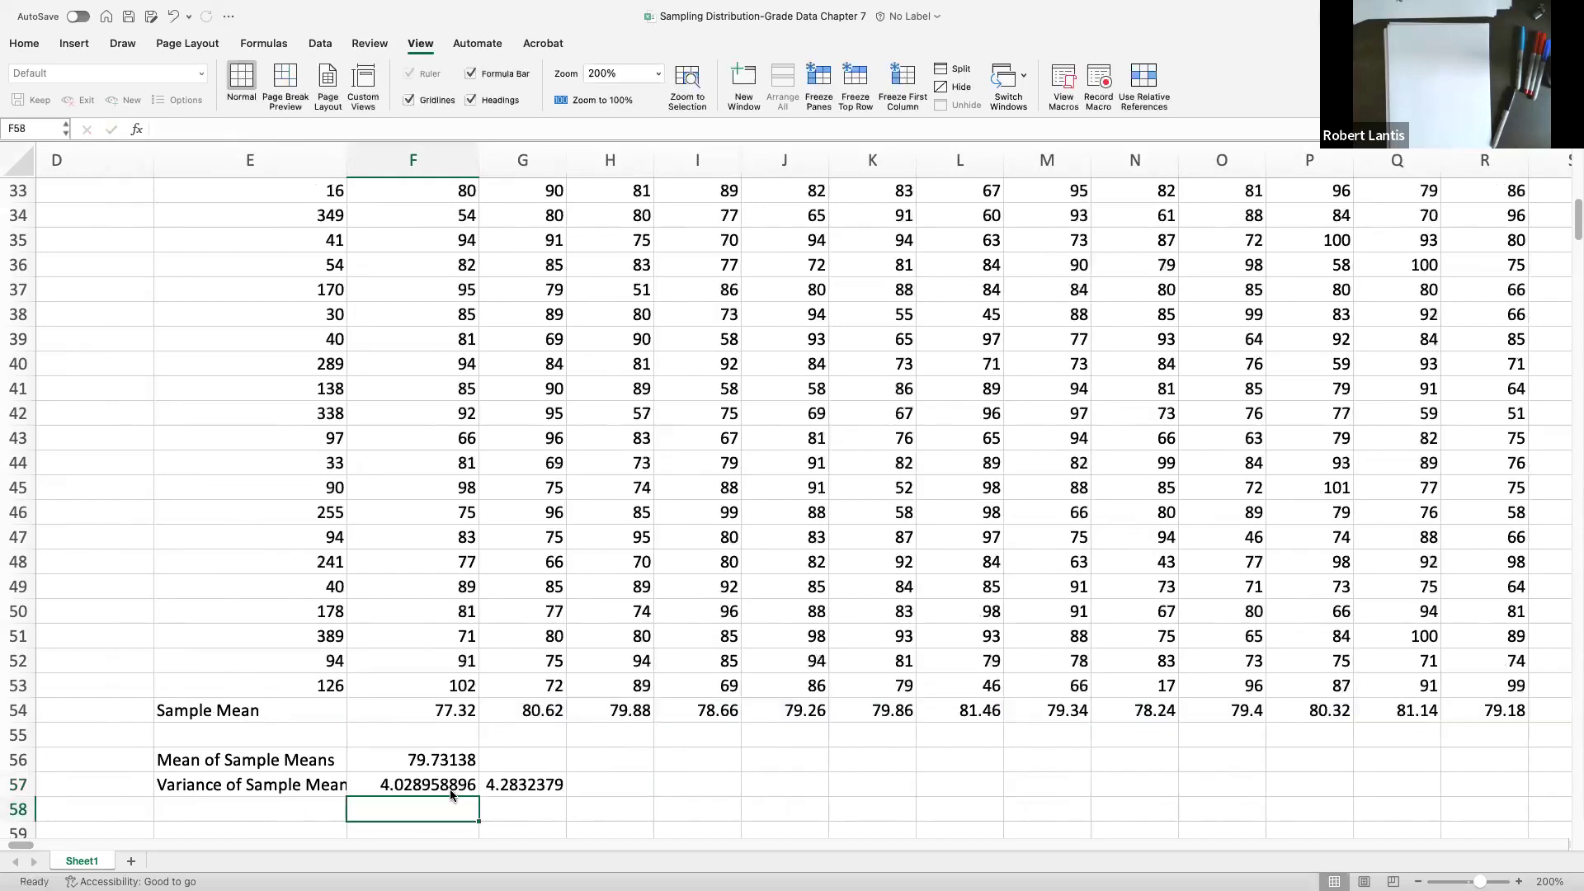
{"action": "left_click", "coordinate": [545, 784]}
{"action": "key", "text": "Return"}
{"action": "double_click", "coordinate": [576, 786]}
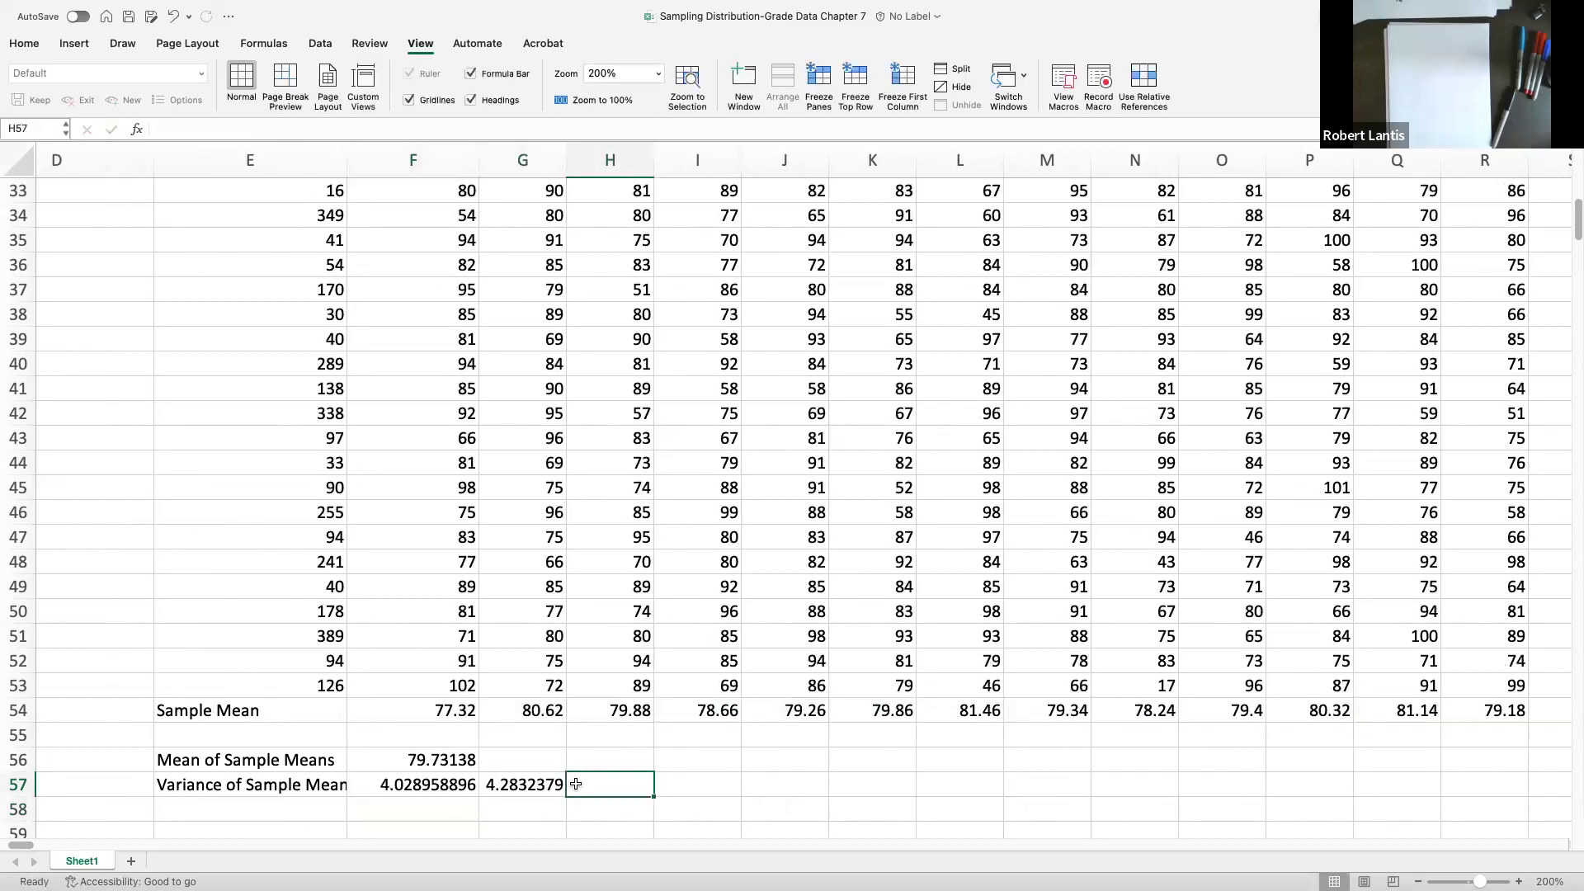
{"action": "key", "text": "Return"}
{"action": "scroll", "coordinate": [541, 762], "scroll_direction": "down", "scroll_amount": 1}
{"action": "left_click", "coordinate": [539, 761]}
{"action": "double_click", "coordinate": [526, 741]}
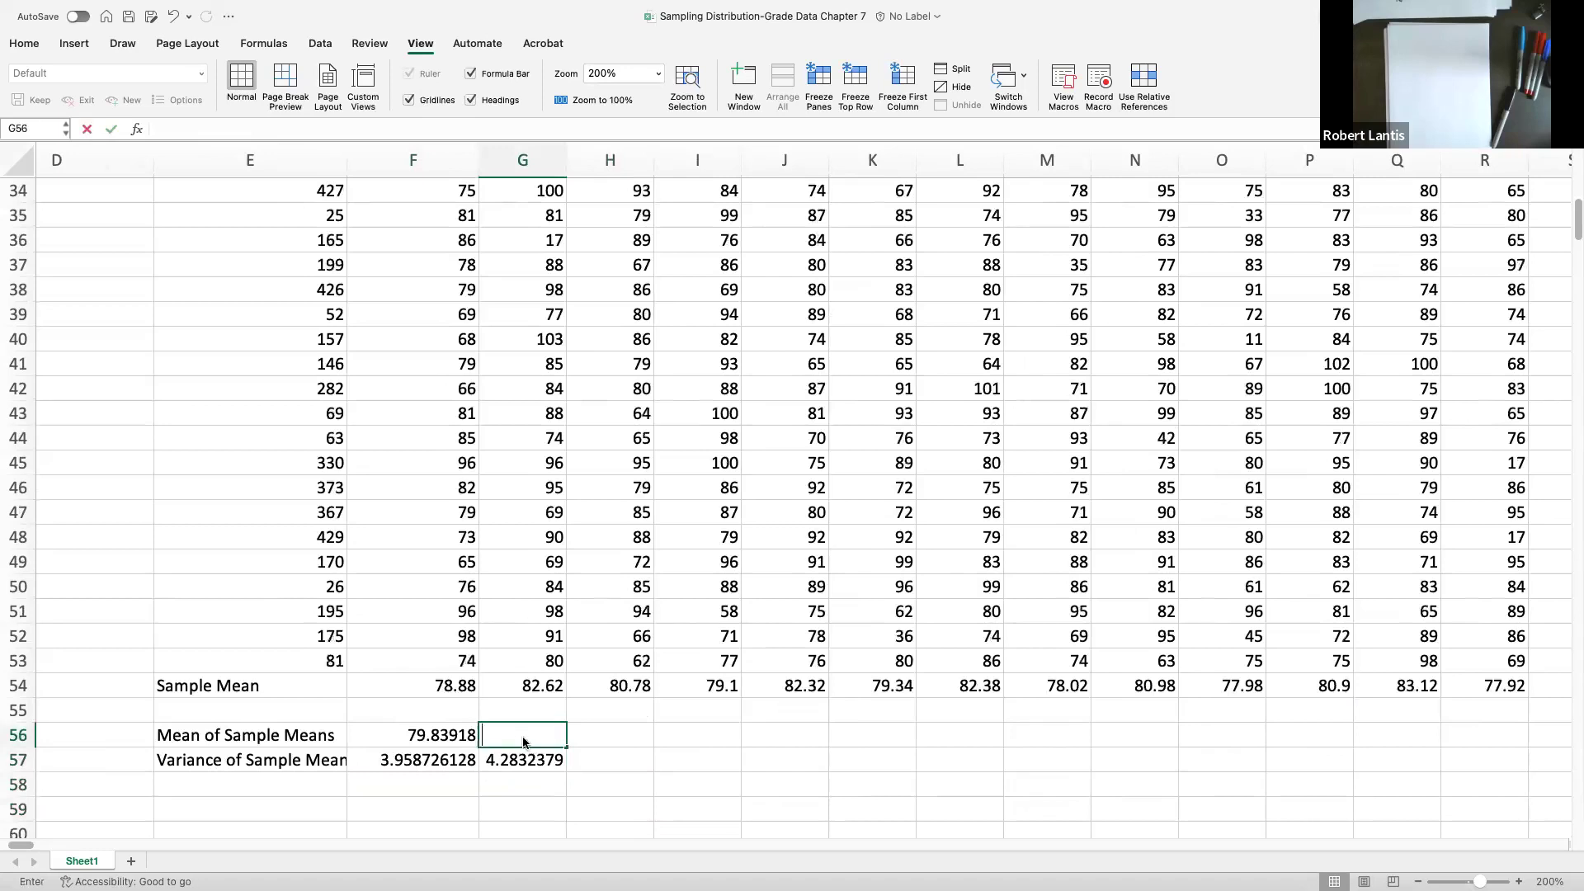
{"action": "key", "text": "Return"}
{"action": "double_click", "coordinate": [525, 716]}
{"action": "key", "text": "Return"}
{"action": "left_click", "coordinate": [583, 733]}
{"action": "key", "text": "Return"}
{"action": "left_click", "coordinate": [612, 739]}
{"action": "double_click", "coordinate": [612, 739]}
{"action": "key", "text": "Return"}
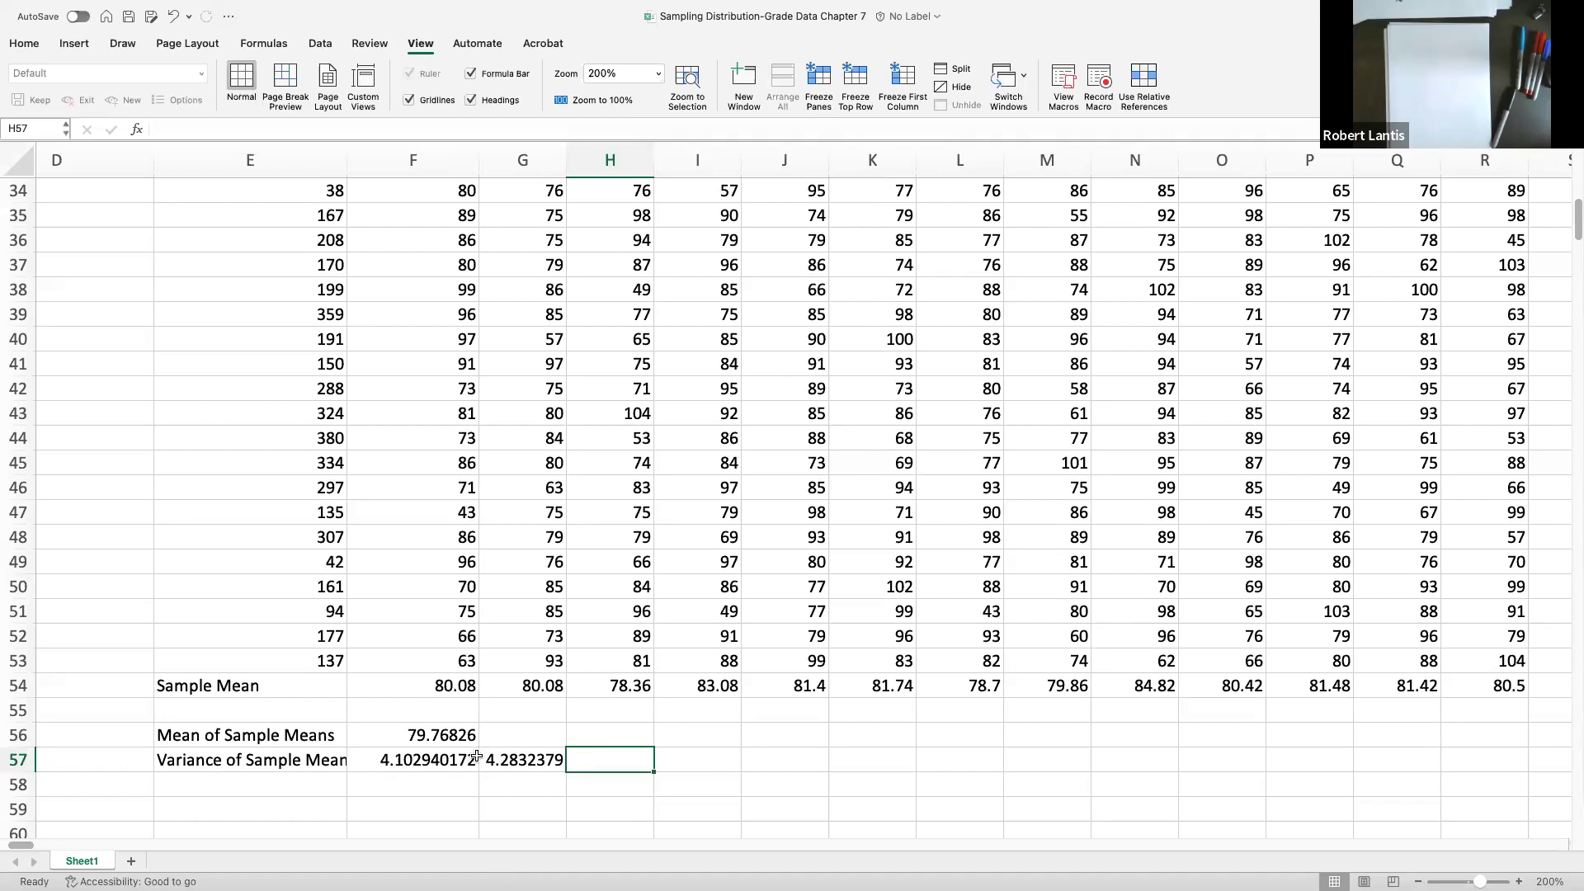
Step: Enter the label "Correction Factor?" in cell D6
{"action": "scroll", "coordinate": [476, 760], "scroll_direction": "up", "scroll_amount": 15}
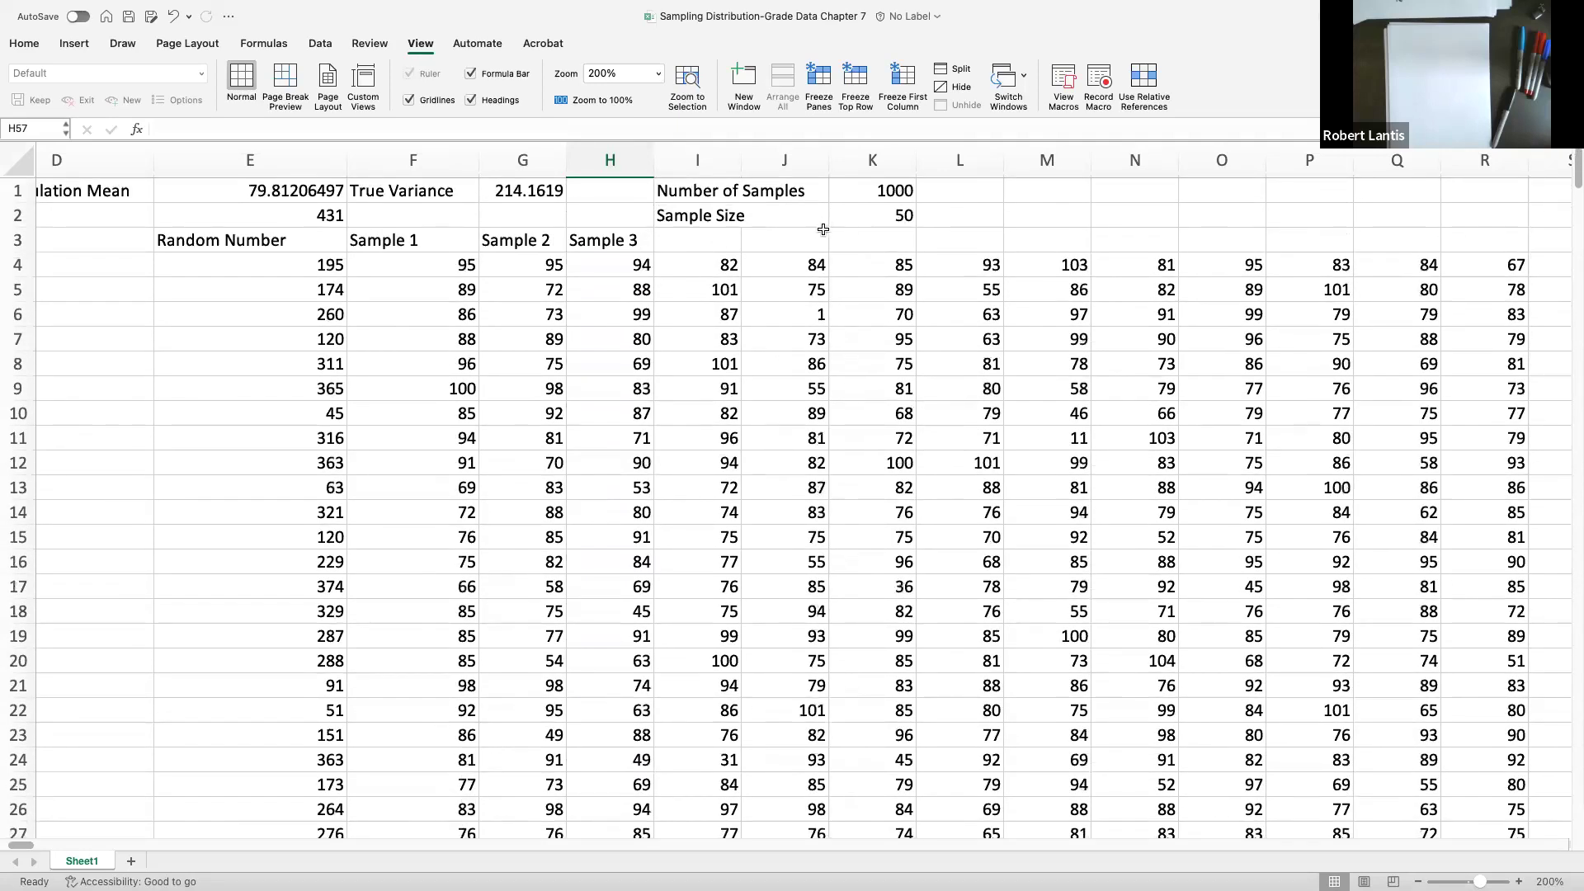
{"action": "scroll", "coordinate": [544, 268], "scroll_direction": "left", "scroll_amount": 6}
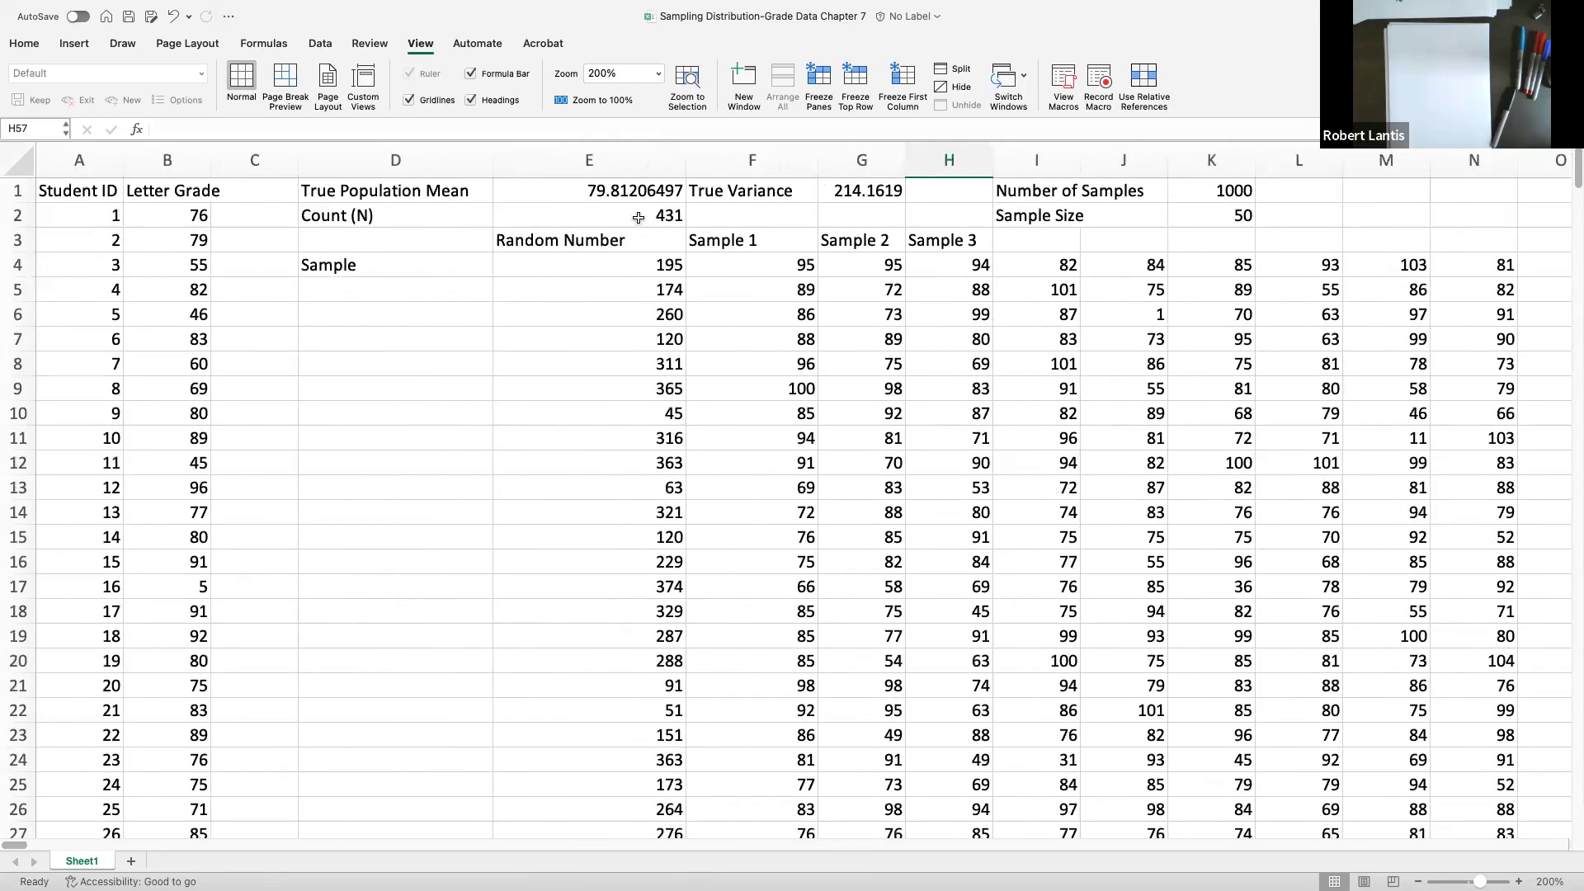
{"action": "left_click", "coordinate": [339, 300]}
{"action": "left_click", "coordinate": [343, 310]}
{"action": "type", "text": "Correction Factor?"}
{"action": "key", "text": "Return"}
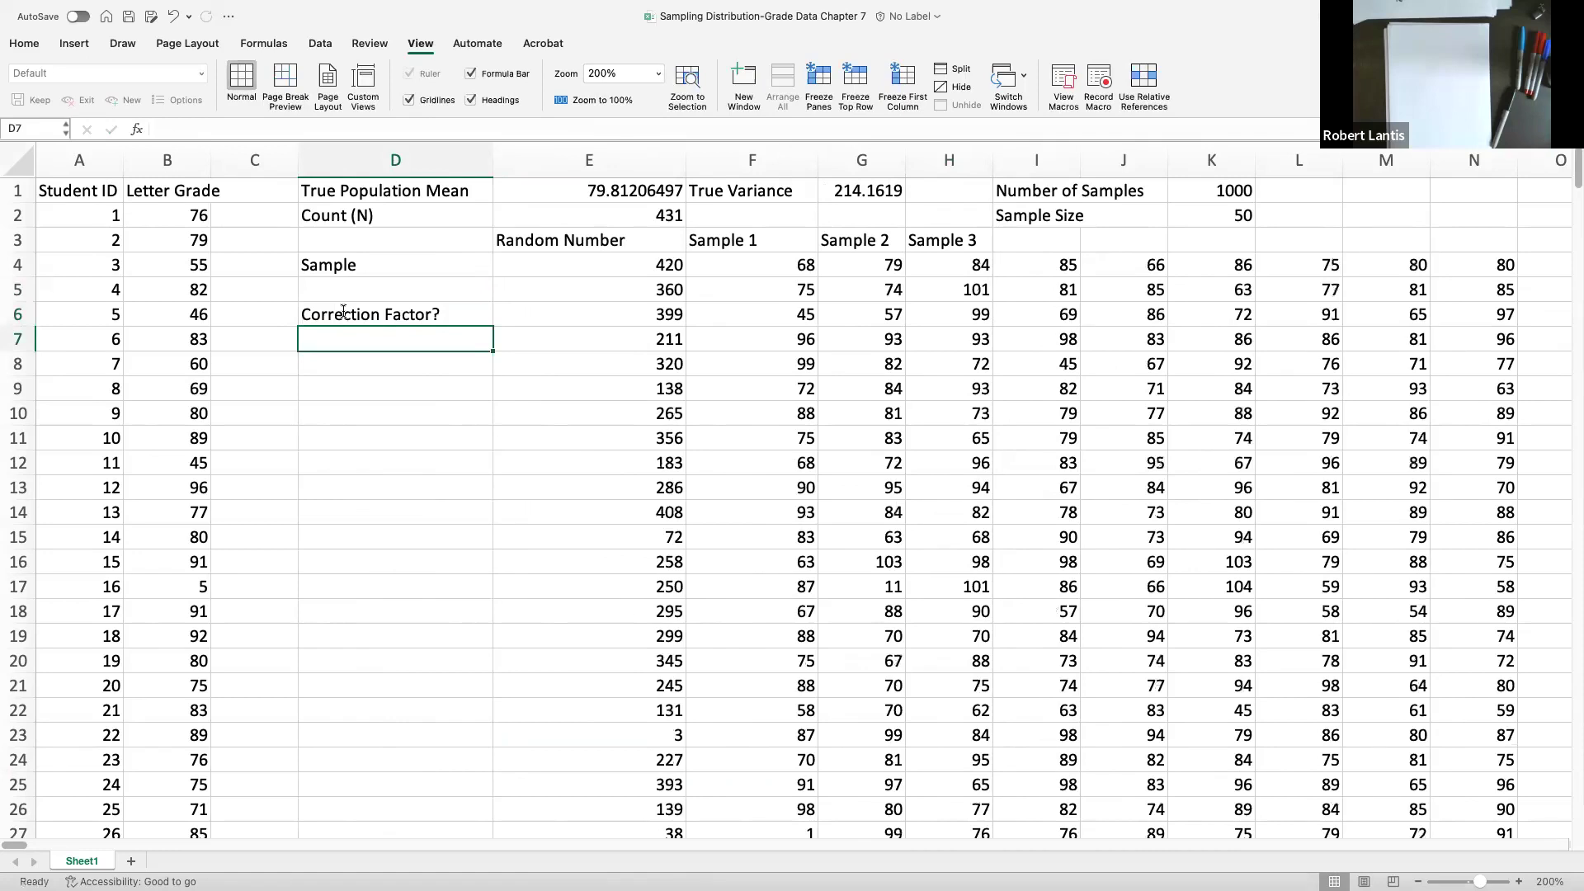
Step: In D7, divide the Sample Size by the population Count (N) with the formula =K2/E2
{"action": "type", "text": "="}
{"action": "left_click", "coordinate": [1206, 215]}
{"action": "type", "text": "/"}
{"action": "left_click", "coordinate": [654, 214]}
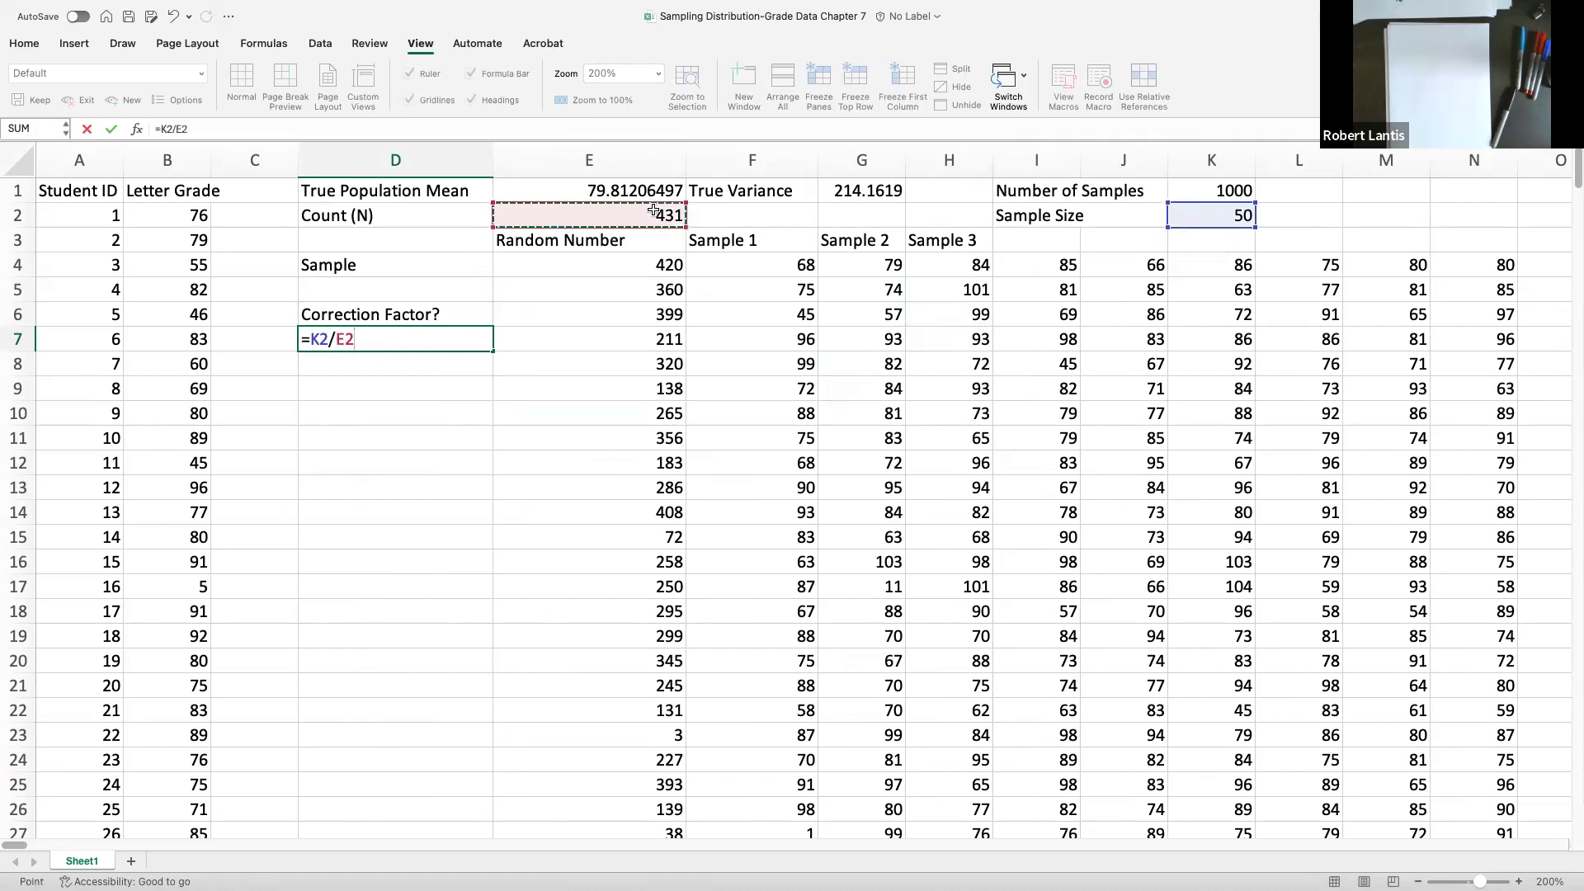
{"action": "key", "text": "Return"}
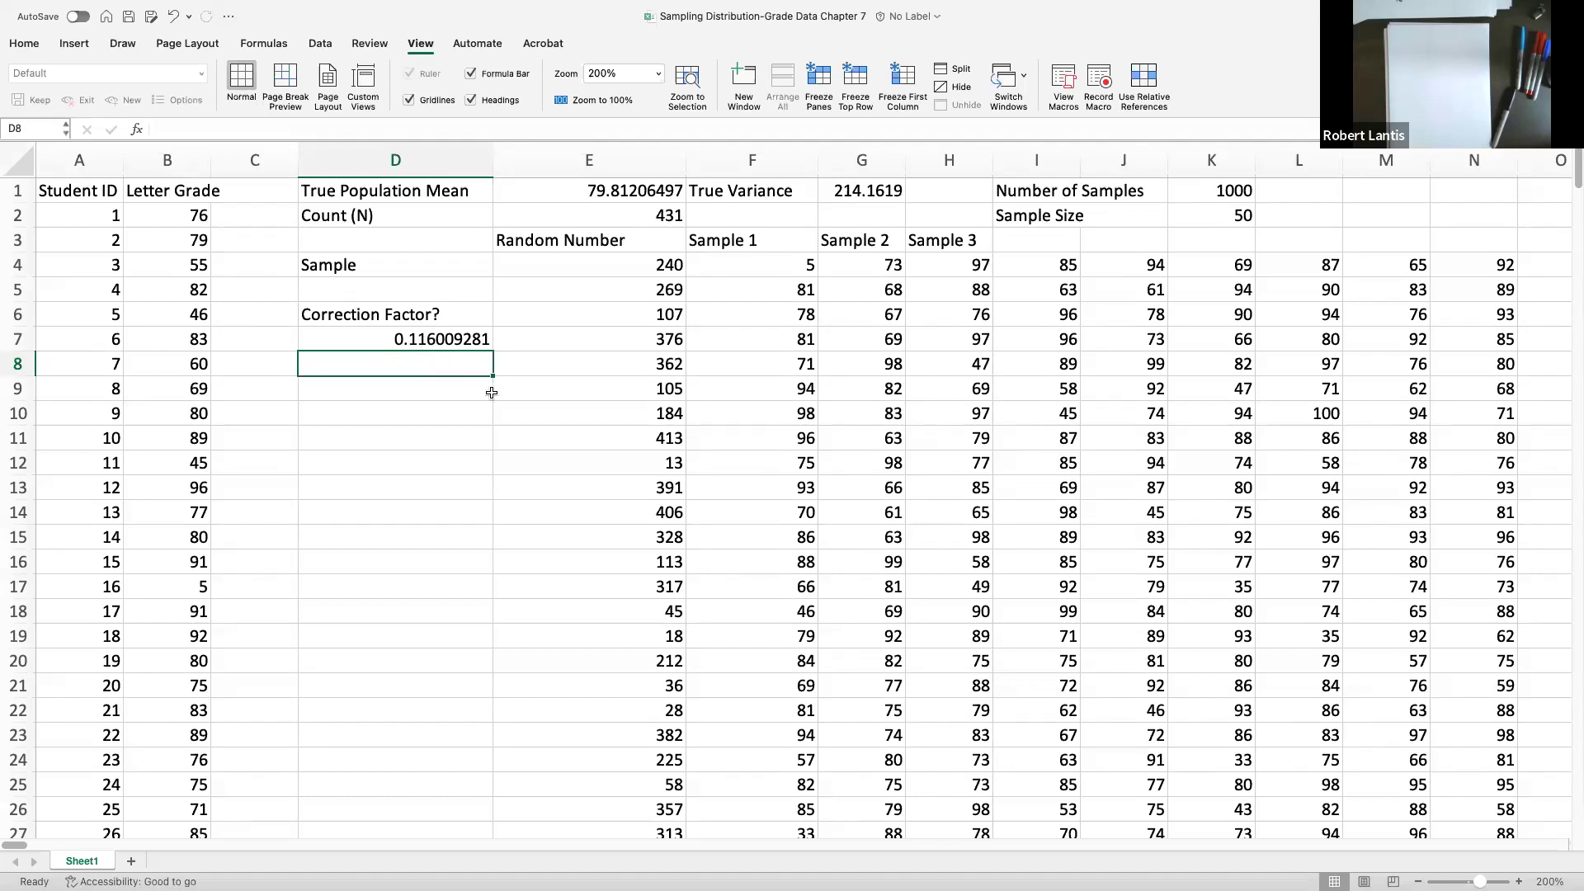
Step: Draw fresh random samples and recheck the variance in F57 against the uncorrected value in G57
{"action": "scroll", "coordinate": [491, 393], "scroll_direction": "down", "scroll_amount": 15}
{"action": "scroll", "coordinate": [647, 425], "scroll_direction": "up", "scroll_amount": 2}
{"action": "left_click", "coordinate": [666, 412]}
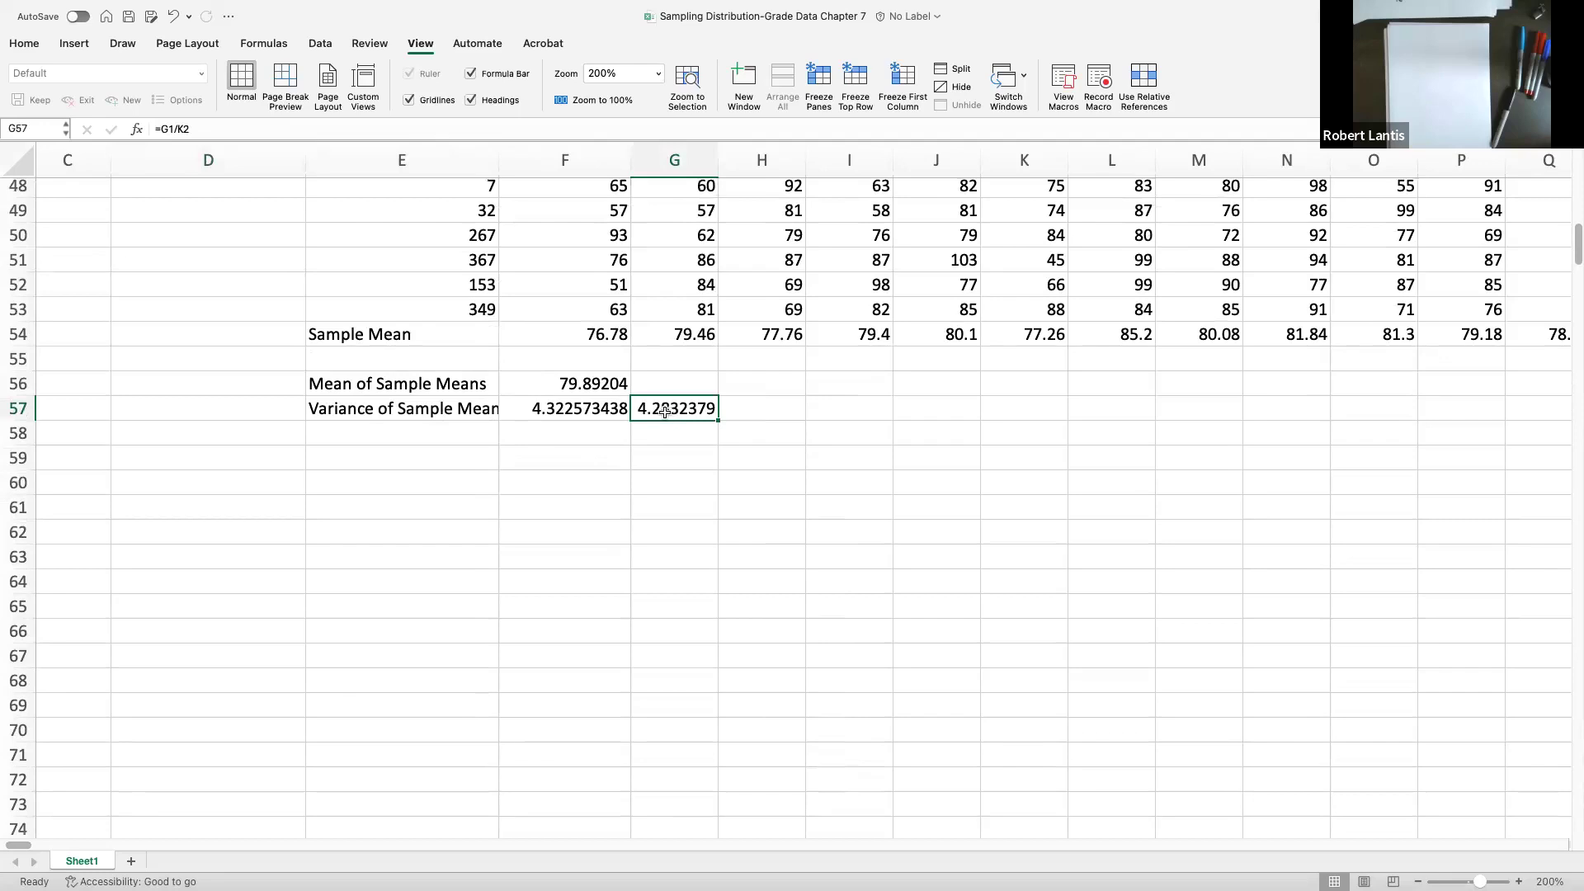
{"action": "double_click", "coordinate": [736, 431]}
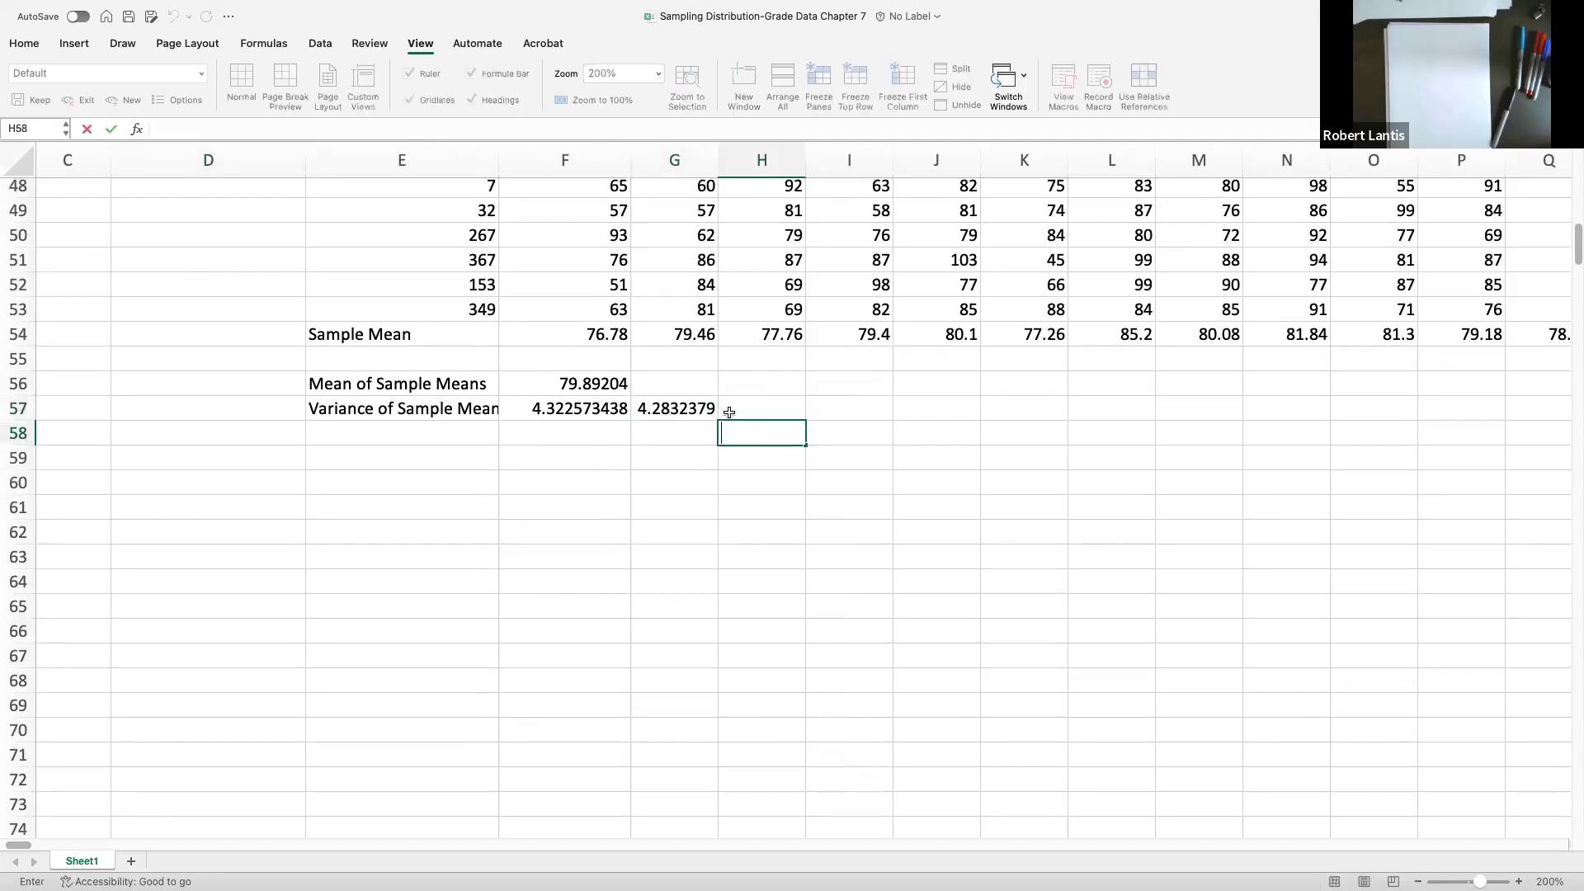
{"action": "left_click", "coordinate": [727, 407]}
Step: Apply the finite population correction to the variance in G57, changing the formula to =(G1/K2)*(E2-K2)/(E2-1)
{"action": "left_click", "coordinate": [670, 413]}
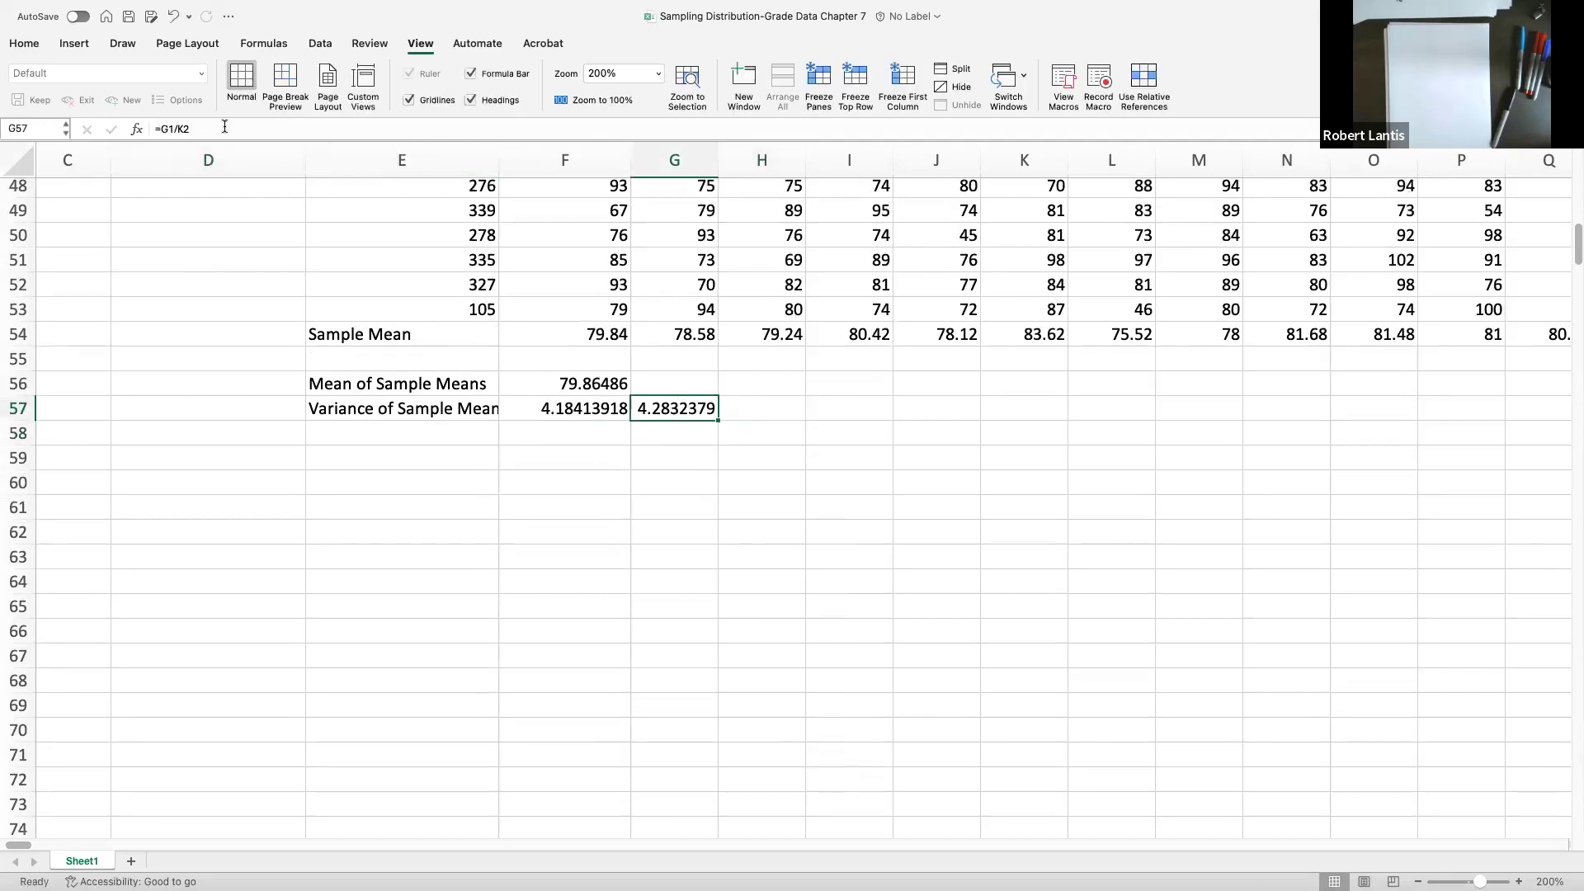
{"action": "left_click", "coordinate": [156, 128]}
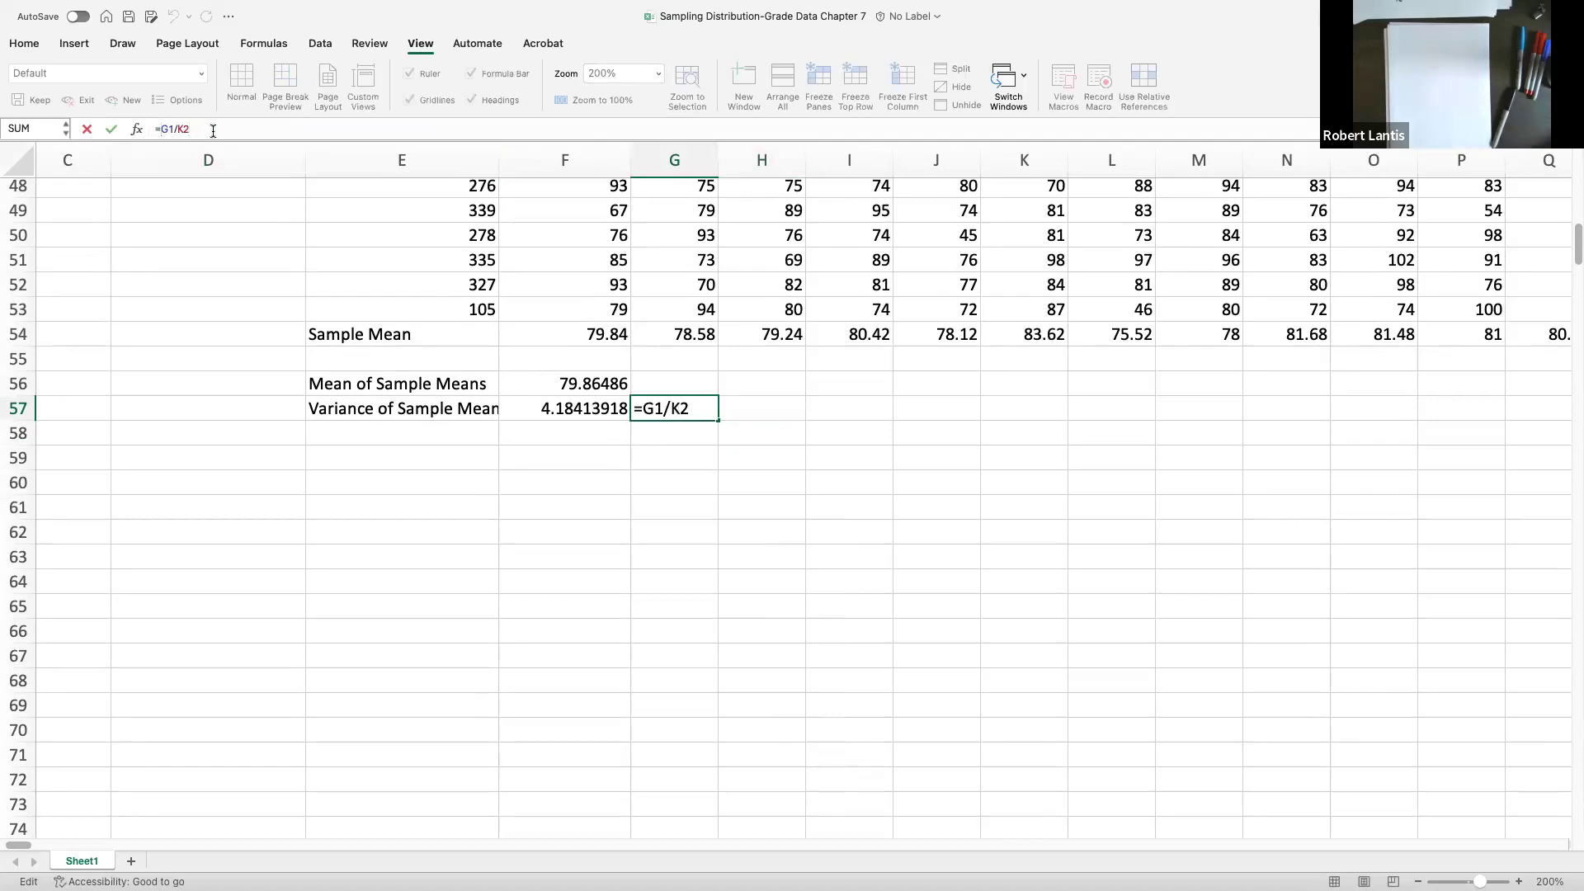
{"action": "type", "text": "("}
{"action": "scroll", "coordinate": [671, 309], "scroll_direction": "up", "scroll_amount": 15}
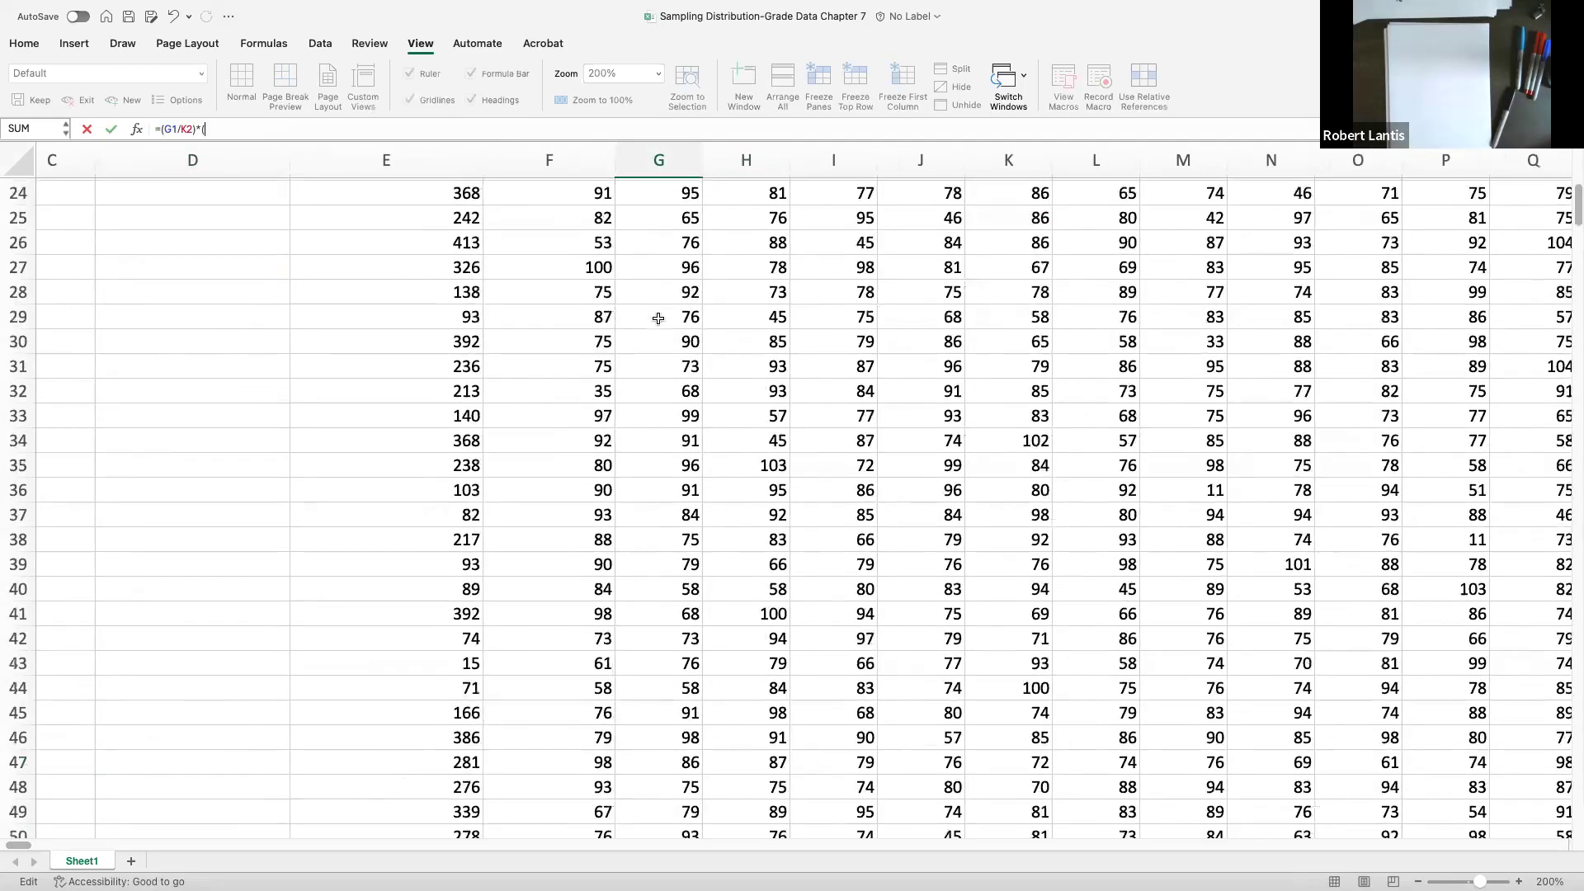
{"action": "scroll", "coordinate": [419, 189], "scroll_direction": "up", "scroll_amount": 1}
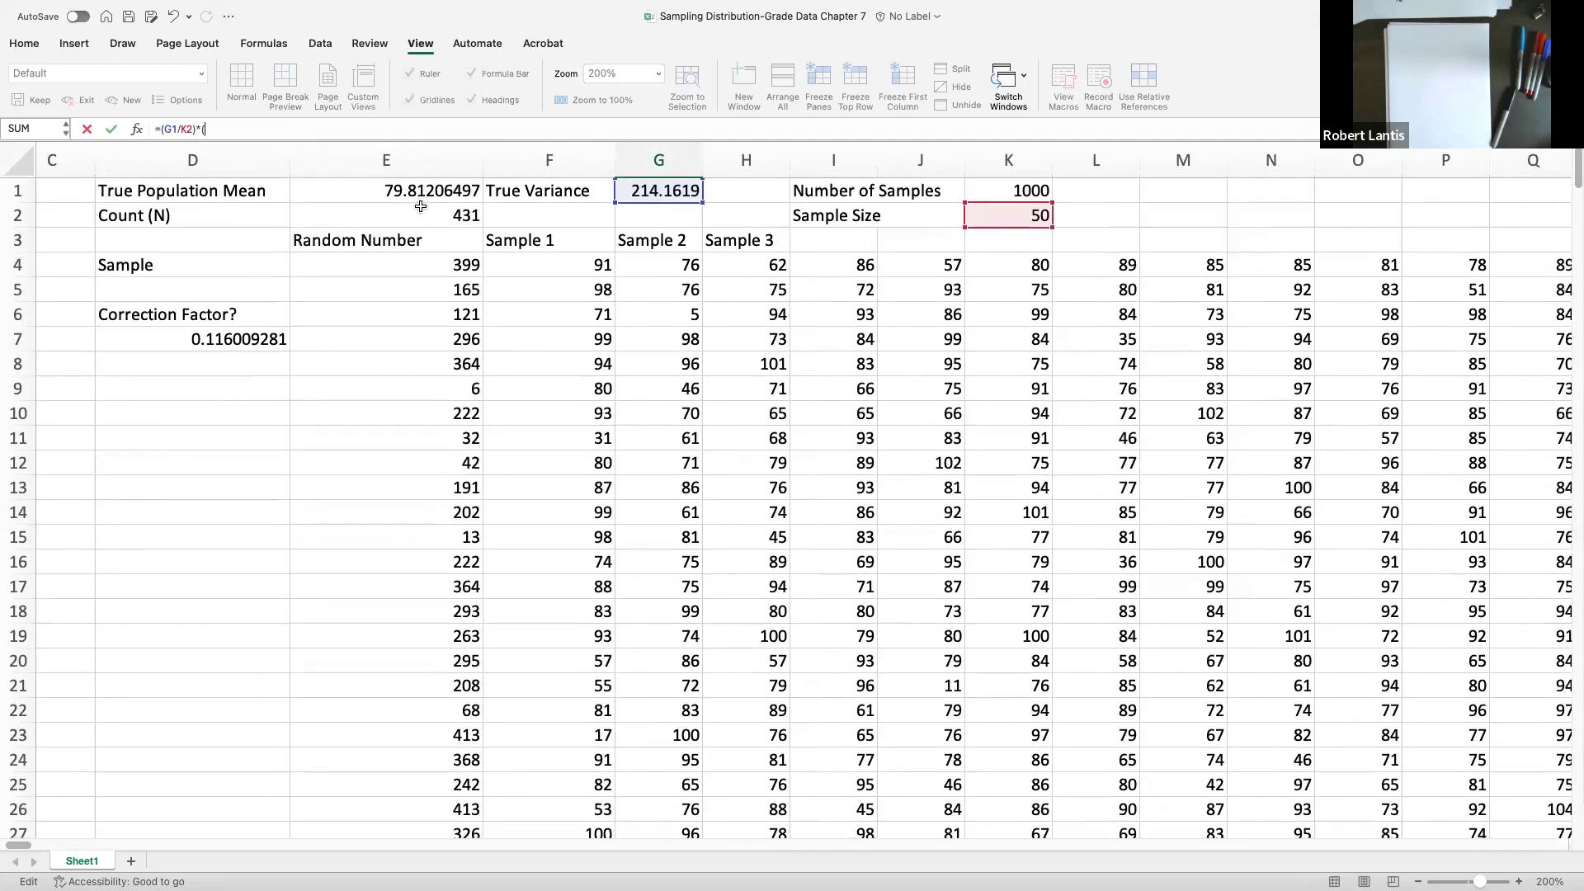
{"action": "left_click", "coordinate": [417, 208]}
{"action": "type", "text": "-"}
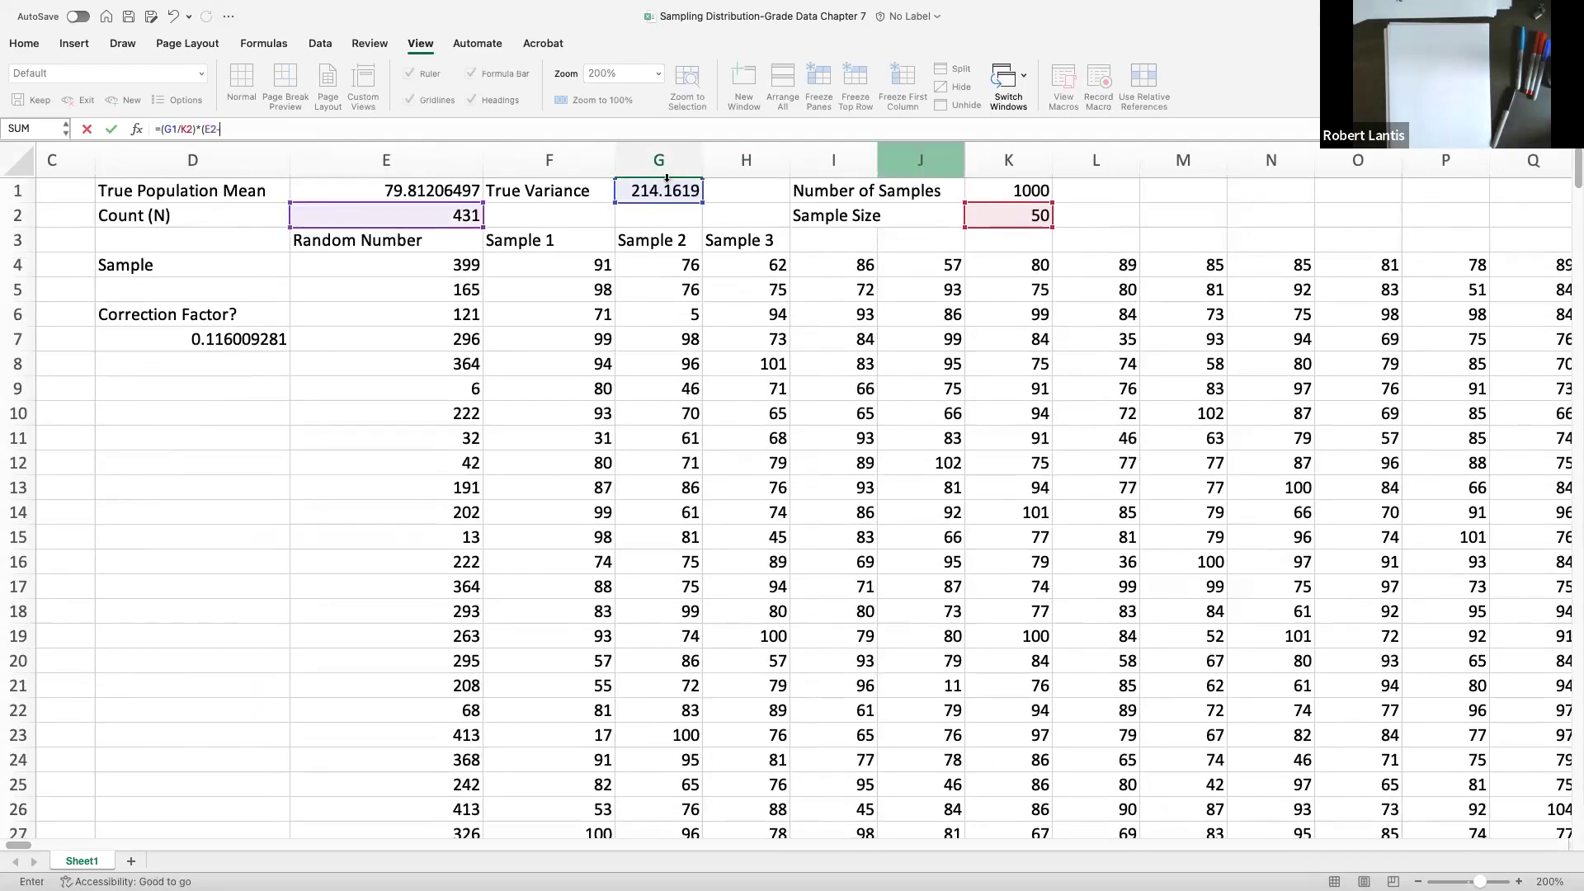
{"action": "left_click", "coordinate": [1020, 217]}
{"action": "type", "text": ")/("}
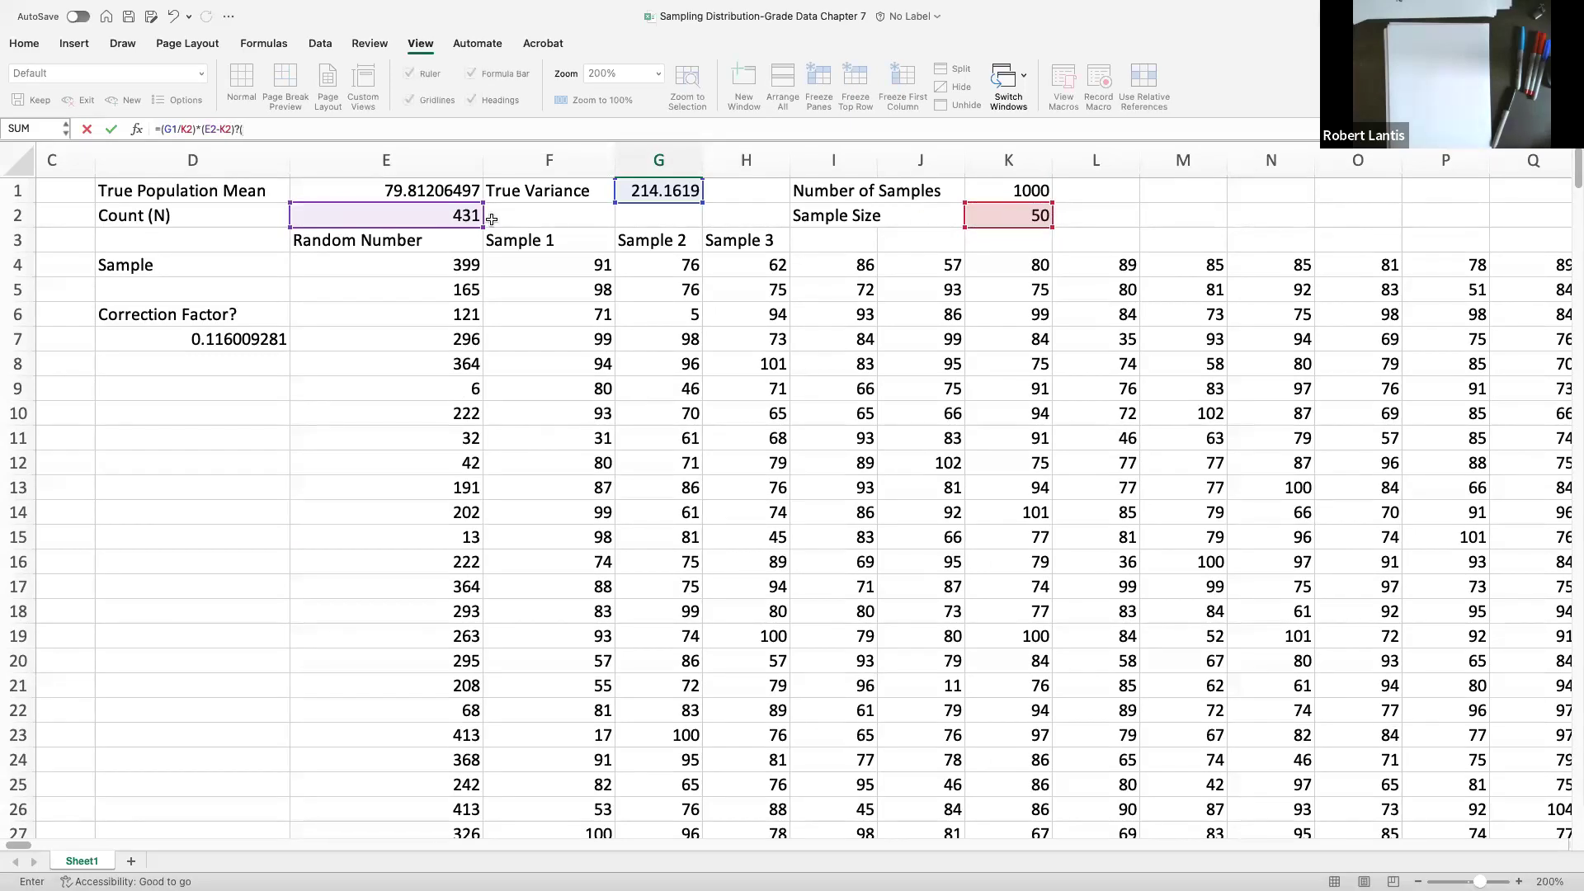
{"action": "left_click", "coordinate": [453, 216]}
{"action": "type", "text": "-1"}
{"action": "key", "text": "Return"}
{"action": "key", "text": "Return"}
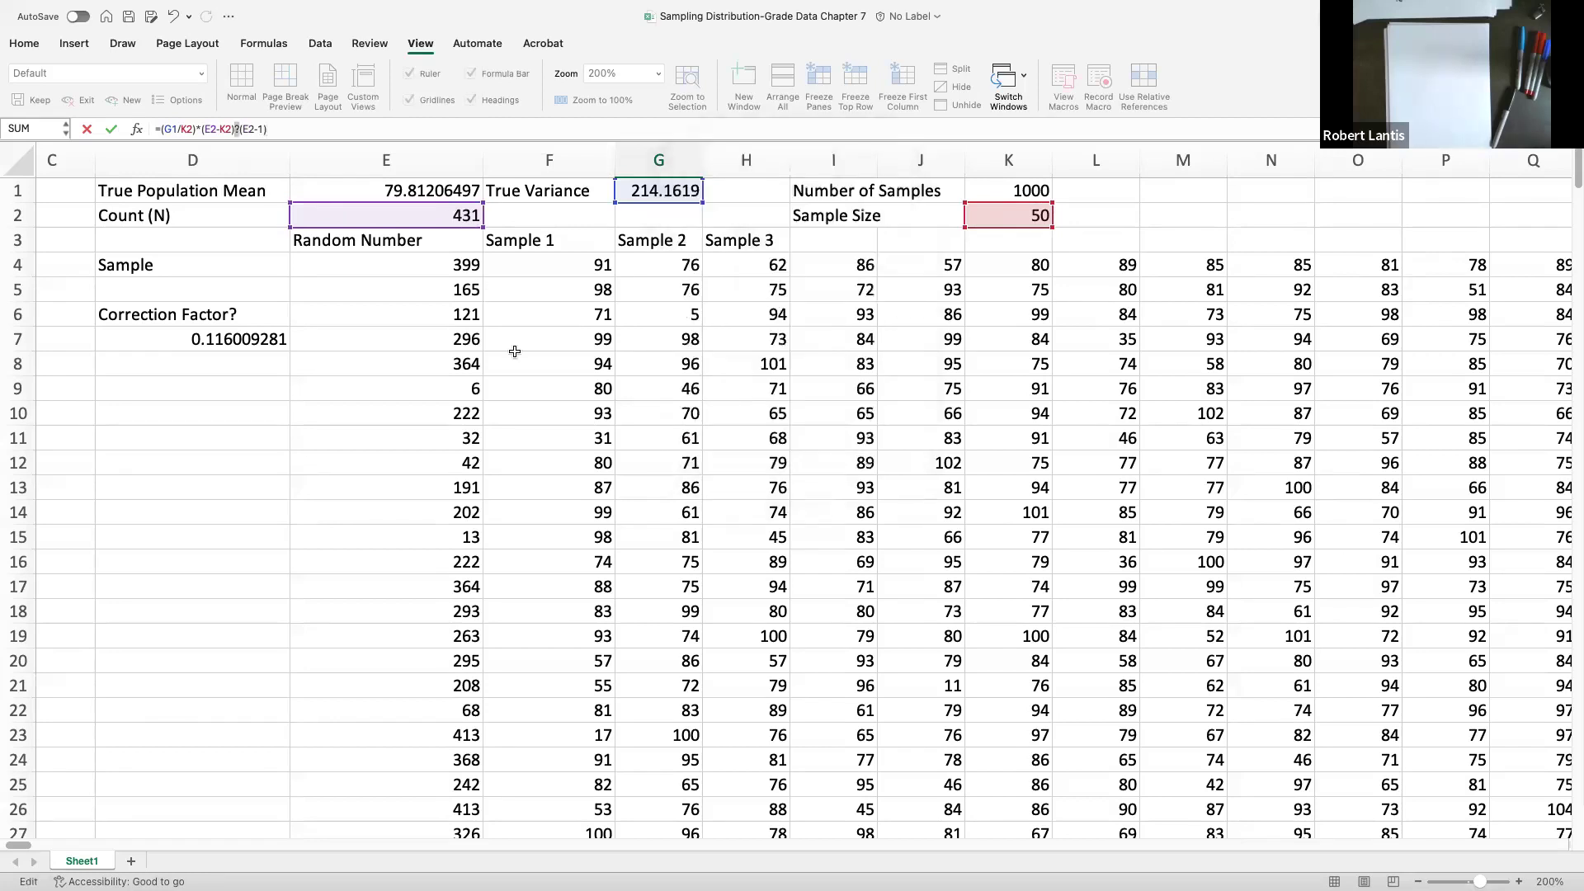
{"action": "scroll", "coordinate": [515, 351], "scroll_direction": "down", "scroll_amount": 15}
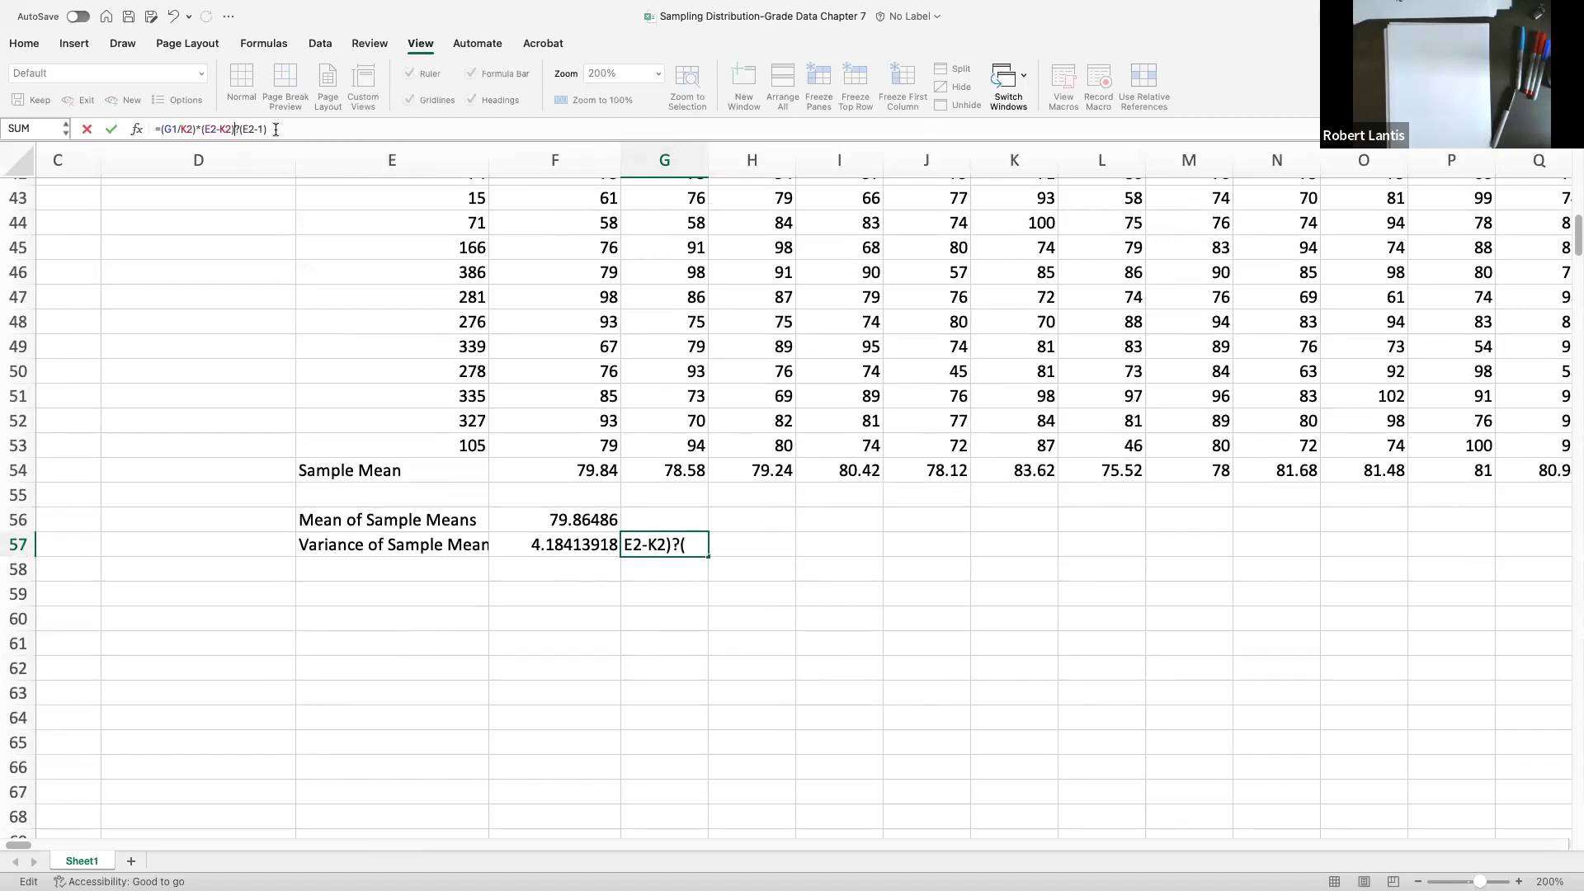
{"action": "type", "text": "/"}
{"action": "key", "text": "Return"}
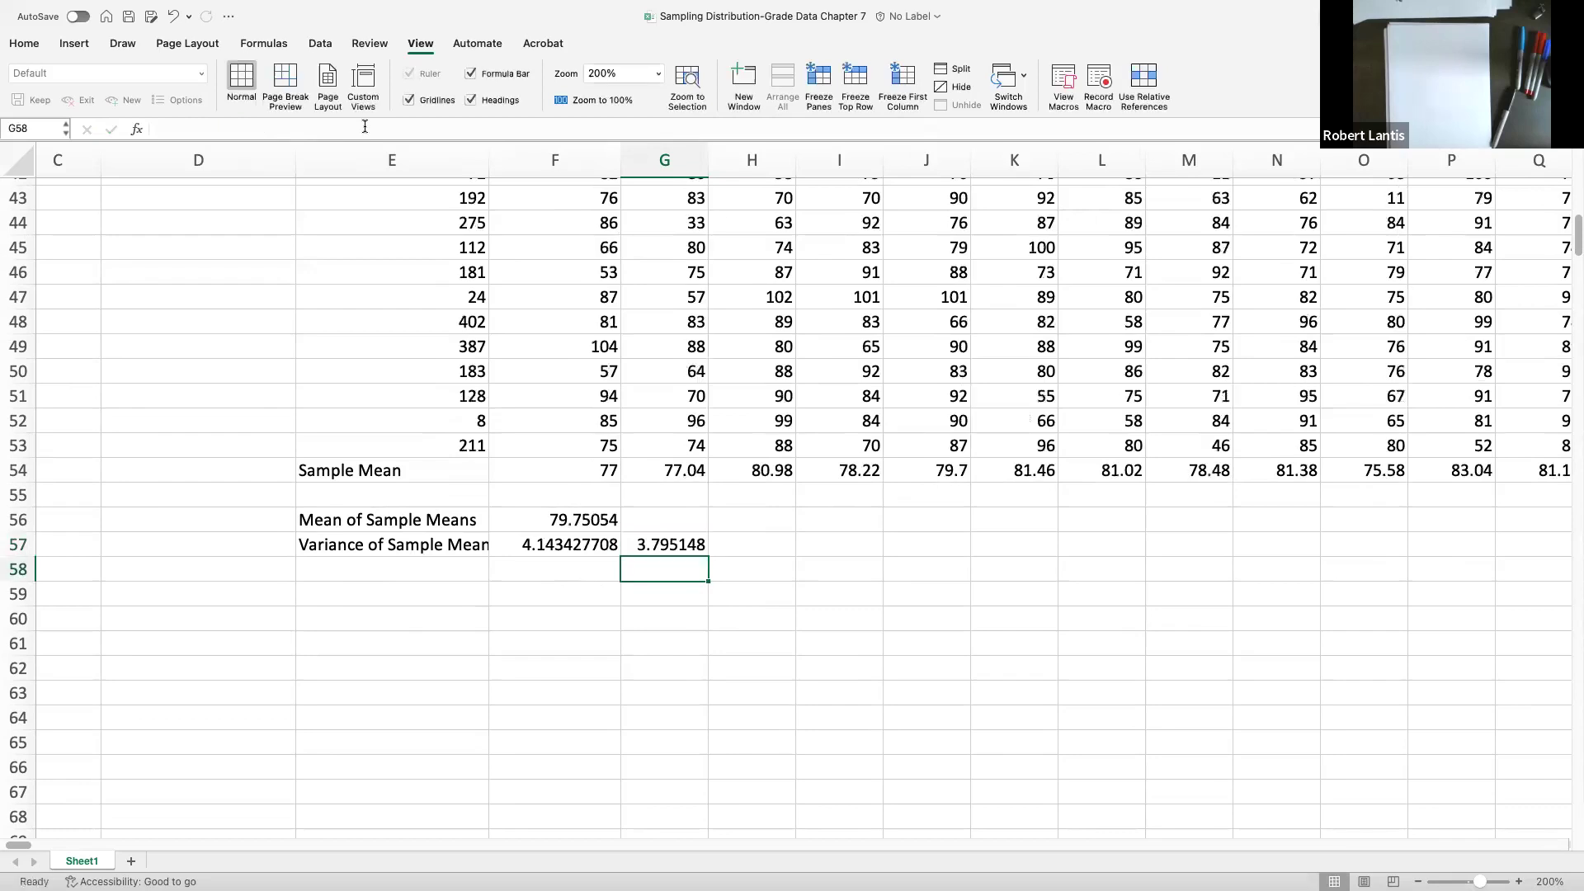
Step: Resample the data repeatedly and compare the Variance of Sample Means in F57 with the corrected theoretical variance in G57
{"action": "left_click", "coordinate": [666, 505]}
{"action": "double_click", "coordinate": [635, 521]}
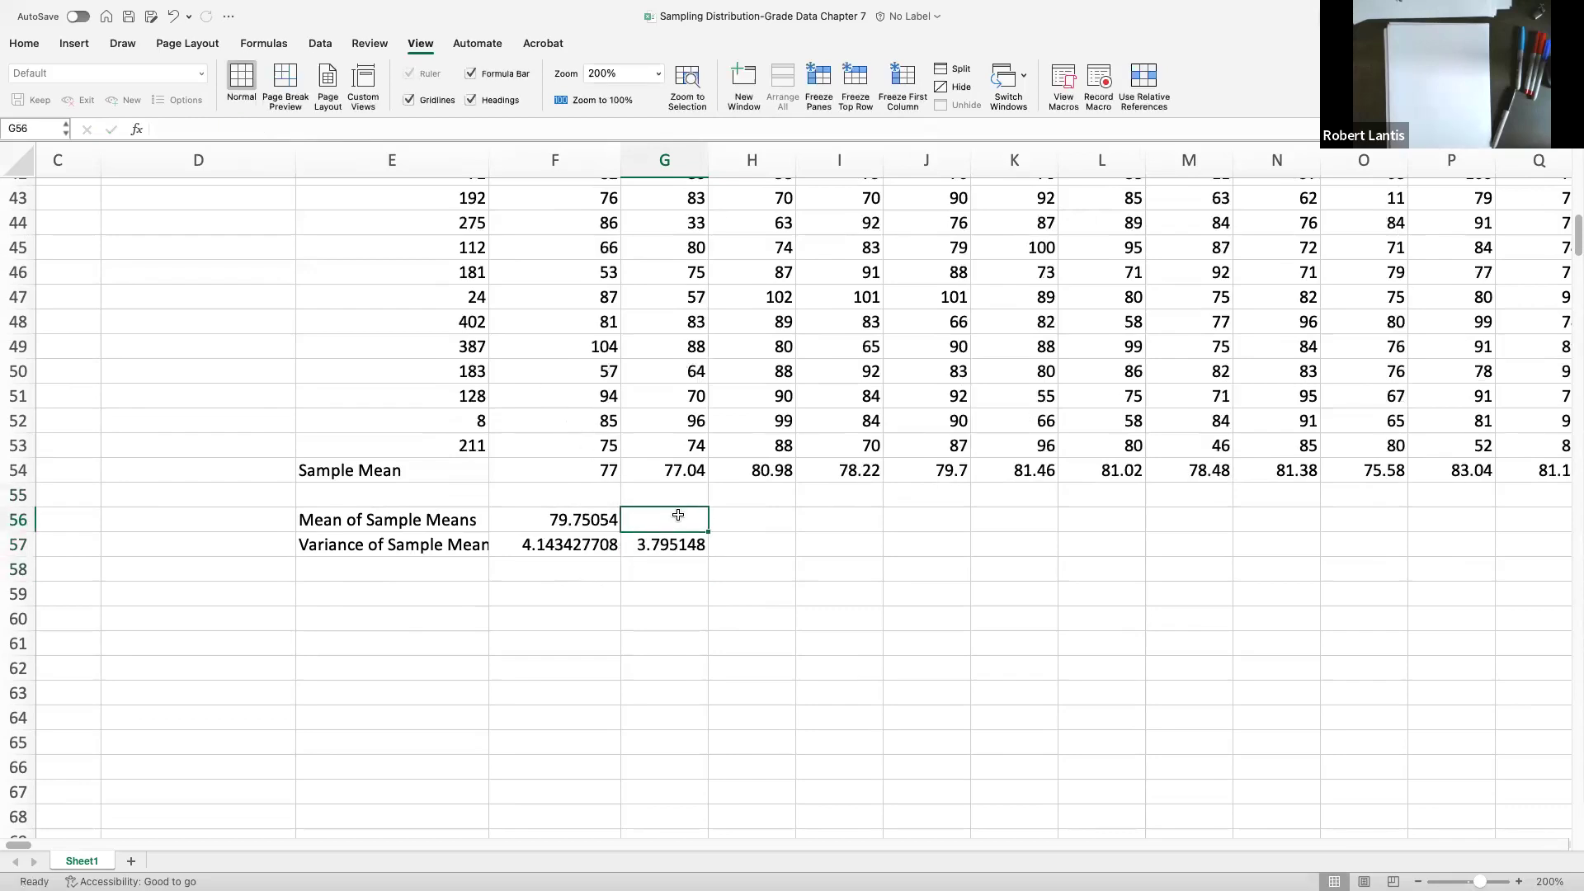
{"action": "left_click", "coordinate": [741, 518]}
{"action": "double_click", "coordinate": [675, 499]}
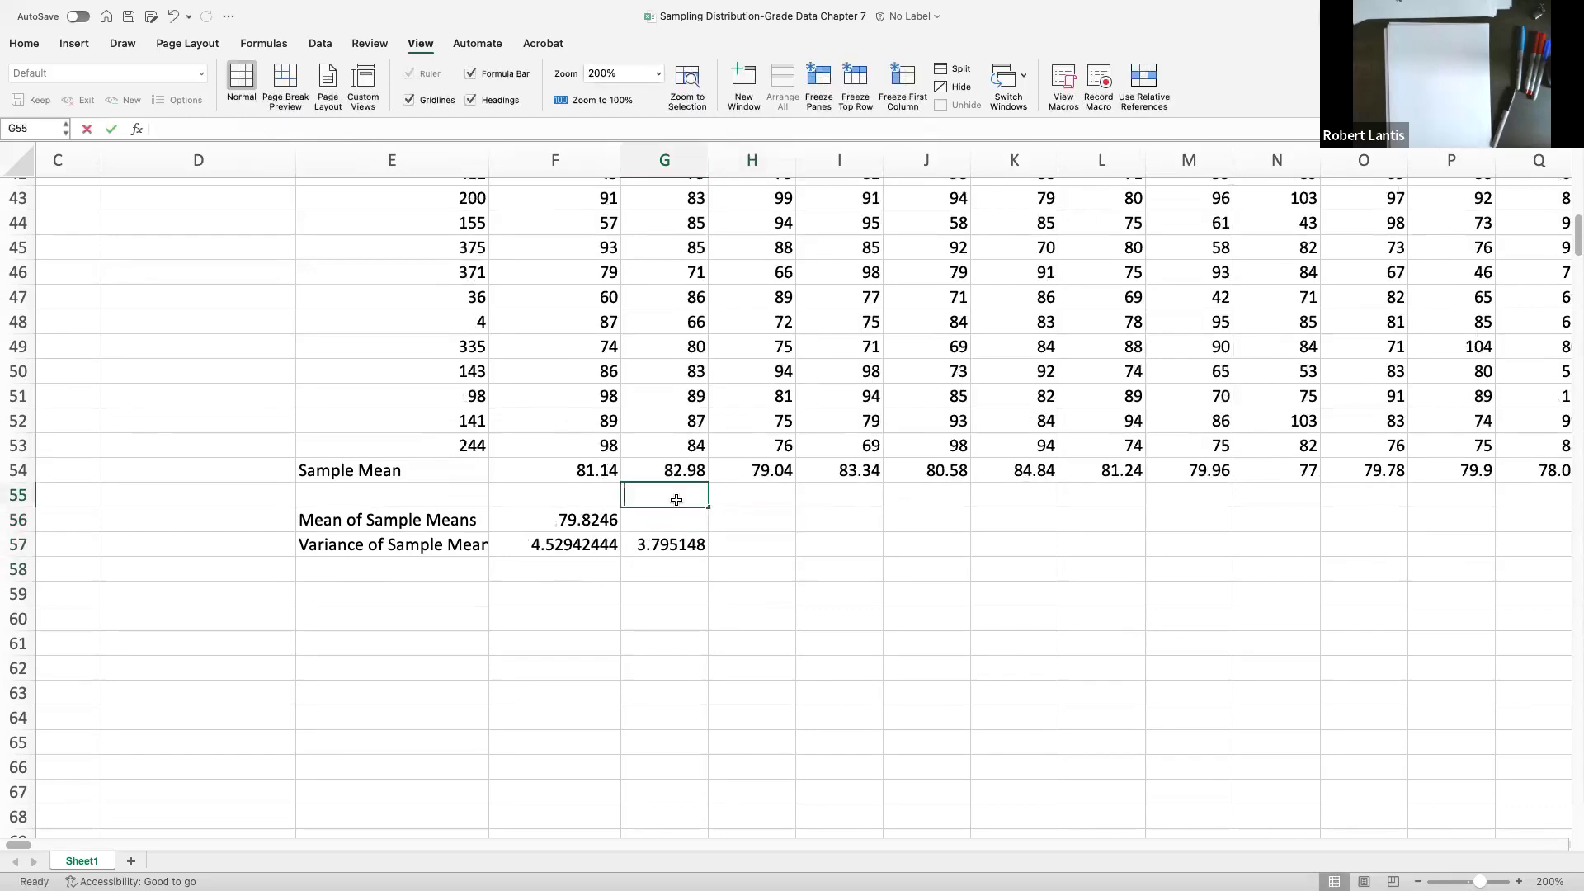
{"action": "left_click", "coordinate": [734, 522]}
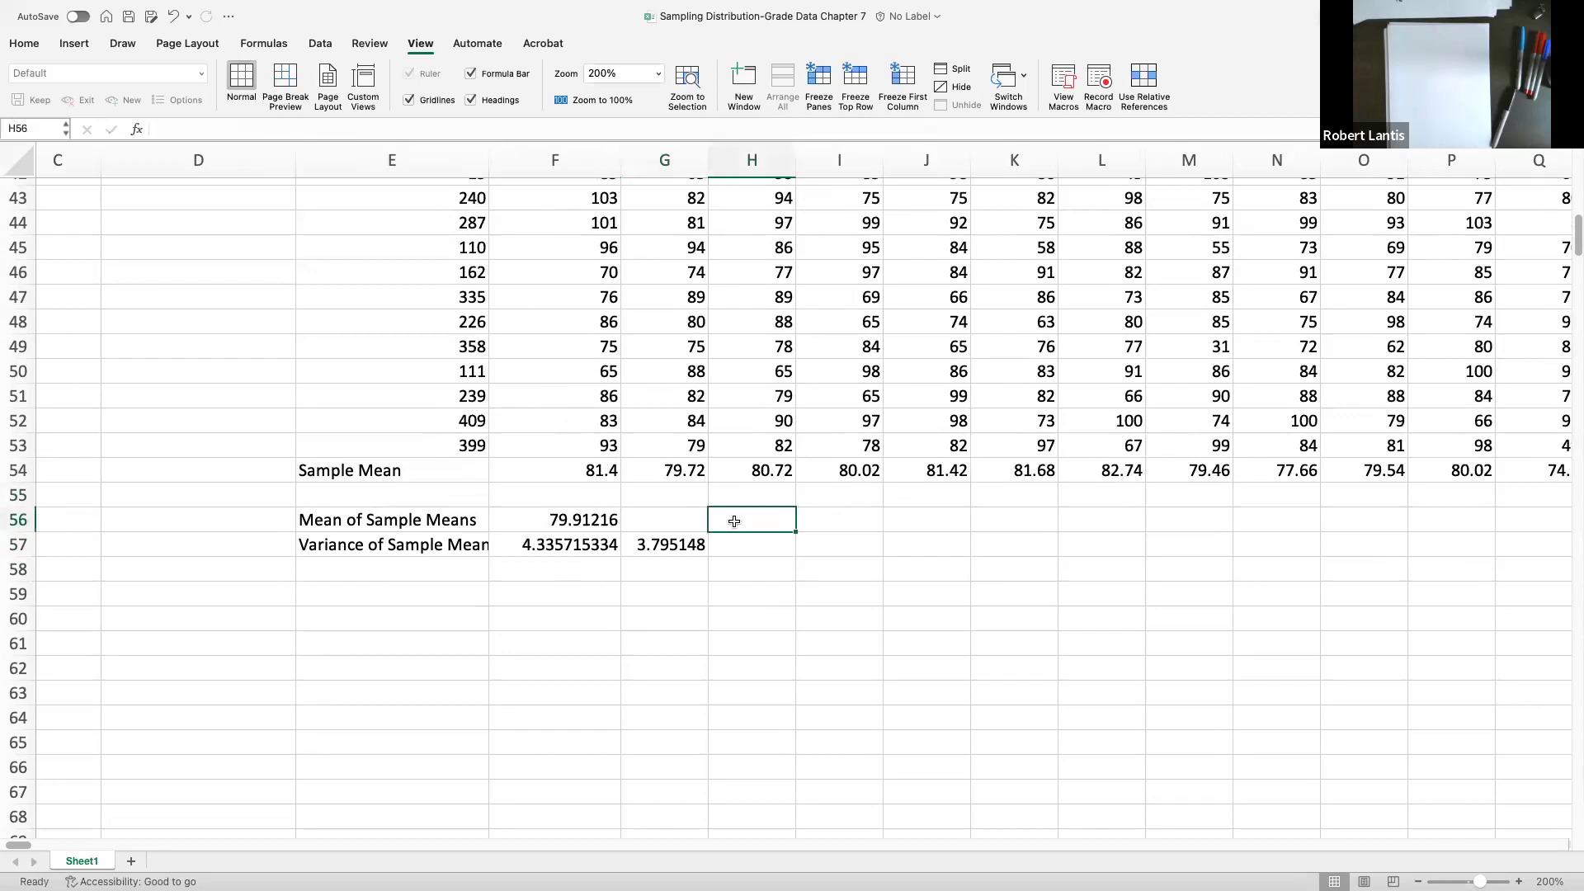
{"action": "double_click", "coordinate": [671, 506]}
{"action": "left_click", "coordinate": [673, 505]}
{"action": "left_click", "coordinate": [585, 587]}
{"action": "double_click", "coordinate": [584, 587]}
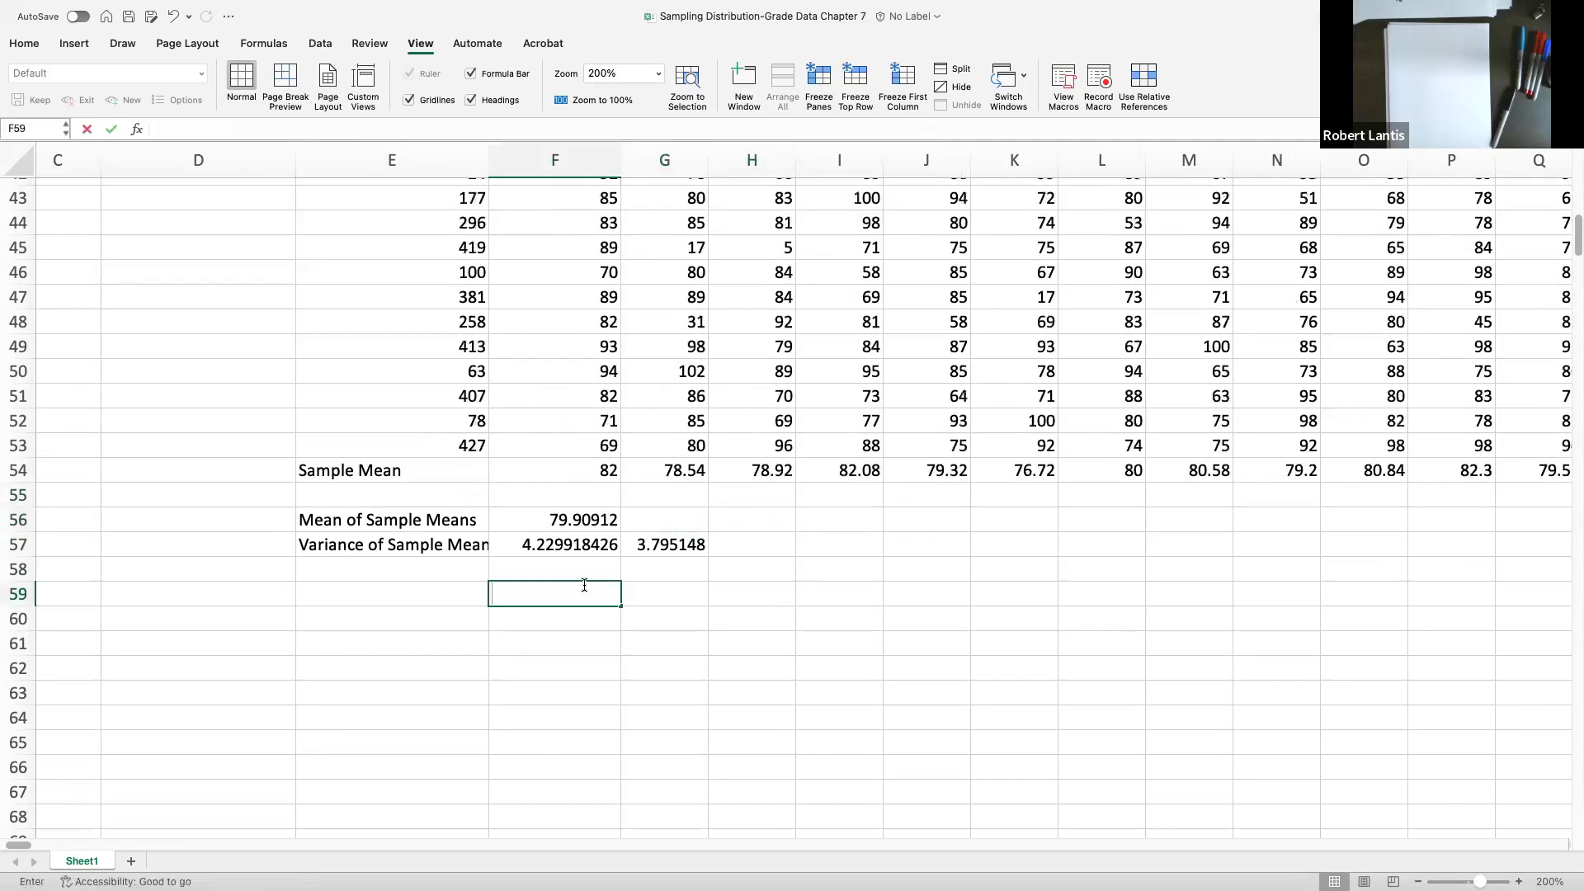
{"action": "left_click", "coordinate": [605, 559]}
{"action": "double_click", "coordinate": [699, 571]}
{"action": "double_click", "coordinate": [753, 548]}
{"action": "double_click", "coordinate": [721, 518]}
{"action": "double_click", "coordinate": [649, 500]}
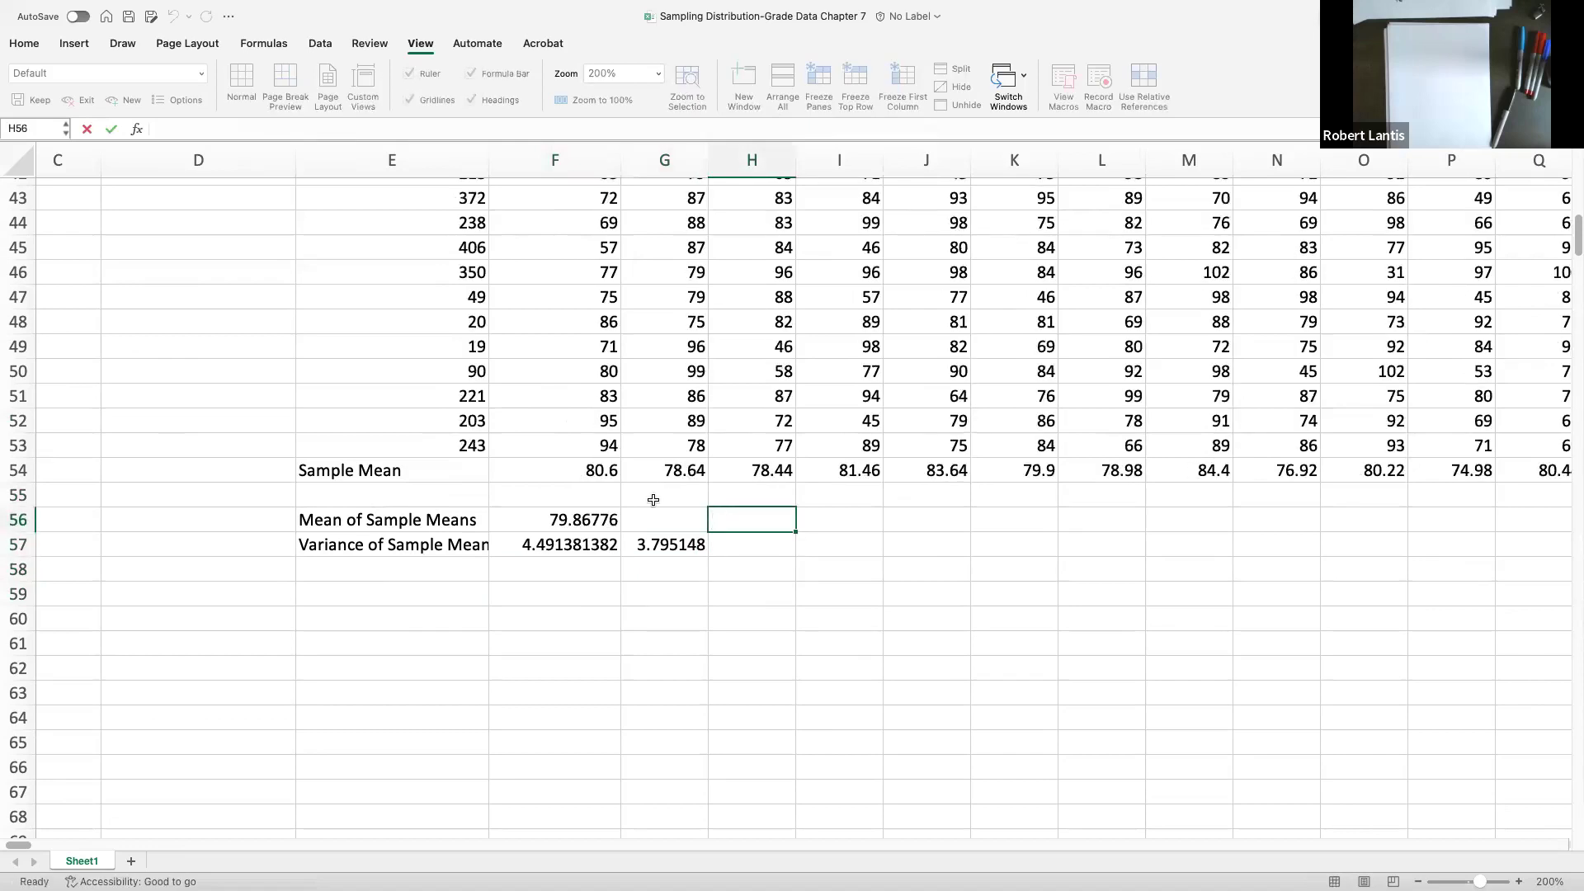
{"action": "double_click", "coordinate": [785, 536]}
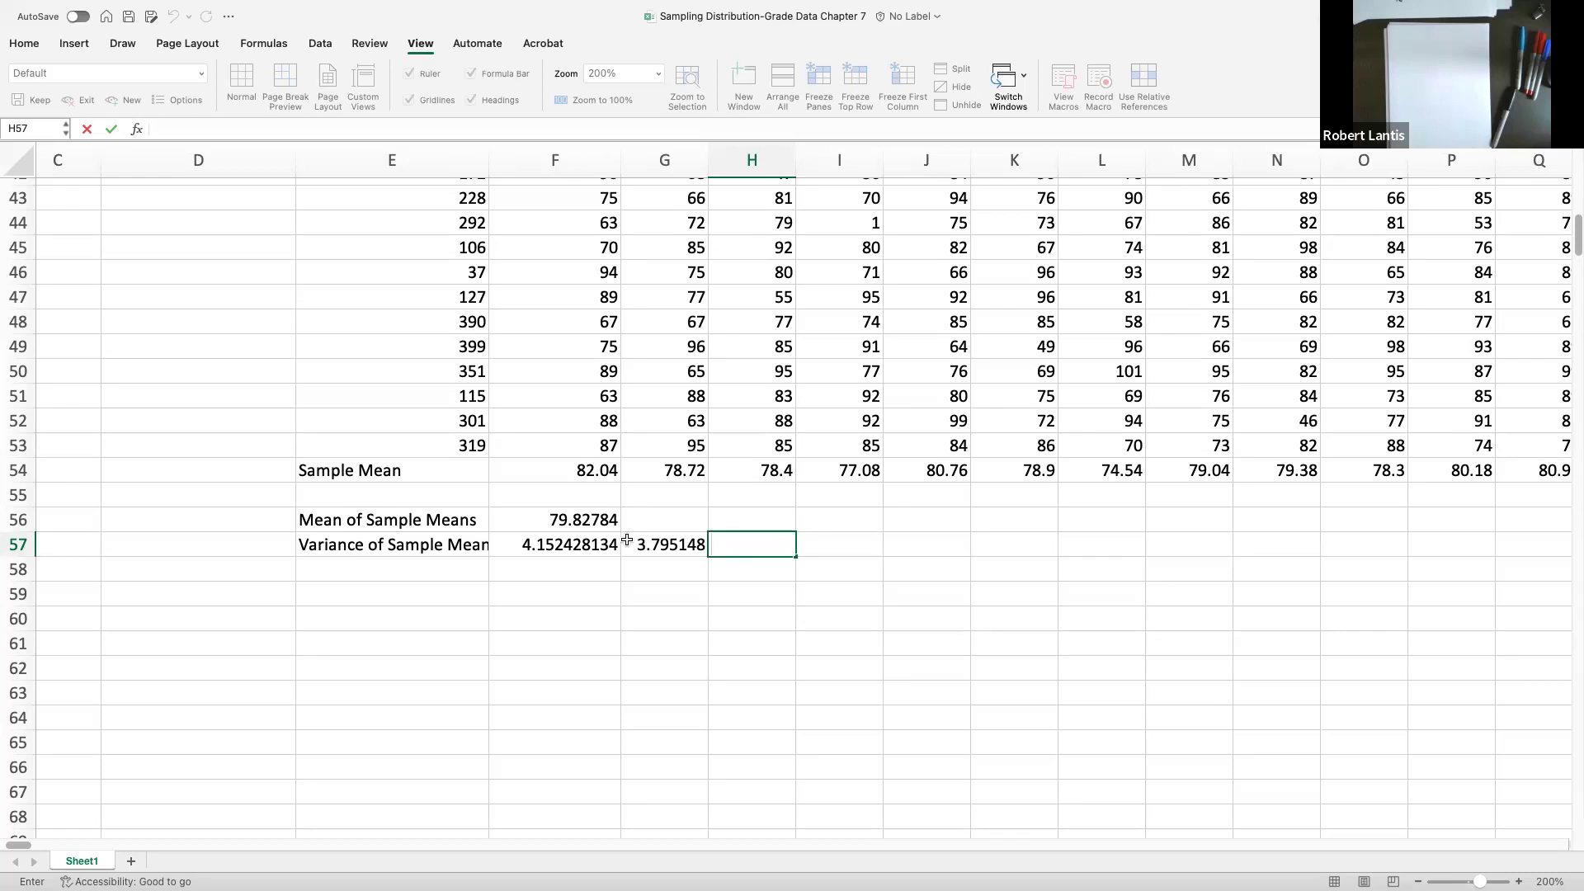
{"action": "scroll", "coordinate": [644, 545], "scroll_direction": "up", "scroll_amount": 15}
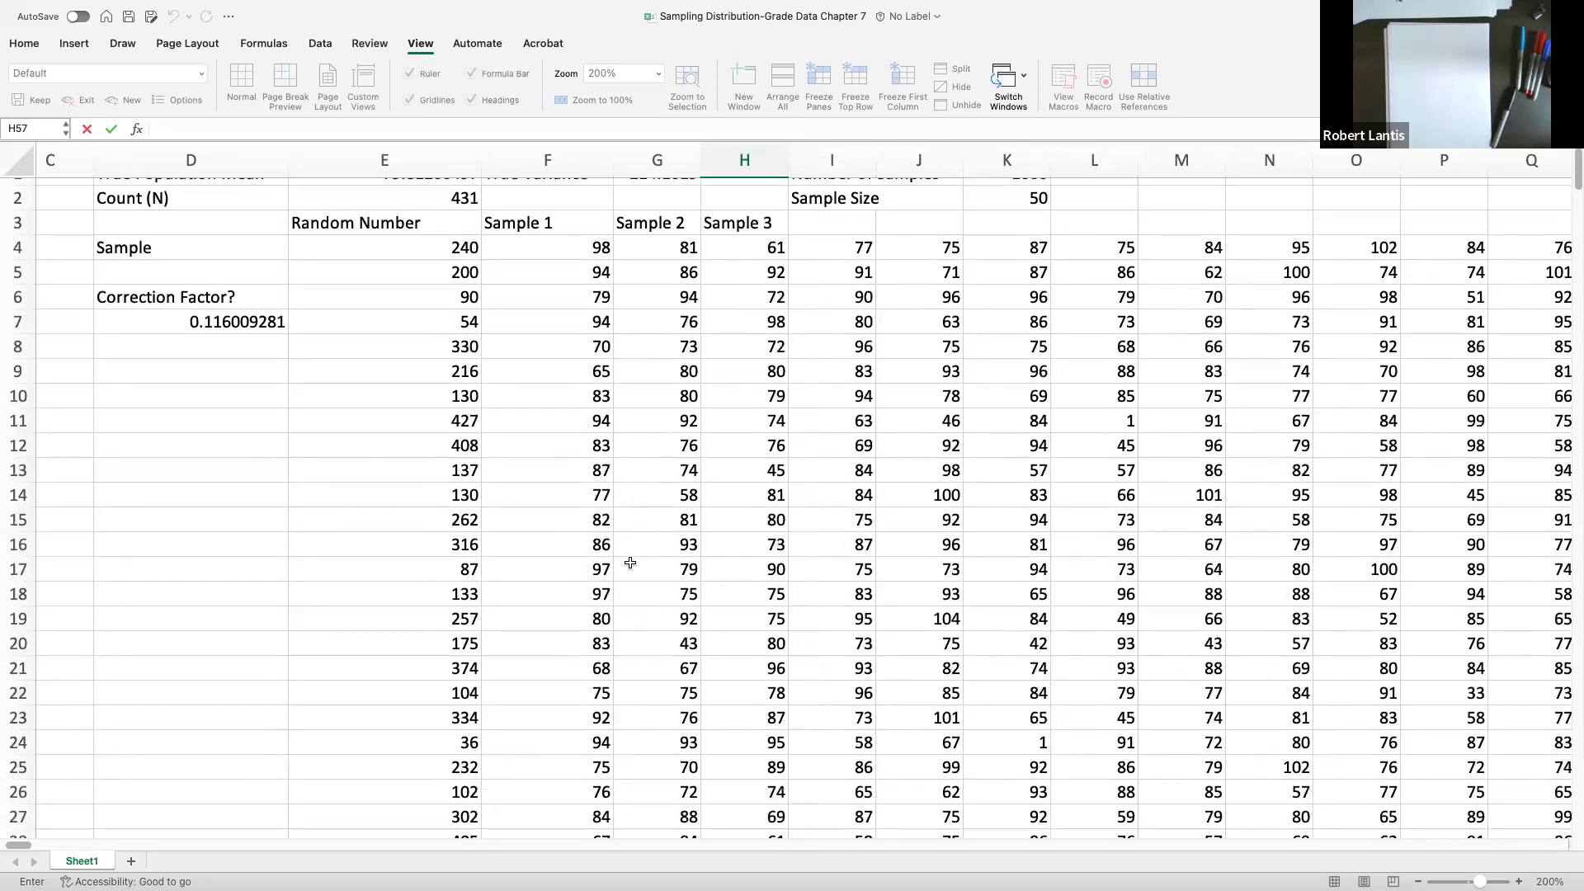
{"action": "scroll", "coordinate": [630, 558], "scroll_direction": "up", "scroll_amount": 2}
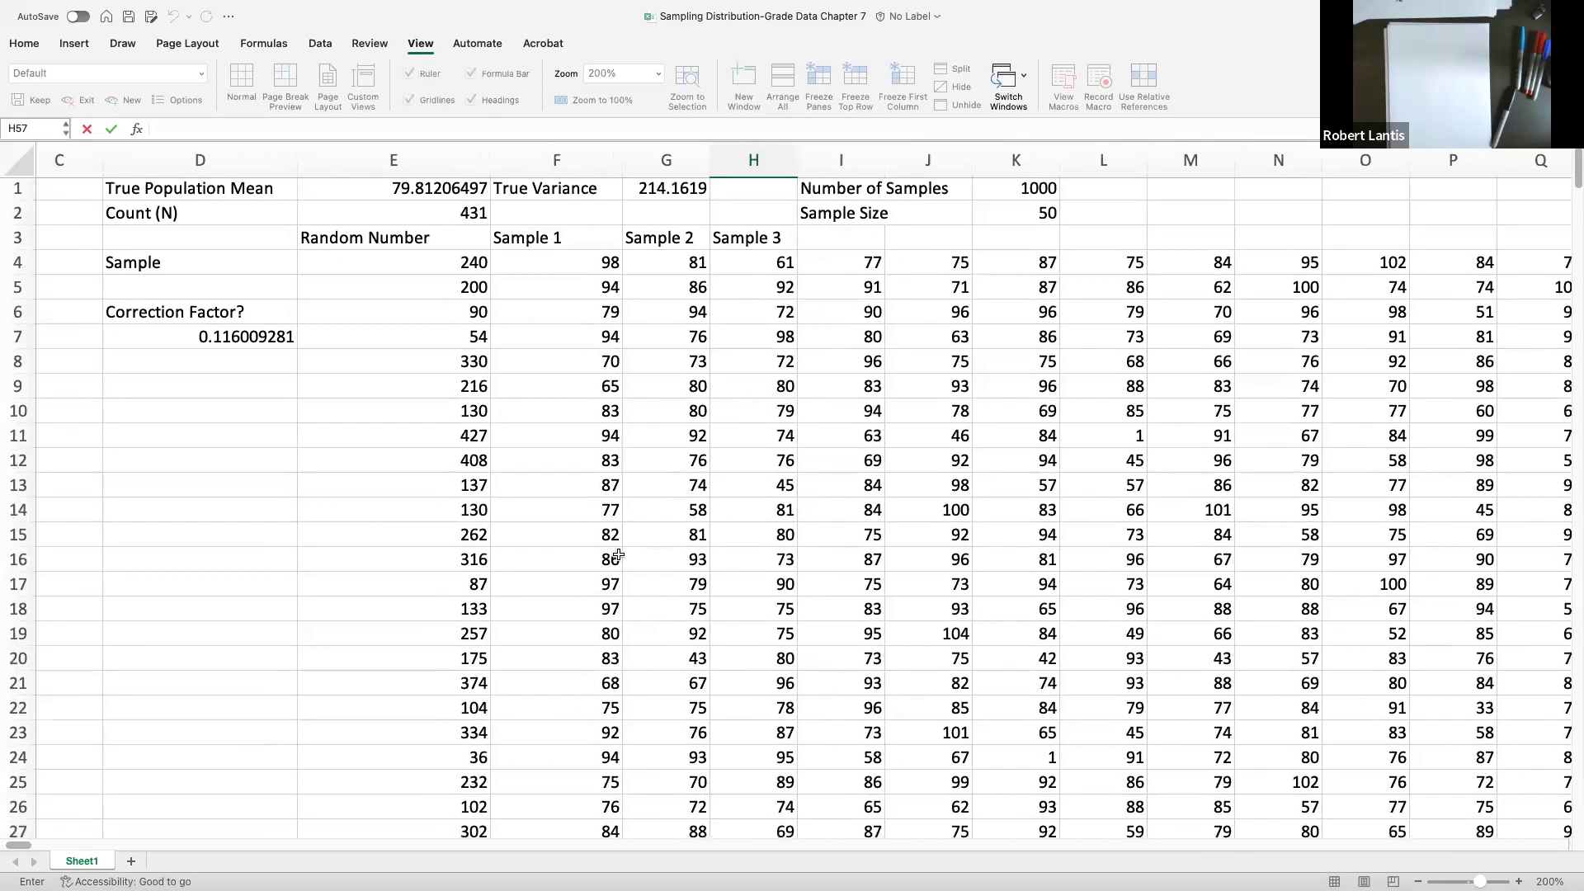
{"action": "scroll", "coordinate": [619, 555], "scroll_direction": "down", "scroll_amount": 16}
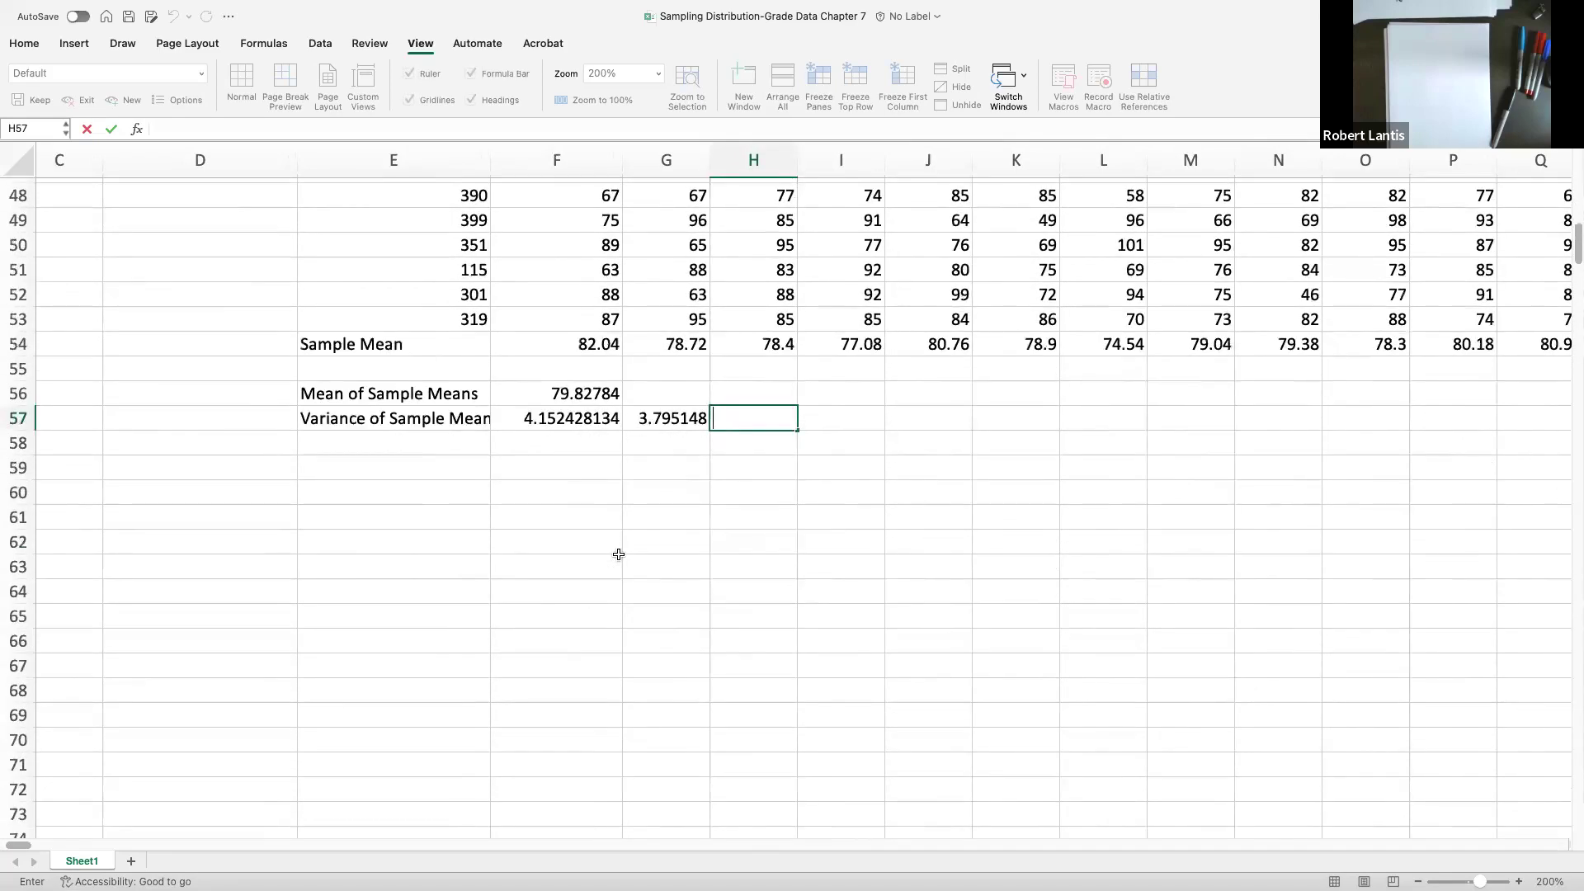
Step: Insert a histogram of all sample means in row 54, from F54 through ALQ54
{"action": "scroll", "coordinate": [619, 554], "scroll_direction": "up", "scroll_amount": 1}
{"action": "left_click", "coordinate": [559, 404]}
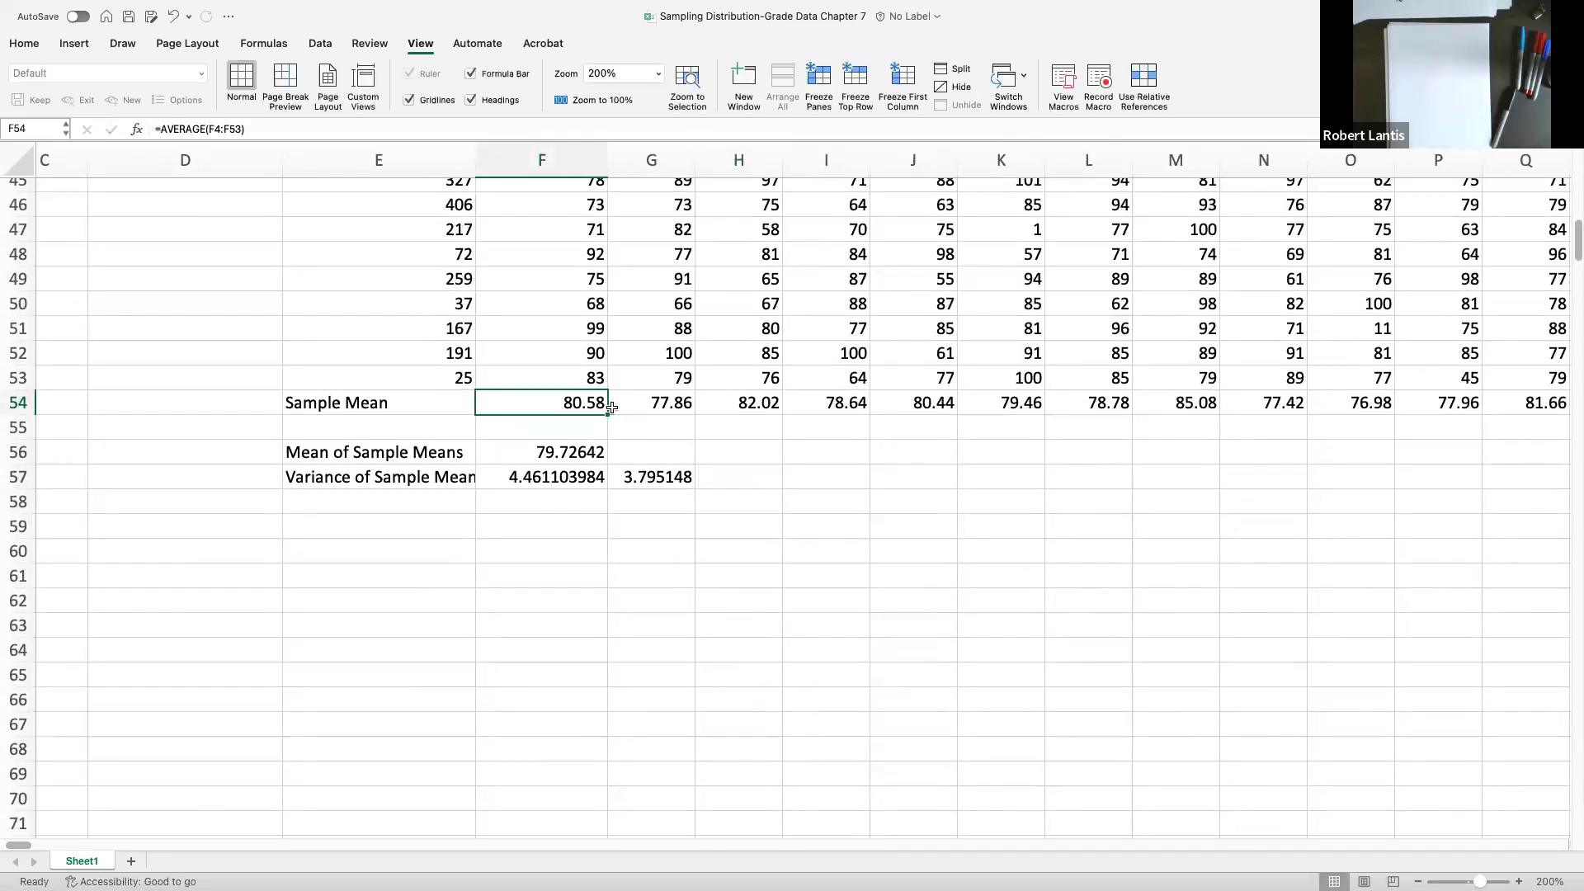
{"action": "key", "text": "super+shift+Right"}
{"action": "scroll", "coordinate": [612, 408], "scroll_direction": "down", "scroll_amount": 5}
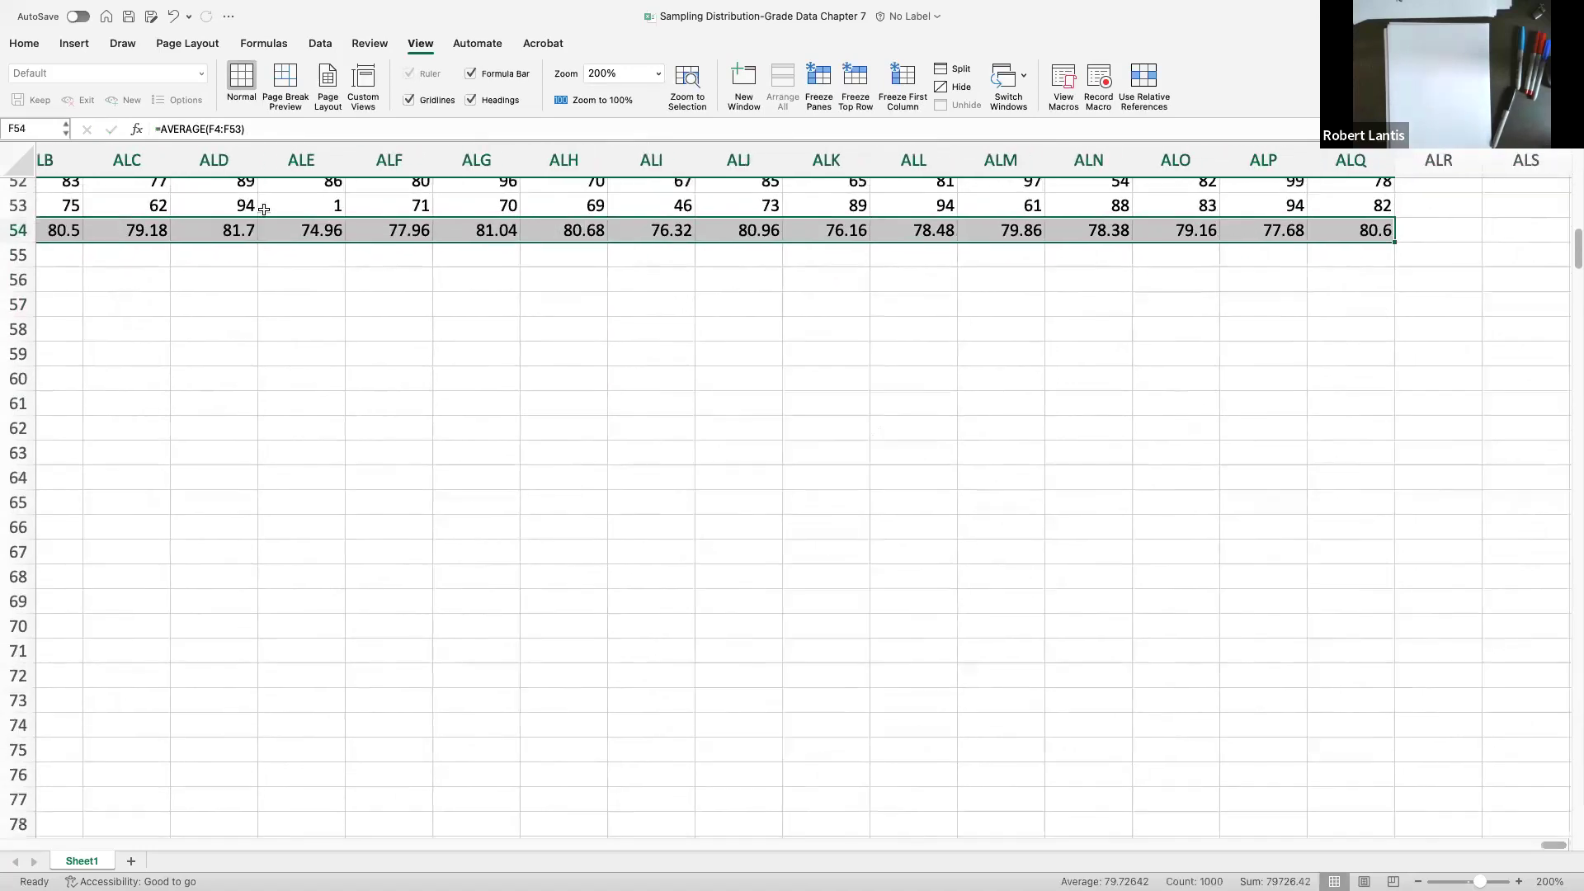
{"action": "left_click", "coordinate": [72, 43]}
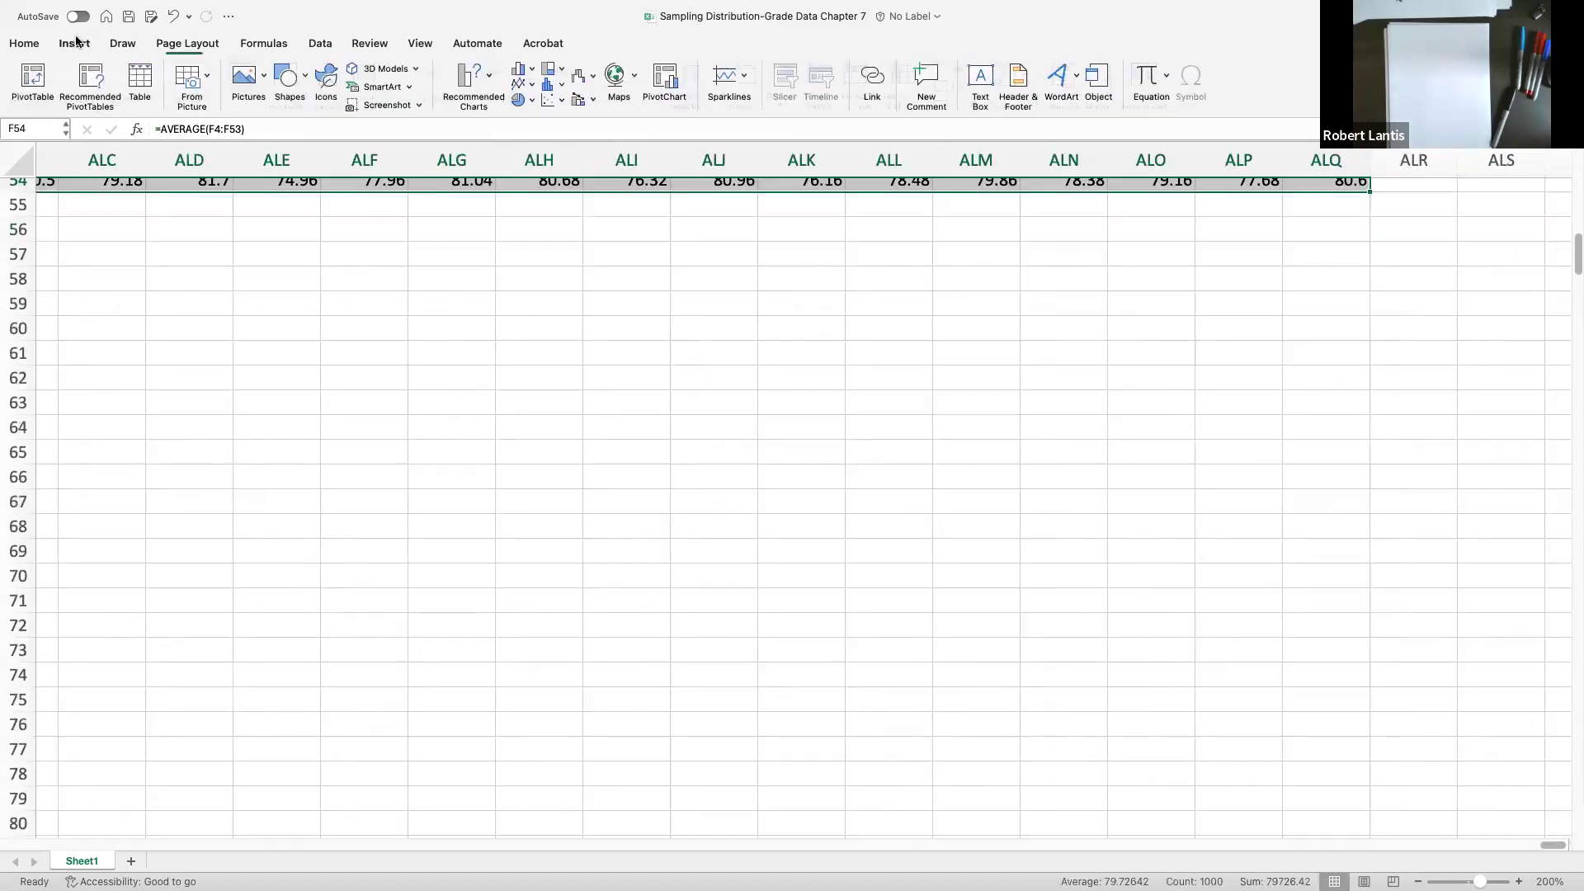
{"action": "left_click", "coordinate": [544, 83]}
{"action": "left_click", "coordinate": [583, 152]}
{"action": "scroll", "coordinate": [703, 432], "scroll_direction": "up", "scroll_amount": 1}
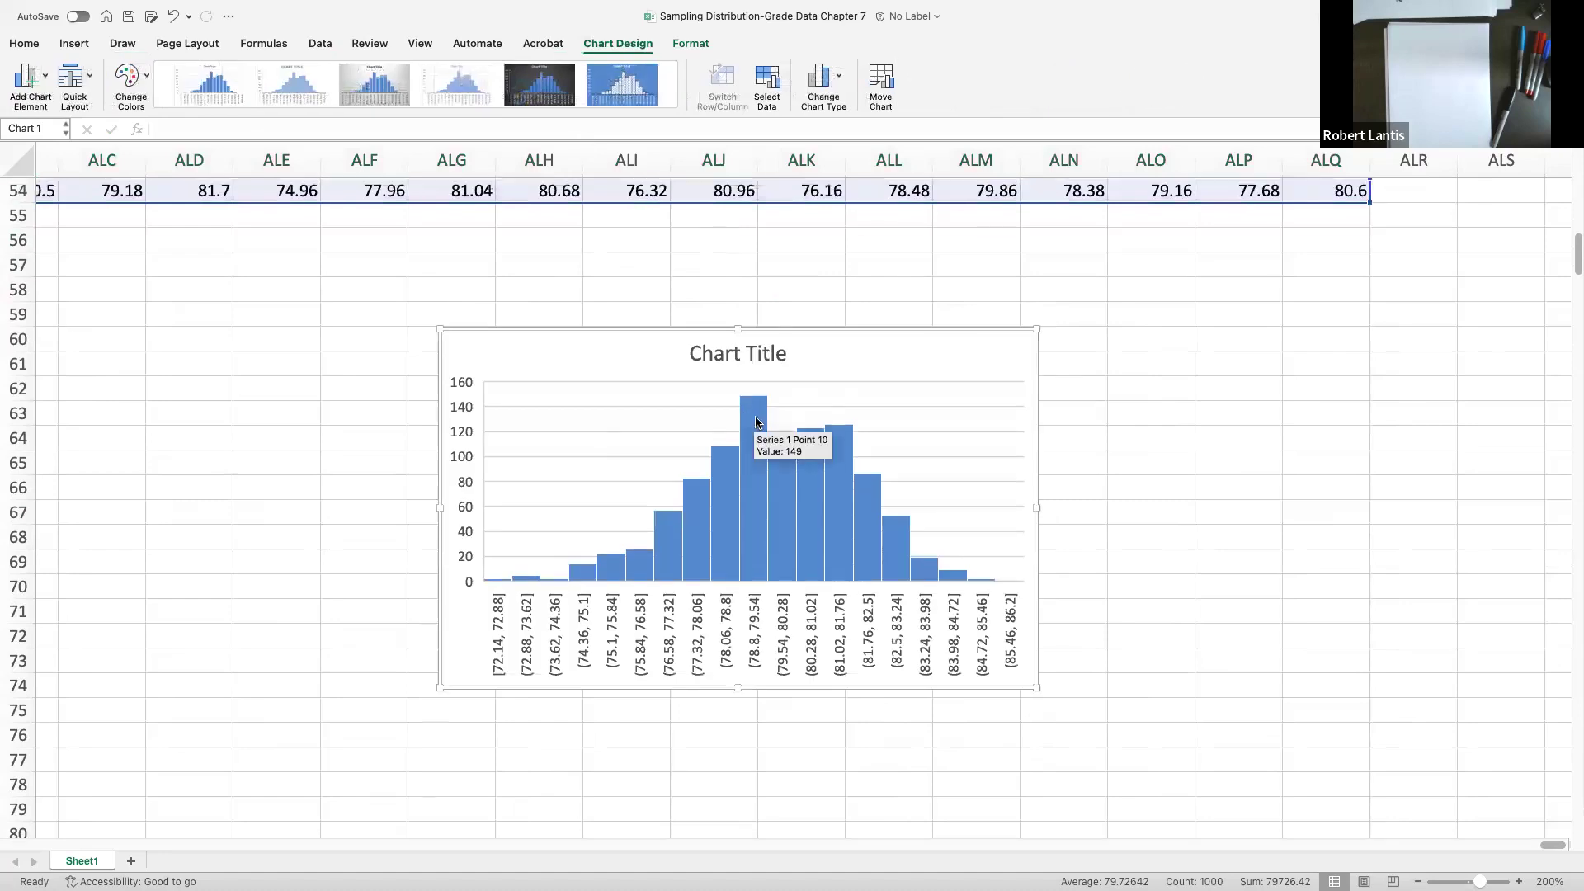
Step: Try to move the histogram from the last sample columns toward the start of the sheet, below the Sample Mean row
{"action": "scroll", "coordinate": [702, 432], "scroll_direction": "up", "scroll_amount": 4}
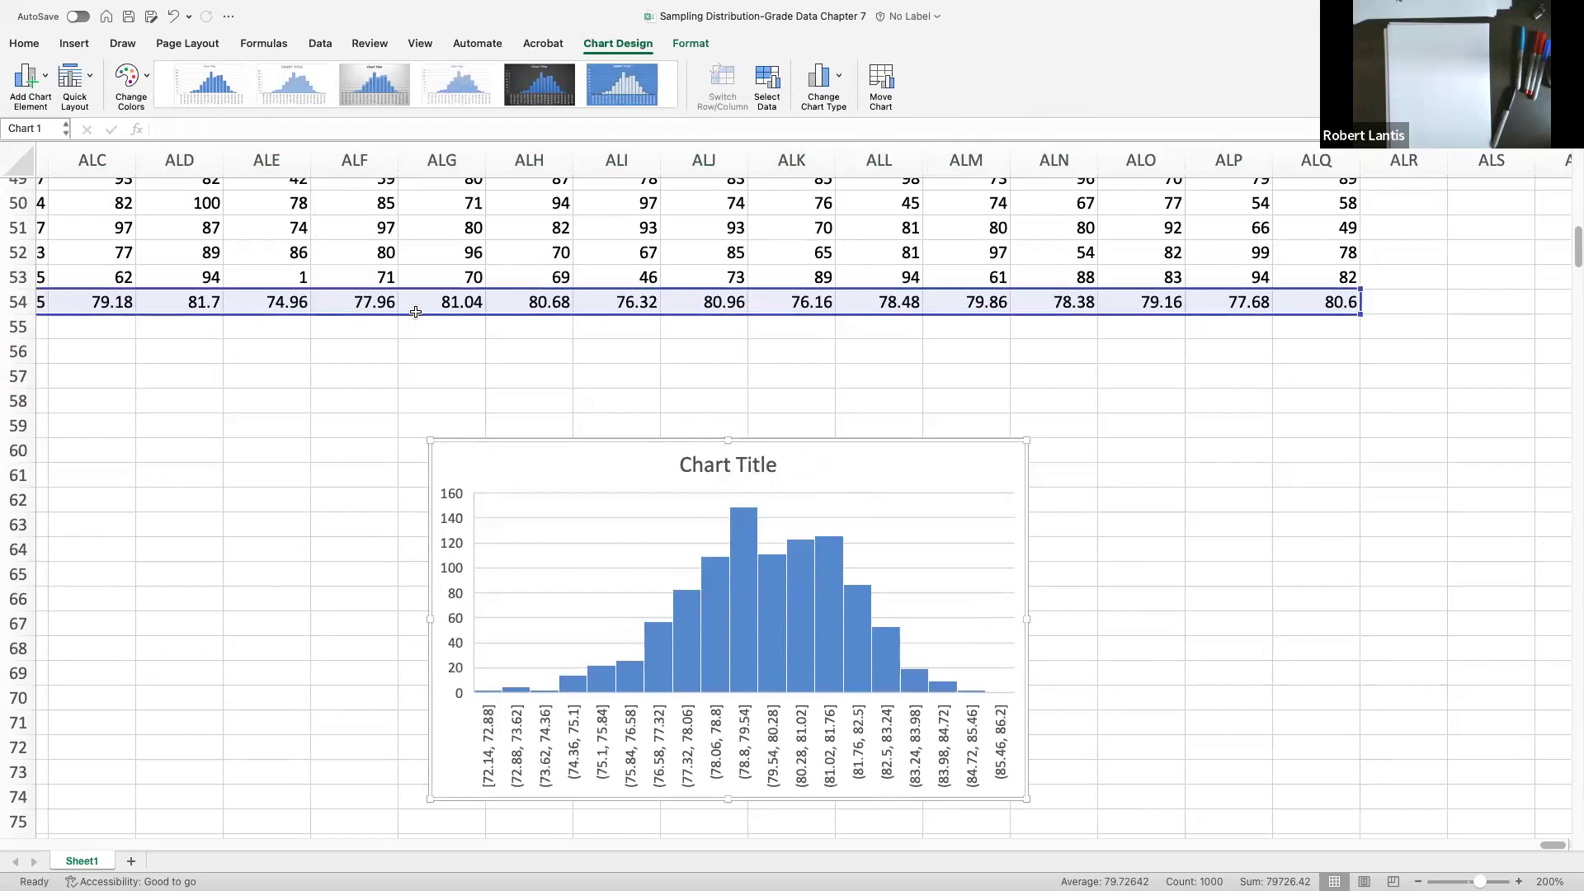
{"action": "scroll", "coordinate": [428, 320], "scroll_direction": "left", "scroll_amount": 1}
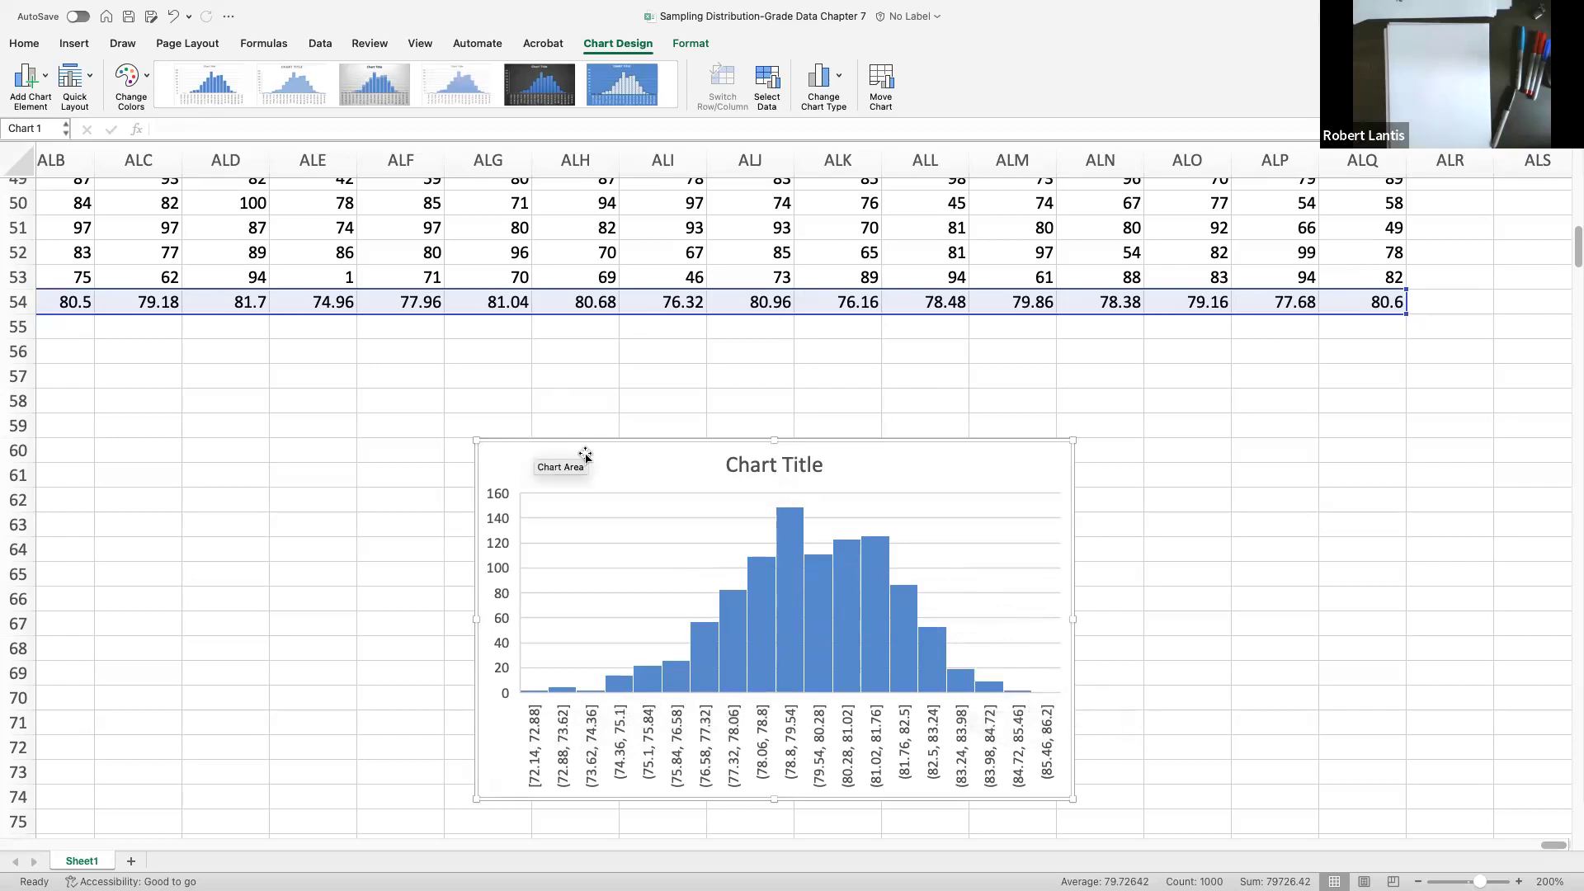
{"action": "left_click_drag", "start_coordinate": [594, 456], "coordinate": [200, 362]}
{"action": "scroll", "coordinate": [281, 373], "scroll_direction": "left", "scroll_amount": 3}
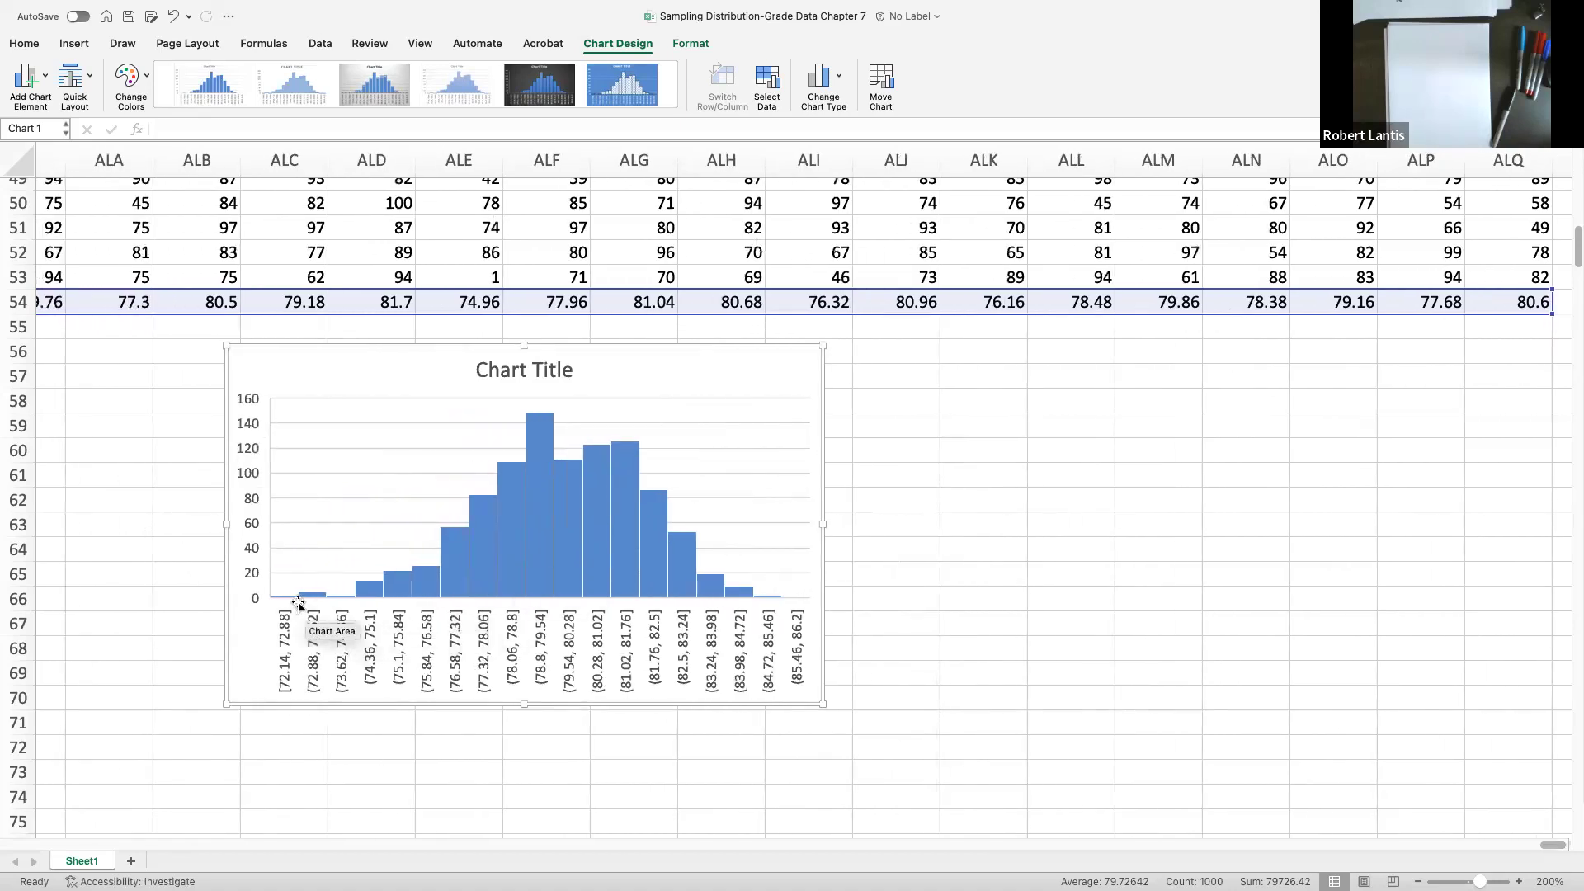
{"action": "scroll", "coordinate": [173, 431], "scroll_direction": "left", "scroll_amount": 15}
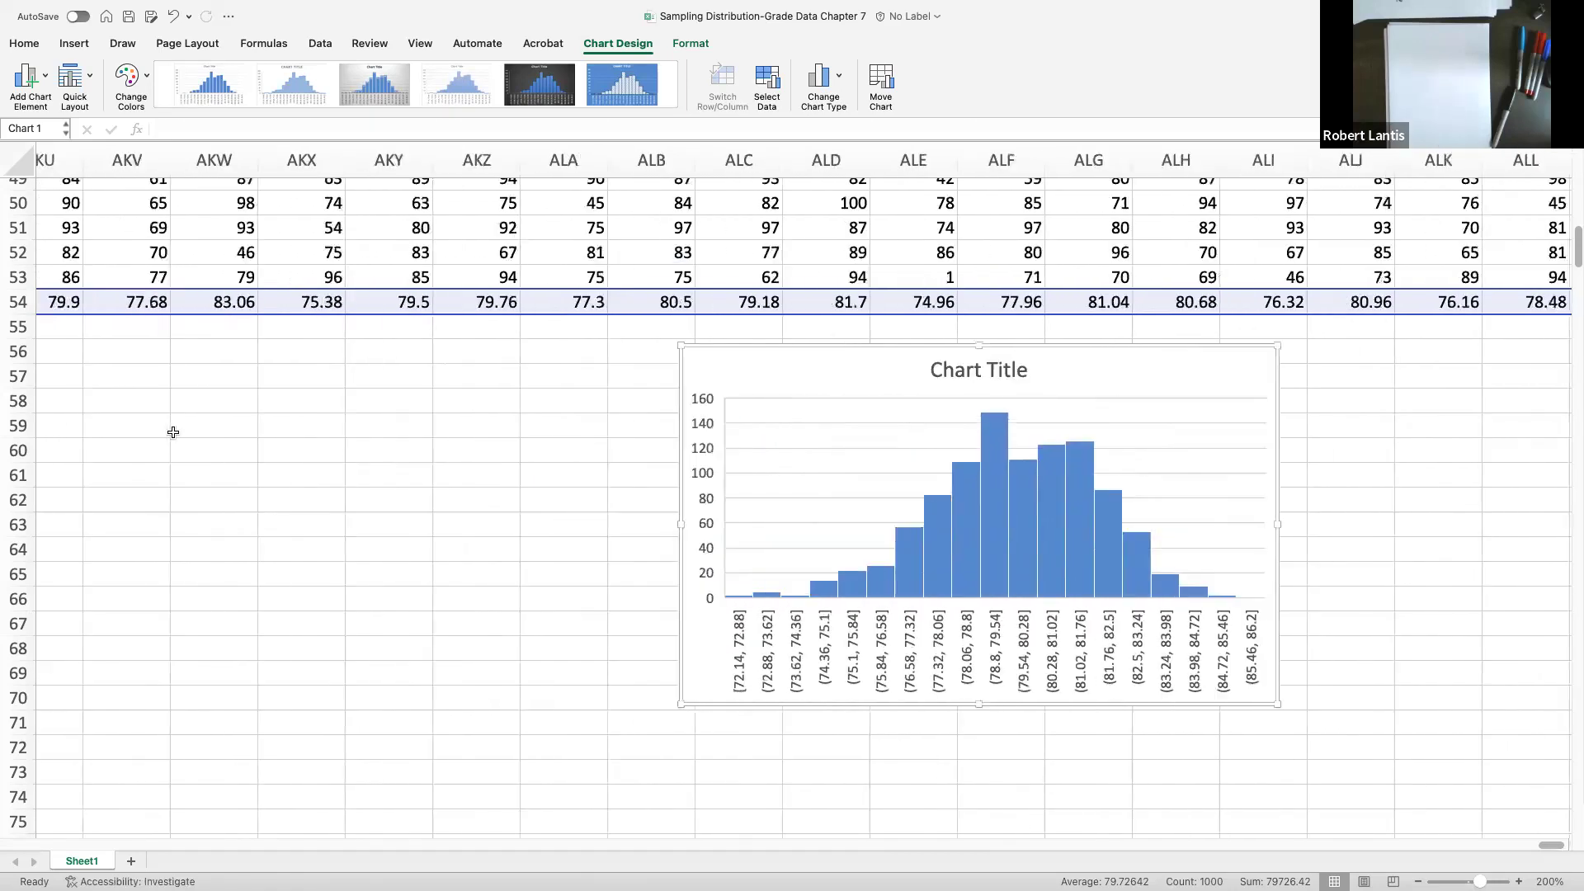
{"action": "scroll", "coordinate": [178, 431], "scroll_direction": "left", "scroll_amount": 9}
{"action": "scroll", "coordinate": [368, 463], "scroll_direction": "left", "scroll_amount": 10}
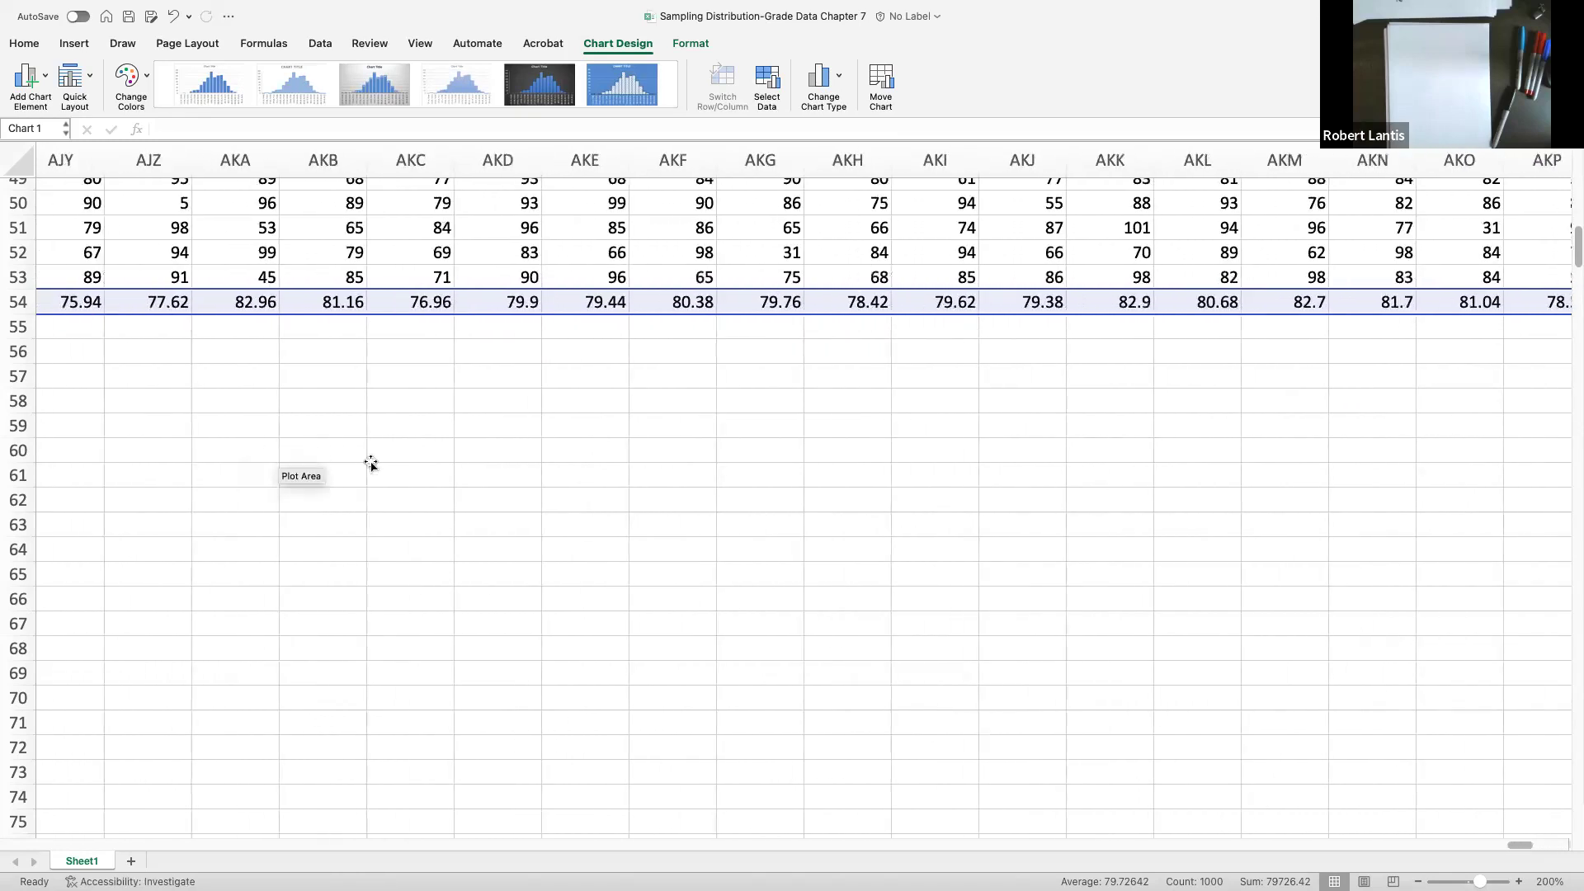
{"action": "scroll", "coordinate": [364, 463], "scroll_direction": "right", "scroll_amount": 15}
{"action": "scroll", "coordinate": [353, 469], "scroll_direction": "right", "scroll_amount": 10}
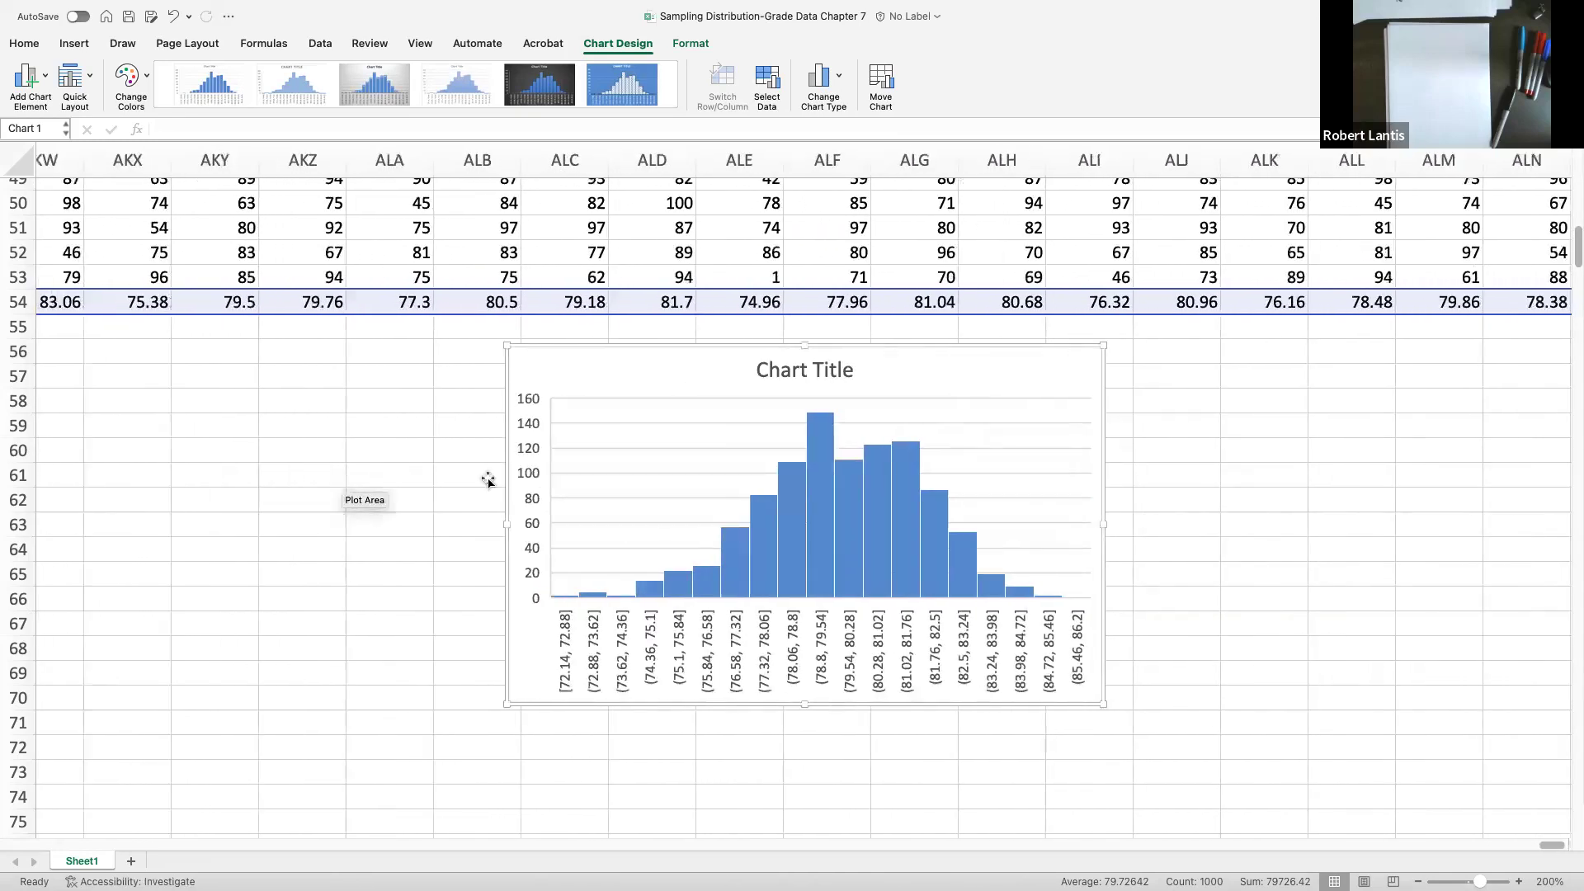
{"action": "left_click_drag", "start_coordinate": [902, 368], "coordinate": [68, 338]}
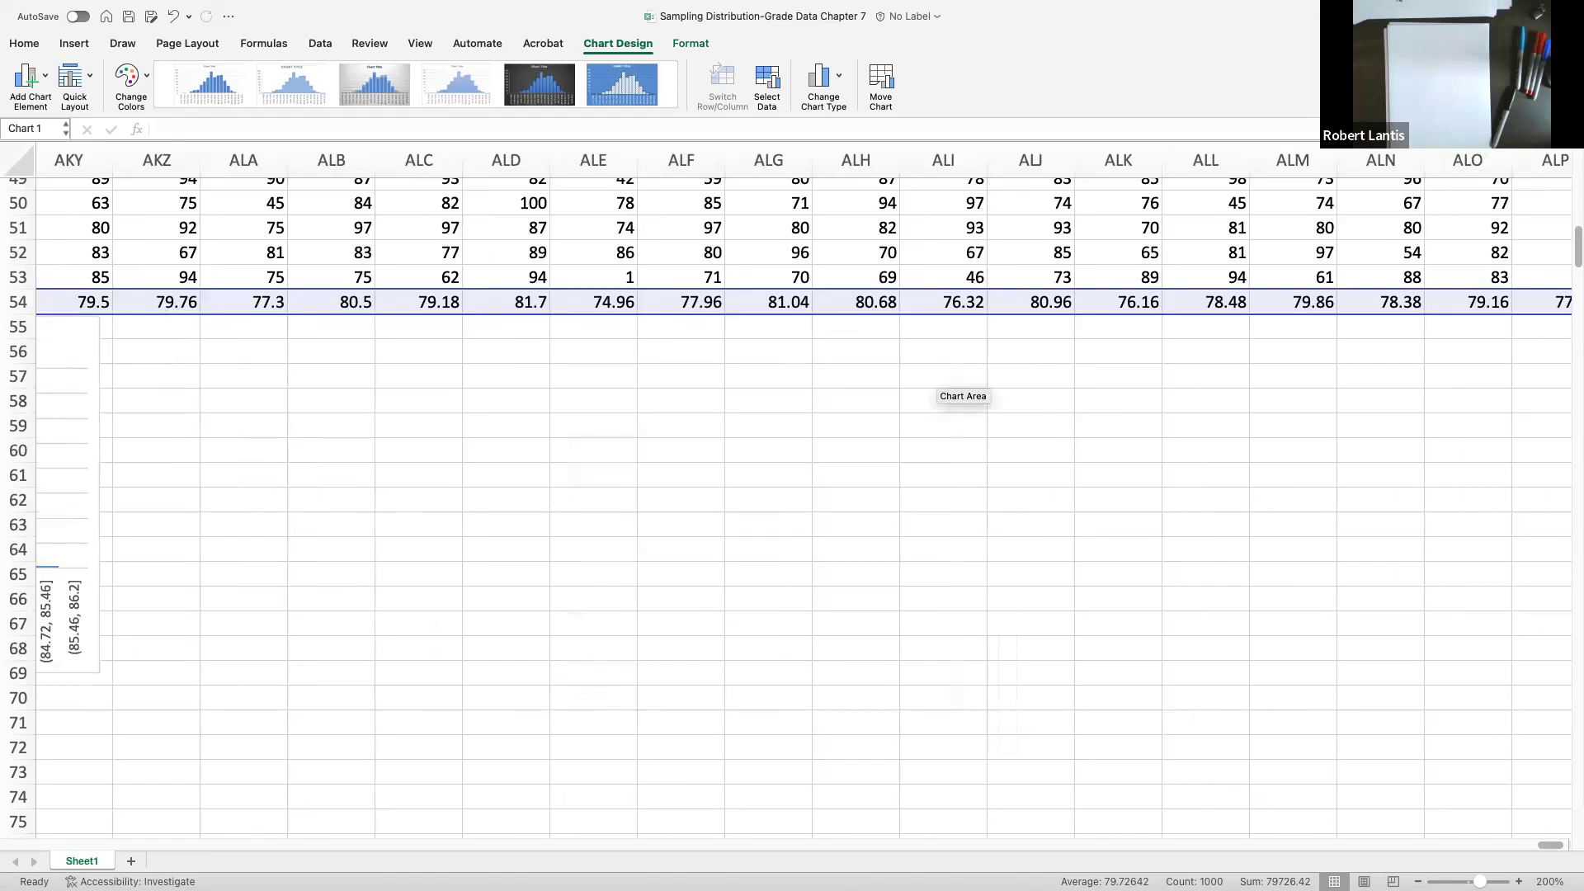
{"action": "left_click_drag", "start_coordinate": [198, 364], "coordinate": [165, 370]}
{"action": "scroll", "coordinate": [301, 428], "scroll_direction": "left", "scroll_amount": 5}
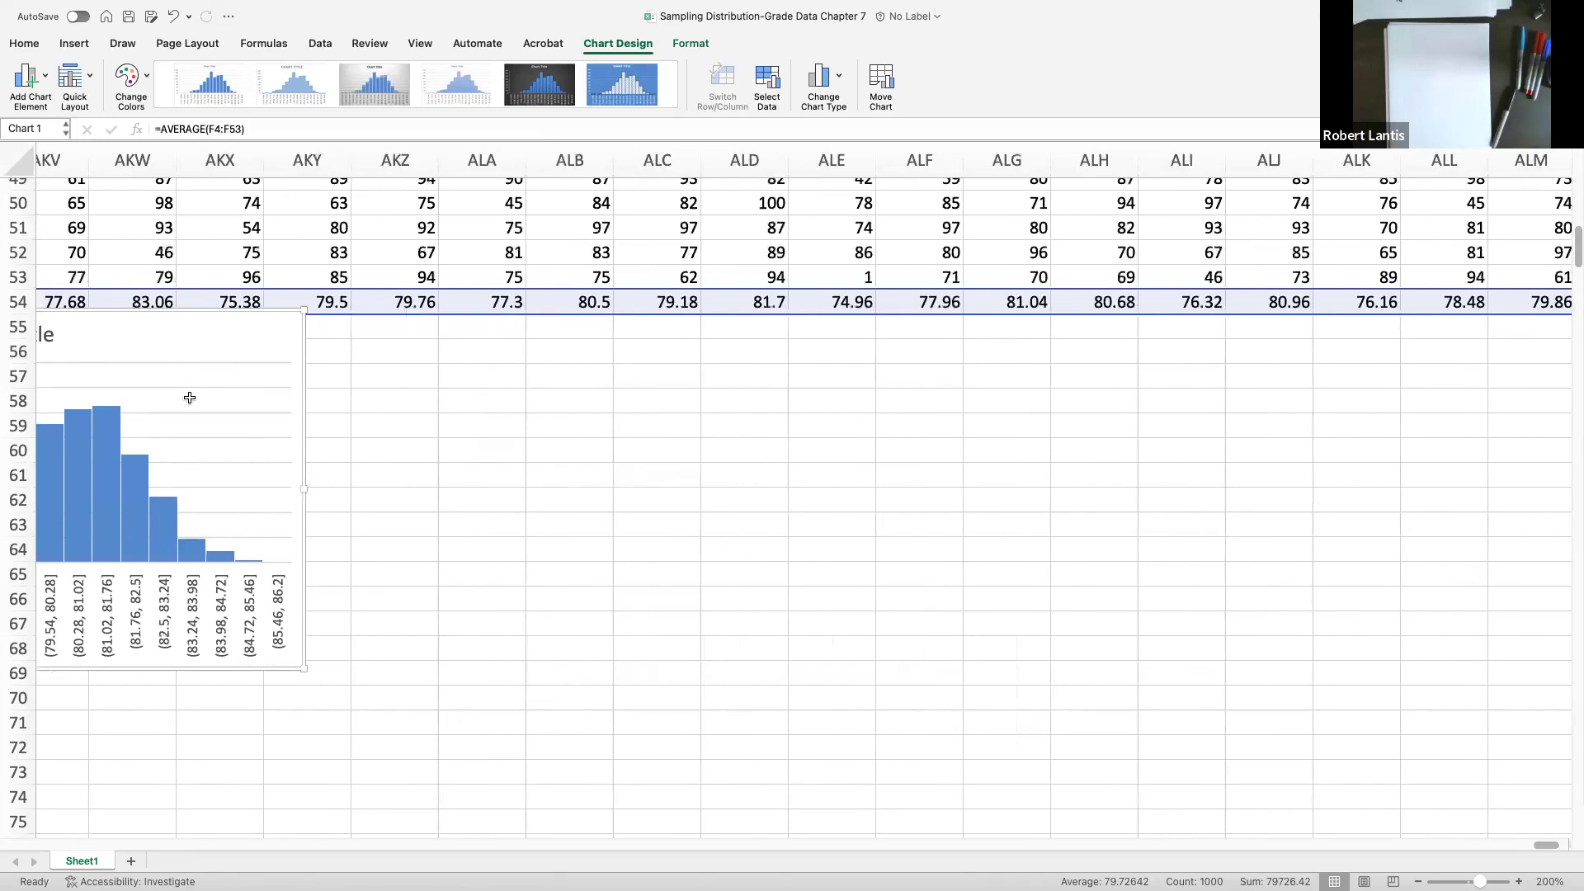
Step: Cut the histogram from the far columns and paste it below Variance of Sample Means, starting at column E
{"action": "key", "text": "Delete"}
{"action": "scroll", "coordinate": [308, 449], "scroll_direction": "left", "scroll_amount": 6}
{"action": "scroll", "coordinate": [375, 453], "scroll_direction": "left", "scroll_amount": 5}
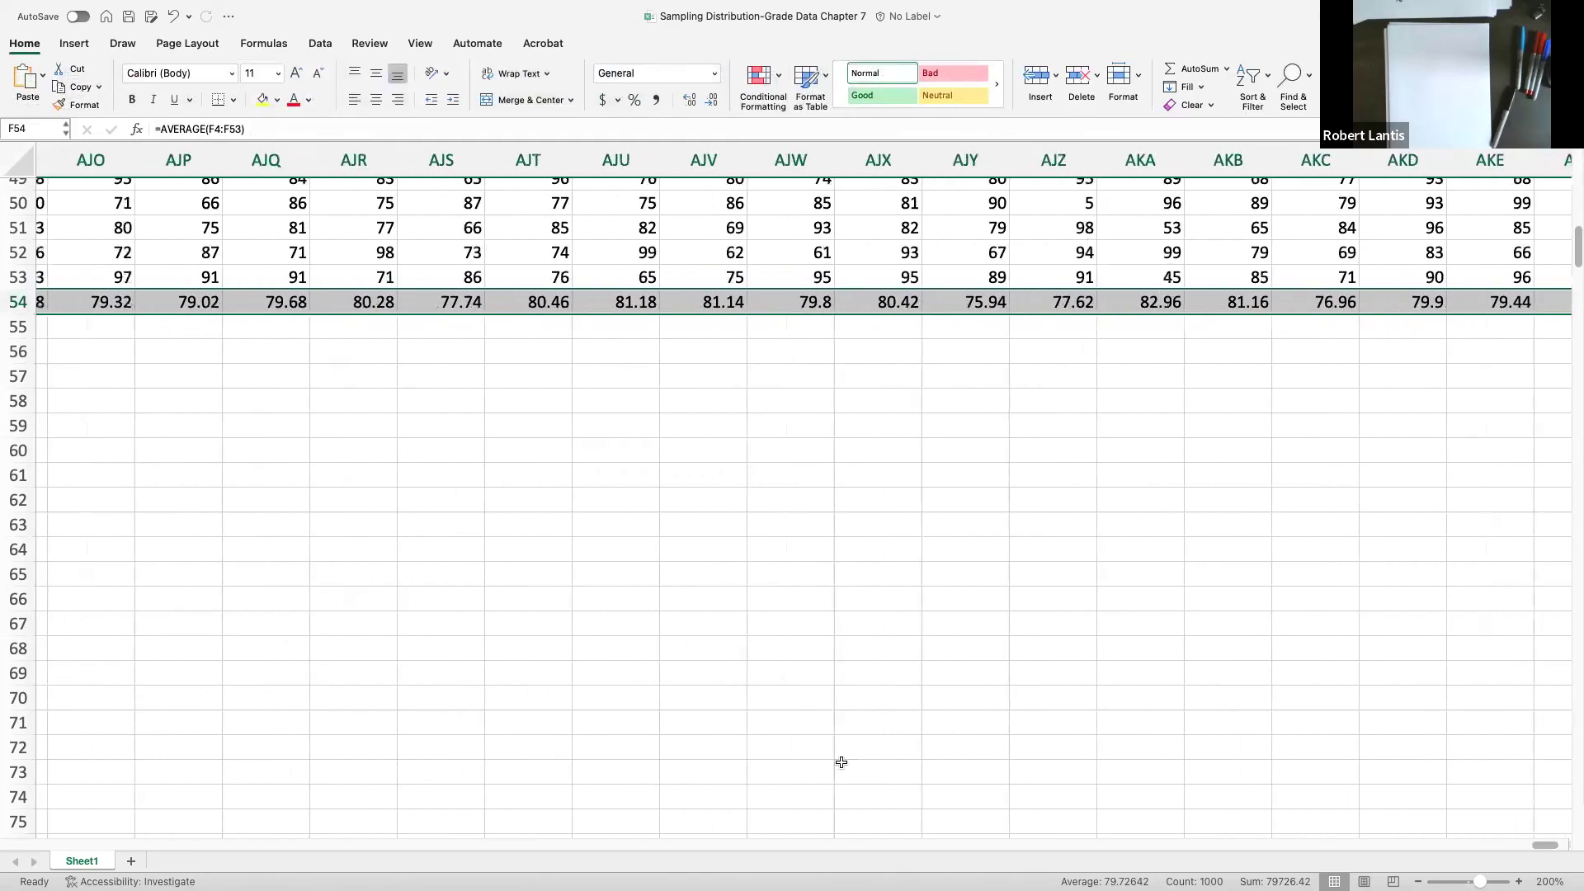
{"action": "left_click_drag", "start_coordinate": [1491, 847], "coordinate": [8, 838]}
{"action": "scroll", "coordinate": [418, 644], "scroll_direction": "up", "scroll_amount": 3}
{"action": "left_click", "coordinate": [578, 616]}
{"action": "key", "text": "super+z"}
{"action": "left_click_drag", "start_coordinate": [611, 619], "coordinate": [613, 504]}
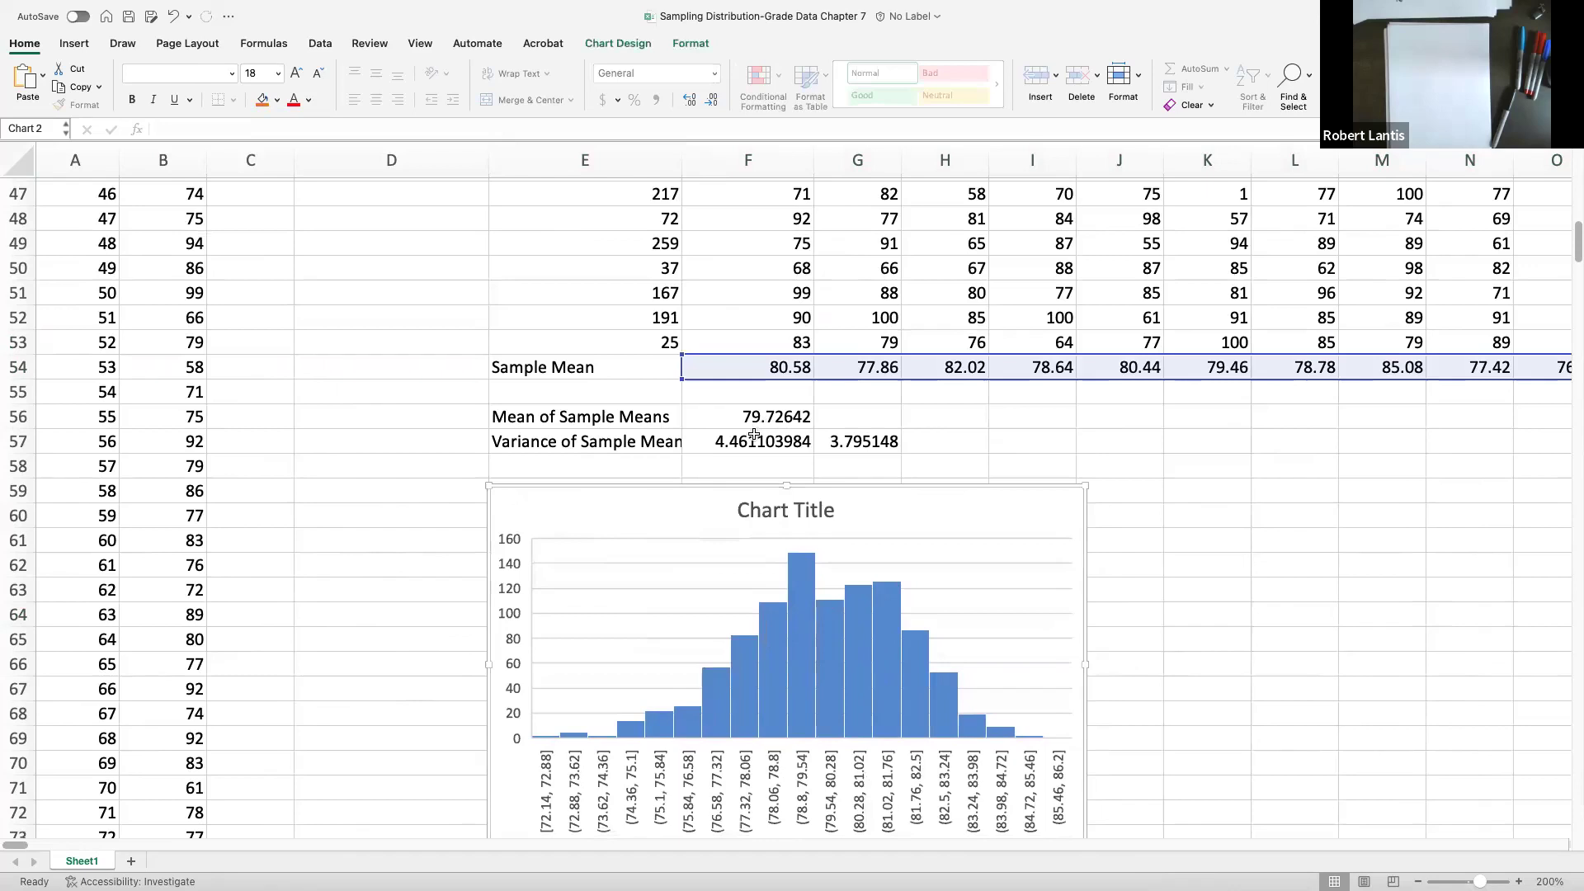
Step: Remove the finite population correction from the theoretical variance in G57, leaving the formula =(G1/K2)
{"action": "scroll", "coordinate": [768, 423], "scroll_direction": "up", "scroll_amount": 15}
{"action": "scroll", "coordinate": [706, 289], "scroll_direction": "down", "scroll_amount": 1}
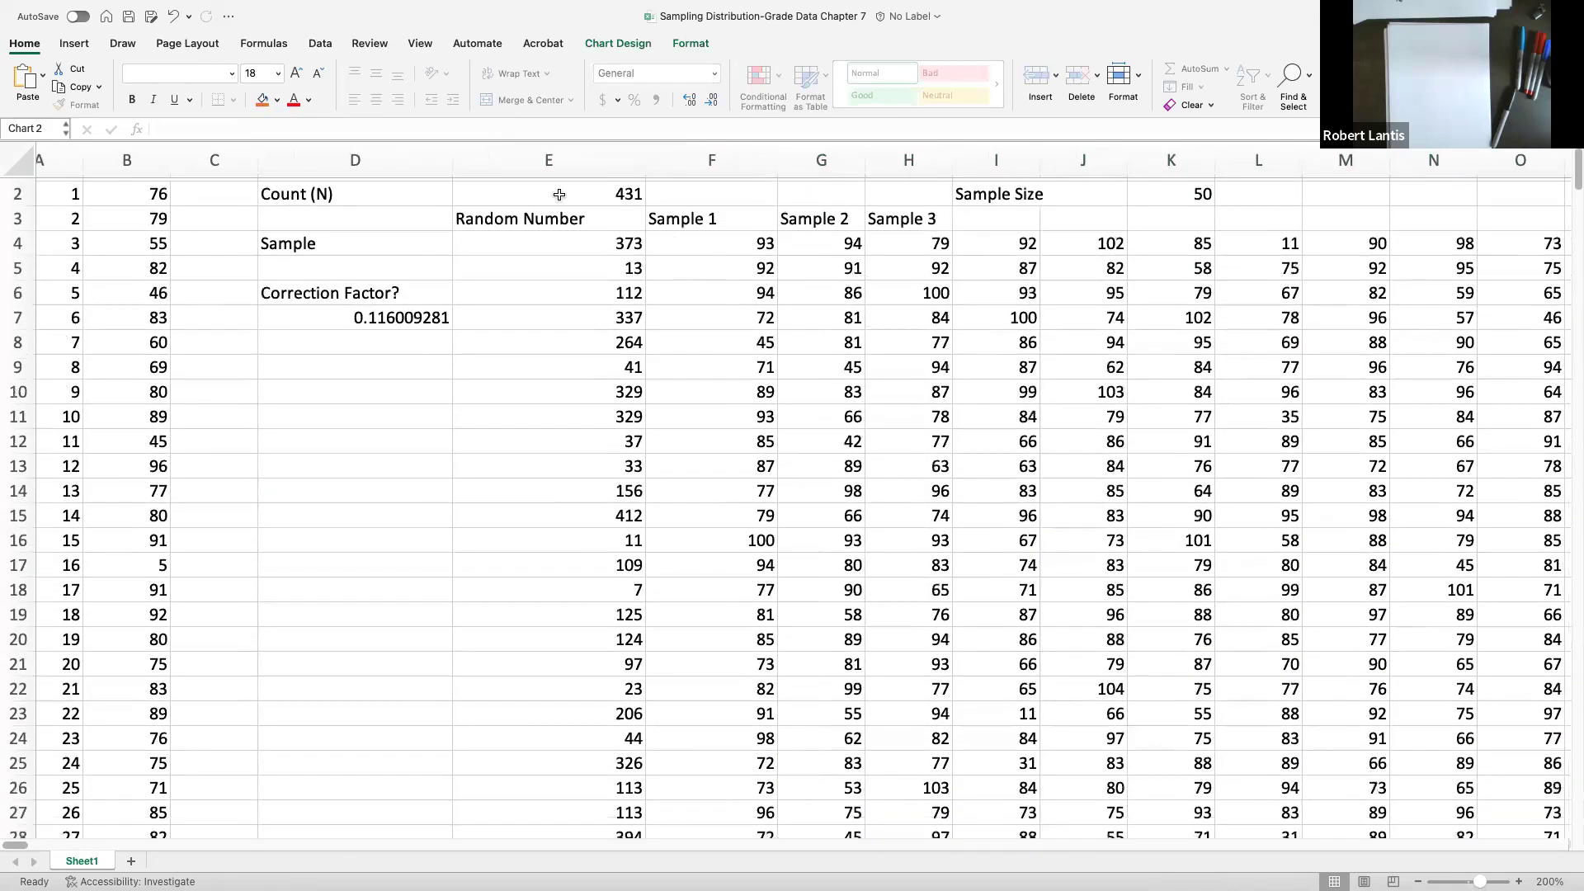
{"action": "scroll", "coordinate": [677, 372], "scroll_direction": "up", "scroll_amount": 1}
{"action": "scroll", "coordinate": [677, 371], "scroll_direction": "right", "scroll_amount": 1}
{"action": "scroll", "coordinate": [635, 465], "scroll_direction": "down", "scroll_amount": 17}
{"action": "scroll", "coordinate": [636, 466], "scroll_direction": "left", "scroll_amount": 1}
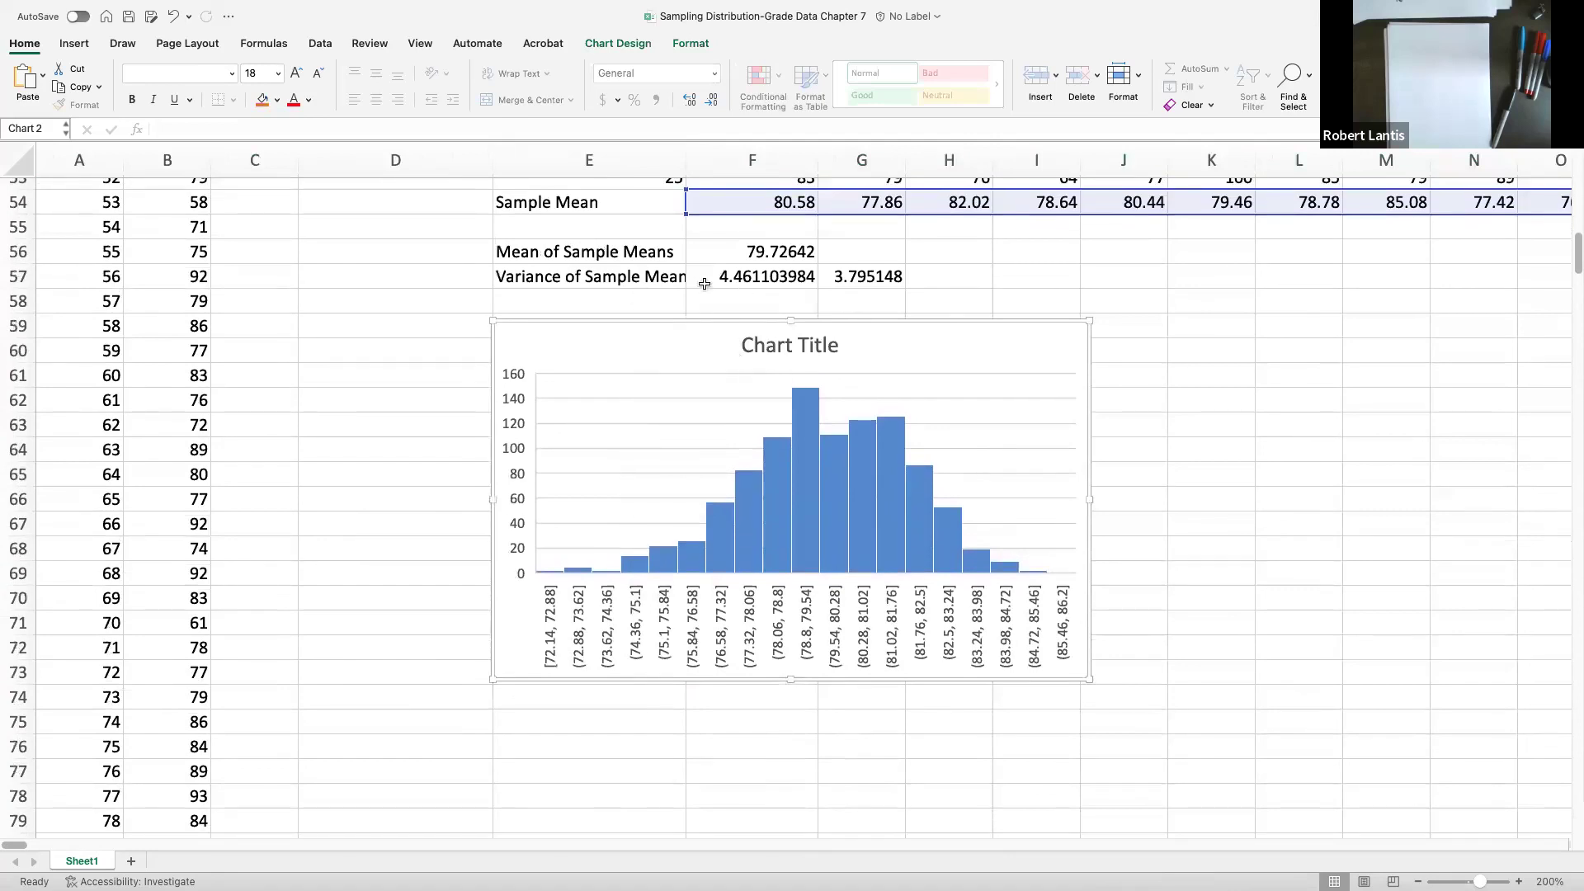
{"action": "left_click", "coordinate": [882, 279]}
{"action": "left_click", "coordinate": [785, 273]}
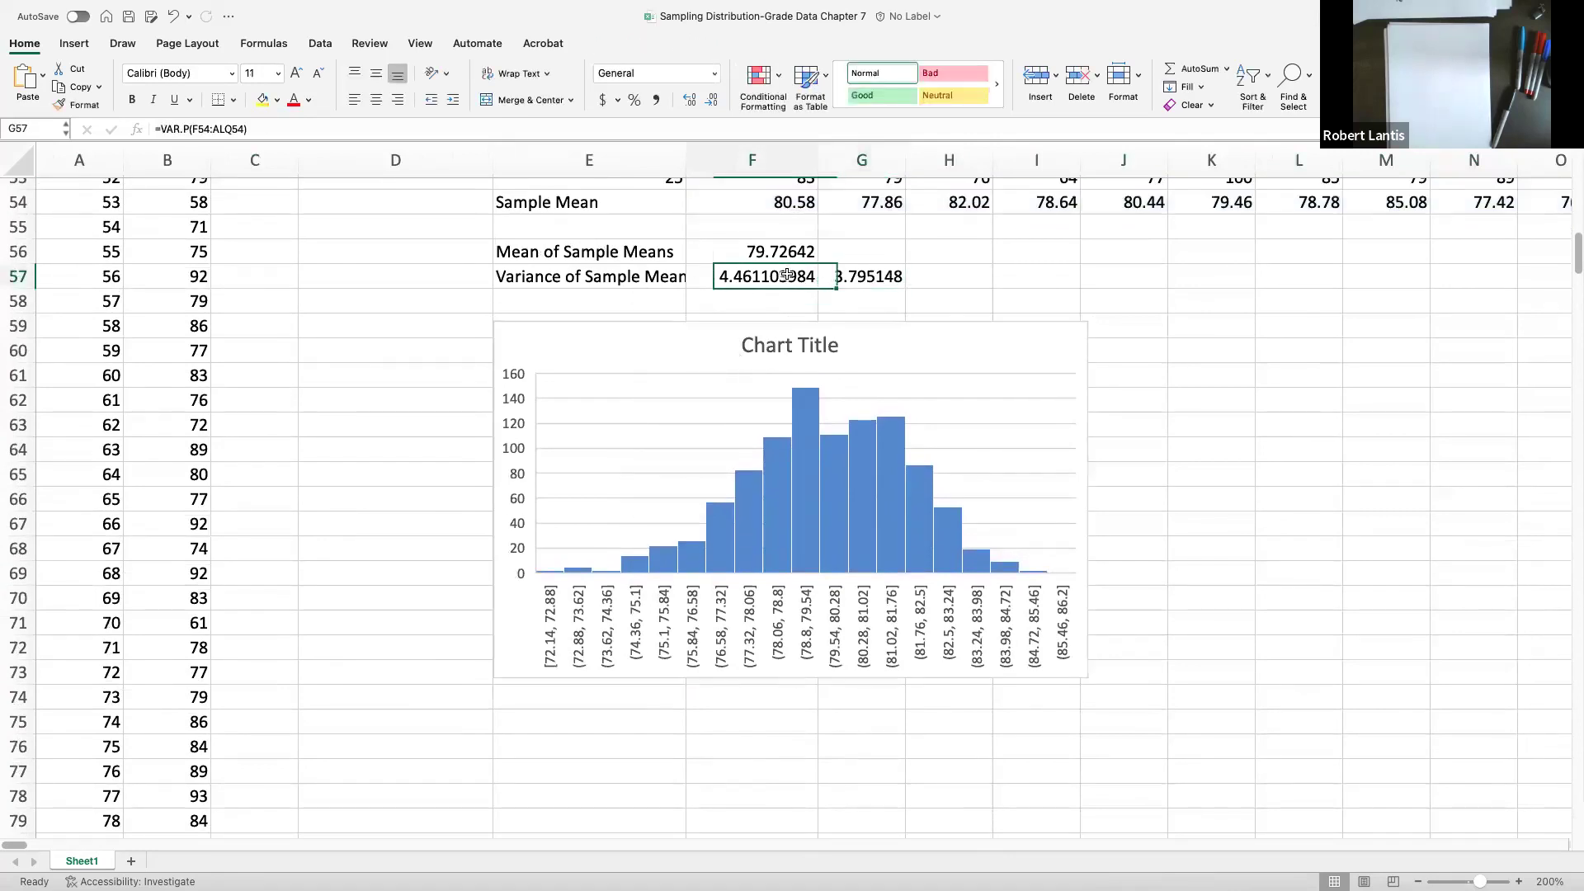
{"action": "left_click", "coordinate": [867, 276]}
{"action": "left_click_drag", "start_coordinate": [305, 129], "coordinate": [193, 128]}
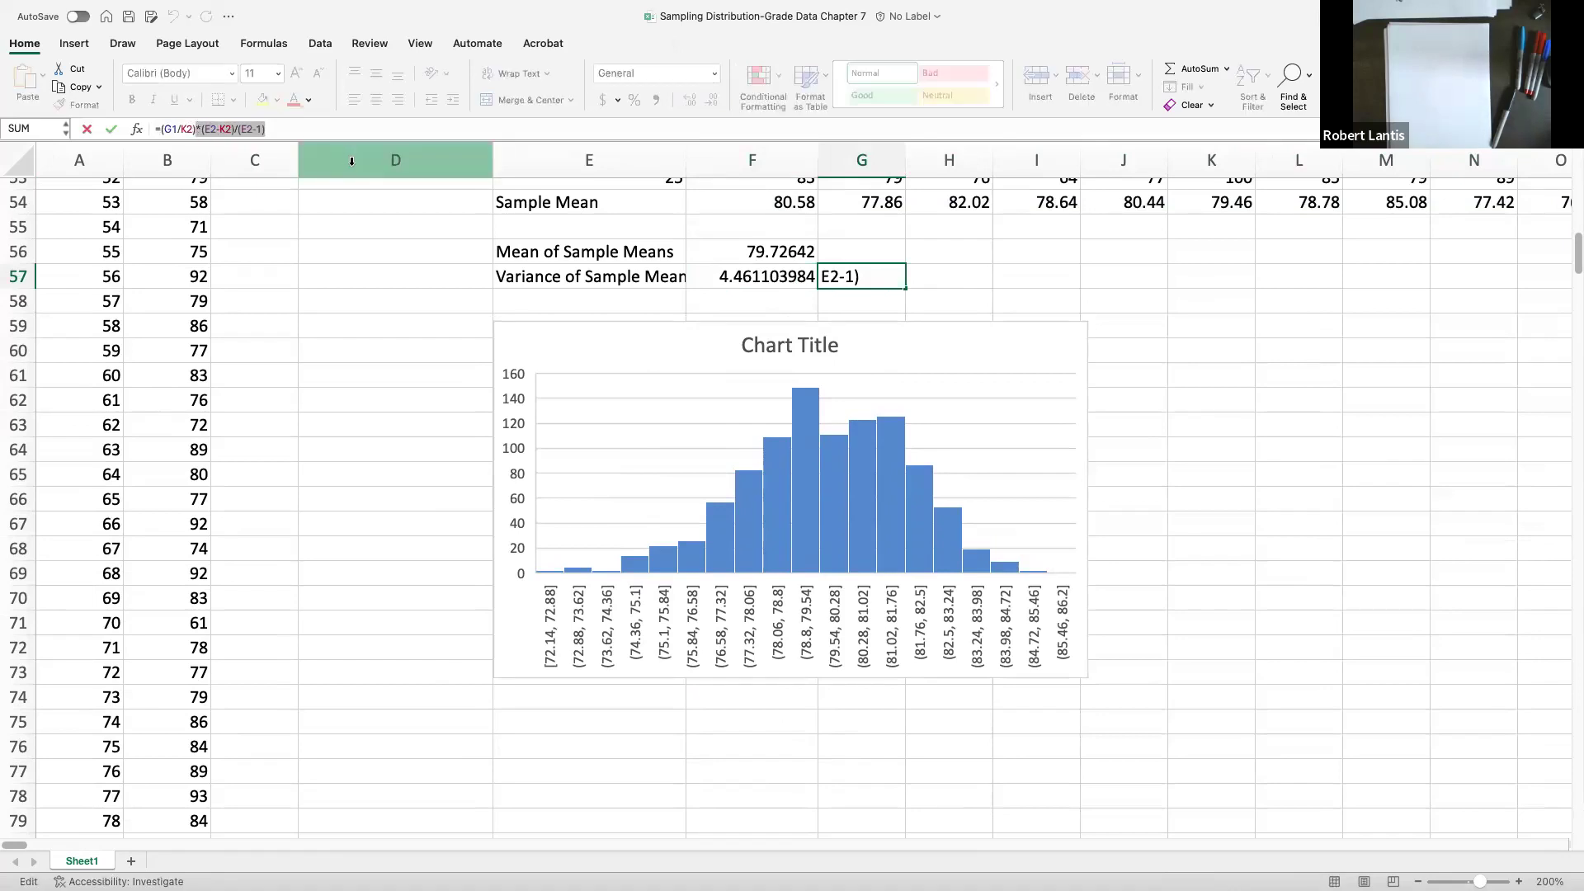
{"action": "key", "text": "Return"}
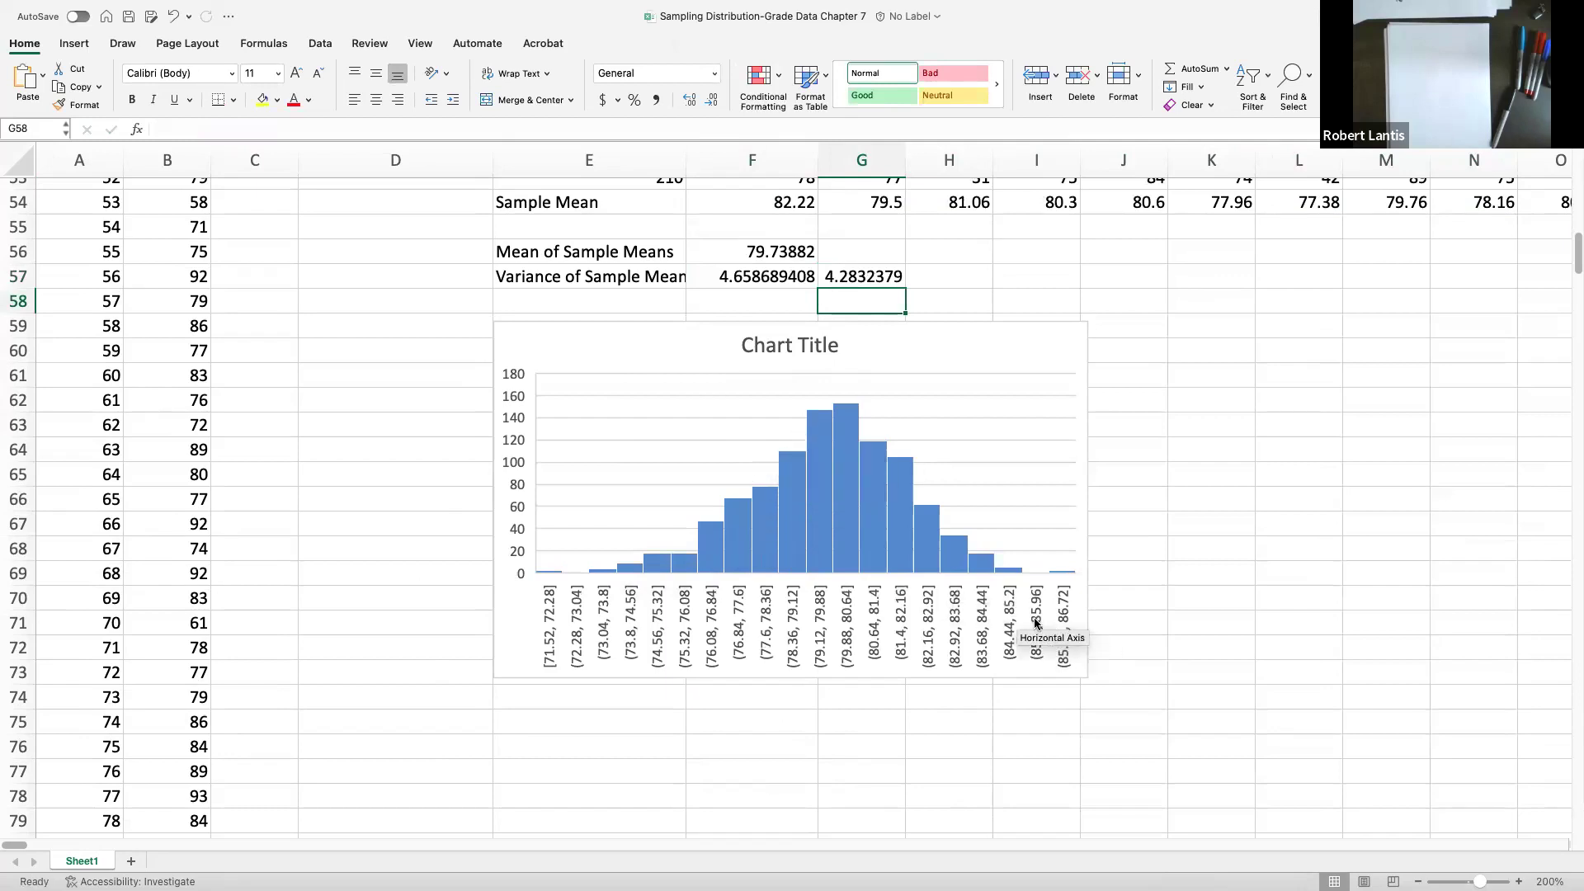
{"action": "scroll", "coordinate": [998, 627], "scroll_direction": "up", "scroll_amount": 15}
{"action": "scroll", "coordinate": [998, 627], "scroll_direction": "right", "scroll_amount": 2}
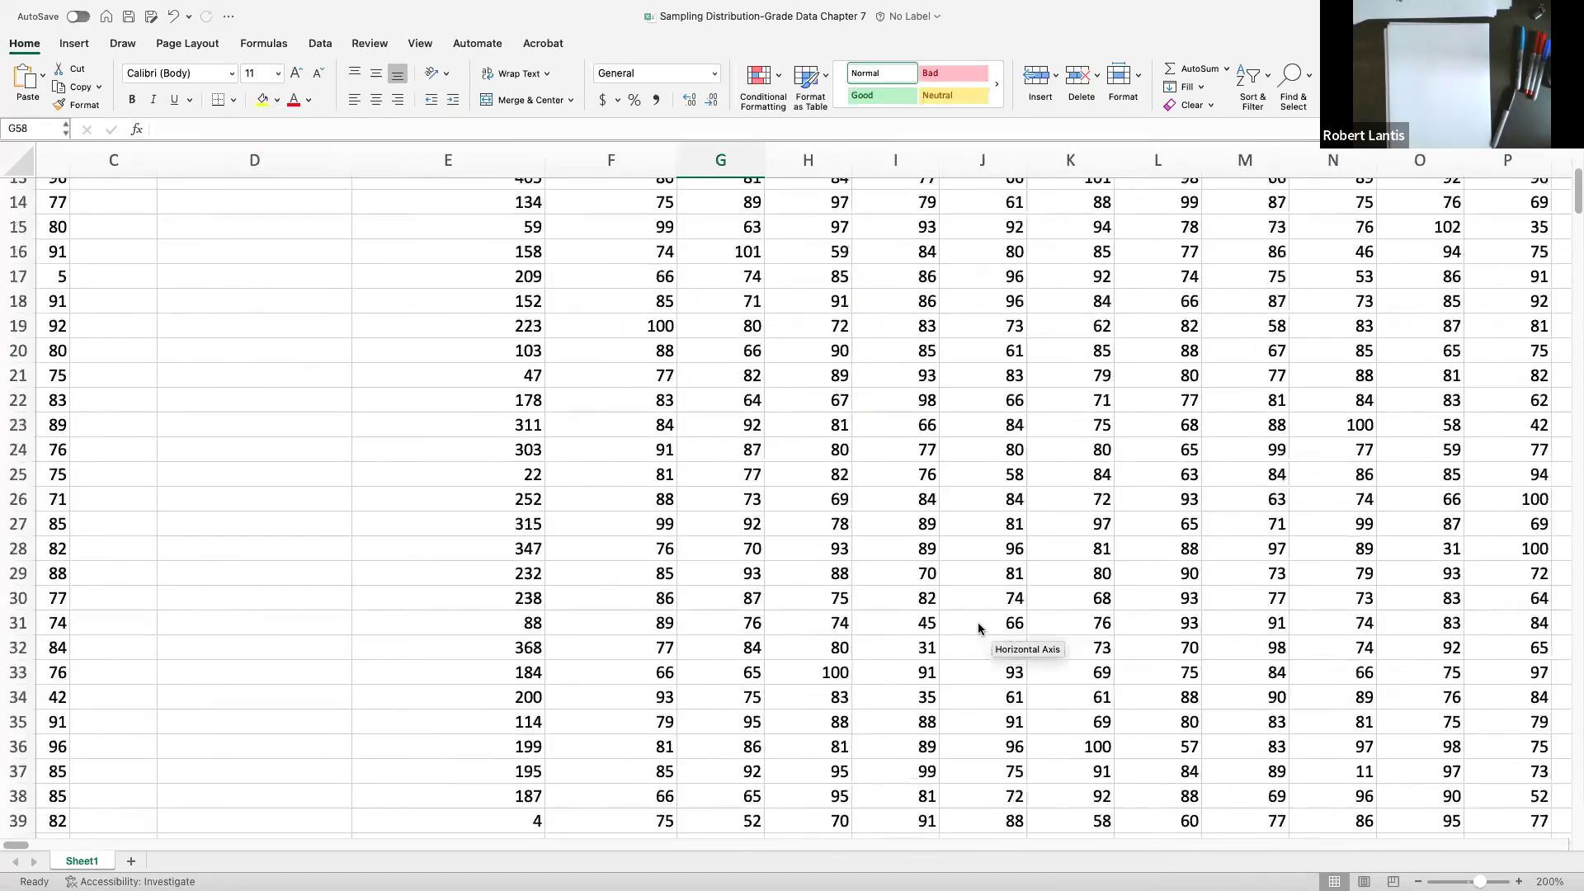
{"action": "scroll", "coordinate": [1068, 223], "scroll_direction": "down", "scroll_amount": 1}
{"action": "scroll", "coordinate": [1073, 214], "scroll_direction": "up", "scroll_amount": 1}
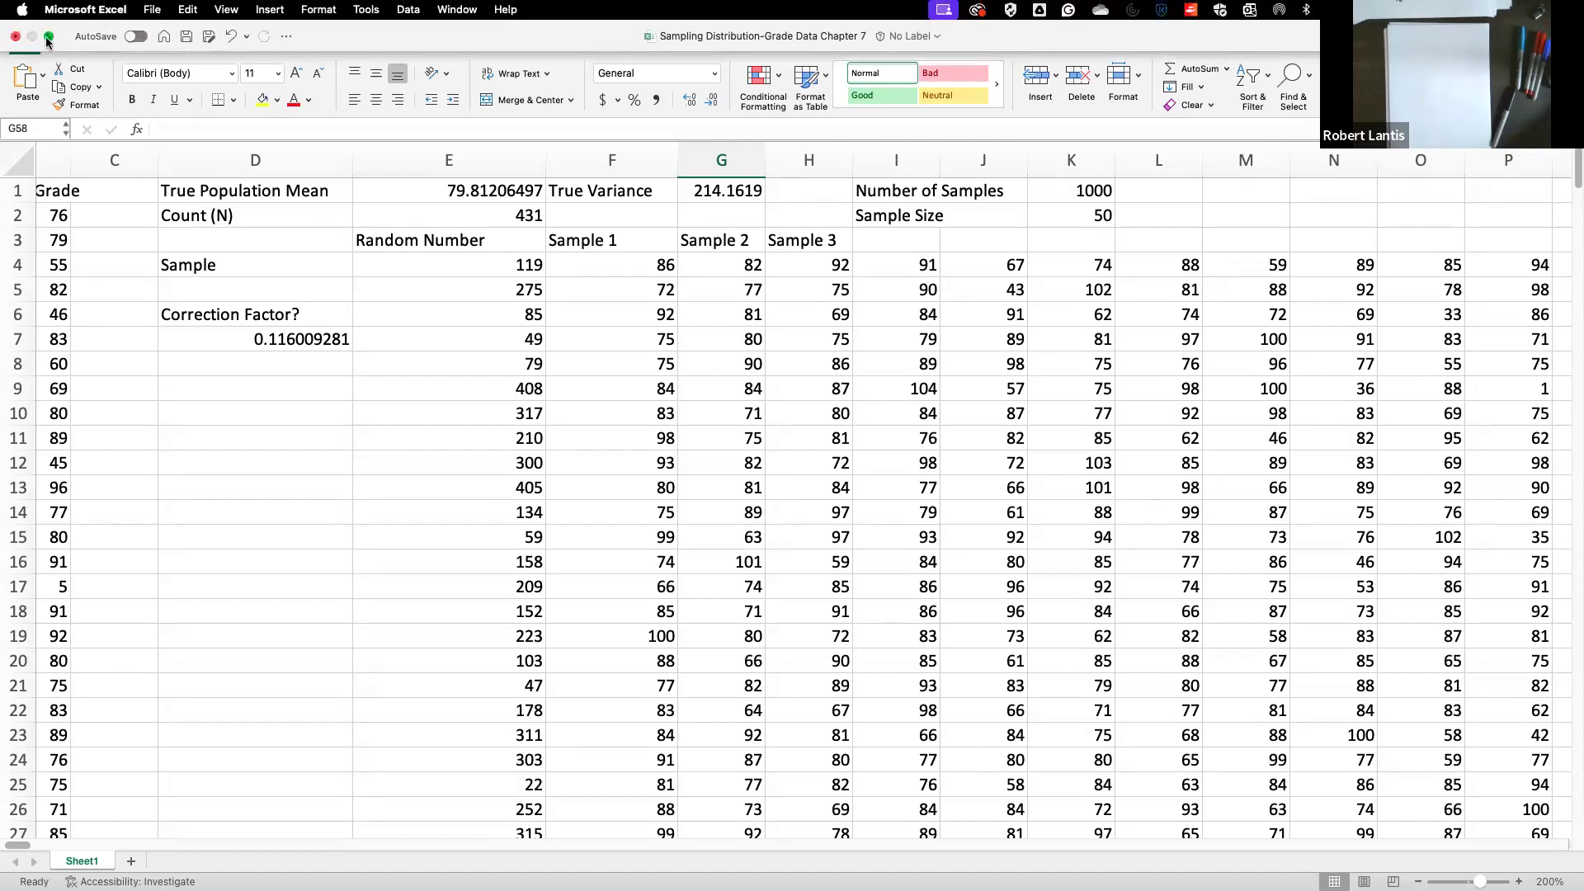
Step: Switch from Excel to the Chapter 7 folder in Summer 2024 E370, open the NBA Sample Distribution do-file in Stata, and run its global path line
{"action": "left_click", "coordinate": [49, 36]}
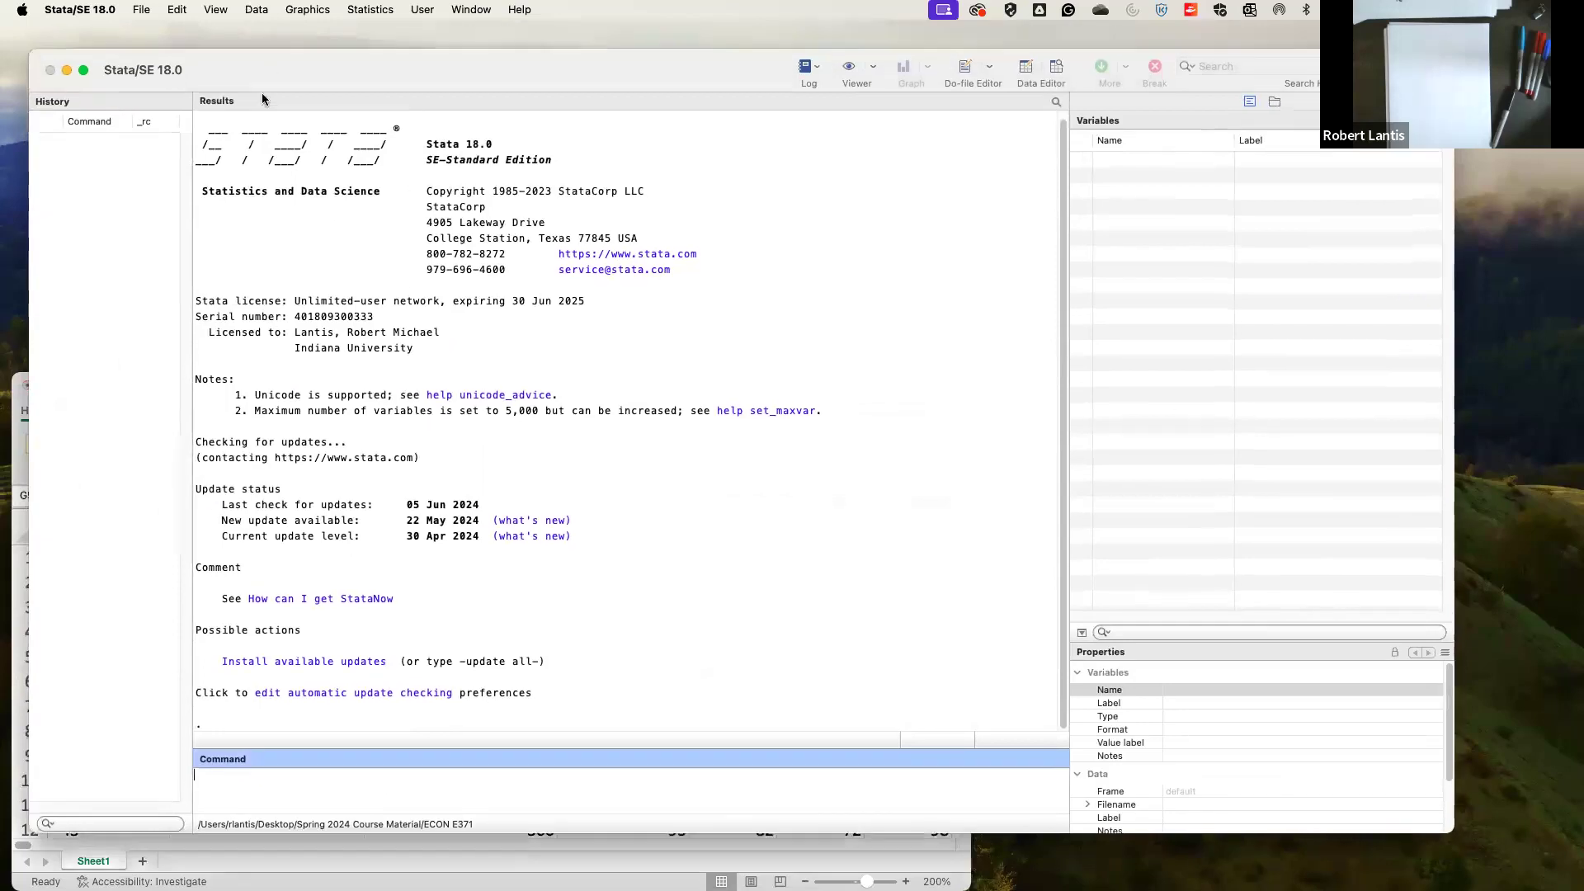
{"action": "left_click_drag", "start_coordinate": [248, 64], "coordinate": [233, 243]}
{"action": "left_click", "coordinate": [526, 149]}
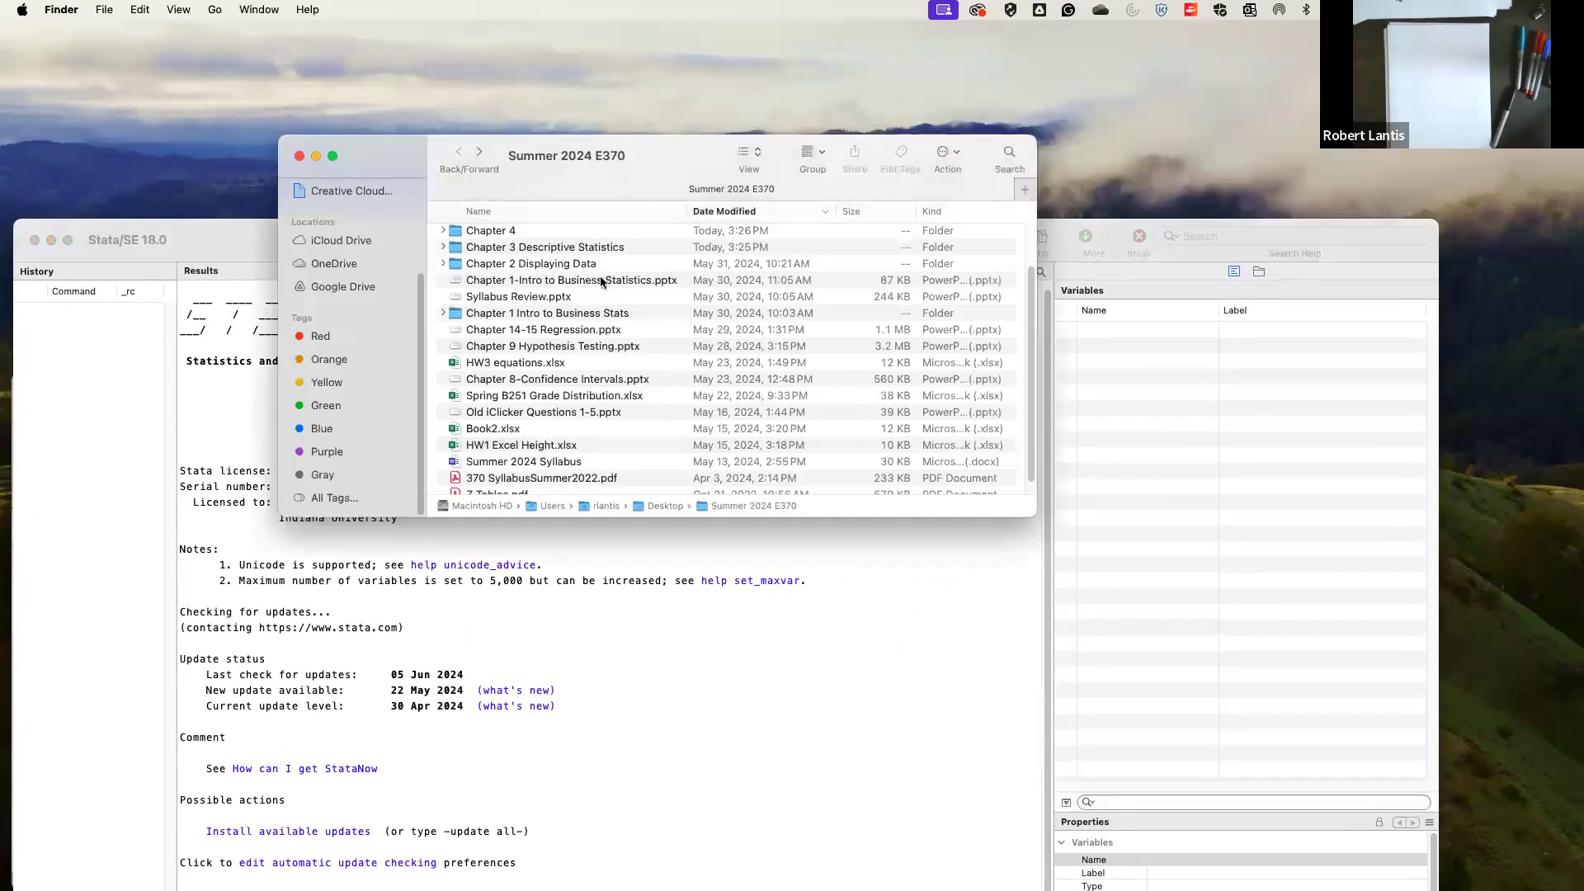
{"action": "scroll", "coordinate": [560, 341], "scroll_direction": "up", "scroll_amount": 2}
{"action": "double_click", "coordinate": [507, 253]}
{"action": "double_click", "coordinate": [529, 285]}
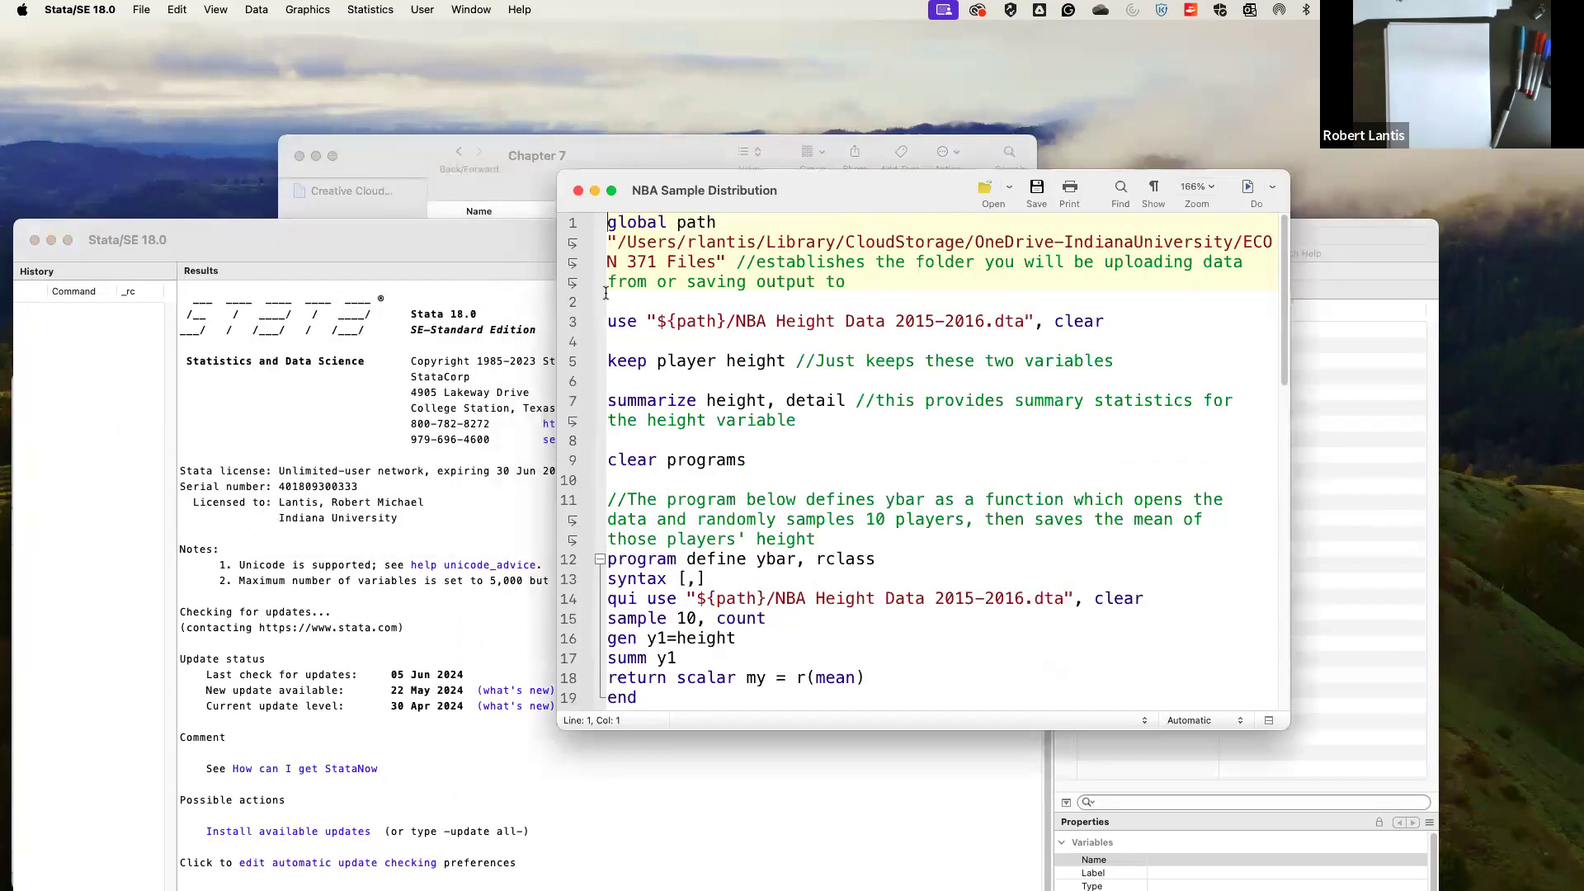
{"action": "left_click_drag", "start_coordinate": [608, 223], "coordinate": [862, 298]}
{"action": "left_click", "coordinate": [1246, 188]}
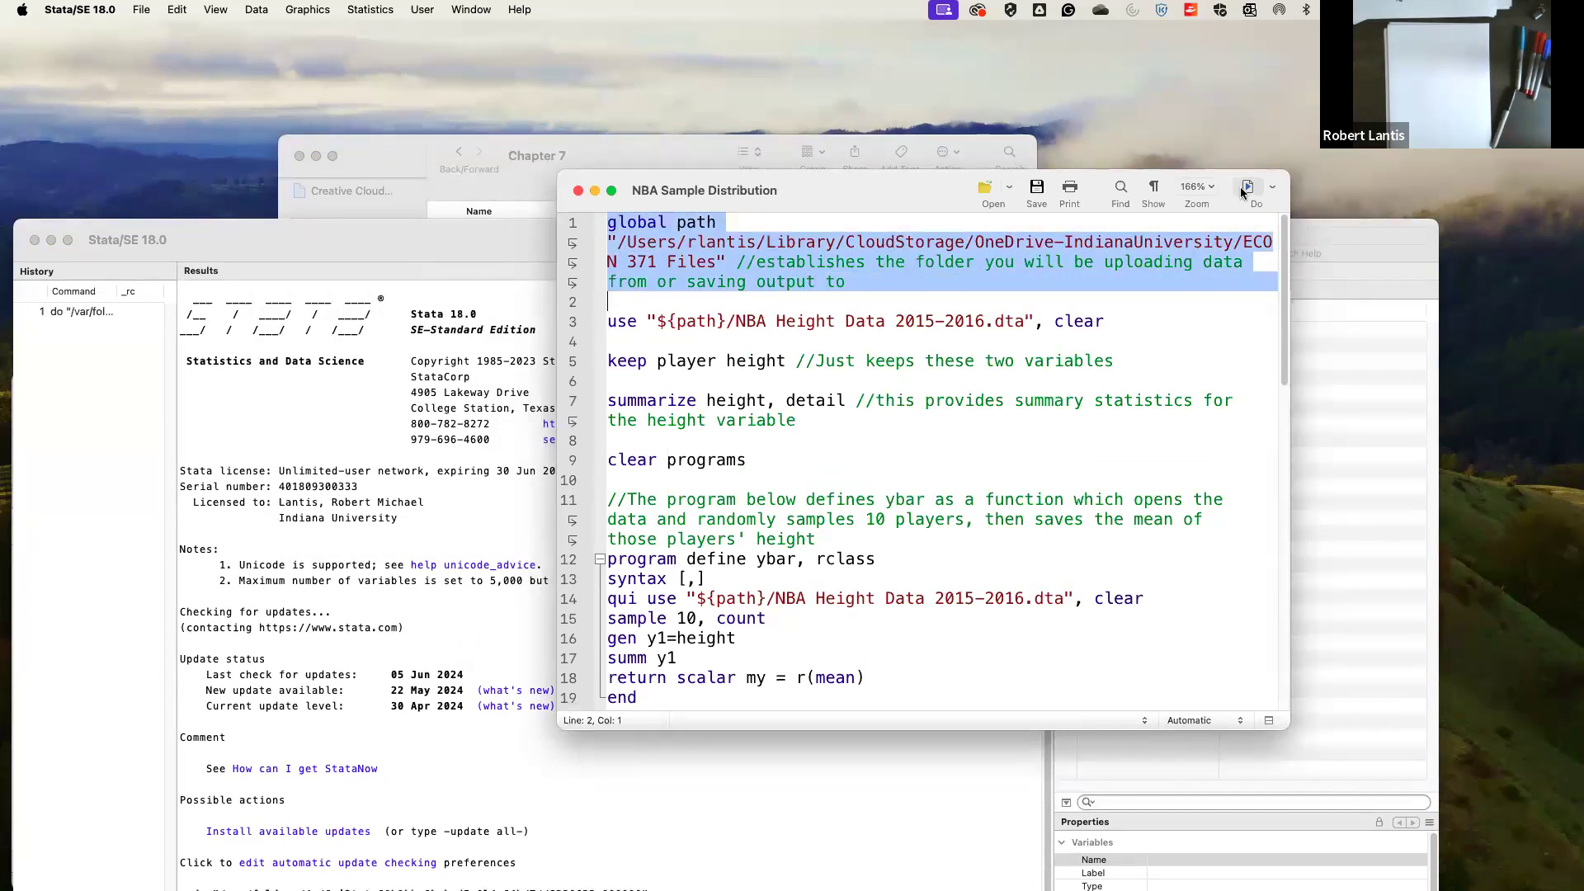
Step: Minimize the Chapter 7 folder window and arrange Stata's main window and the do-file editor so both are accessible
{"action": "left_click_drag", "start_coordinate": [334, 237], "coordinate": [294, 141]}
{"action": "left_click_drag", "start_coordinate": [560, 158], "coordinate": [566, 201]}
{"action": "left_click_drag", "start_coordinate": [637, 149], "coordinate": [1043, 66]}
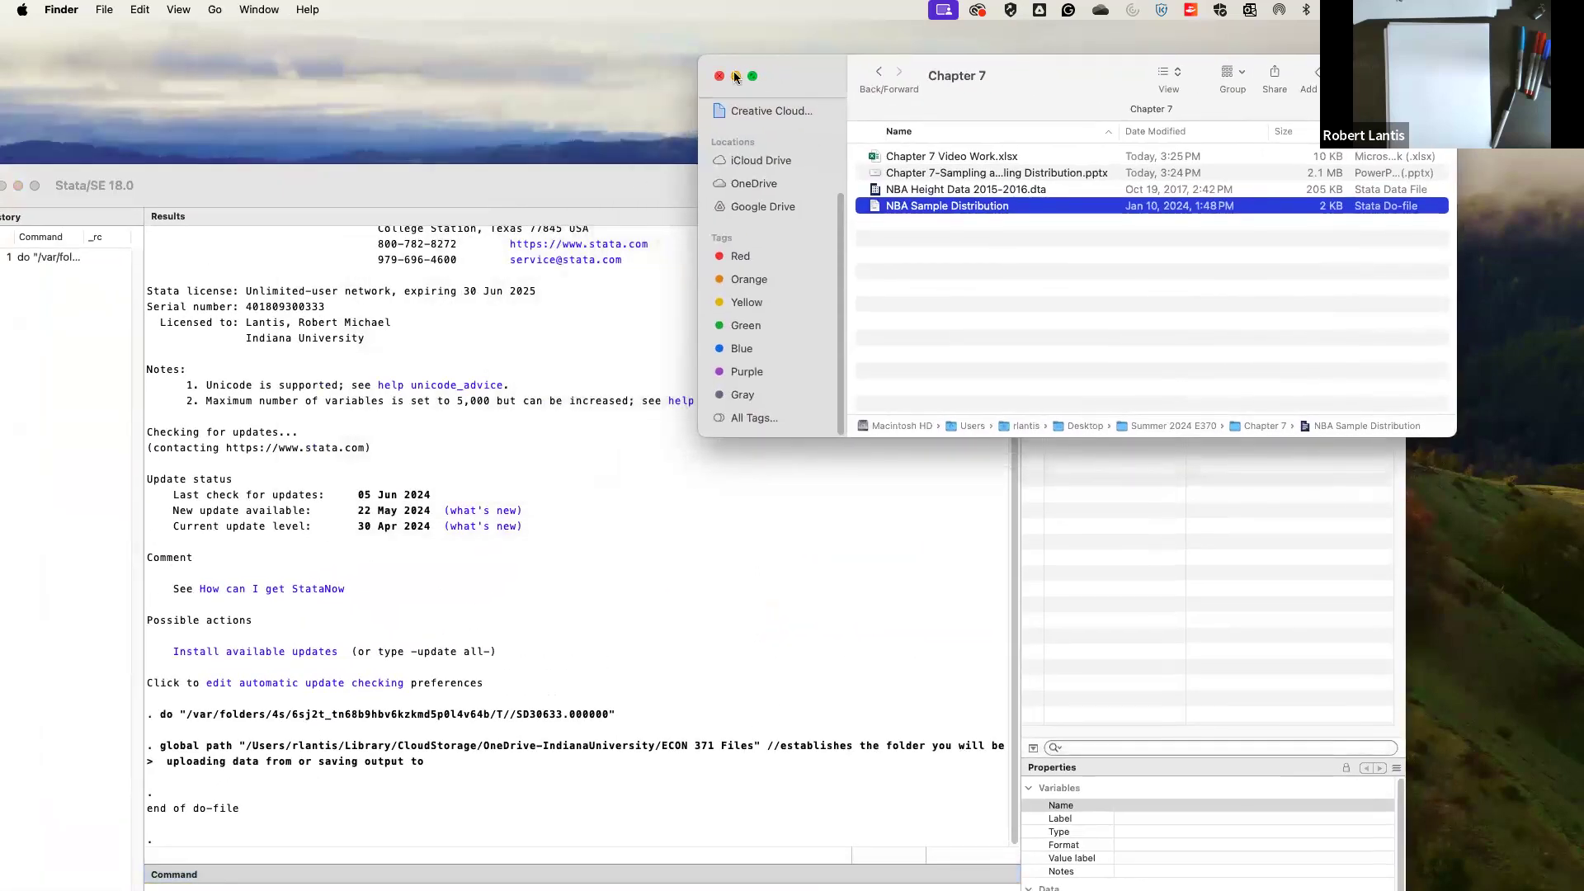
{"action": "left_click", "coordinate": [737, 77]}
{"action": "left_click_drag", "start_coordinate": [627, 136], "coordinate": [634, 315]}
{"action": "left_click_drag", "start_coordinate": [704, 184], "coordinate": [972, 53]}
{"action": "left_click_drag", "start_coordinate": [563, 303], "coordinate": [625, 127]}
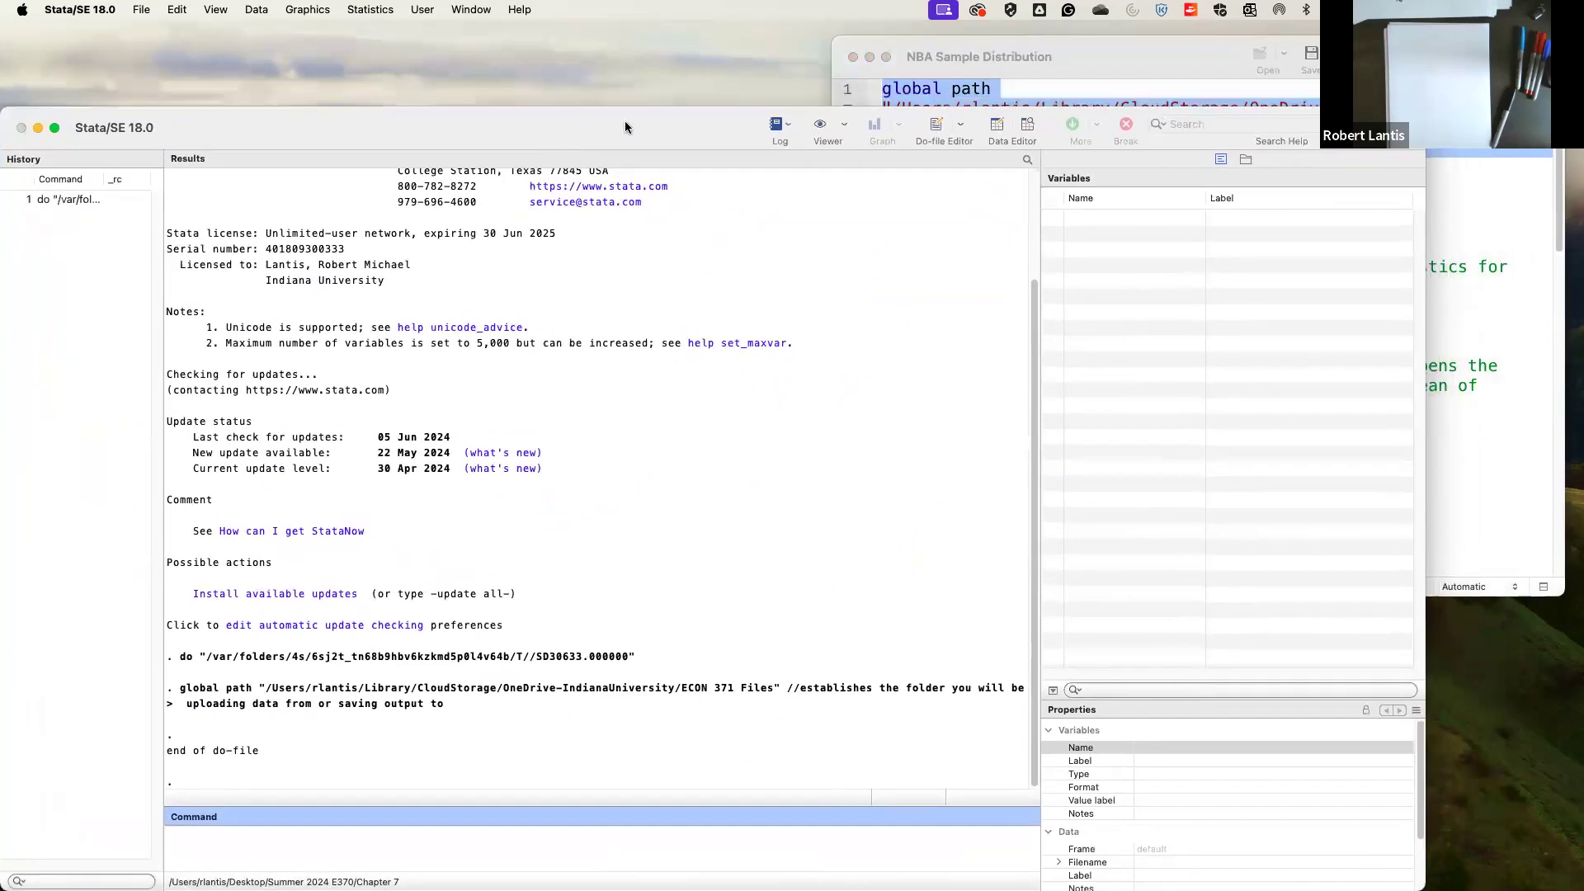
Step: Try to run the do-file section from loading NBA Height Data 2015-2016.dta through the end of the first ybar program
{"action": "left_click", "coordinate": [1111, 52]}
{"action": "left_click_drag", "start_coordinate": [904, 166], "coordinate": [988, 327]}
{"action": "key", "text": "super+shift+d"}
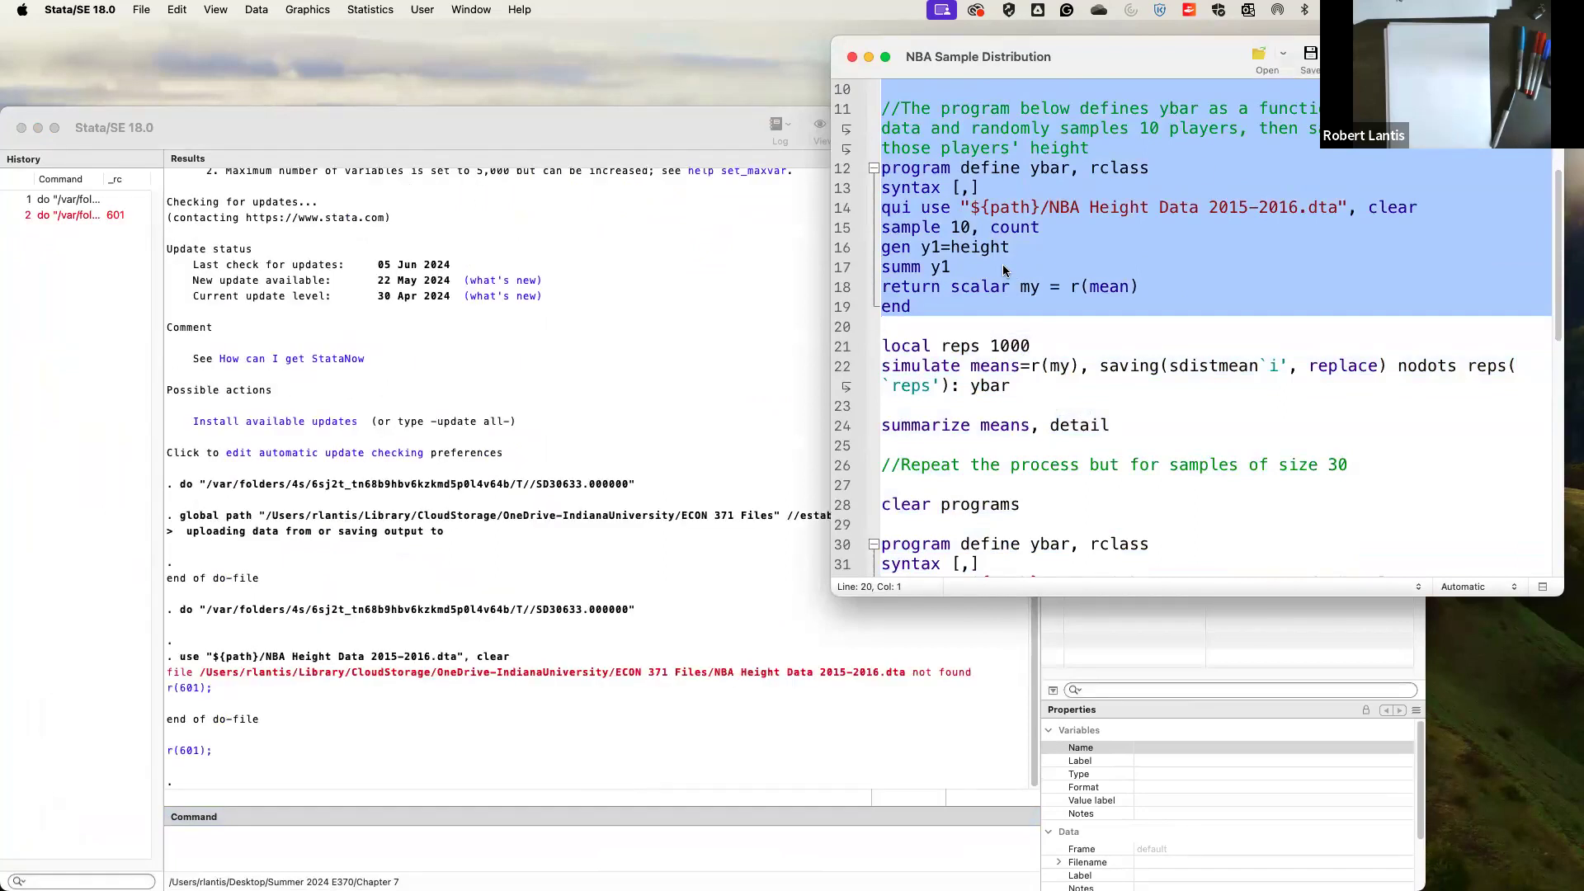
{"action": "scroll", "coordinate": [1004, 271], "scroll_direction": "up", "scroll_amount": 5}
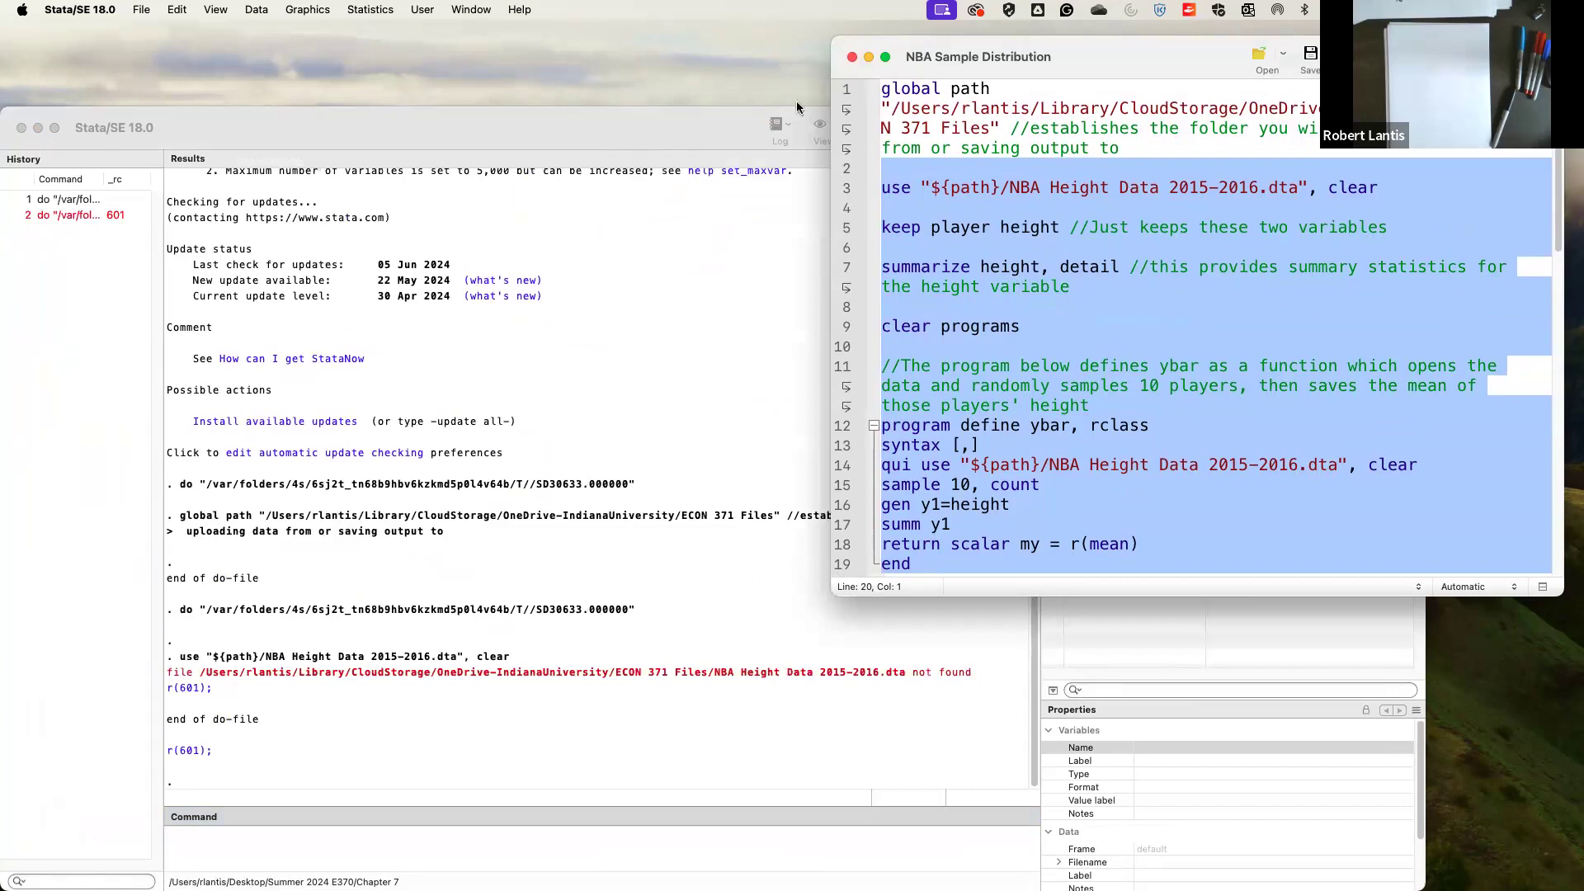
Step: Open the dataset NBA Height Data 2015-2016.dta from the Chapter 7 folder in Stata
{"action": "left_click", "coordinate": [242, 140]}
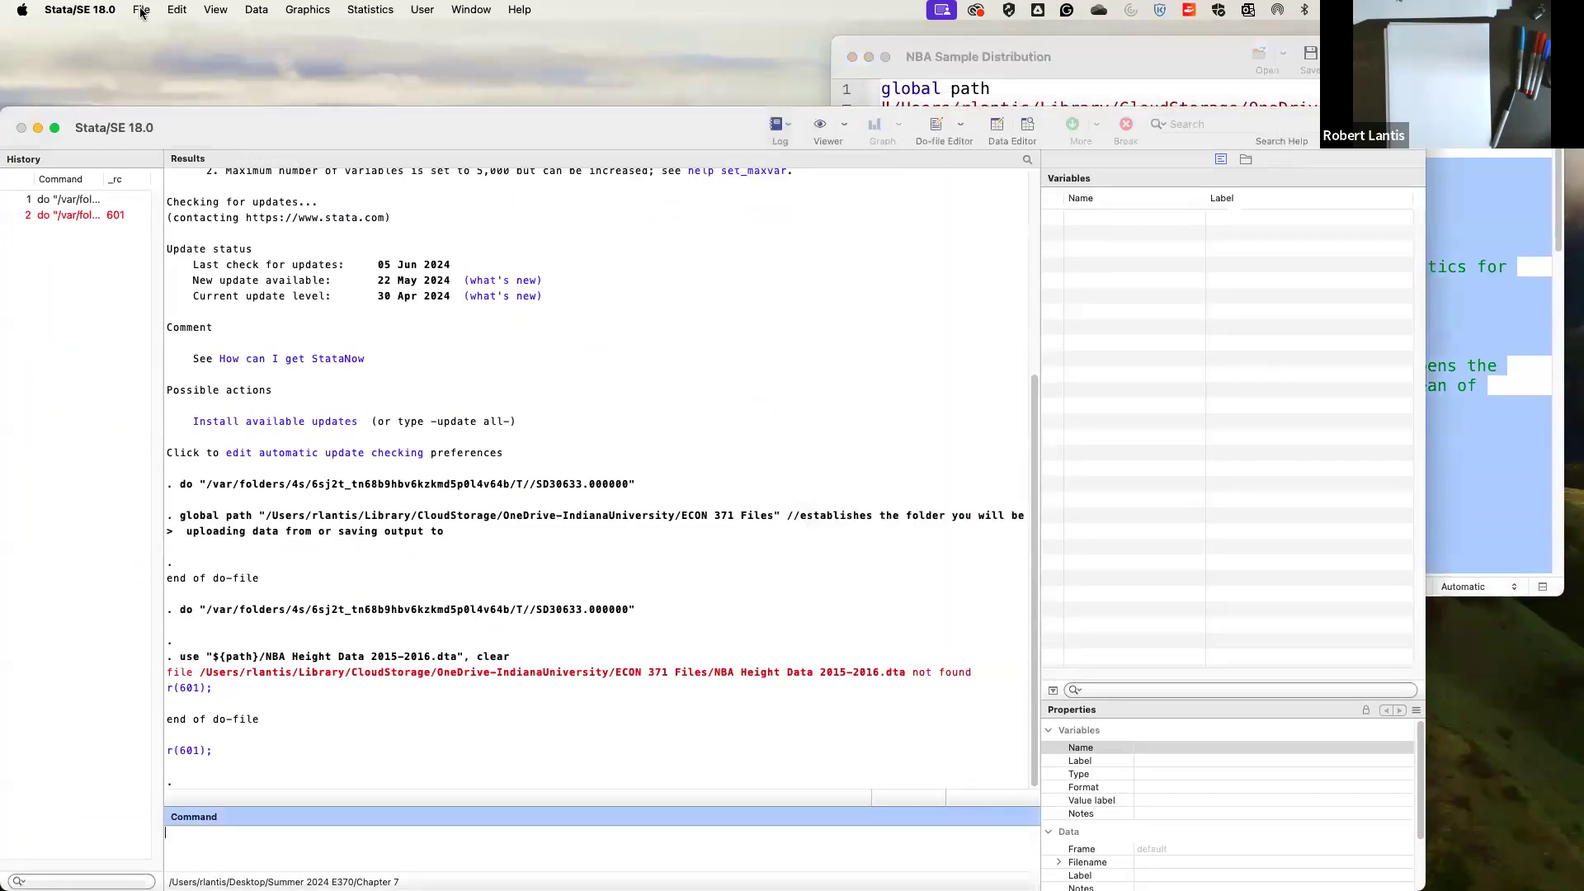
{"action": "left_click", "coordinate": [993, 104]}
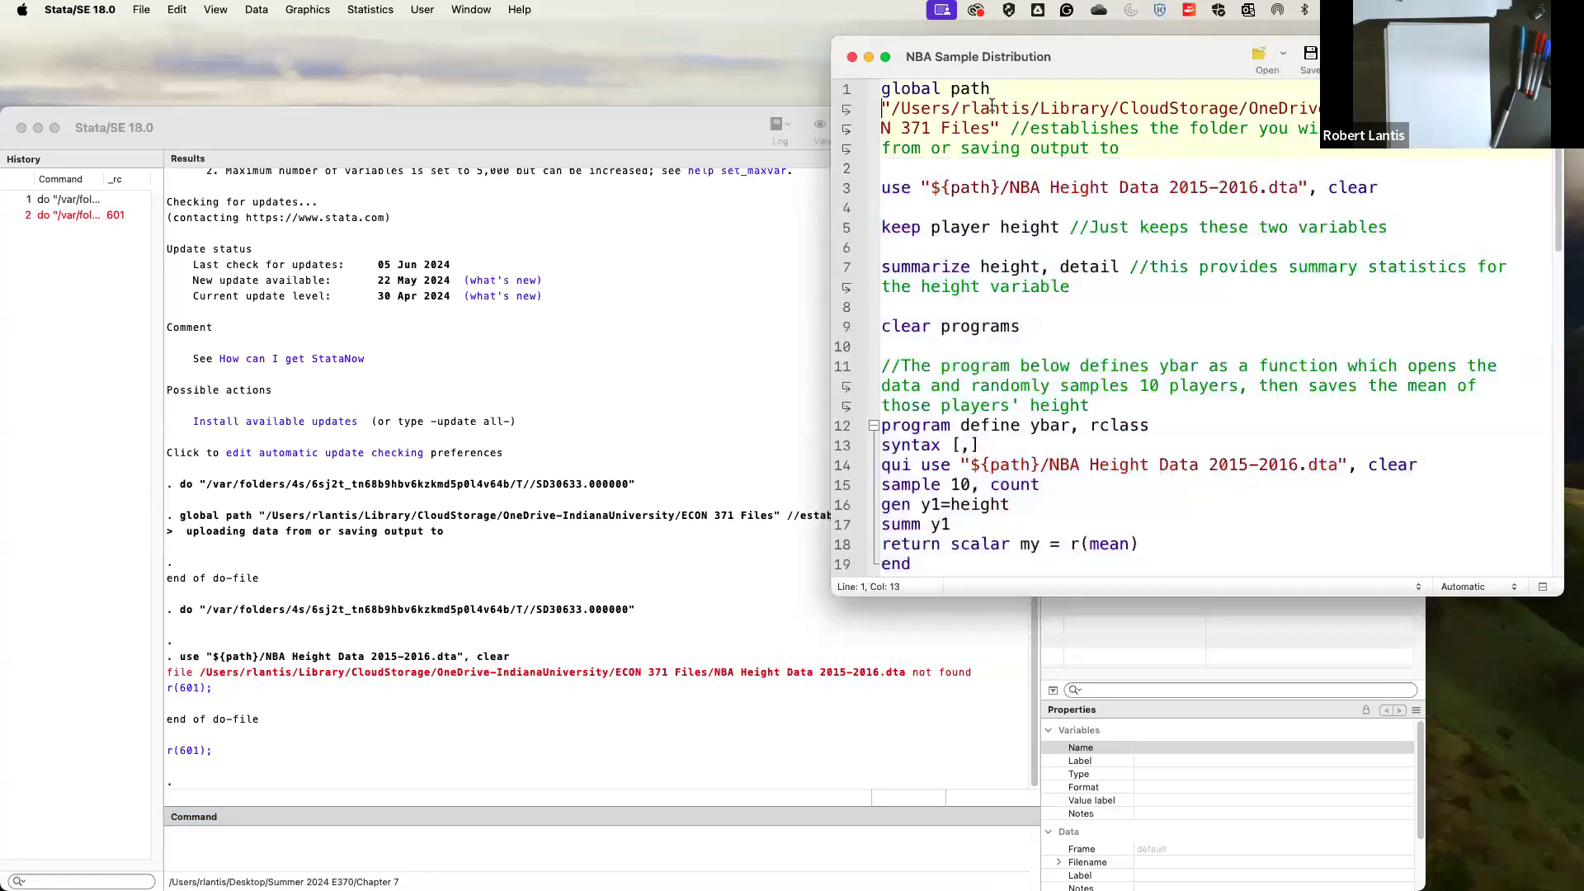
{"action": "left_click", "coordinate": [139, 12]}
{"action": "left_click", "coordinate": [165, 62]}
{"action": "double_click", "coordinate": [660, 249]}
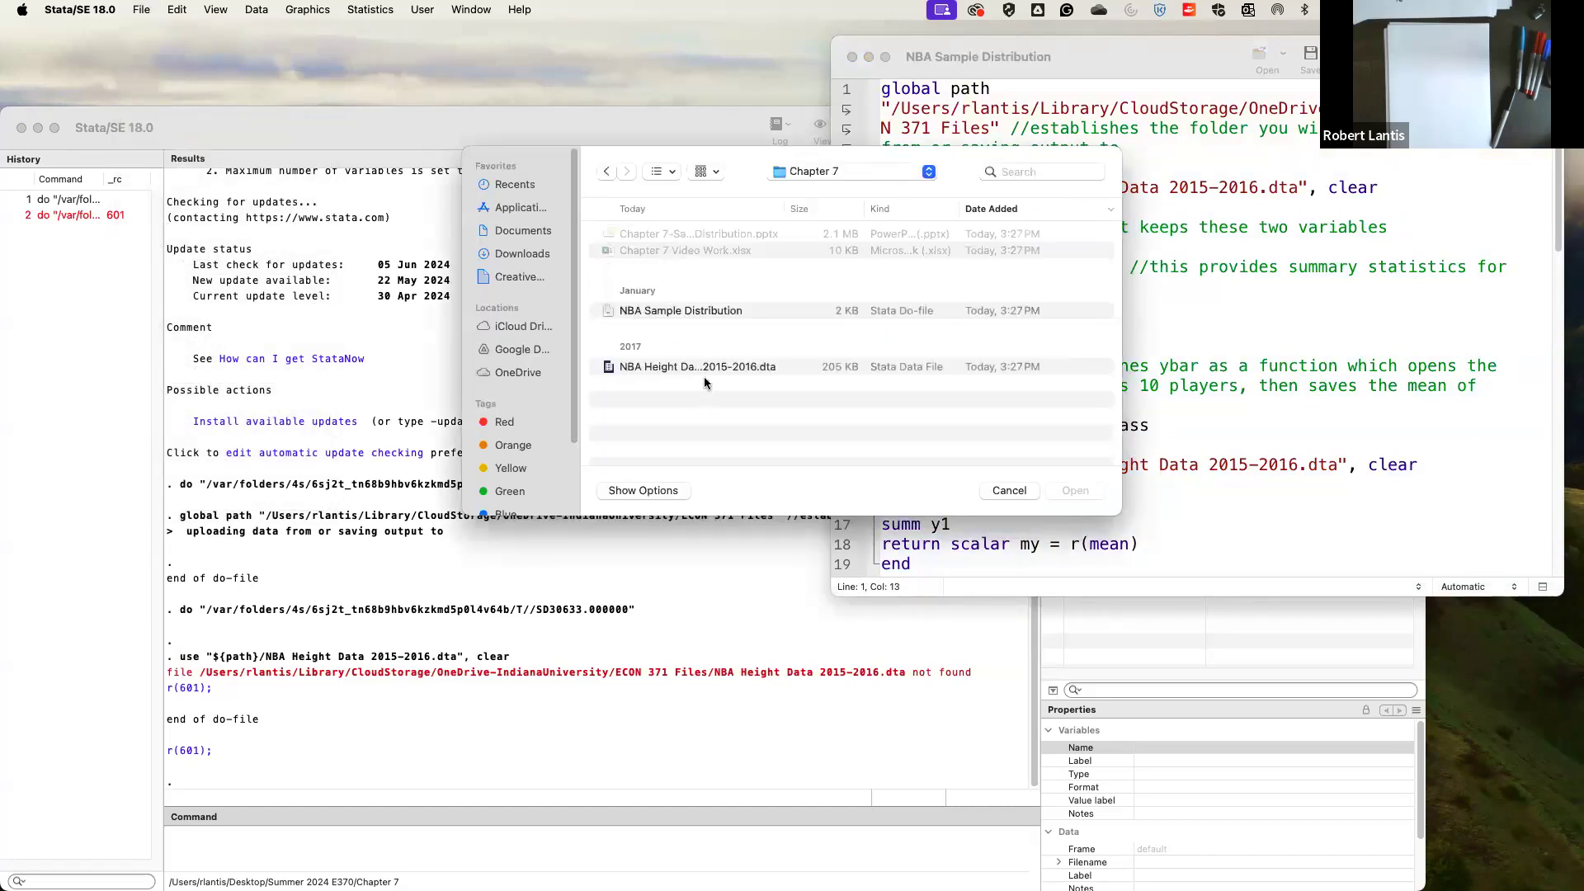
{"action": "left_click", "coordinate": [704, 367]}
{"action": "left_click", "coordinate": [1075, 490]}
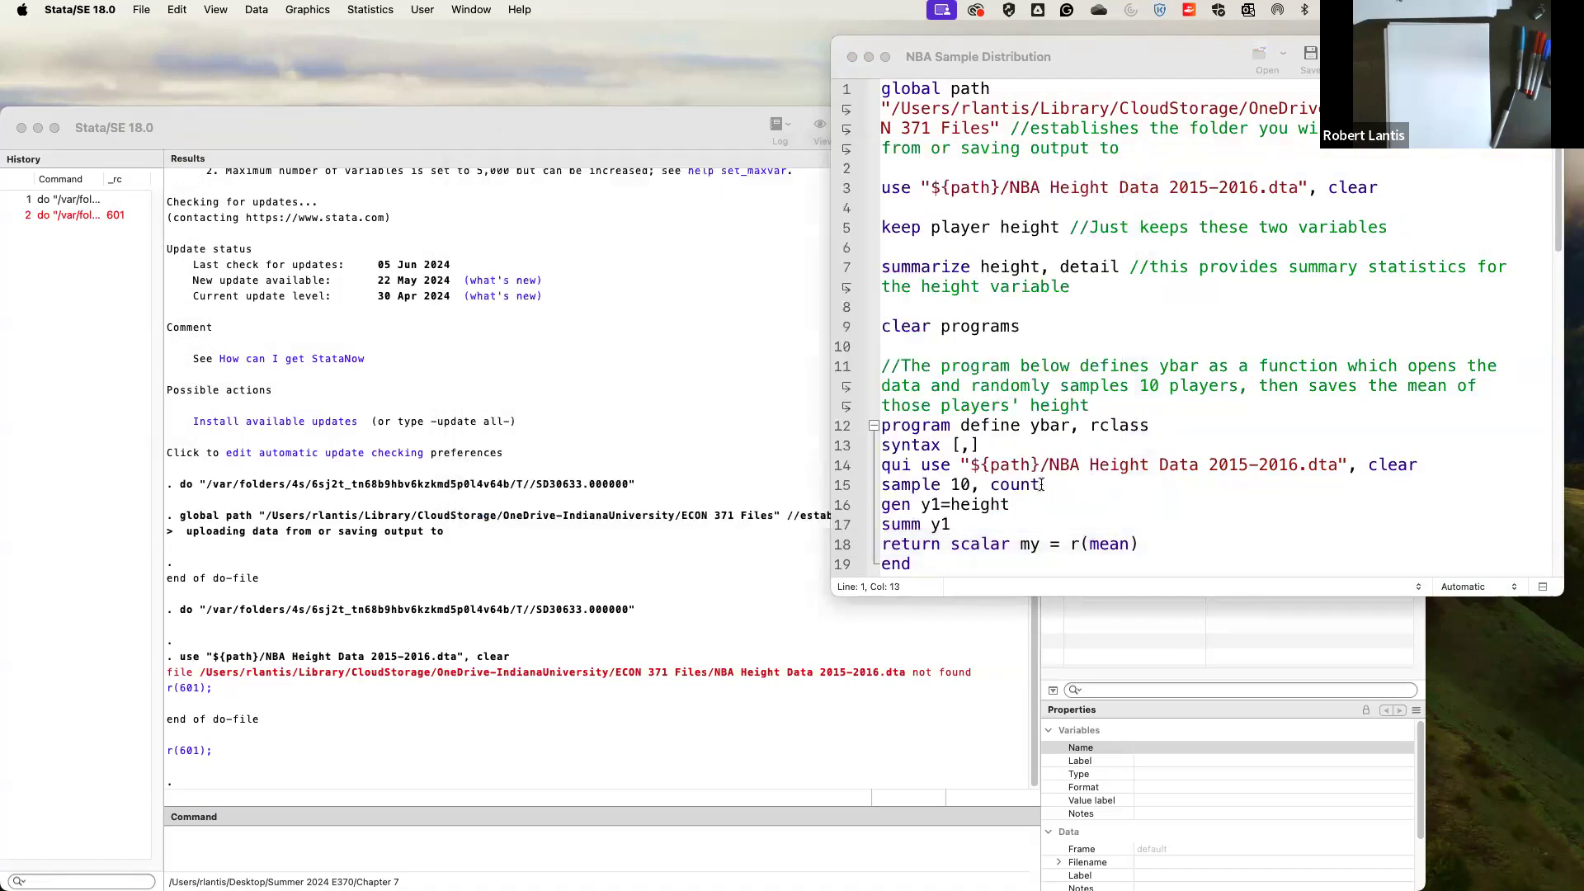
Step: Set the do-file's global path to the desktop folder Summer 2024 E370/Chapter 7/, copying the path from the dataset's use command in the results
{"action": "left_click_drag", "start_coordinate": [210, 750], "coordinate": [528, 755]}
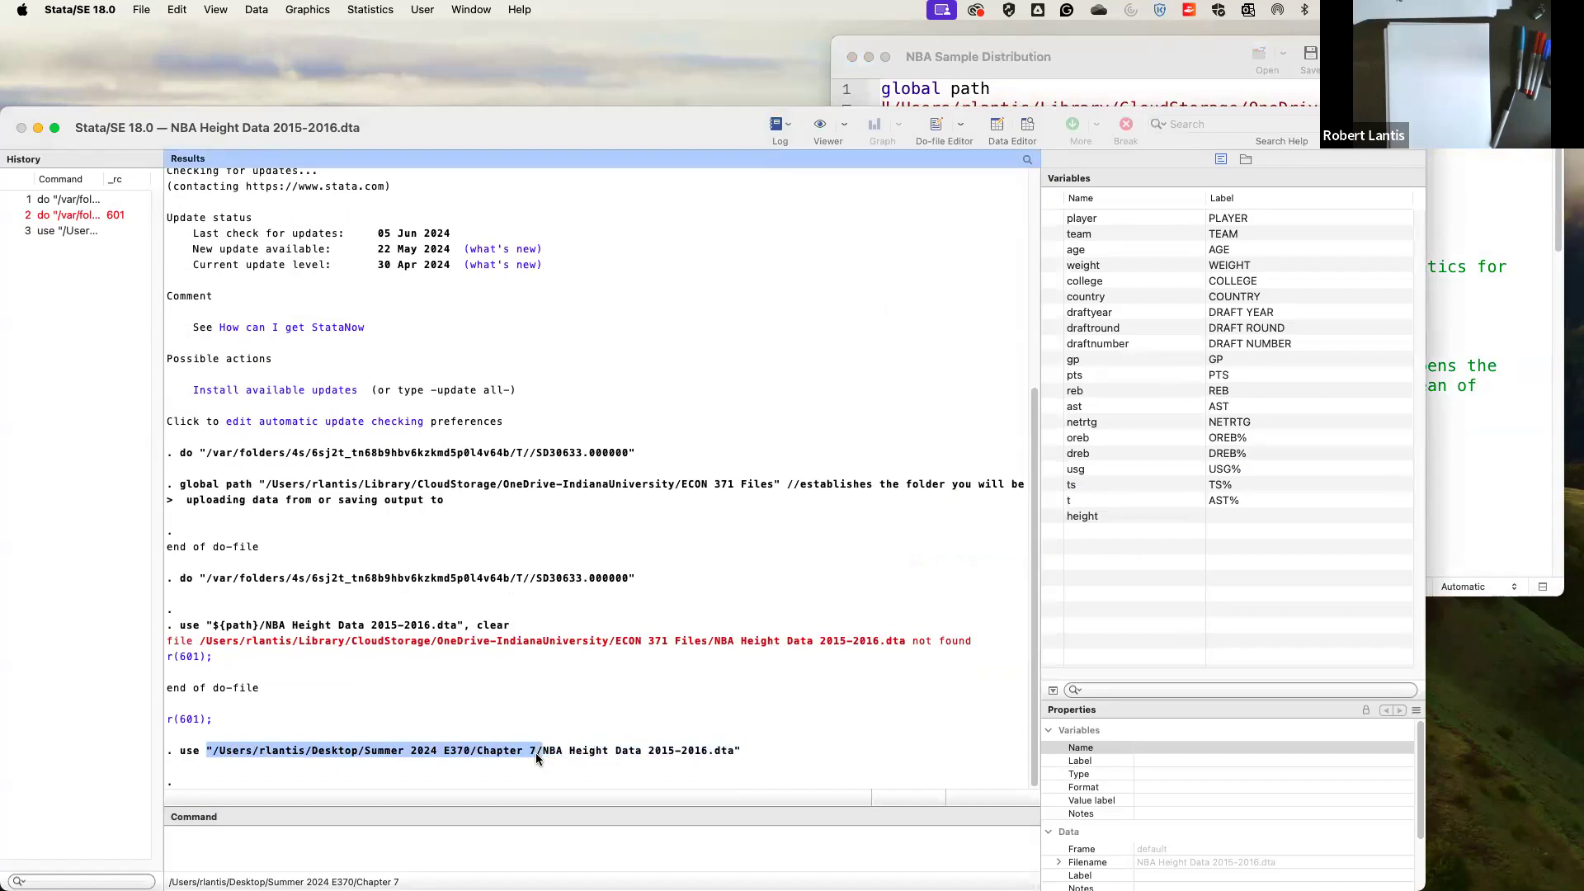
{"action": "left_click", "coordinate": [1500, 455]}
{"action": "left_click_drag", "start_coordinate": [894, 109], "coordinate": [988, 122]}
{"action": "type", "text": "\"/Users/rlantis/Desktop/Summer 2024 E370/Chapter 7/"}
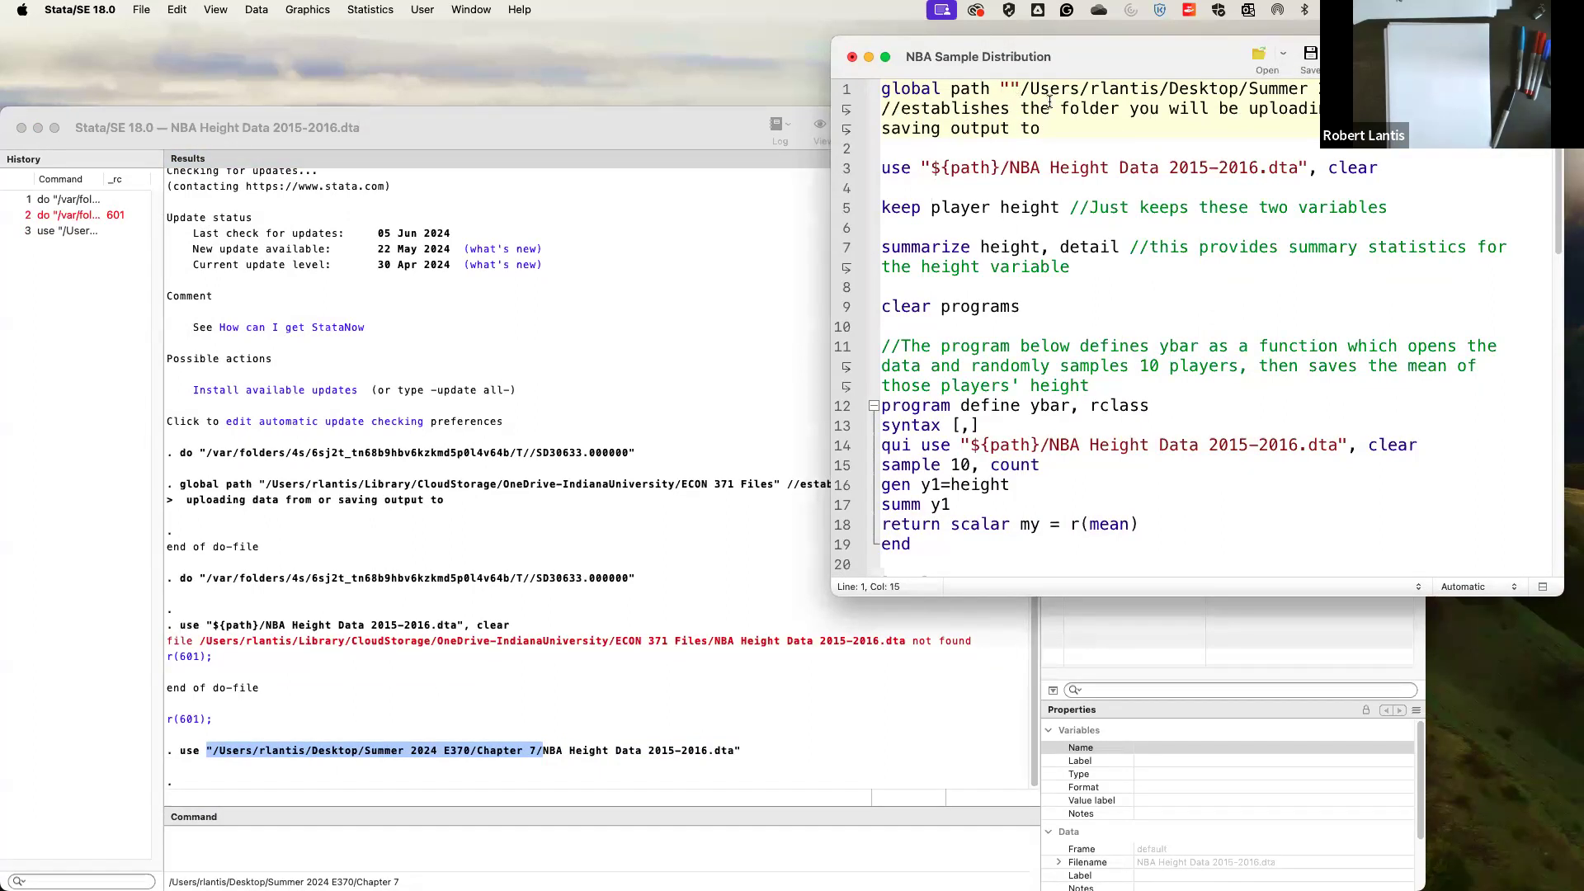
{"action": "key", "text": "BackSpace"}
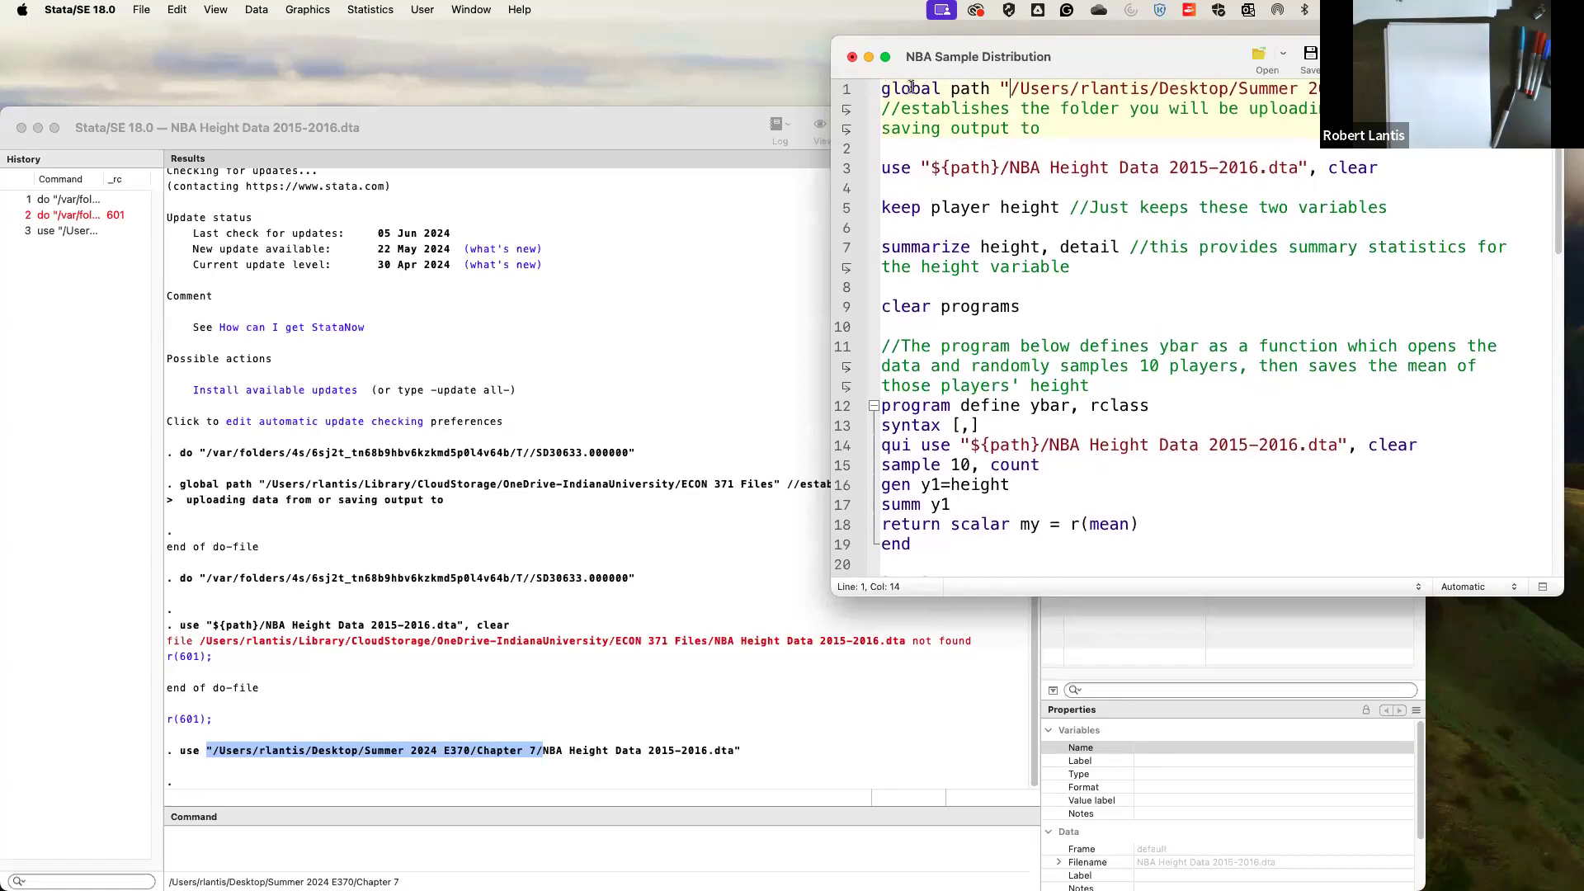
Step: Run the do-file lines that set the path, load the NBA height data, keep player and height, and summarize height in detail
{"action": "left_click", "coordinate": [1178, 190], "text": "shift"}
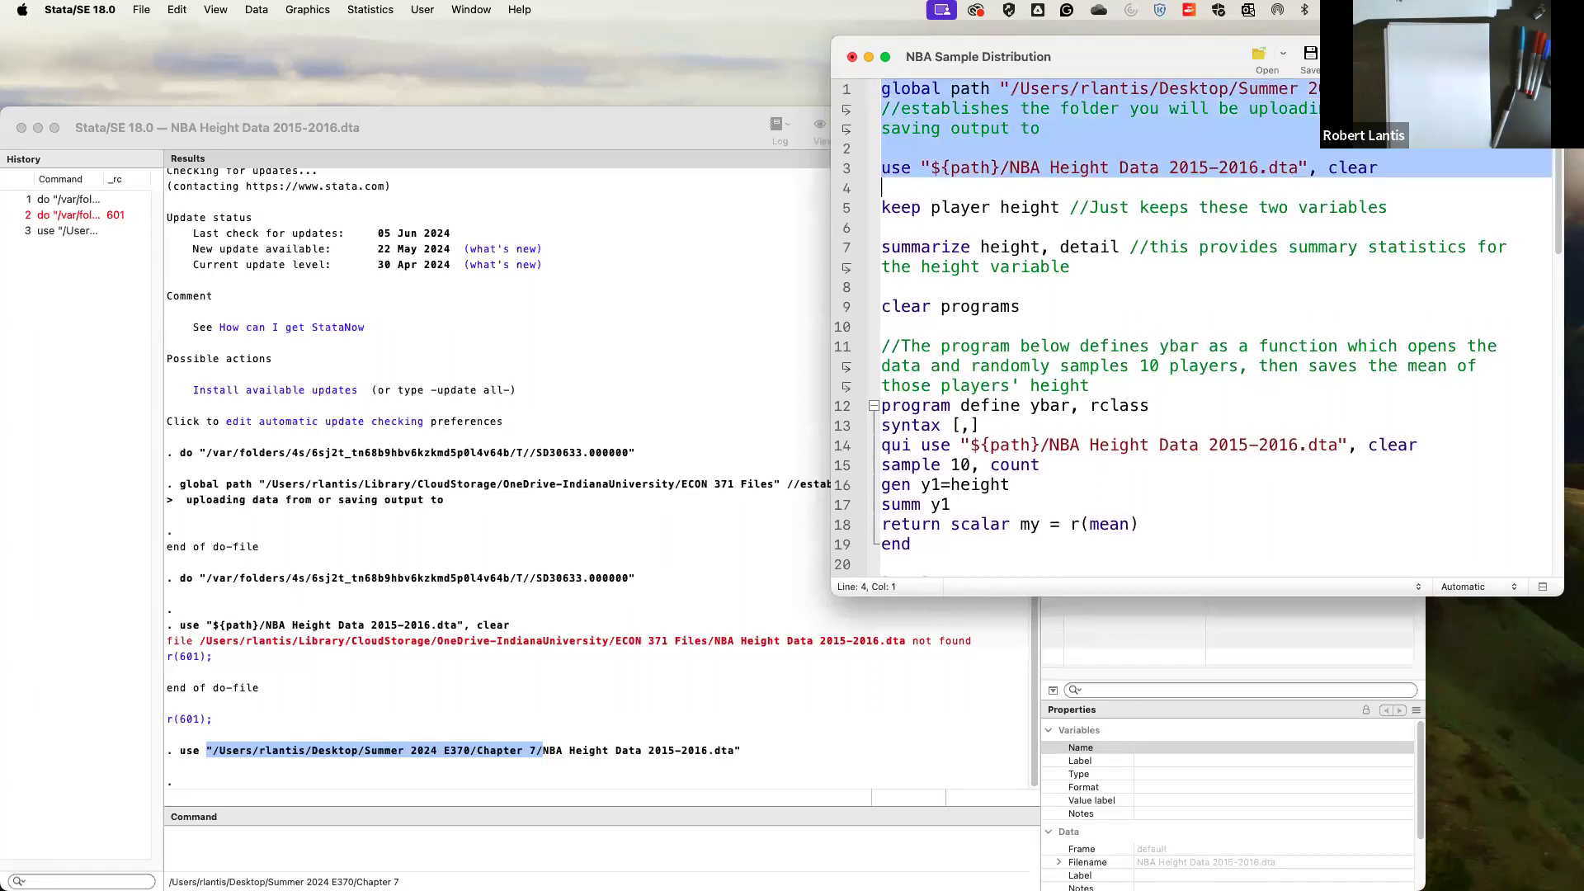
{"action": "key", "text": "super+shift+d"}
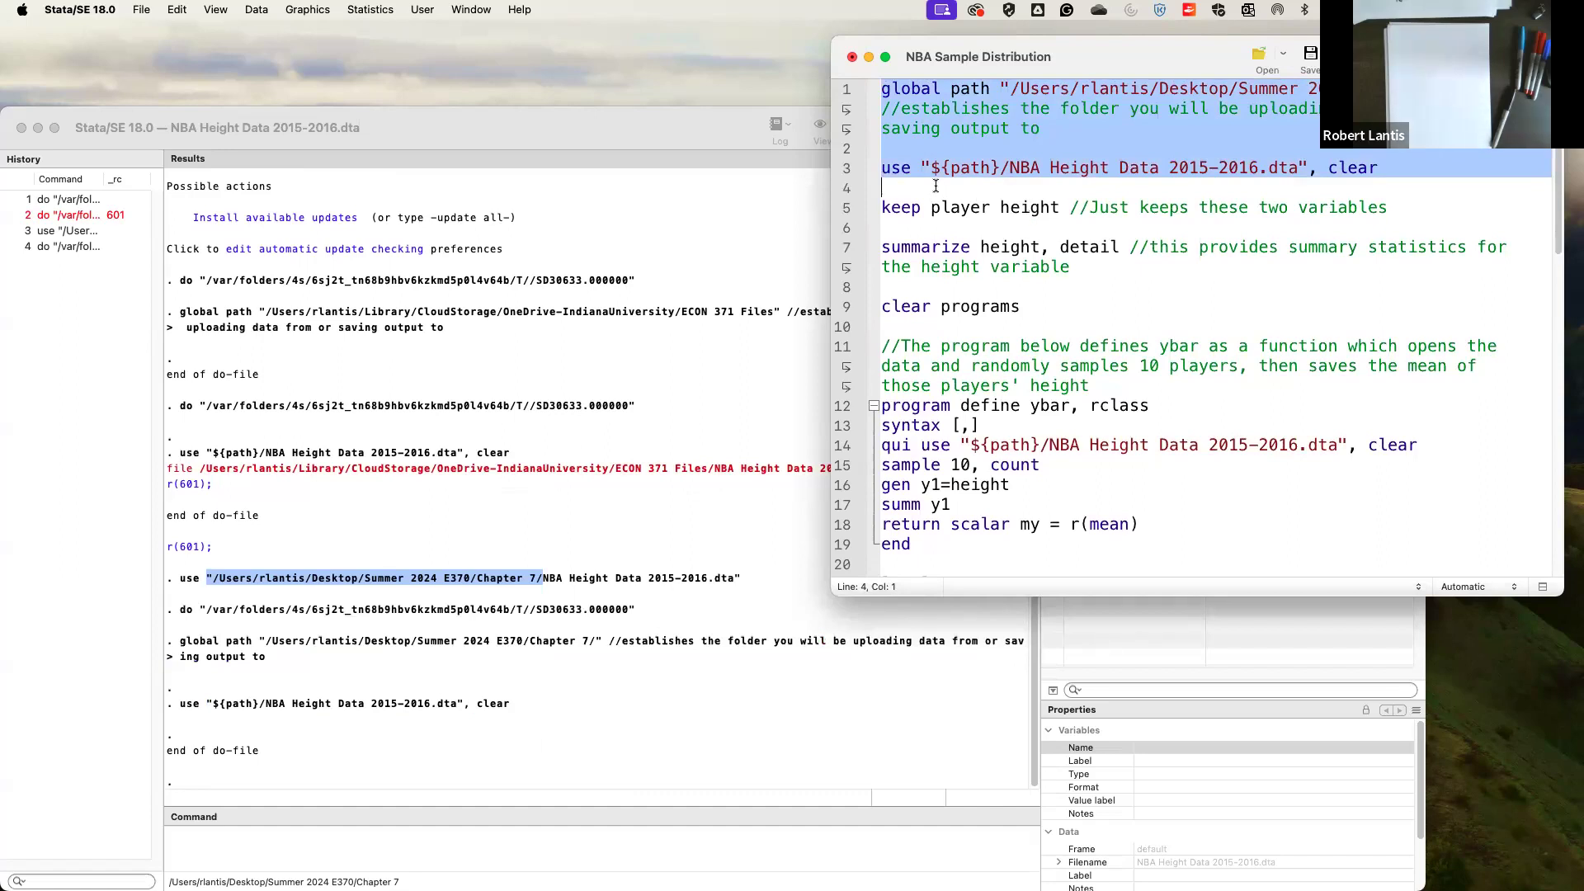
{"action": "left_click_drag", "start_coordinate": [903, 190], "coordinate": [1122, 268]}
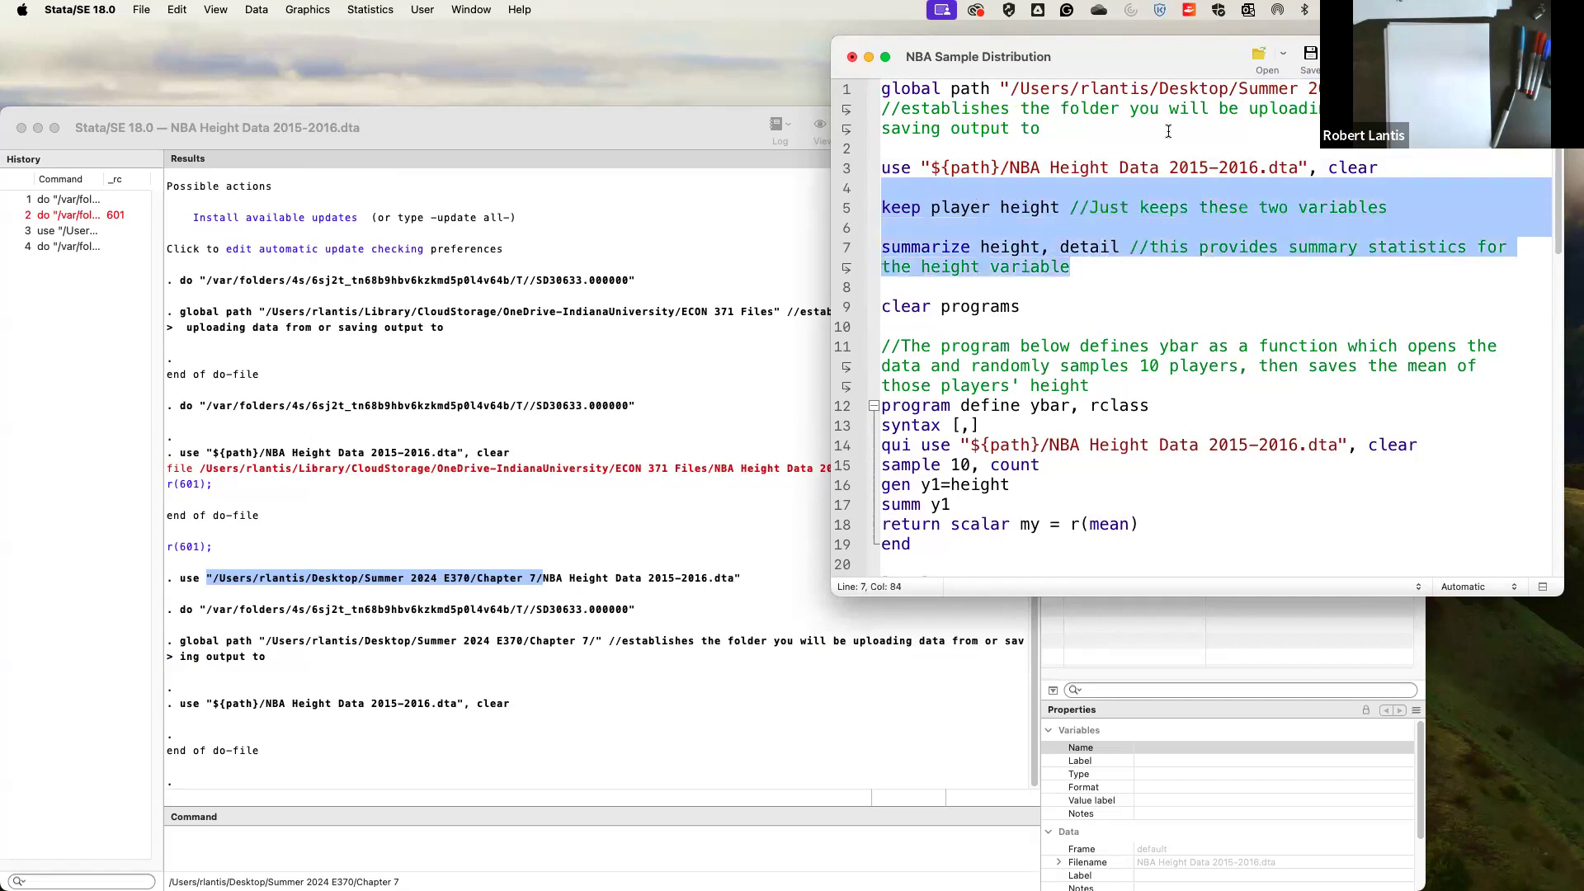
{"action": "key", "text": "super+shift+d"}
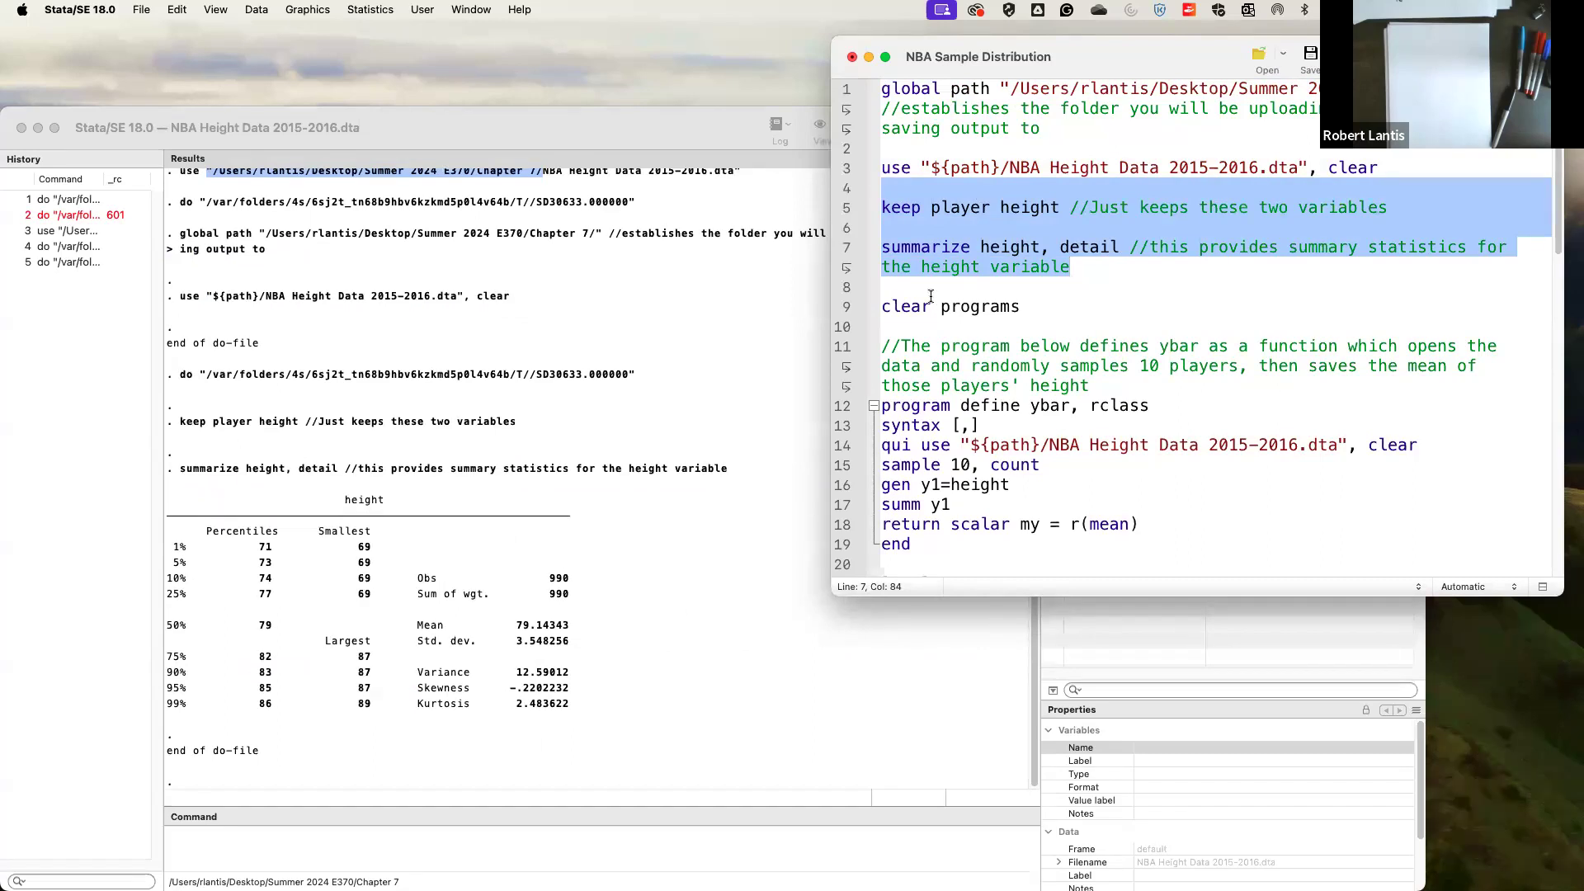
Step: Run the clear programs and ybar definition block for samples of 10, followed by the 1000-repetition simulation of means
{"action": "left_click_drag", "start_coordinate": [919, 291], "coordinate": [1046, 369]}
{"action": "scroll", "coordinate": [985, 400], "scroll_direction": "down", "scroll_amount": 3}
{"action": "scroll", "coordinate": [985, 395], "scroll_direction": "down", "scroll_amount": 3}
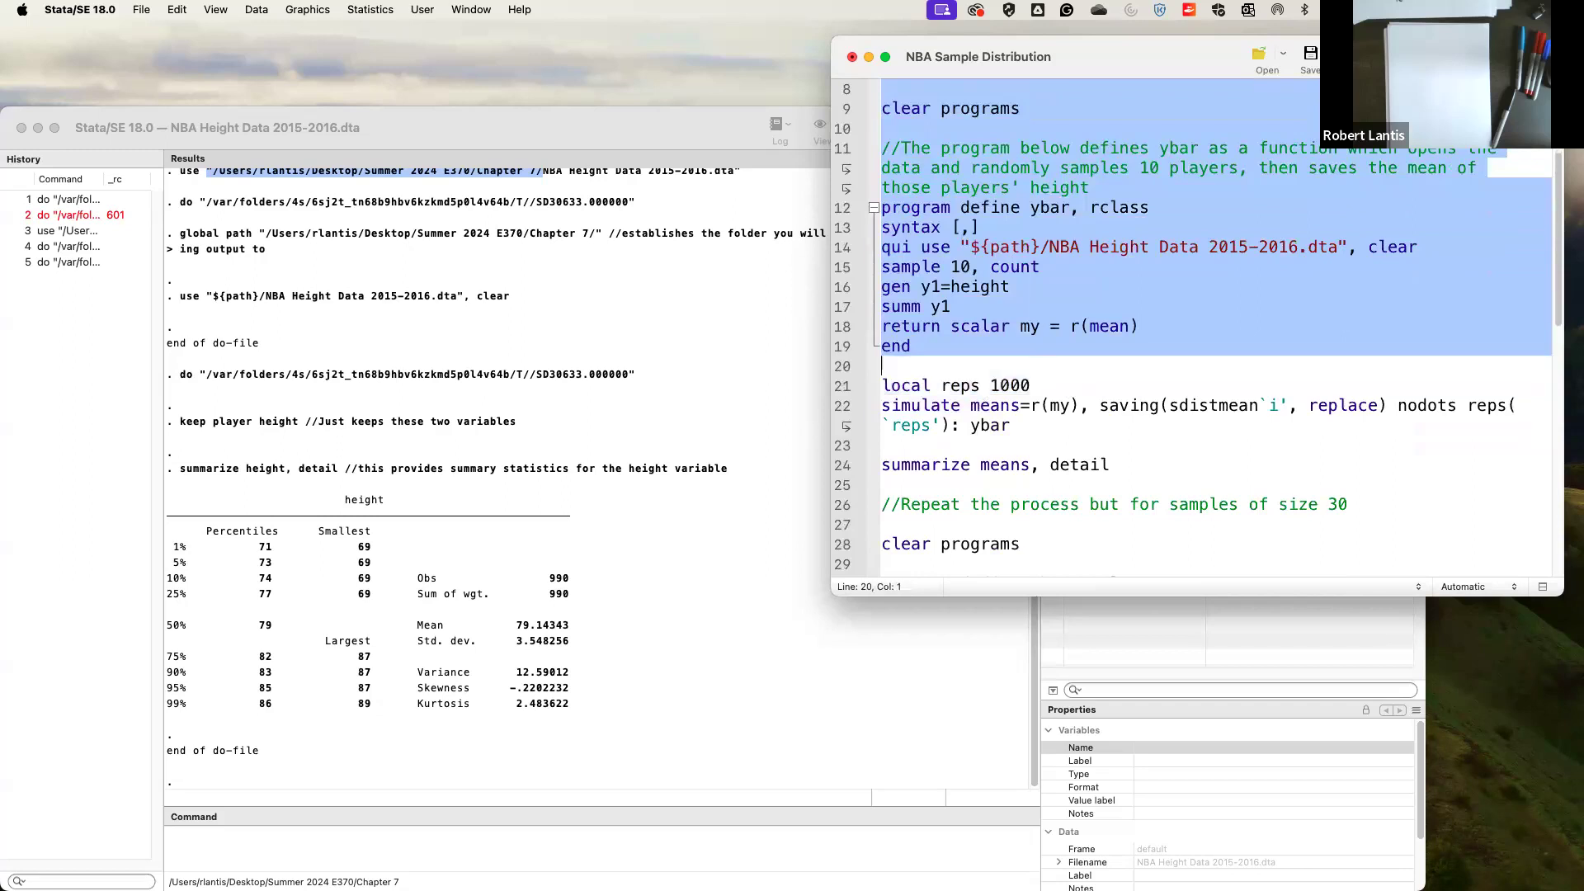
{"action": "key", "text": "super+shift+d"}
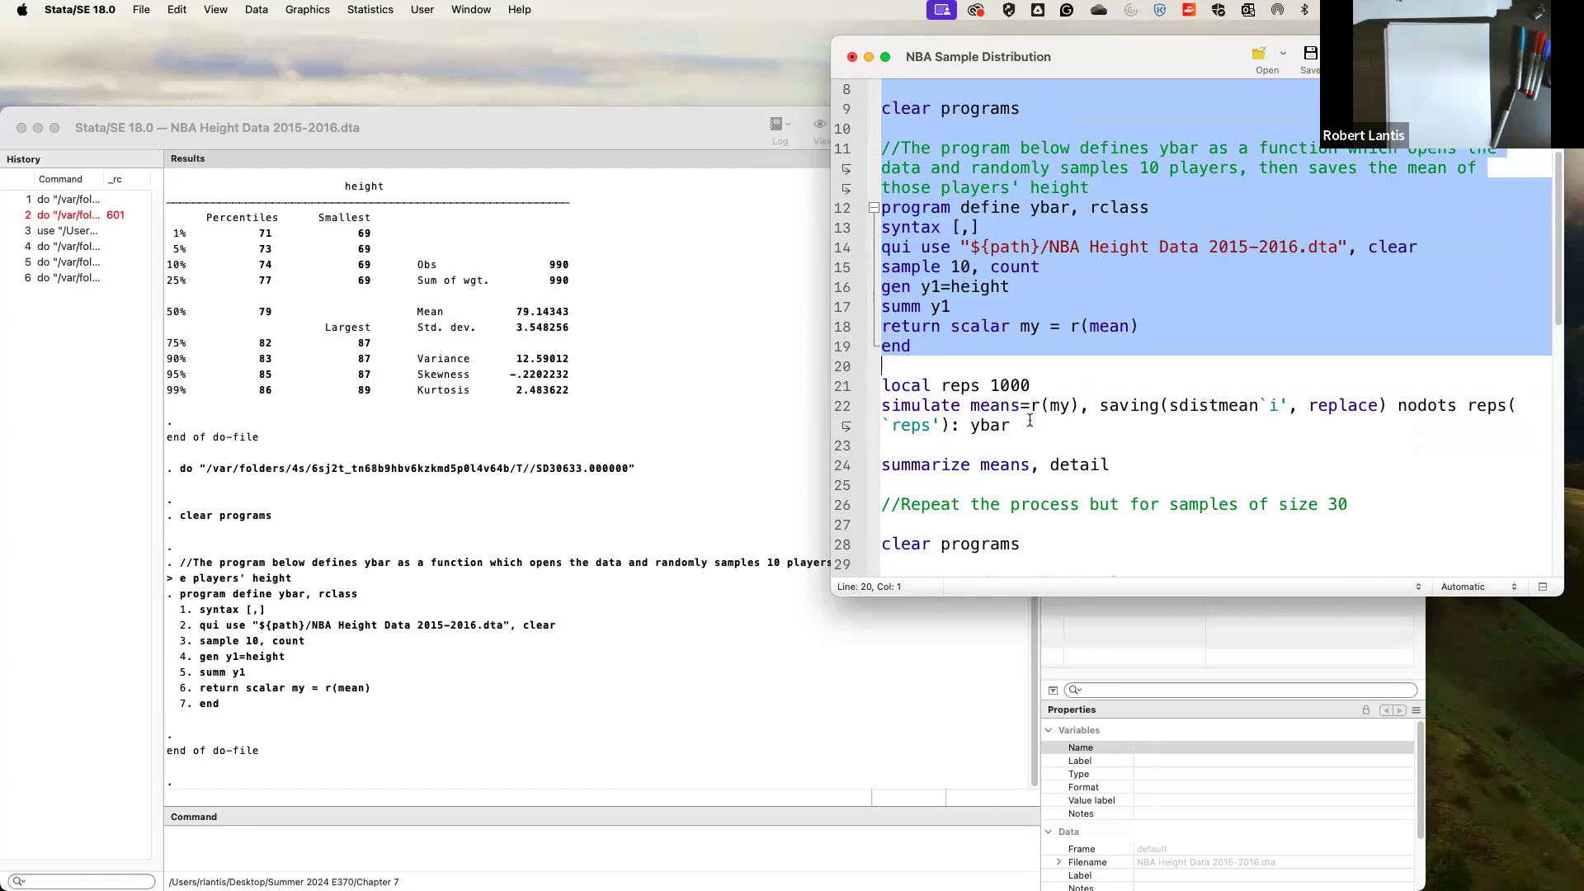
{"action": "left_click_drag", "start_coordinate": [900, 368], "coordinate": [1128, 444]}
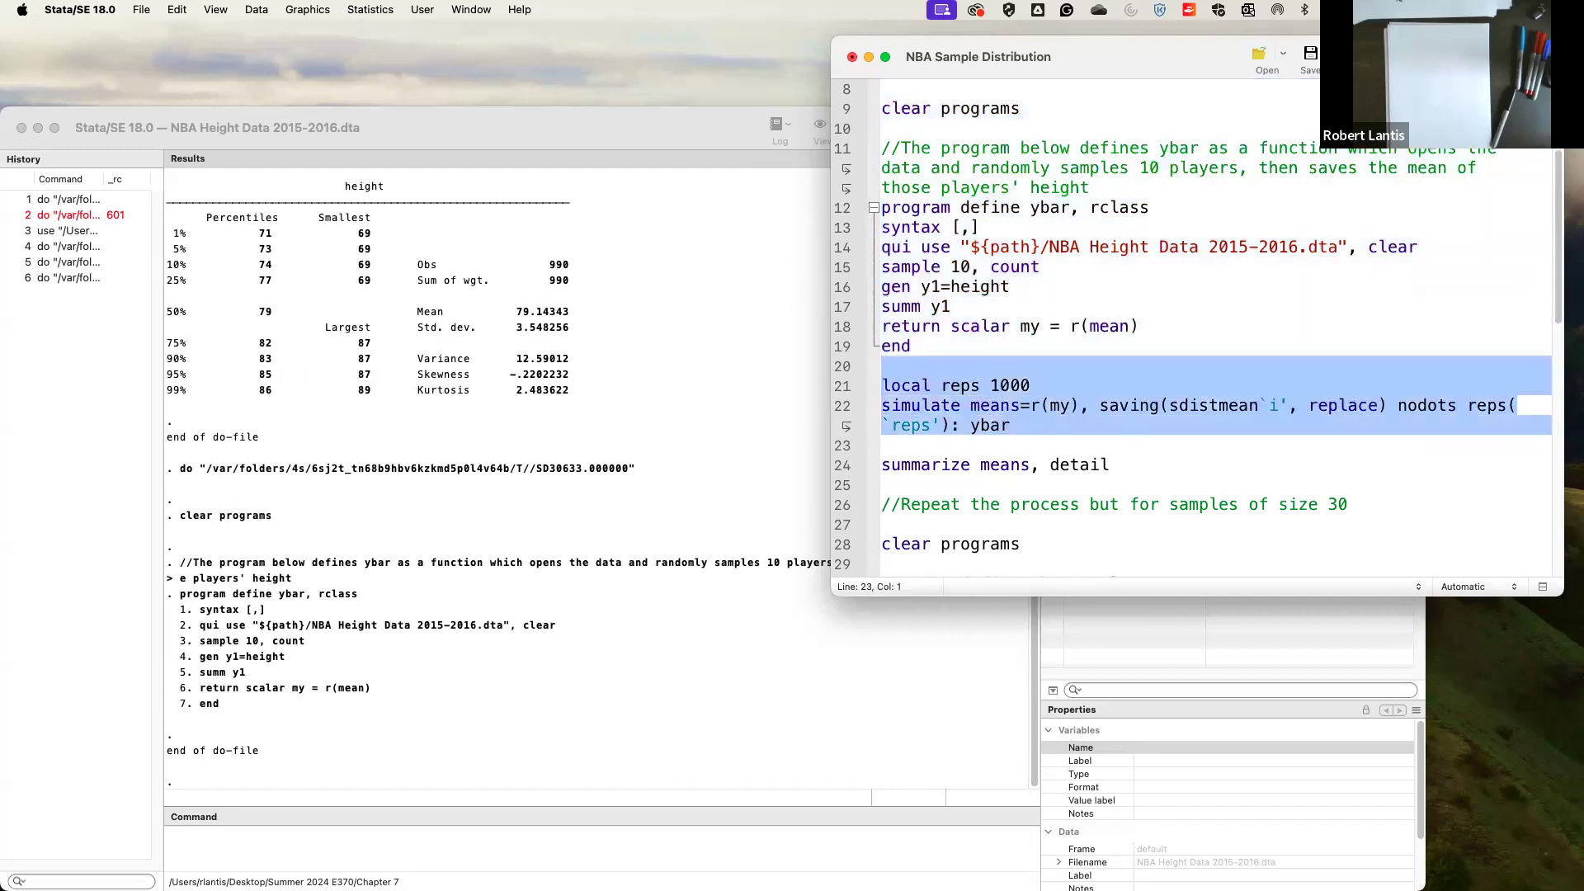
{"action": "key", "text": "super+shift+d"}
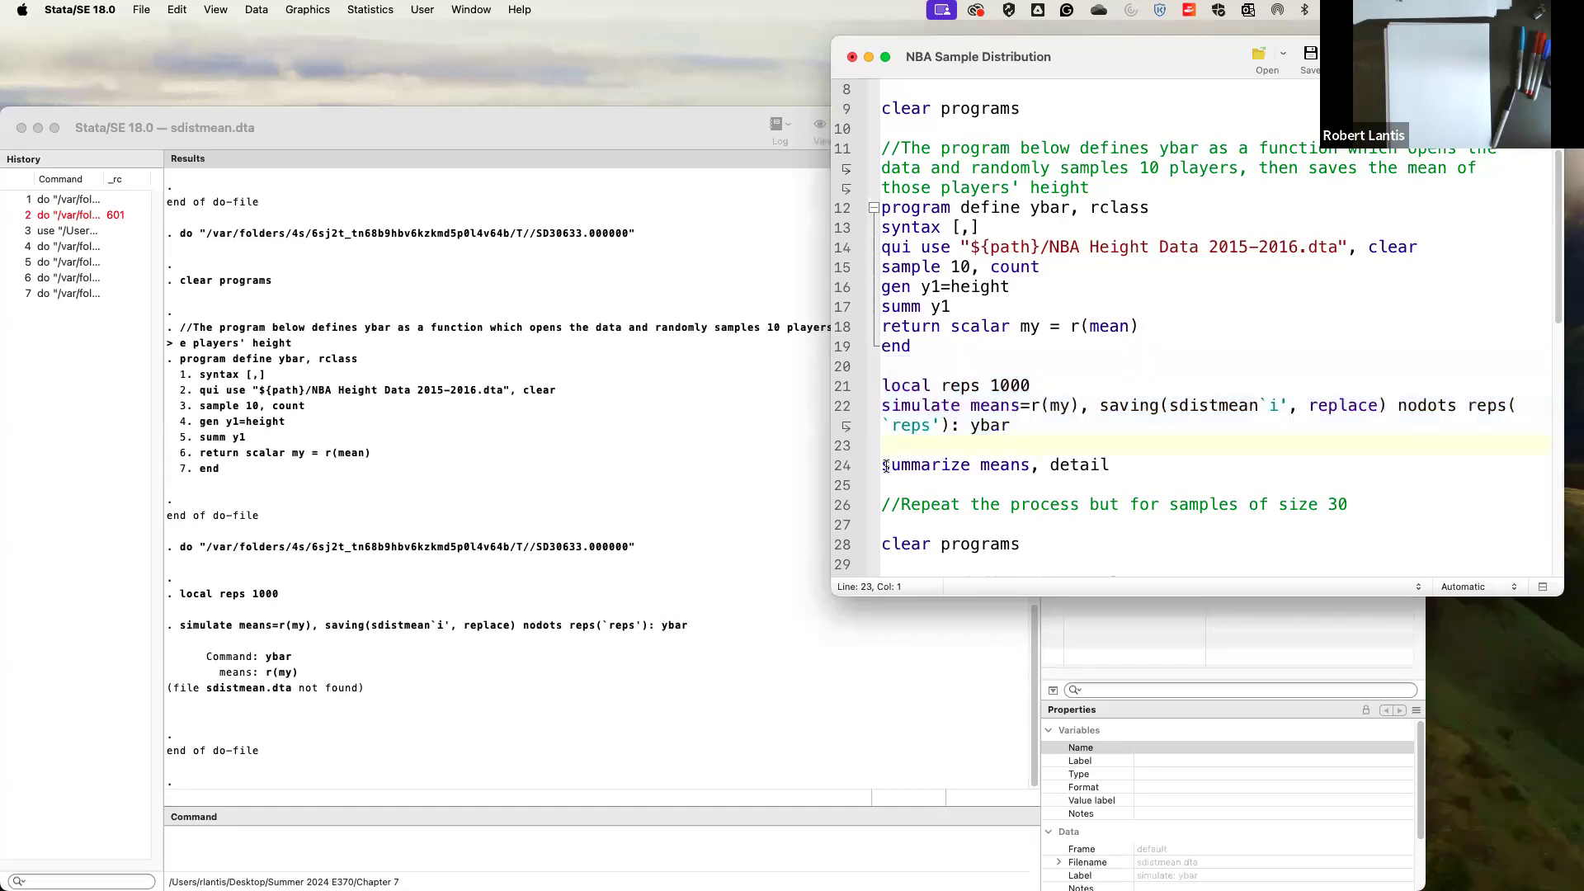
{"action": "scroll", "coordinate": [563, 432], "scroll_direction": "up", "scroll_amount": 10}
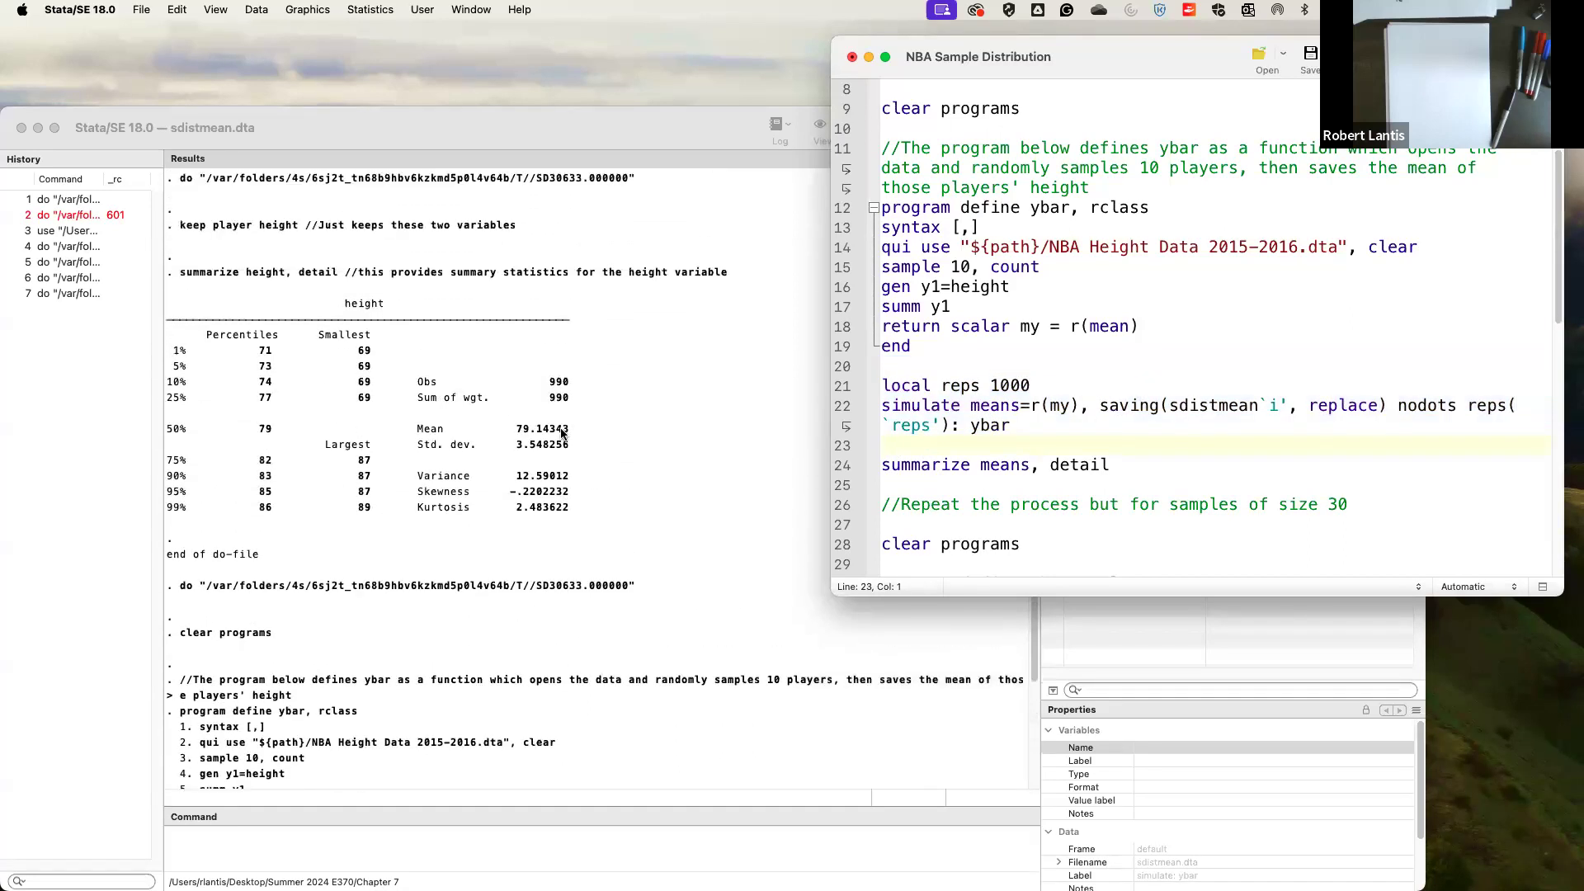
{"action": "left_click", "coordinate": [321, 273]}
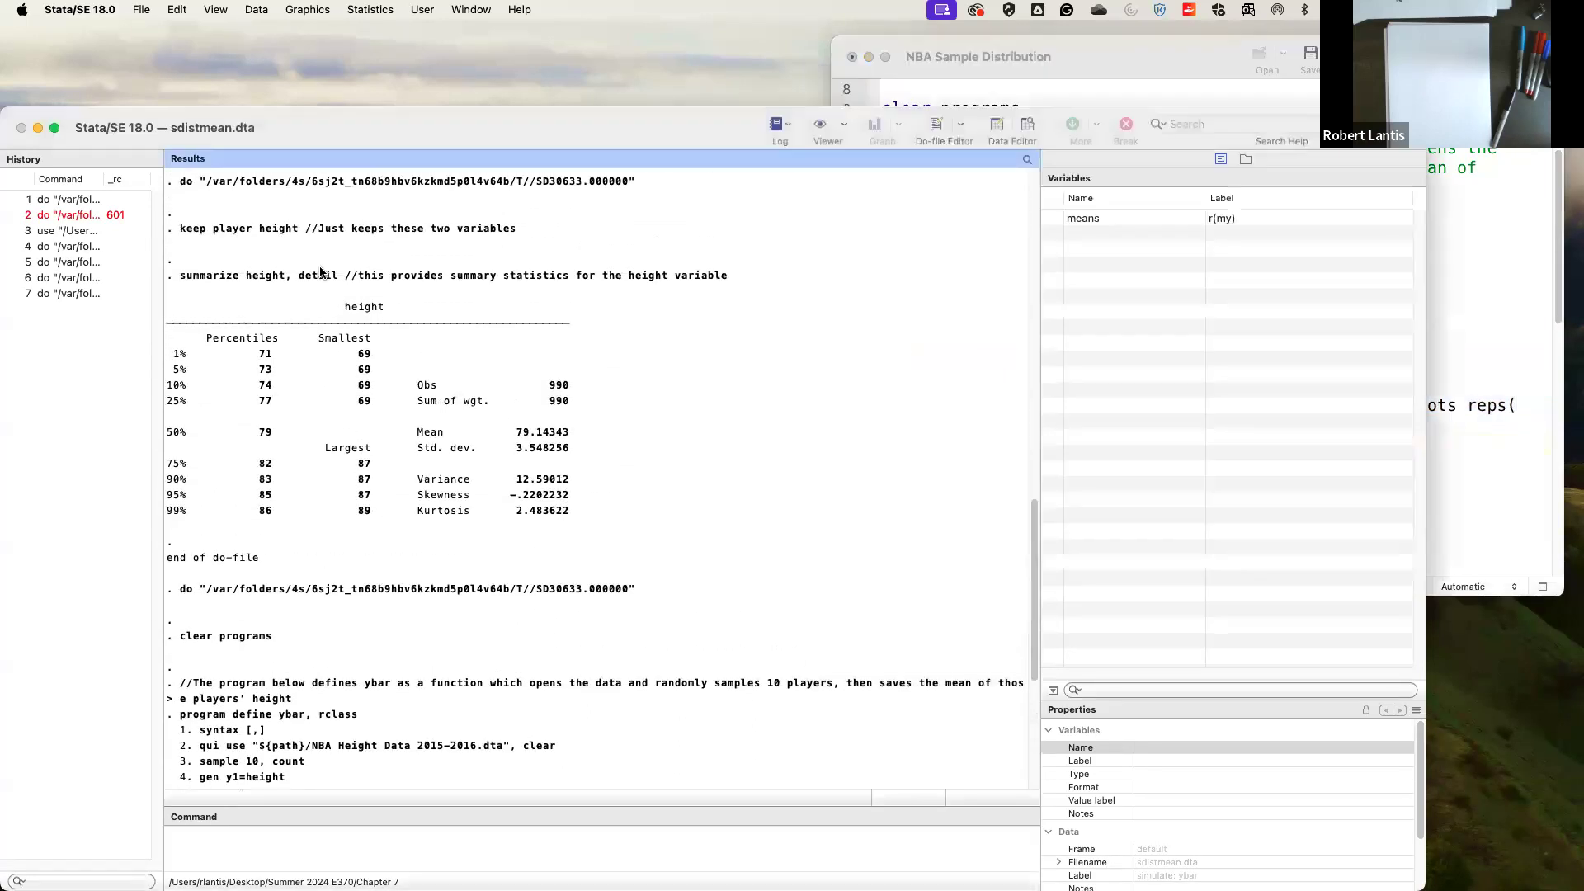
{"action": "left_click", "coordinate": [216, 9]}
{"action": "mouse_move", "coordinate": [248, 137]}
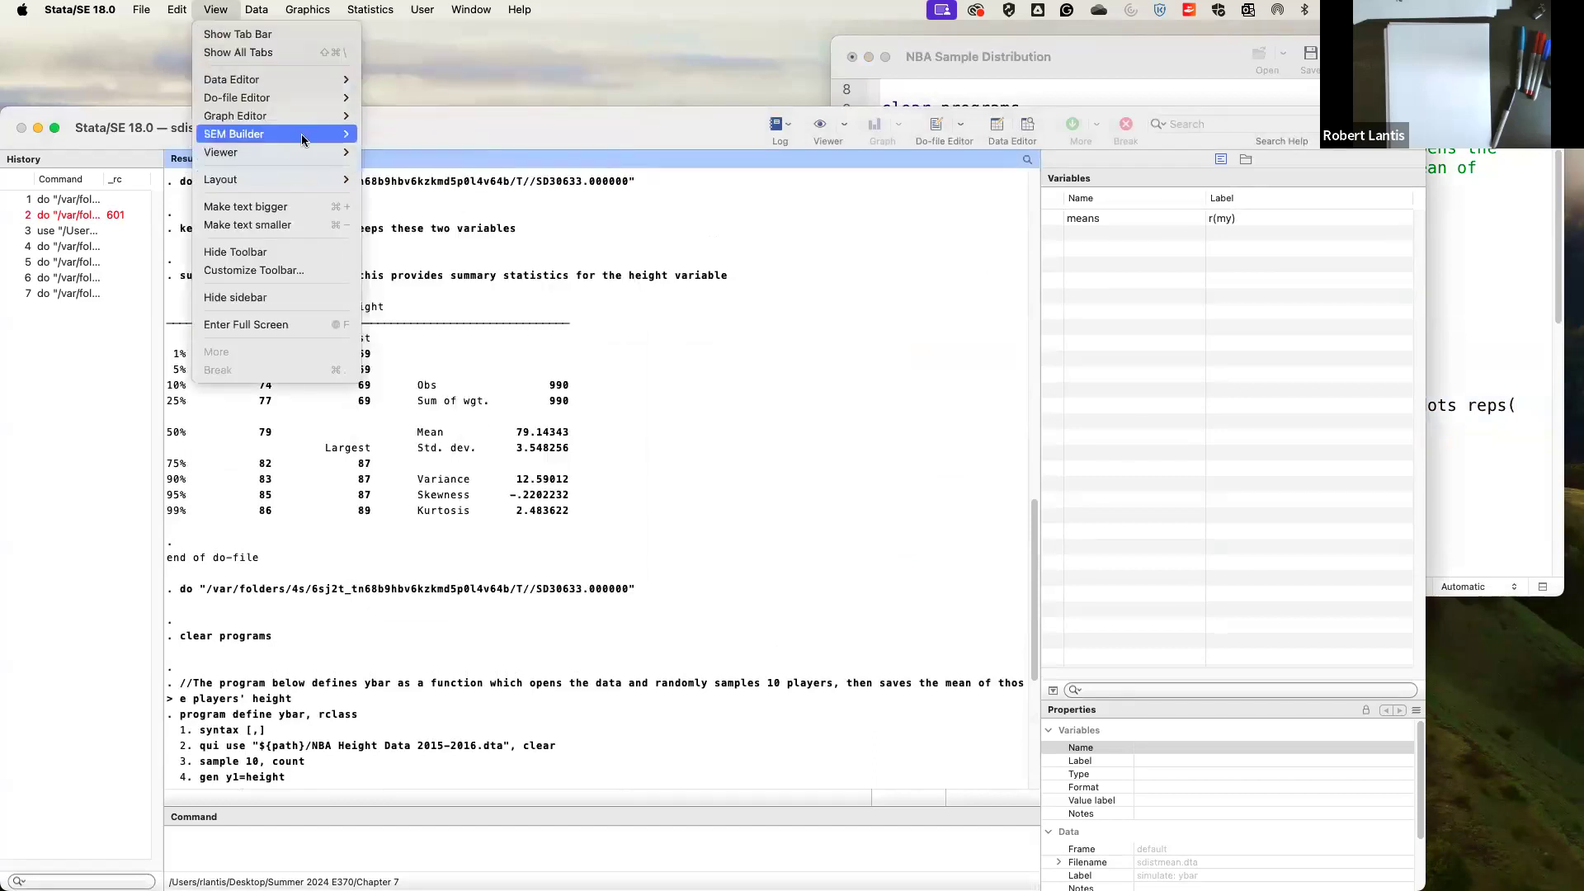
{"action": "mouse_move", "coordinate": [185, 13]}
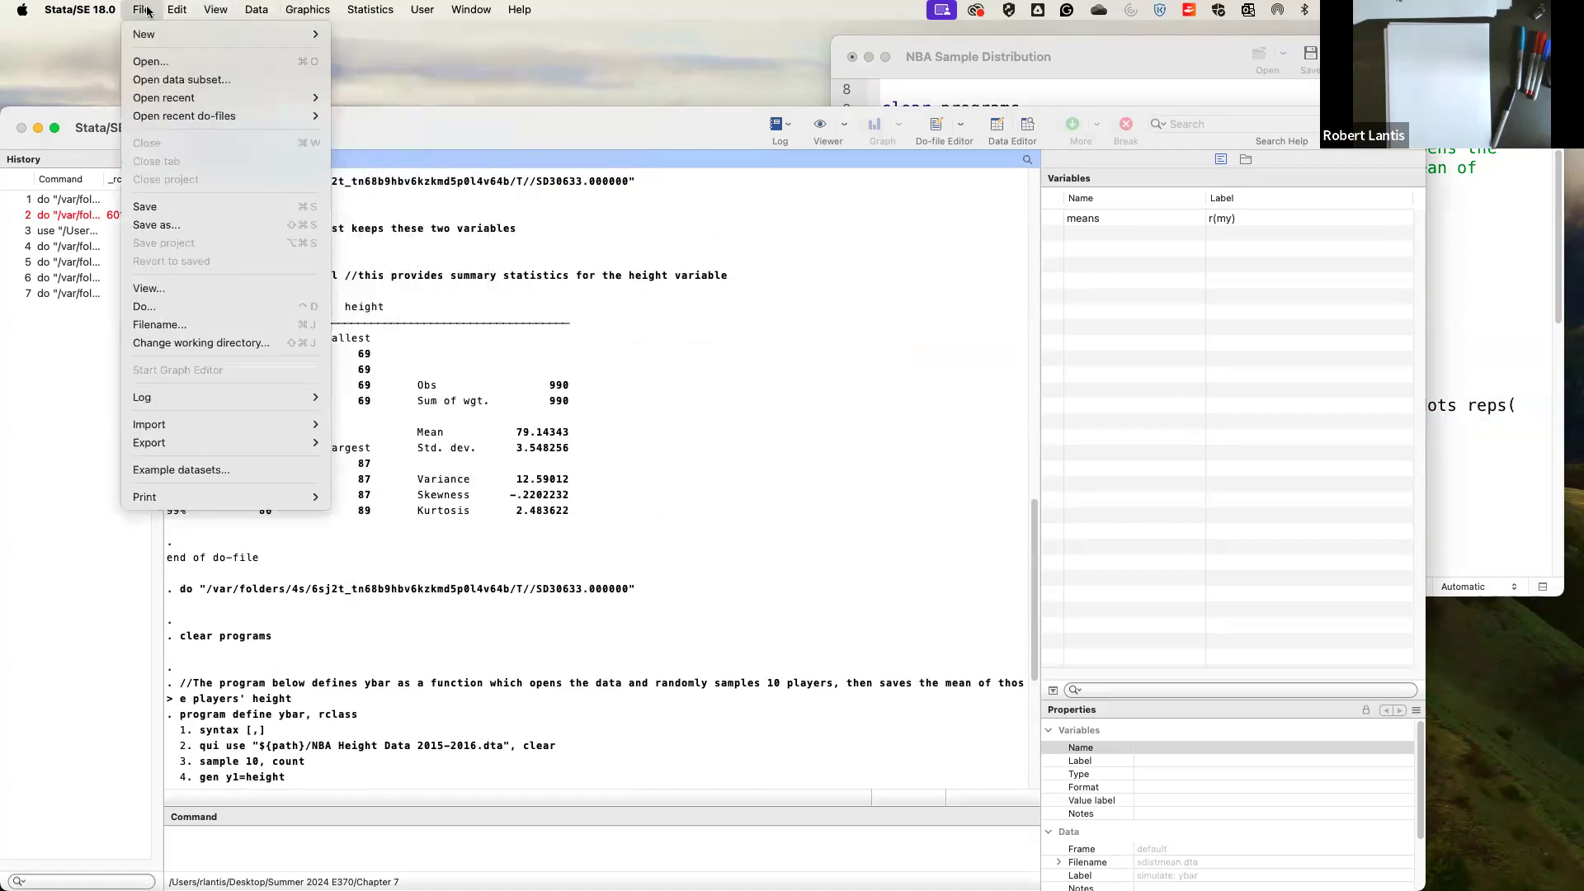
{"action": "mouse_move", "coordinate": [370, 9]}
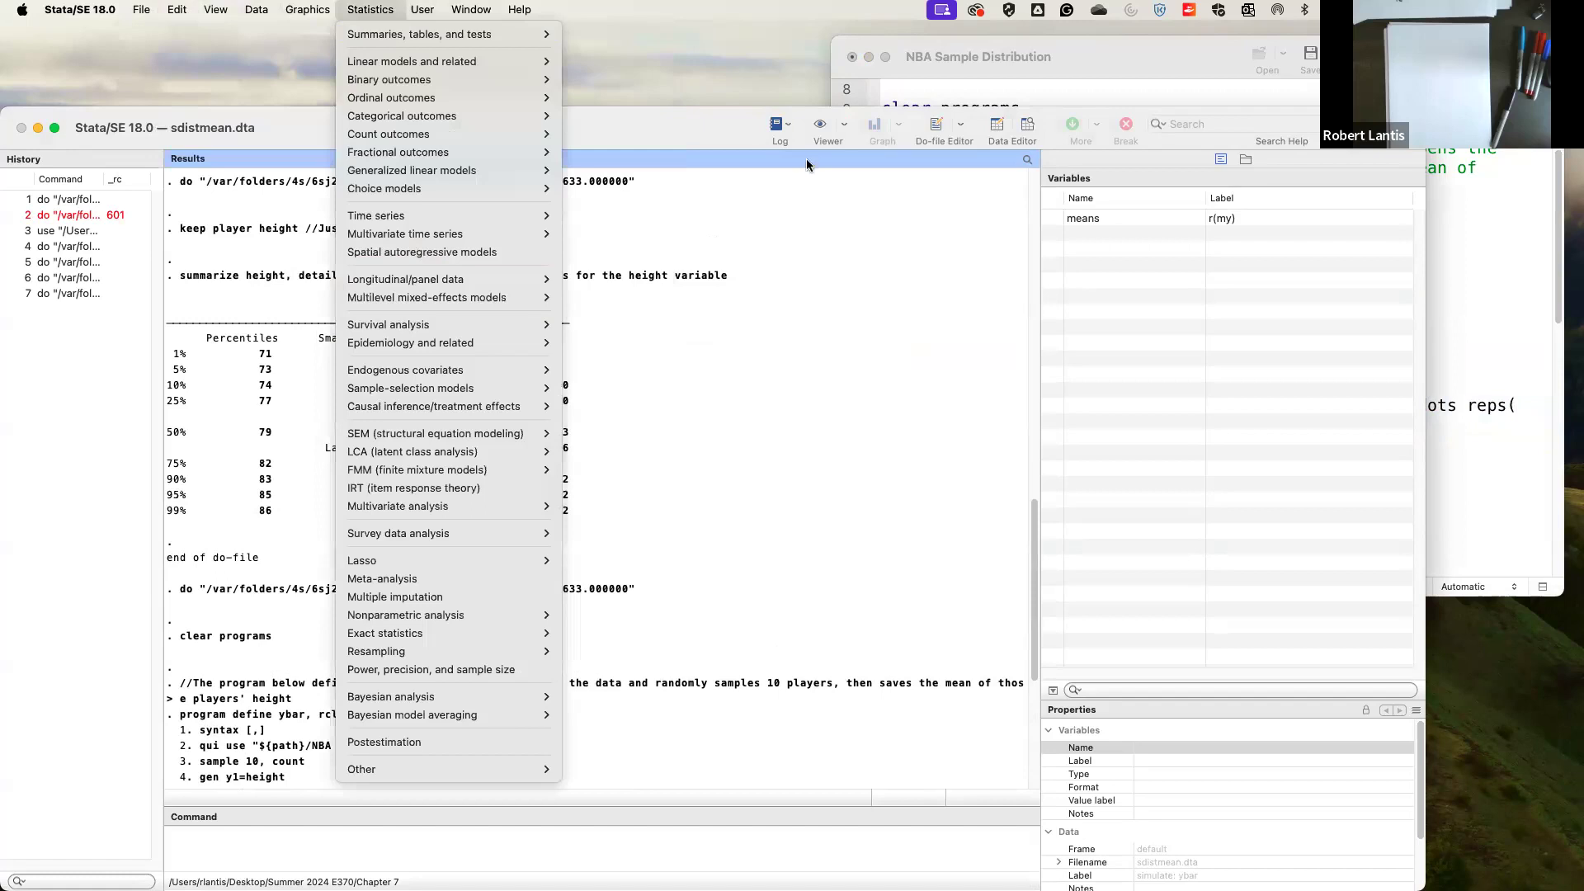
{"action": "left_click", "coordinate": [819, 126]}
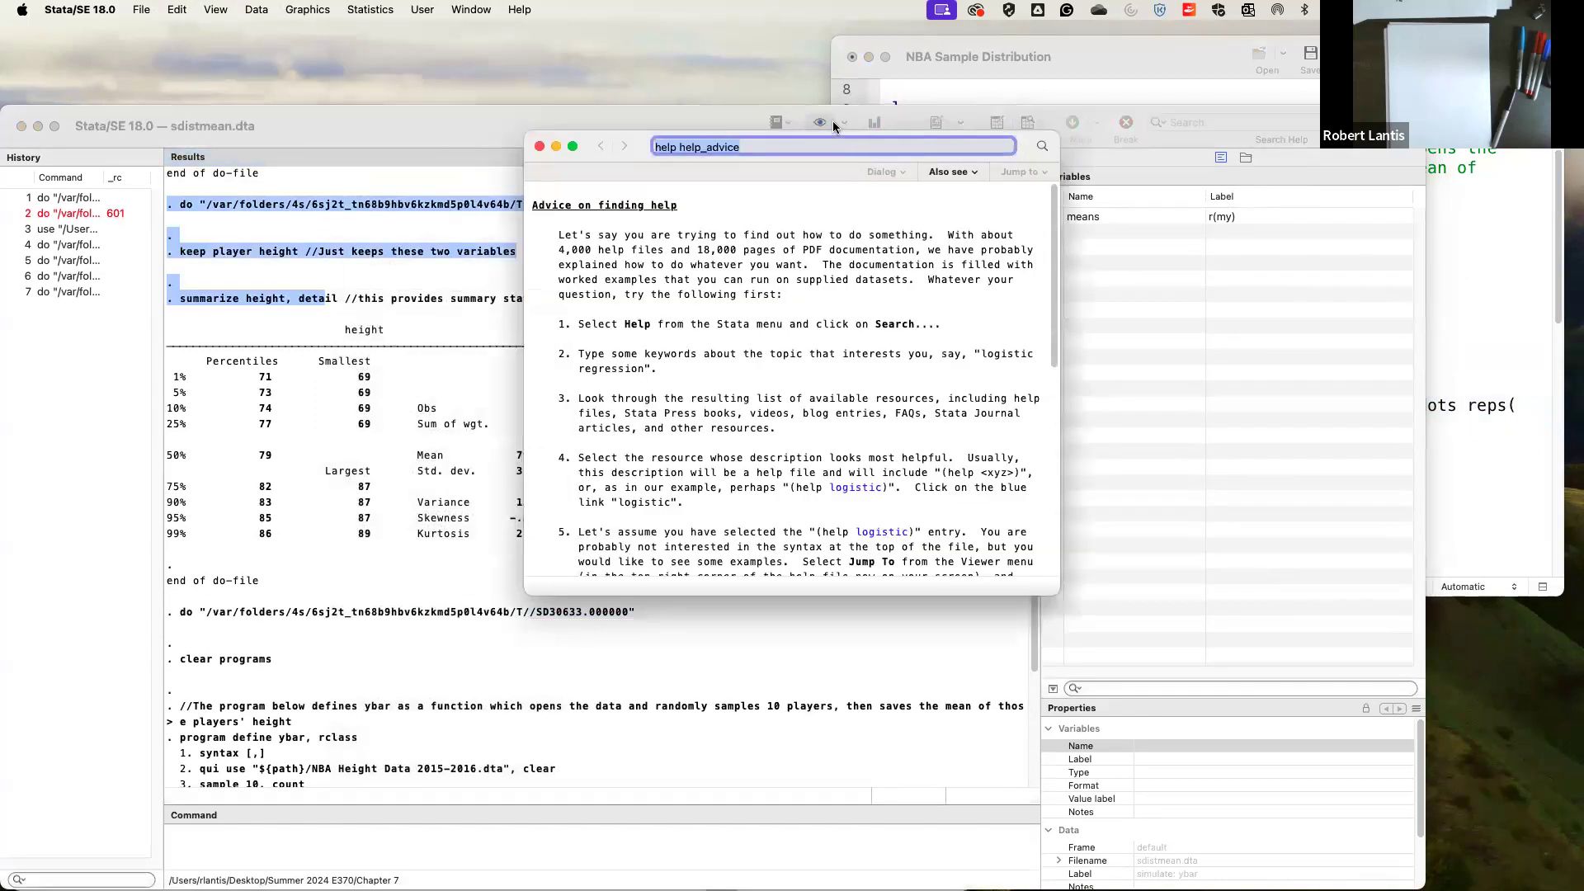
{"action": "left_click", "coordinate": [839, 123]}
{"action": "left_click", "coordinate": [312, 240]}
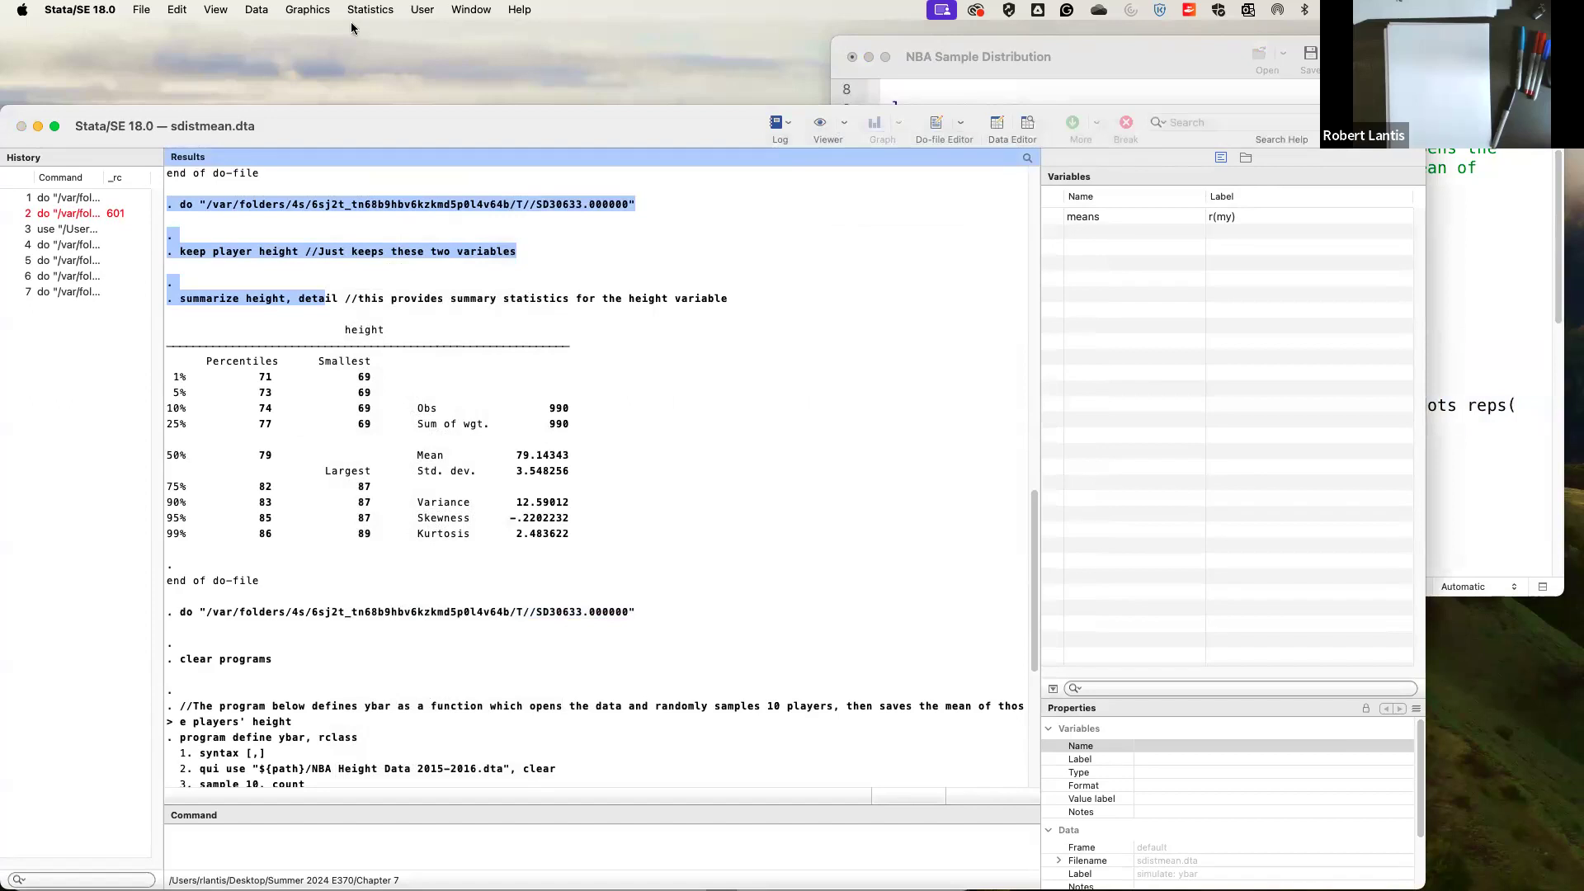
{"action": "left_click", "coordinate": [184, 11]}
{"action": "mouse_move", "coordinate": [195, 15]}
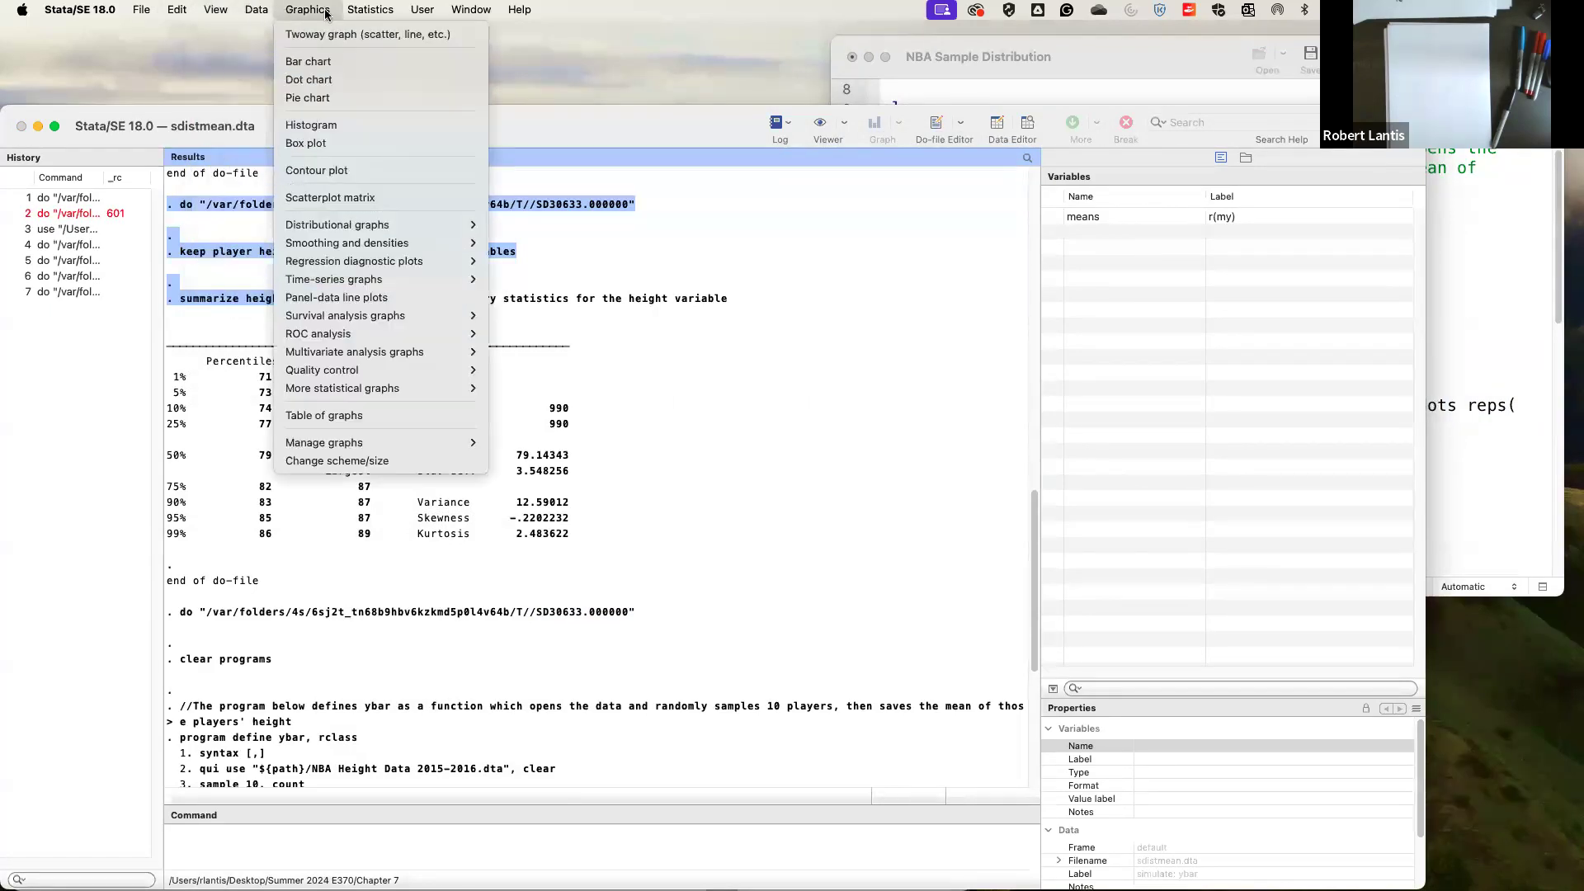
{"action": "mouse_move", "coordinate": [436, 10]}
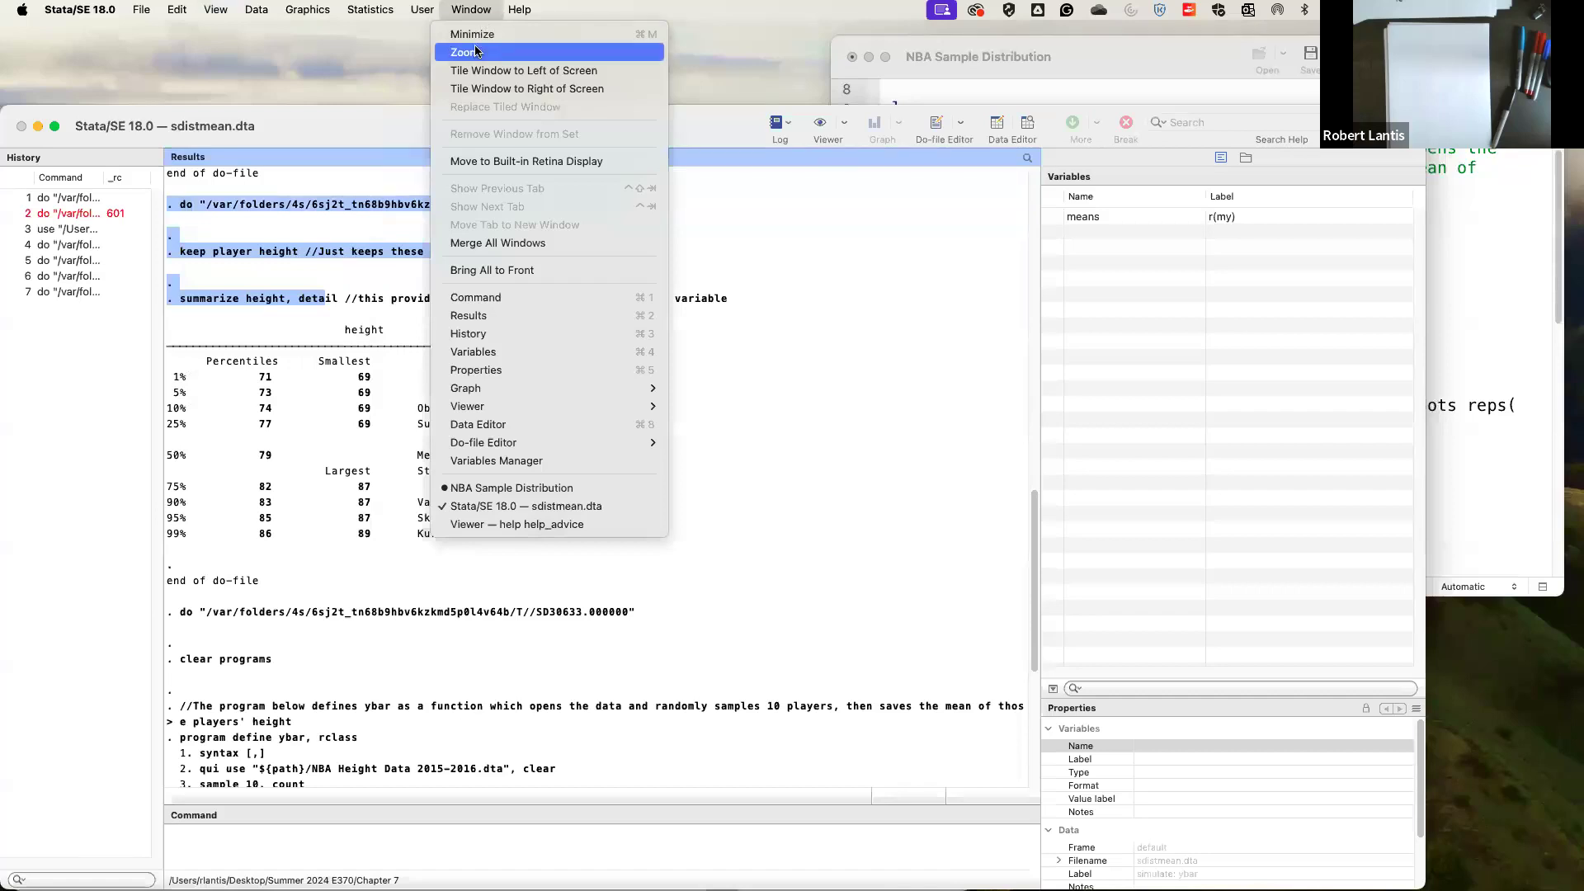
{"action": "left_click", "coordinate": [492, 55]}
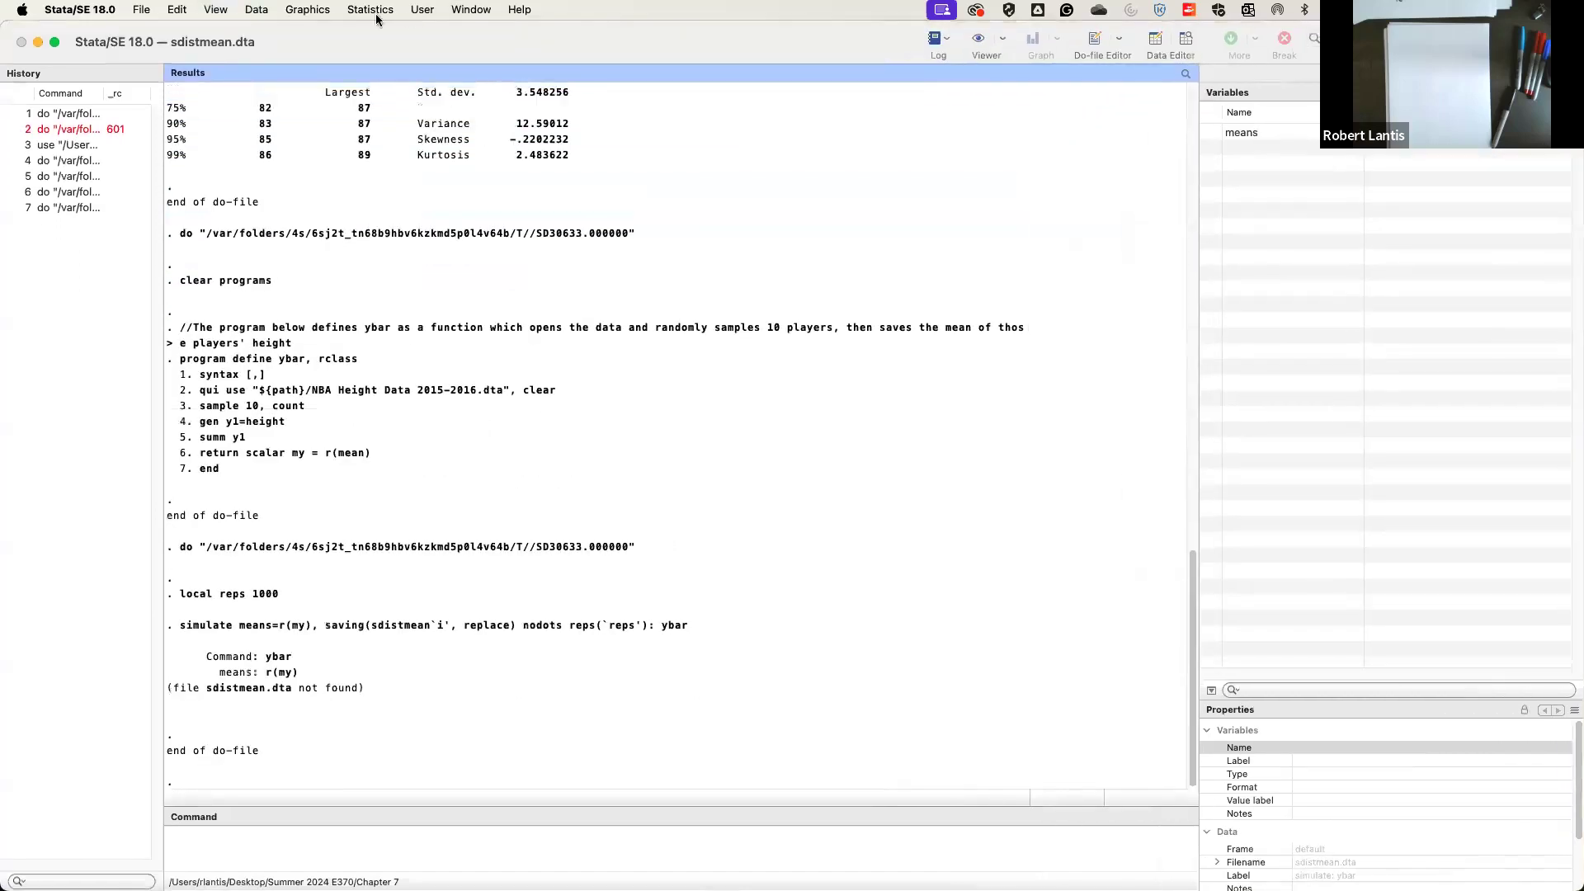
{"action": "left_click", "coordinate": [472, 10]}
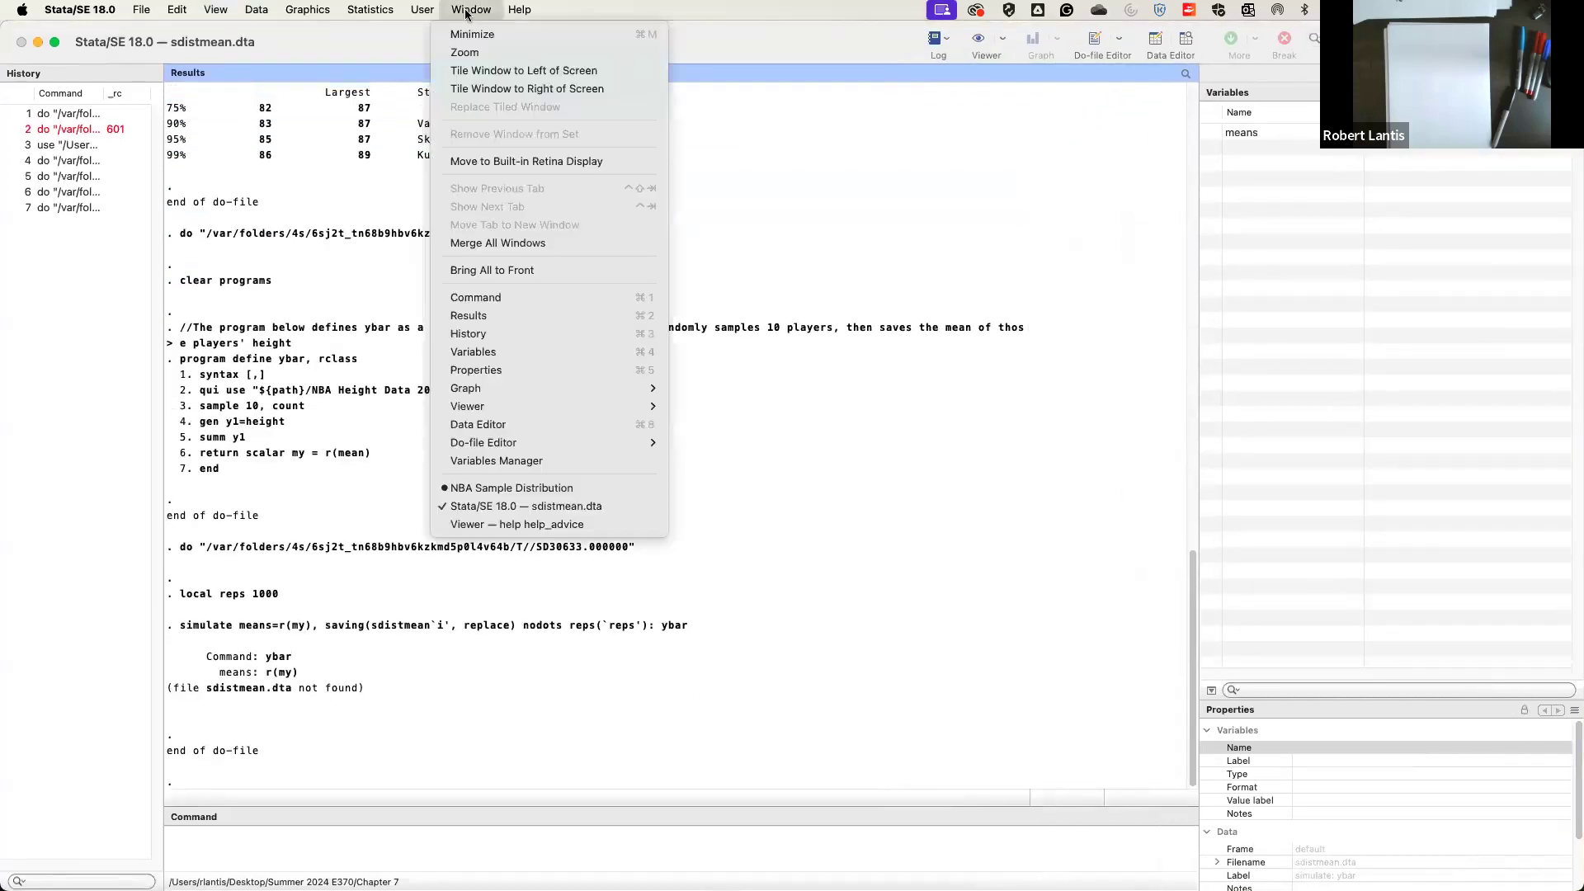
{"action": "left_click", "coordinate": [469, 51]}
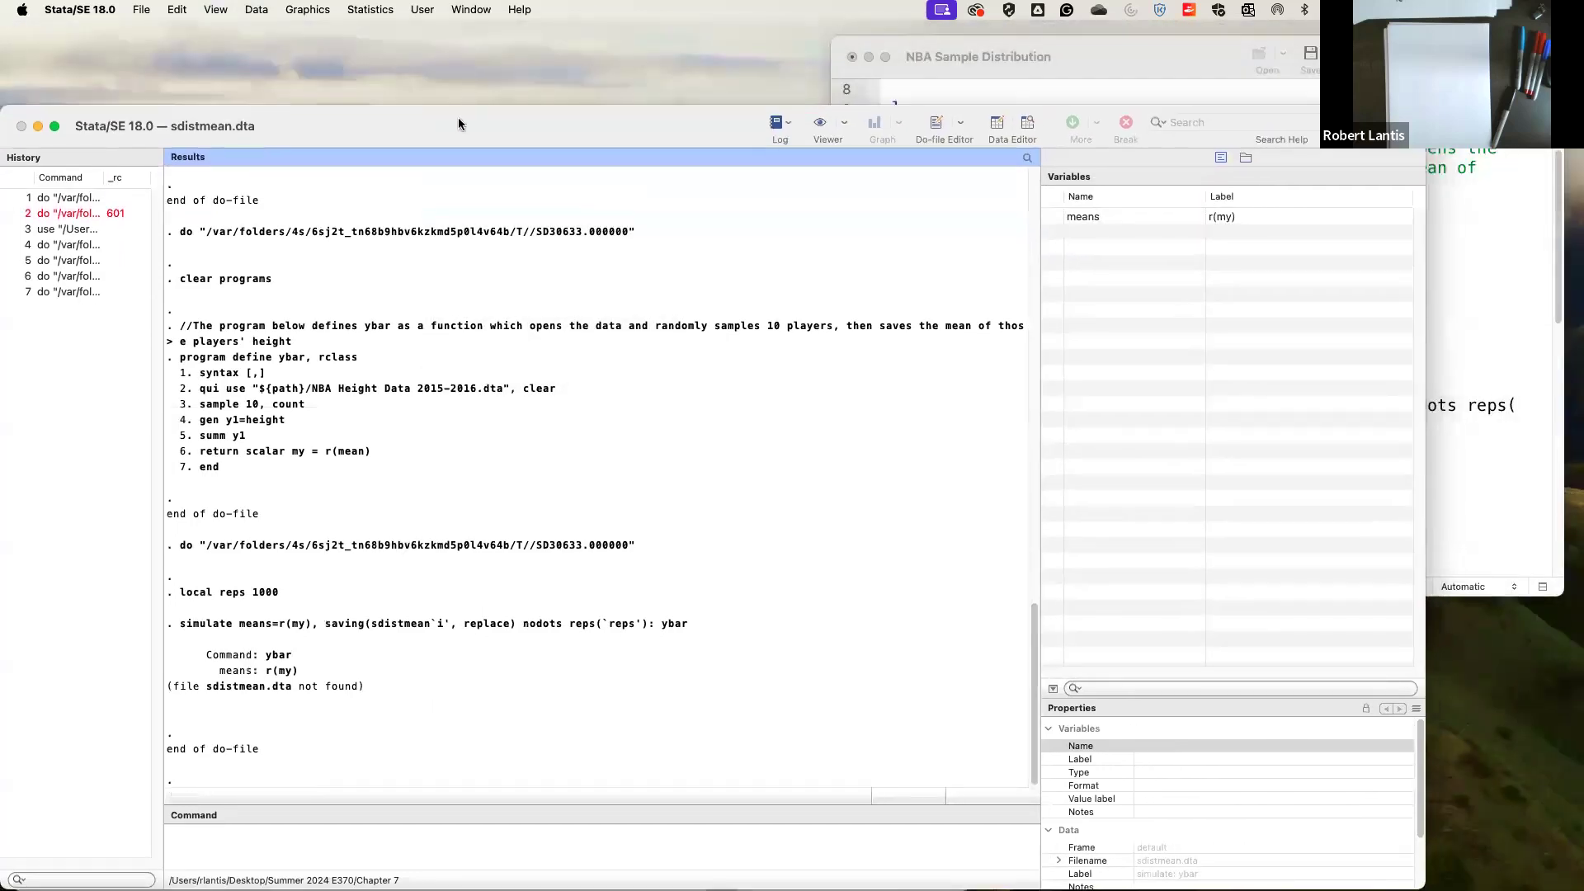
{"action": "left_click", "coordinate": [471, 10]}
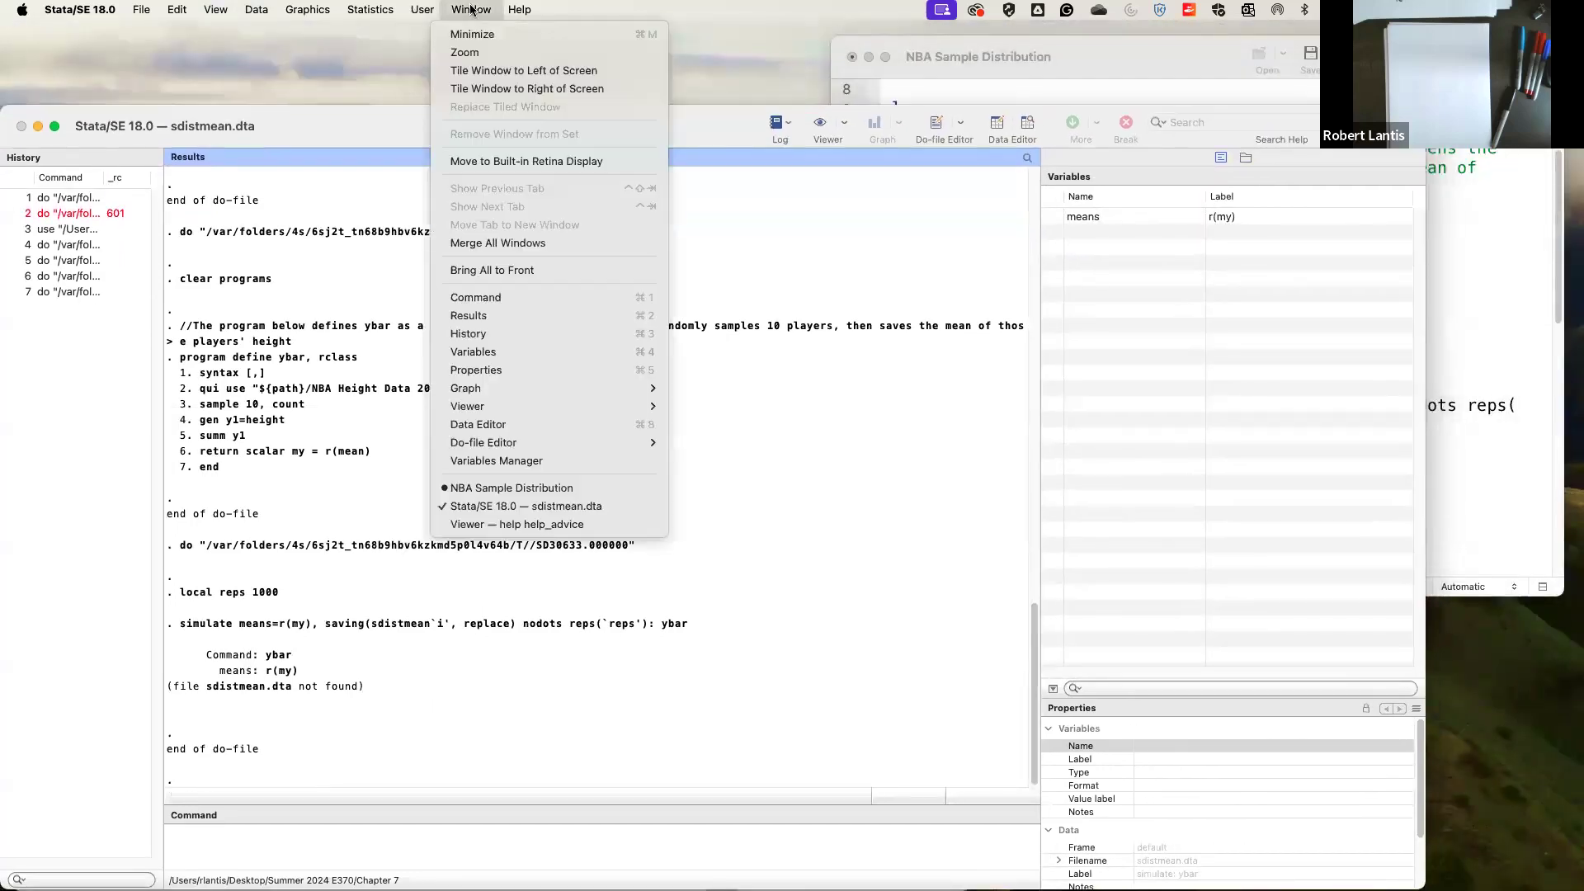
Step: Enlarge the main Stata window with Zoom and lower it to expose the do-file editor's title bar
{"action": "left_click", "coordinate": [467, 51]}
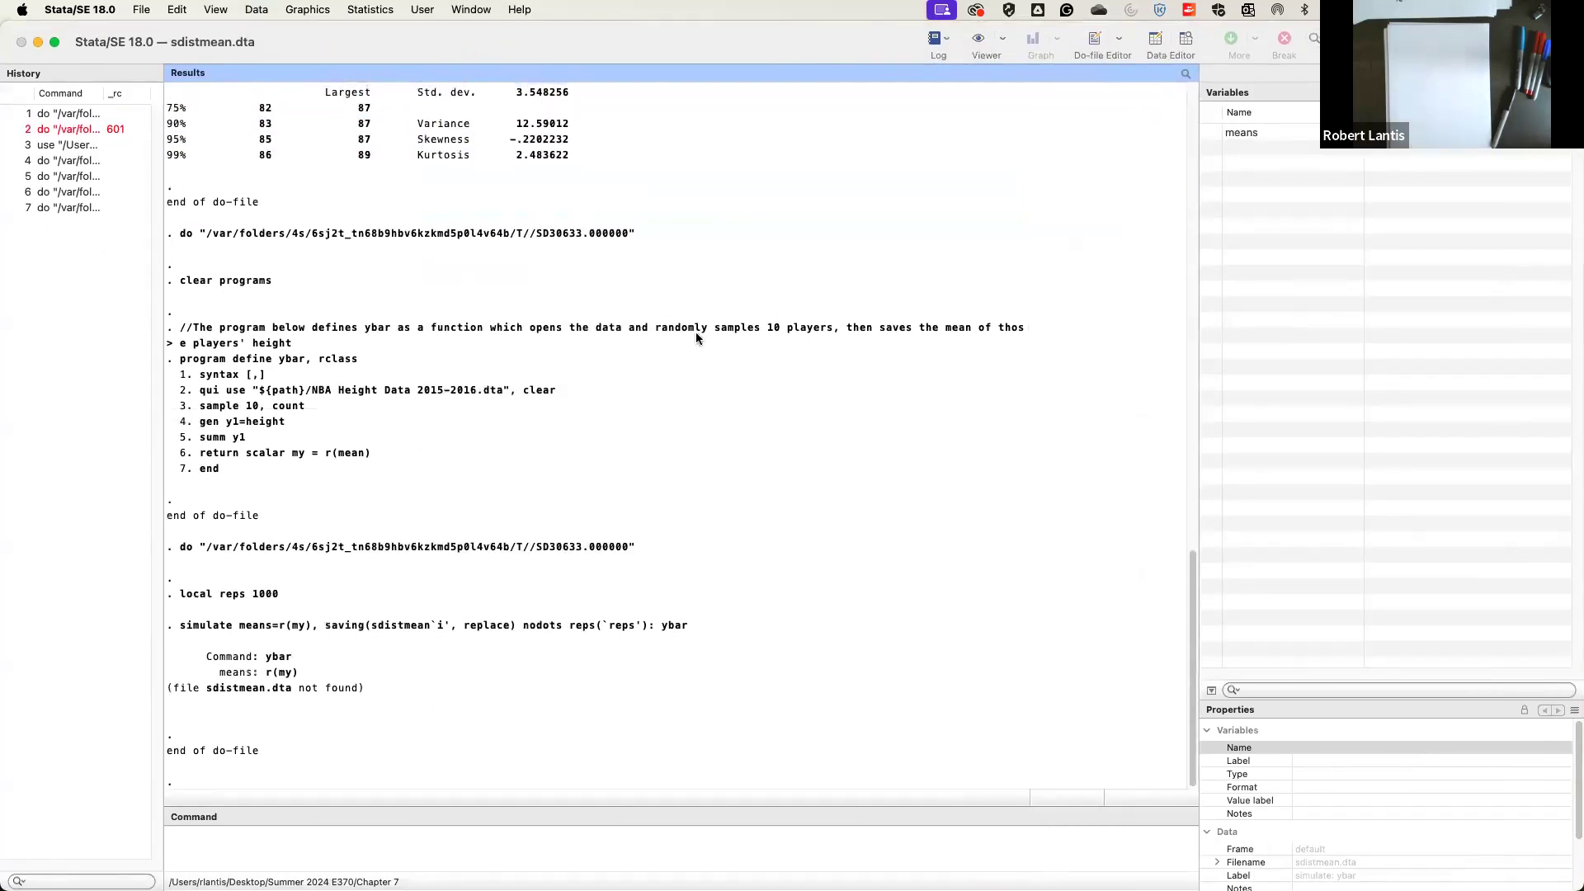
{"action": "scroll", "coordinate": [549, 450], "scroll_direction": "up", "scroll_amount": 8}
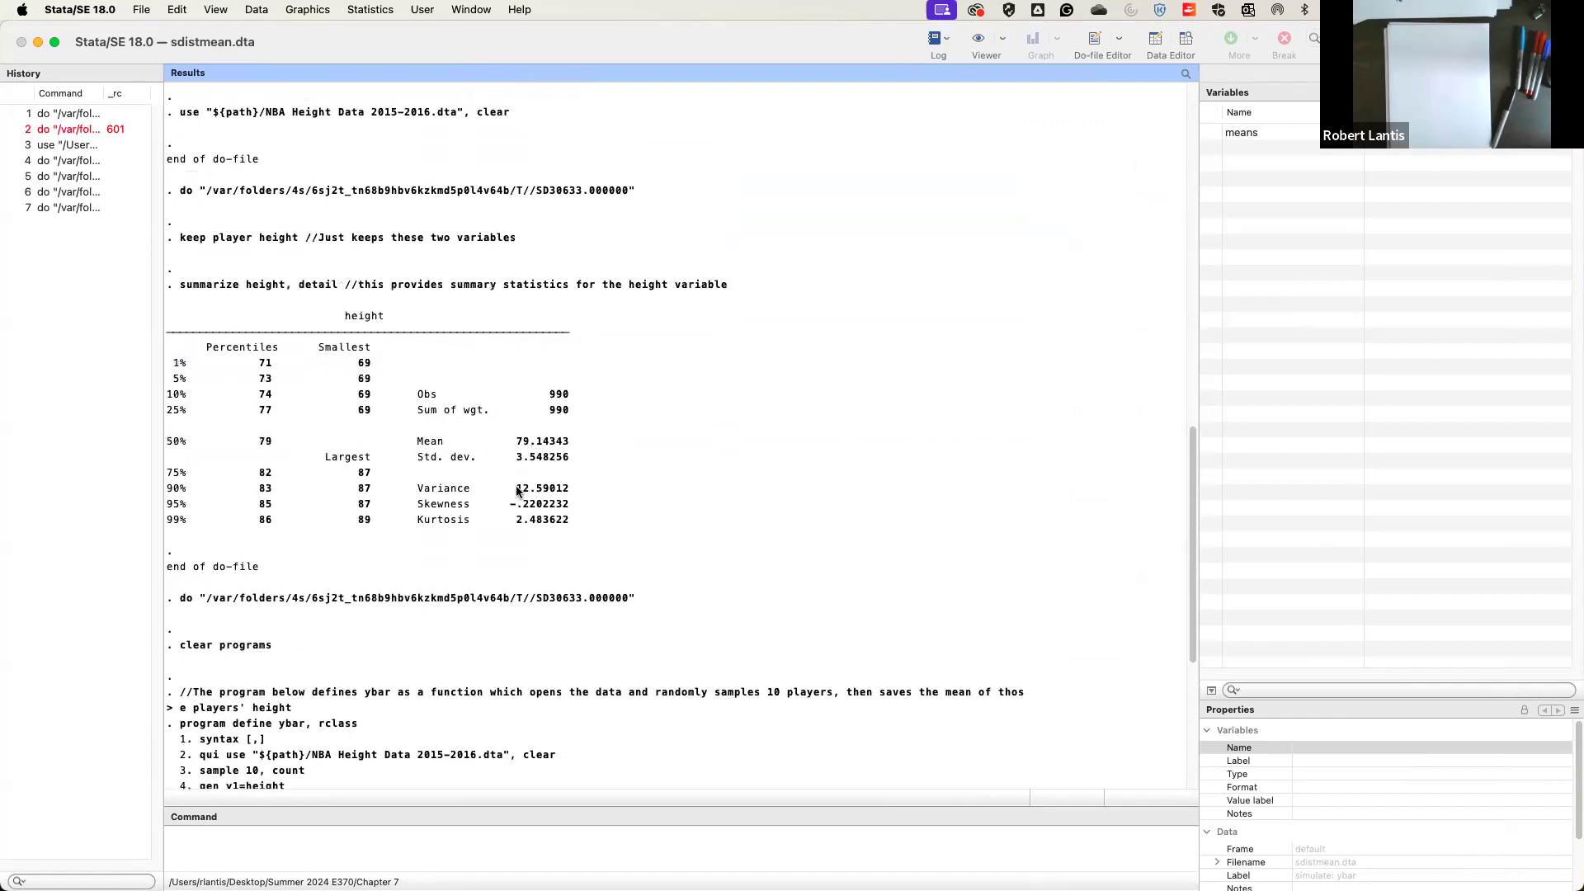
{"action": "scroll", "coordinate": [517, 495], "scroll_direction": "down", "scroll_amount": 8}
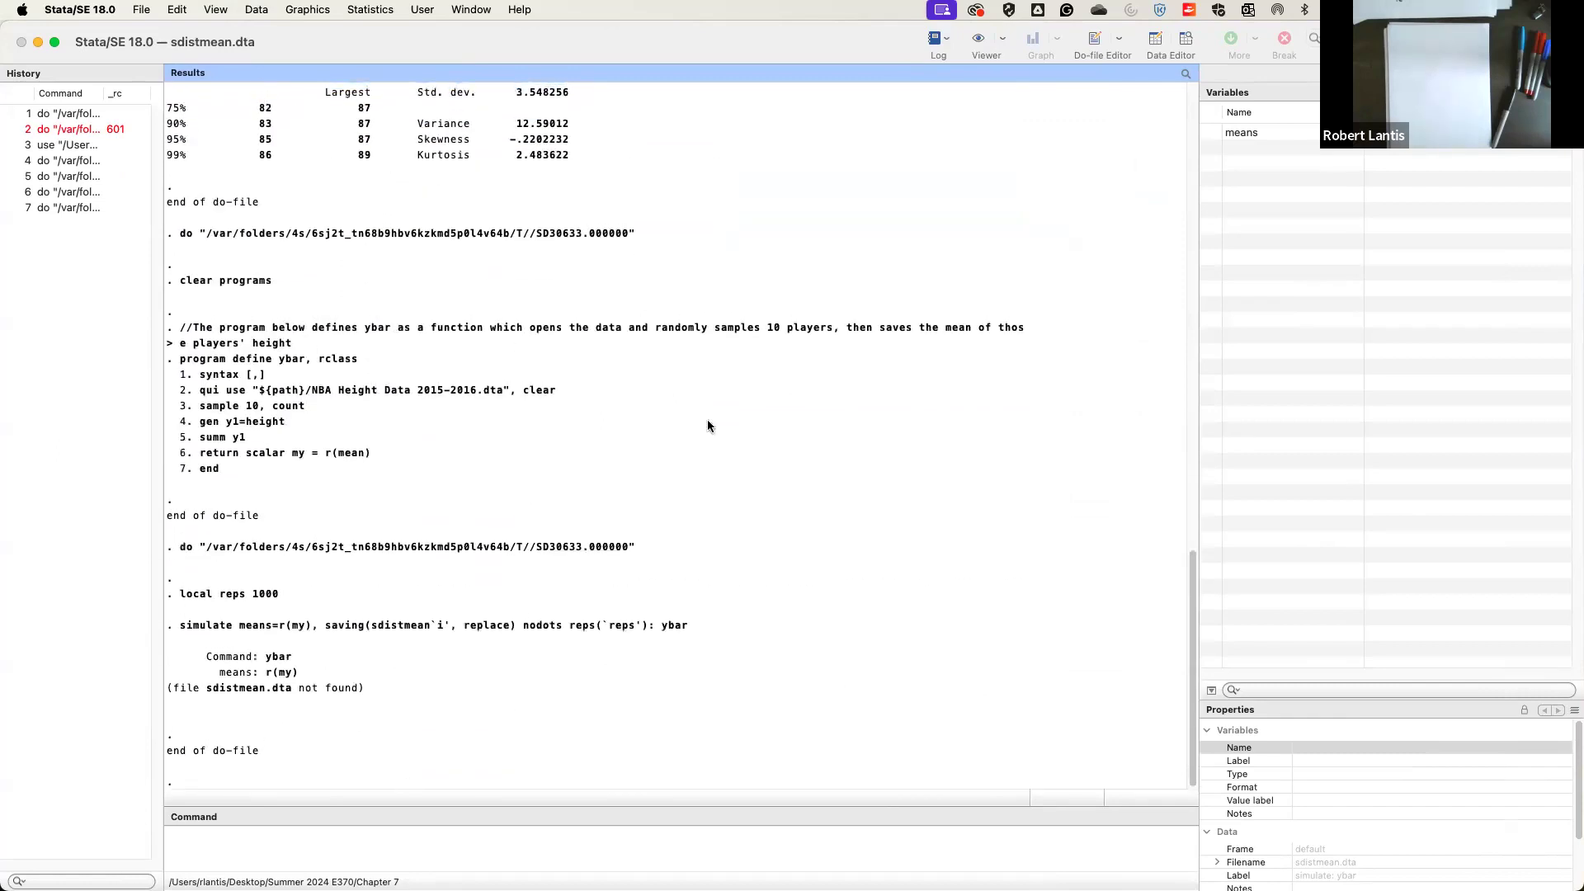
{"action": "left_click_drag", "start_coordinate": [666, 54], "coordinate": [689, 125]}
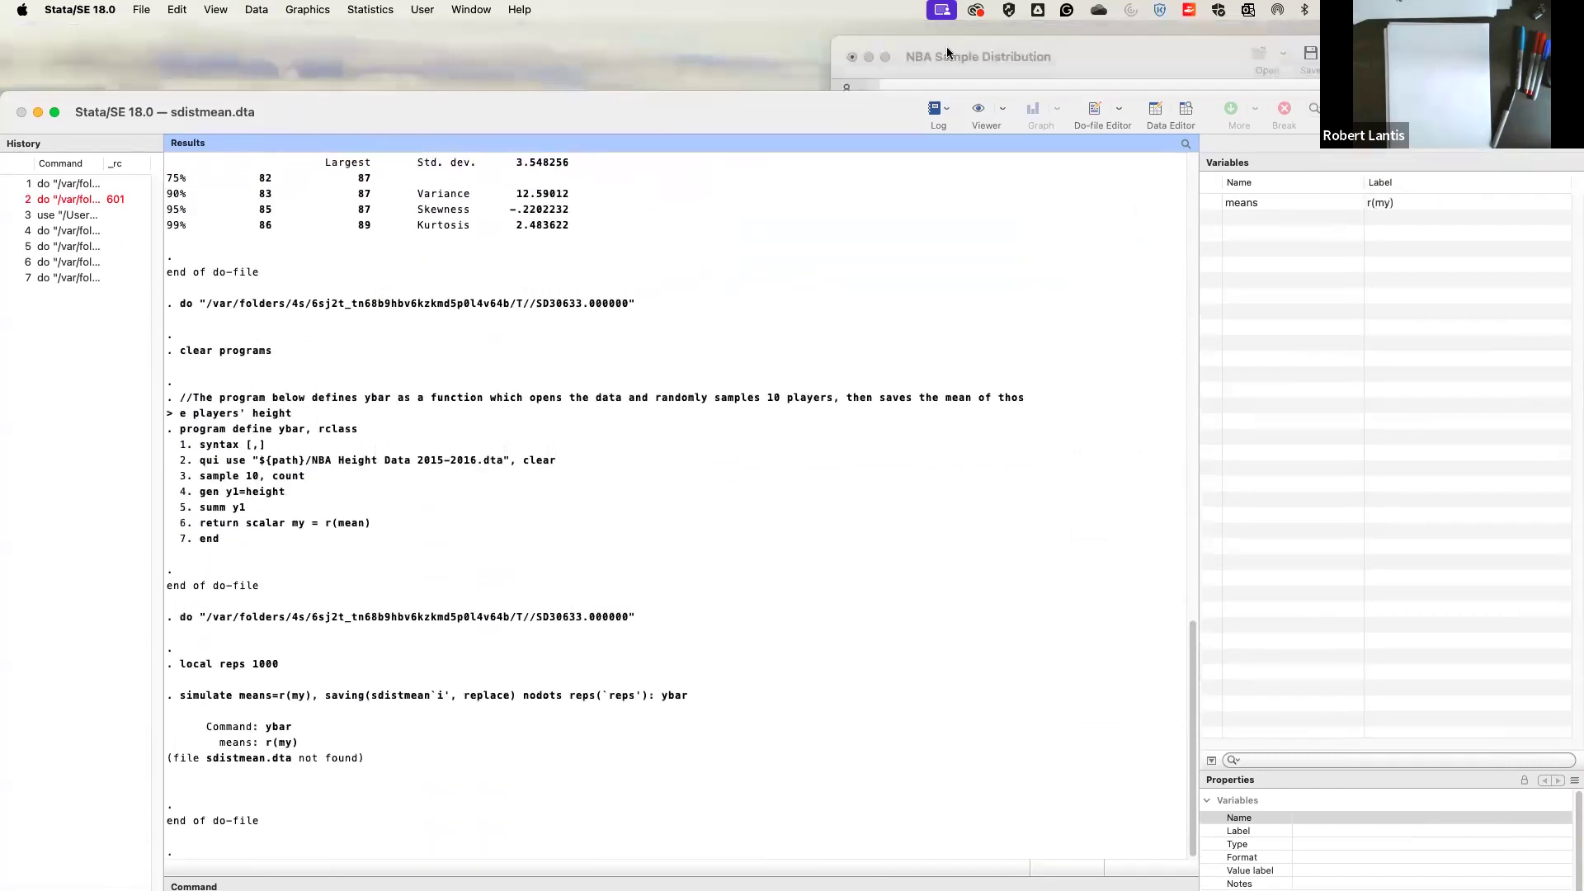
Step: Run the summarize means, detail line for samples of 10 and compare its mean and variance with the original height summary
{"action": "left_click", "coordinate": [1023, 62]}
{"action": "left_click_drag", "start_coordinate": [910, 445], "coordinate": [1132, 471]}
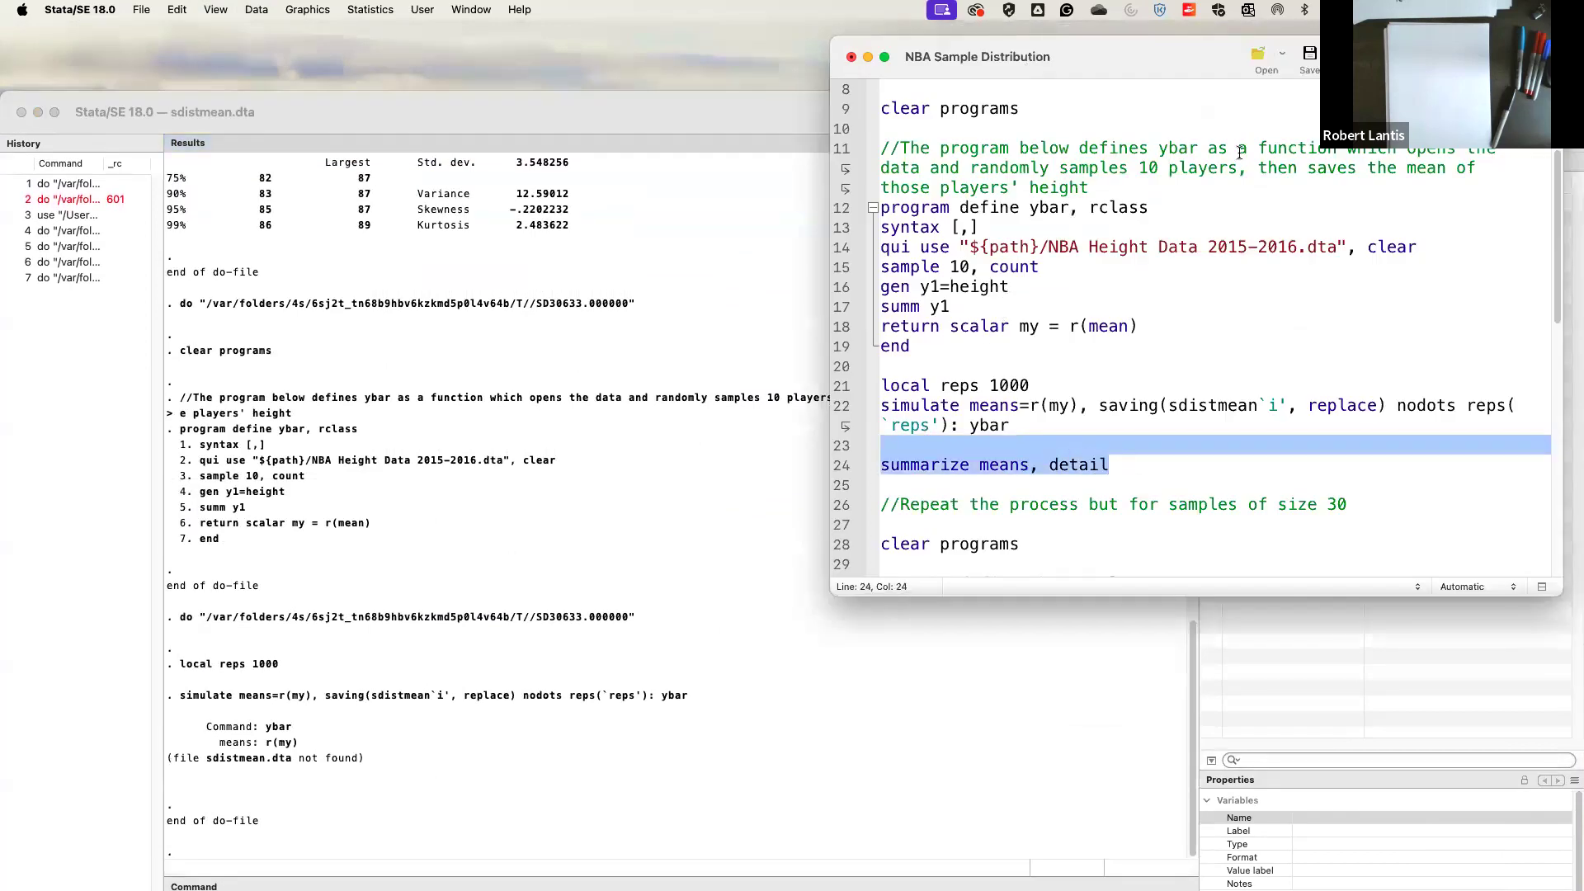
{"action": "key", "text": "super+shift+d"}
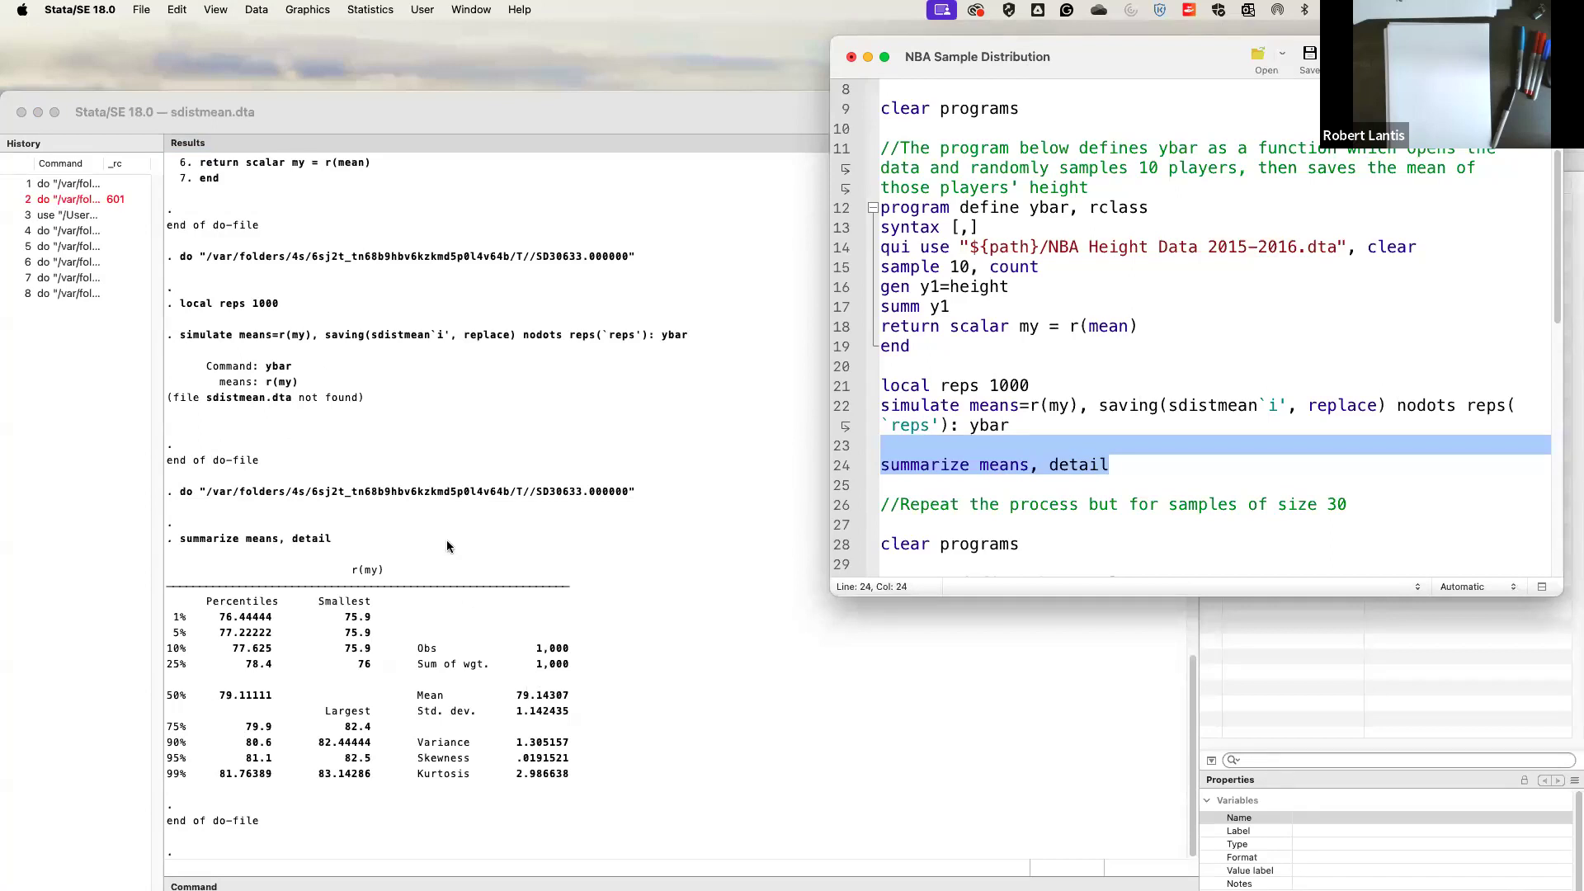
{"action": "scroll", "coordinate": [450, 545], "scroll_direction": "up", "scroll_amount": 8}
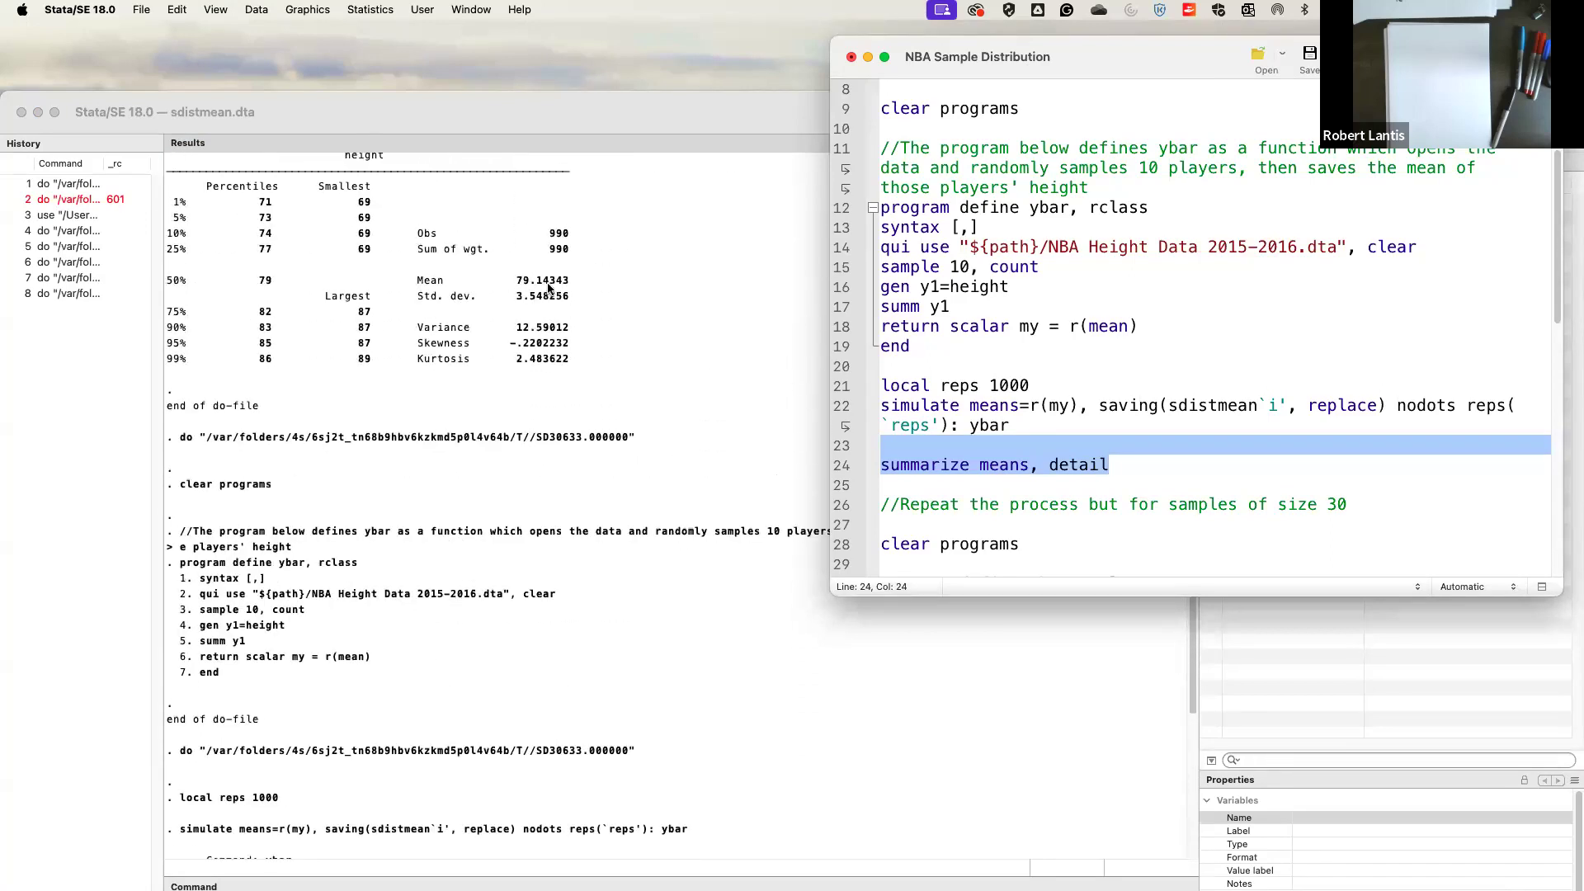
{"action": "scroll", "coordinate": [512, 522], "scroll_direction": "down", "scroll_amount": 10}
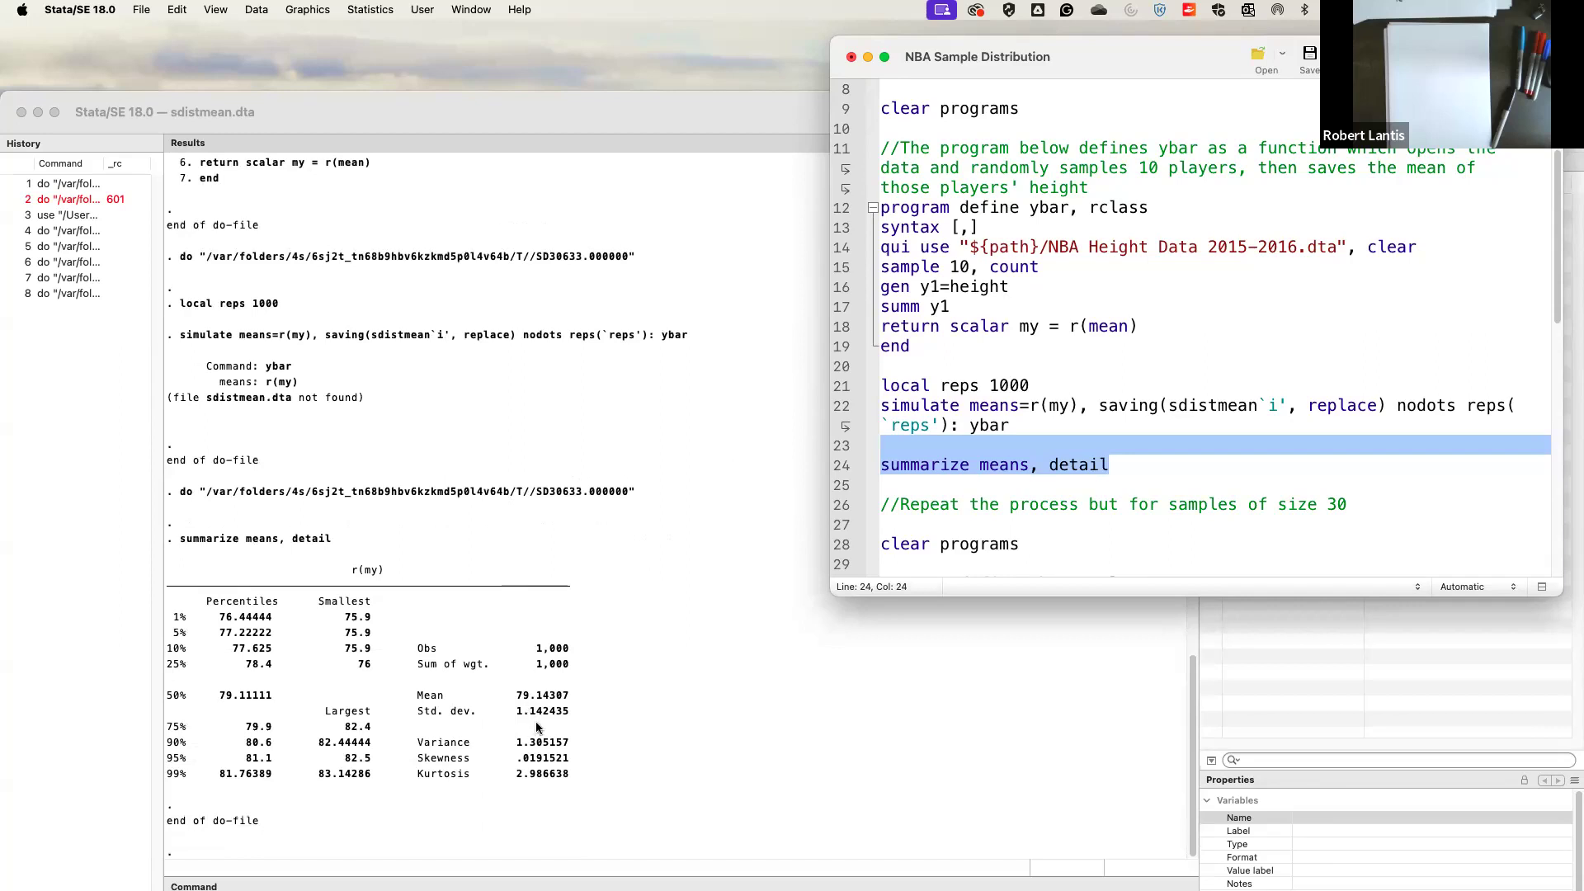
{"action": "scroll", "coordinate": [532, 710], "scroll_direction": "up", "scroll_amount": 10}
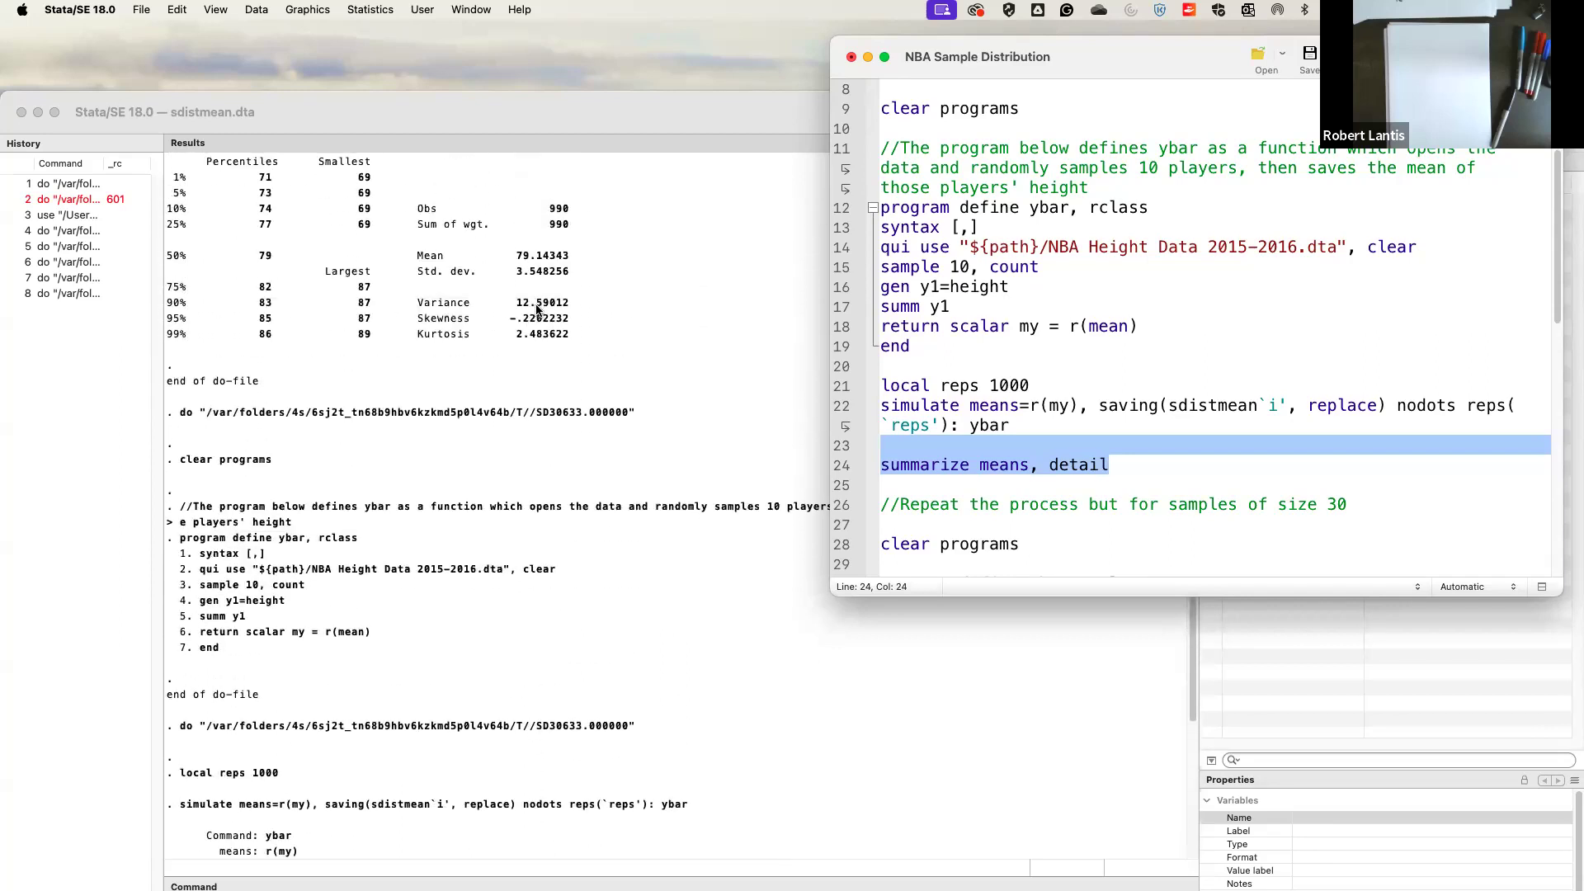
{"action": "scroll", "coordinate": [543, 462], "scroll_direction": "down", "scroll_amount": 10}
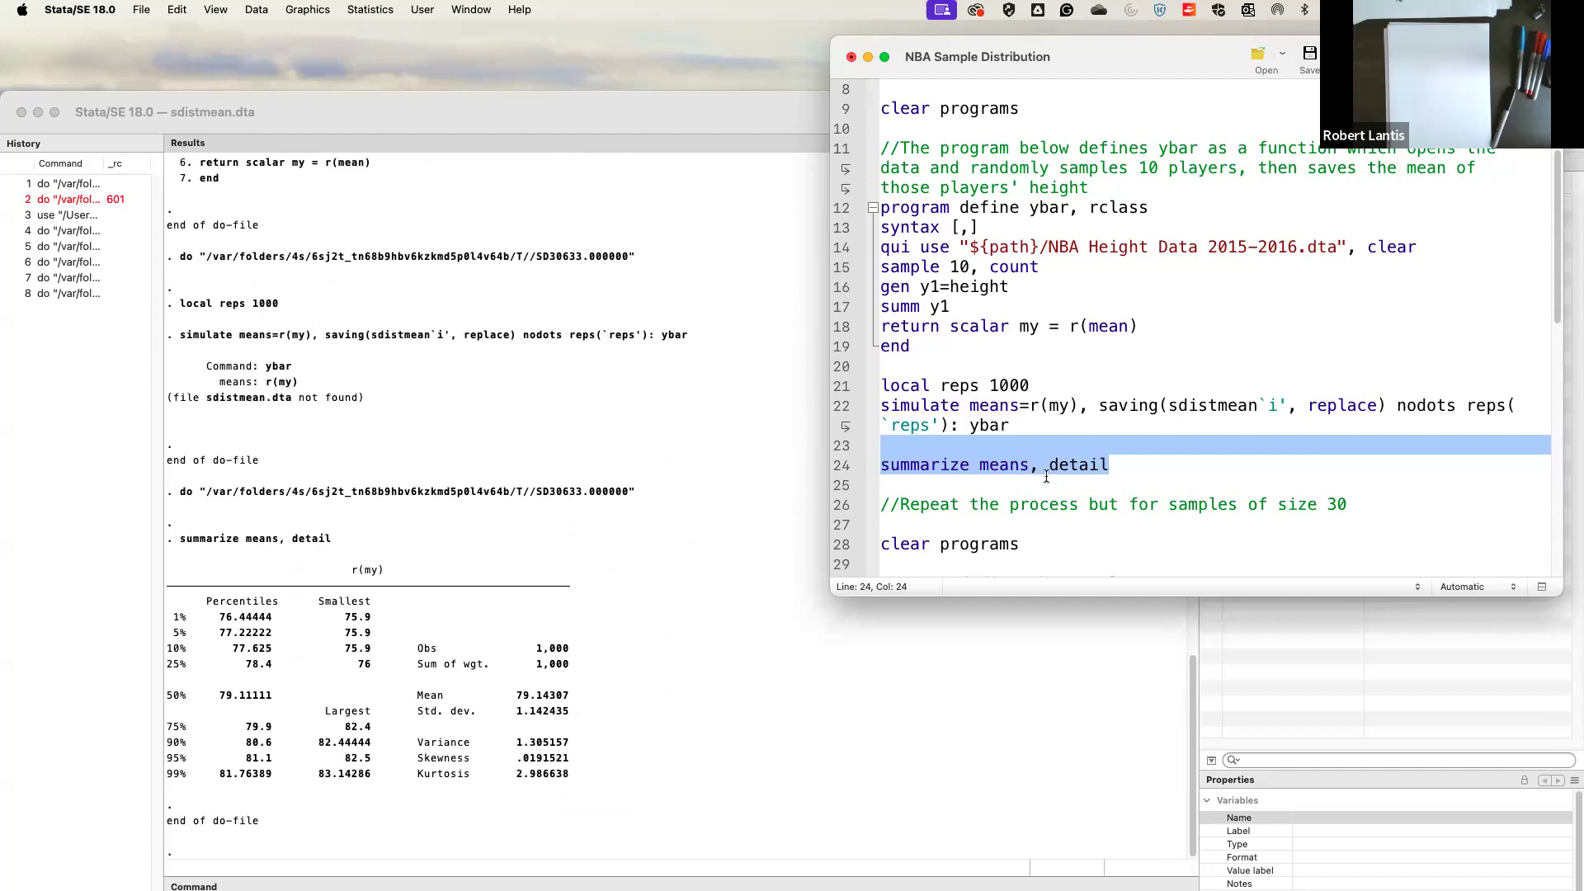
Step: Run the do-file block for samples of size 30, from its comment through the 1000-repetition simulation and detailed summary of means
{"action": "scroll", "coordinate": [1046, 476], "scroll_direction": "down", "scroll_amount": 3}
{"action": "left_click_drag", "start_coordinate": [914, 367], "coordinate": [1143, 487]}
{"action": "left_click", "coordinate": [1538, 56]}
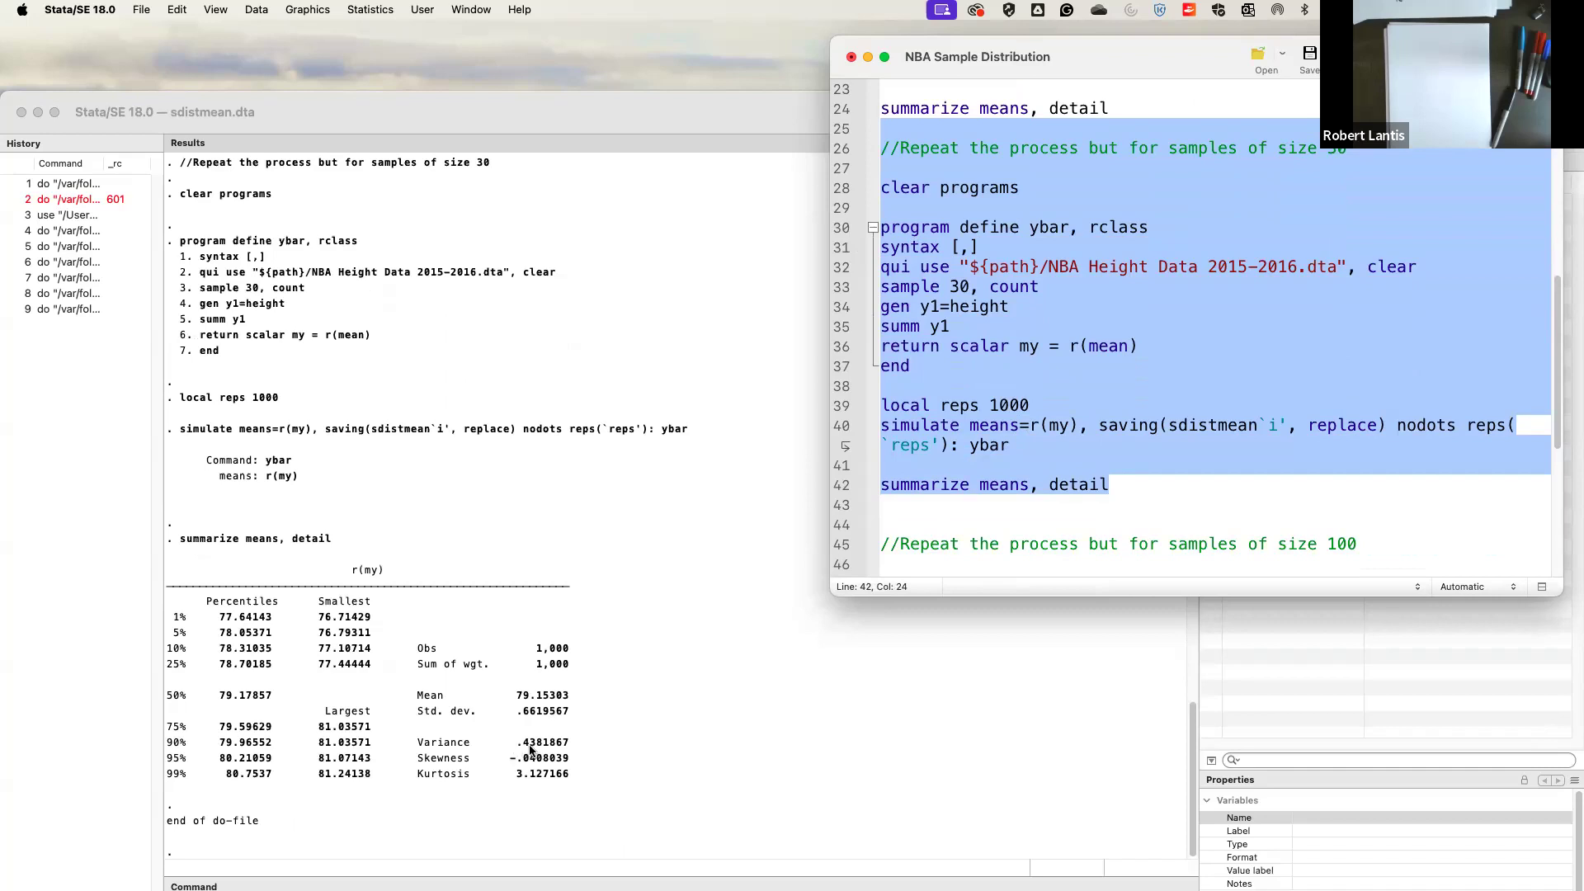
Step: Run the do-file block for samples of size 100, from clear programs through the 10000-repetition simulation and detailed summary of means
{"action": "scroll", "coordinate": [1007, 524], "scroll_direction": "down", "scroll_amount": 5}
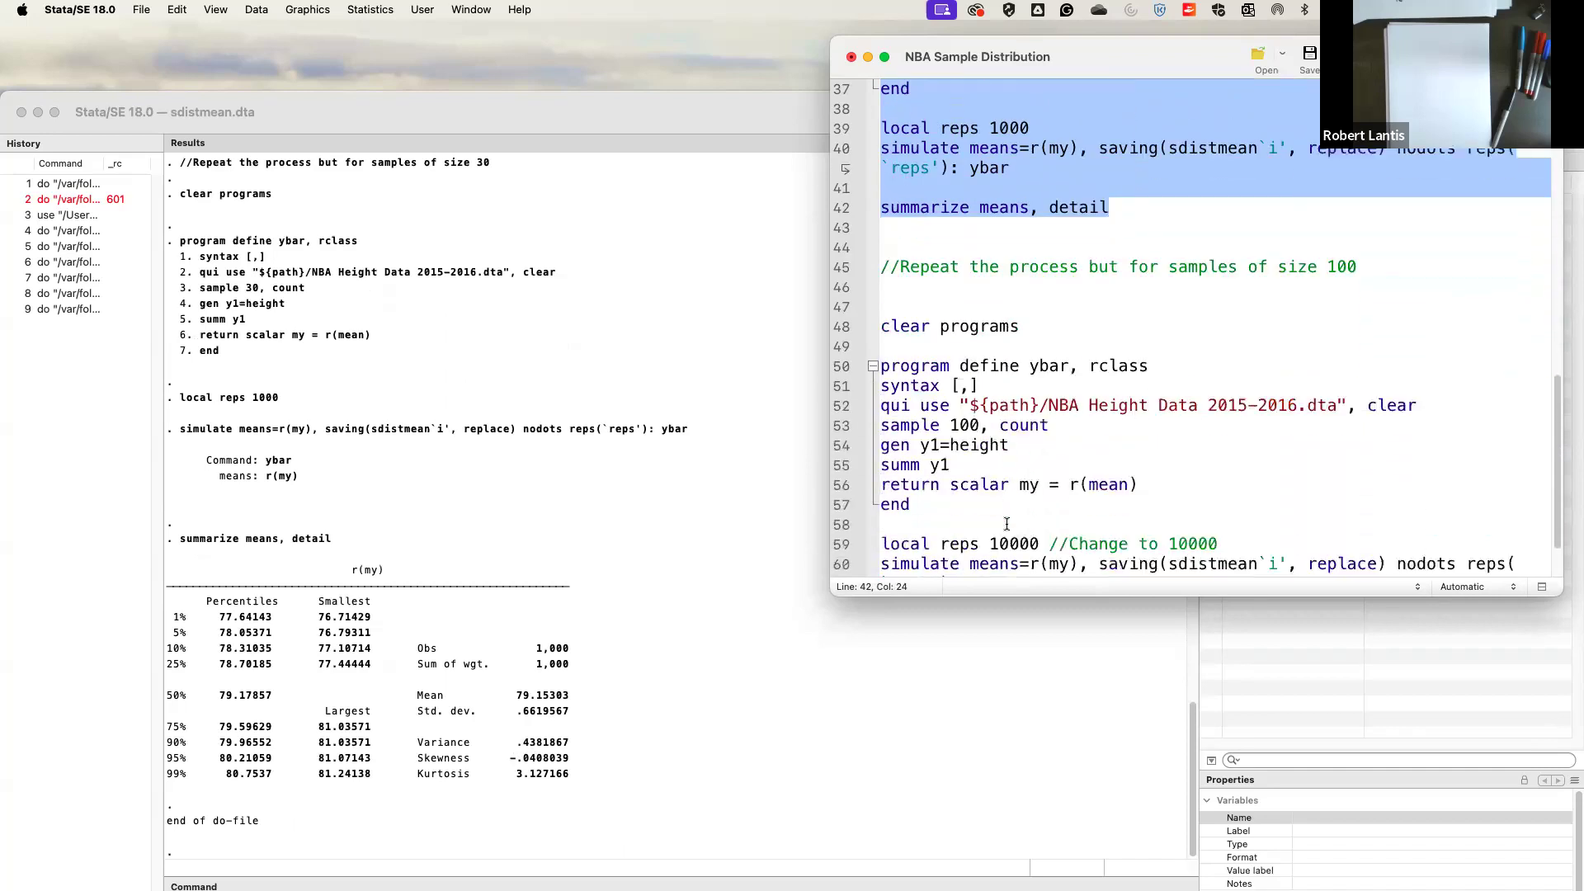
{"action": "scroll", "coordinate": [1007, 525], "scroll_direction": "down", "scroll_amount": 2}
{"action": "left_click_drag", "start_coordinate": [932, 222], "coordinate": [1134, 542]}
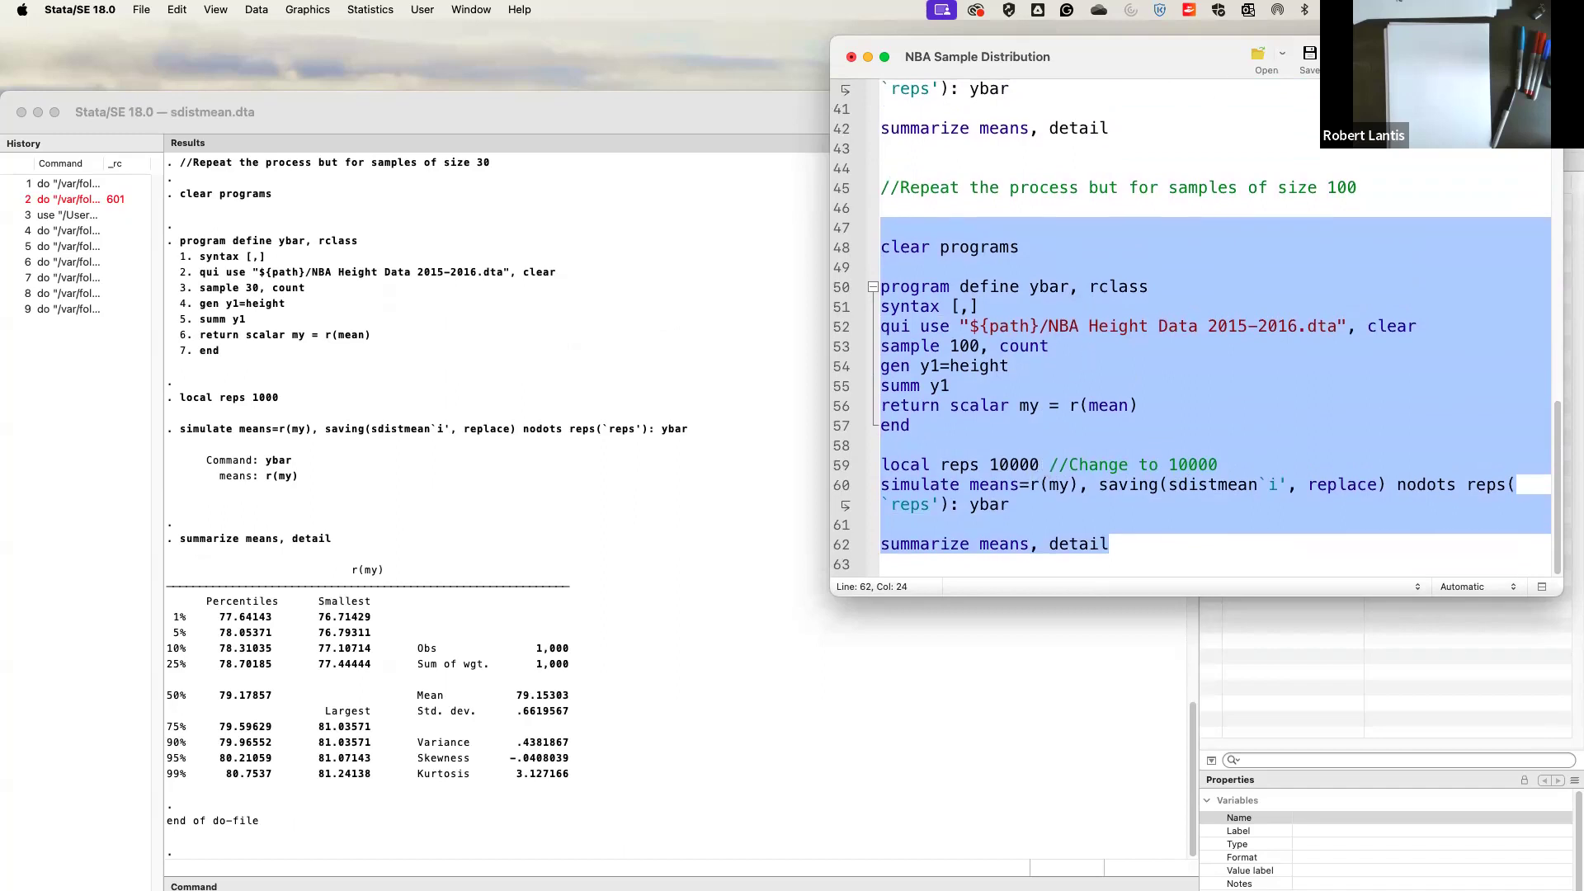
{"action": "key", "text": "super+shift+d"}
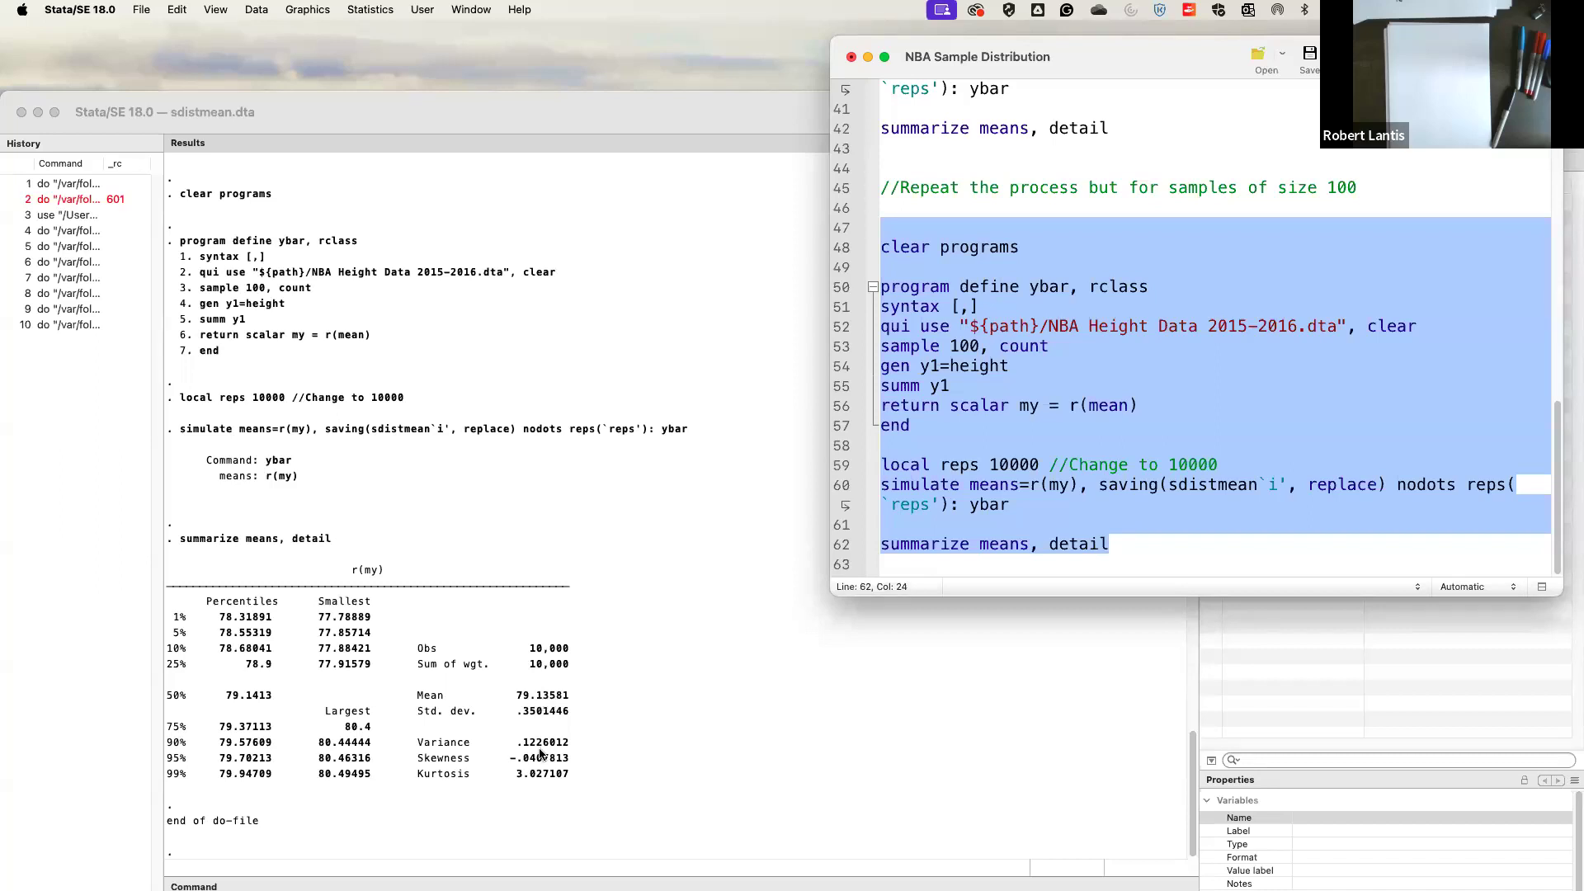
{"action": "scroll", "coordinate": [533, 748], "scroll_direction": "up", "scroll_amount": 1}
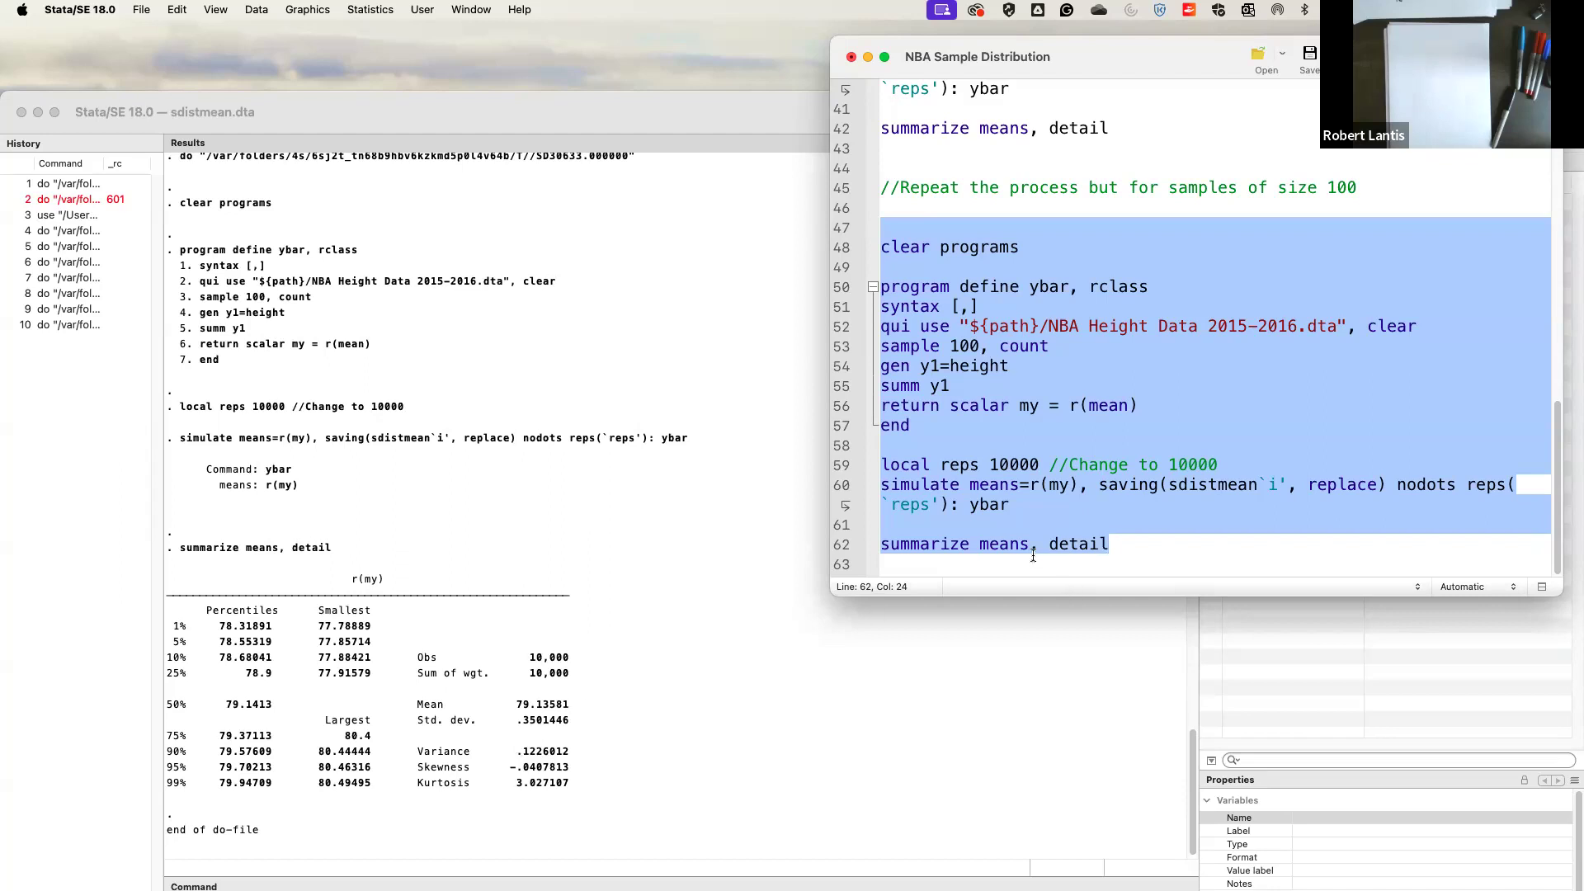
Step: Bring the main Stata window forward, raise it to expose the command line, and run hist means to plot the simulated means
{"action": "left_click", "coordinate": [728, 454]}
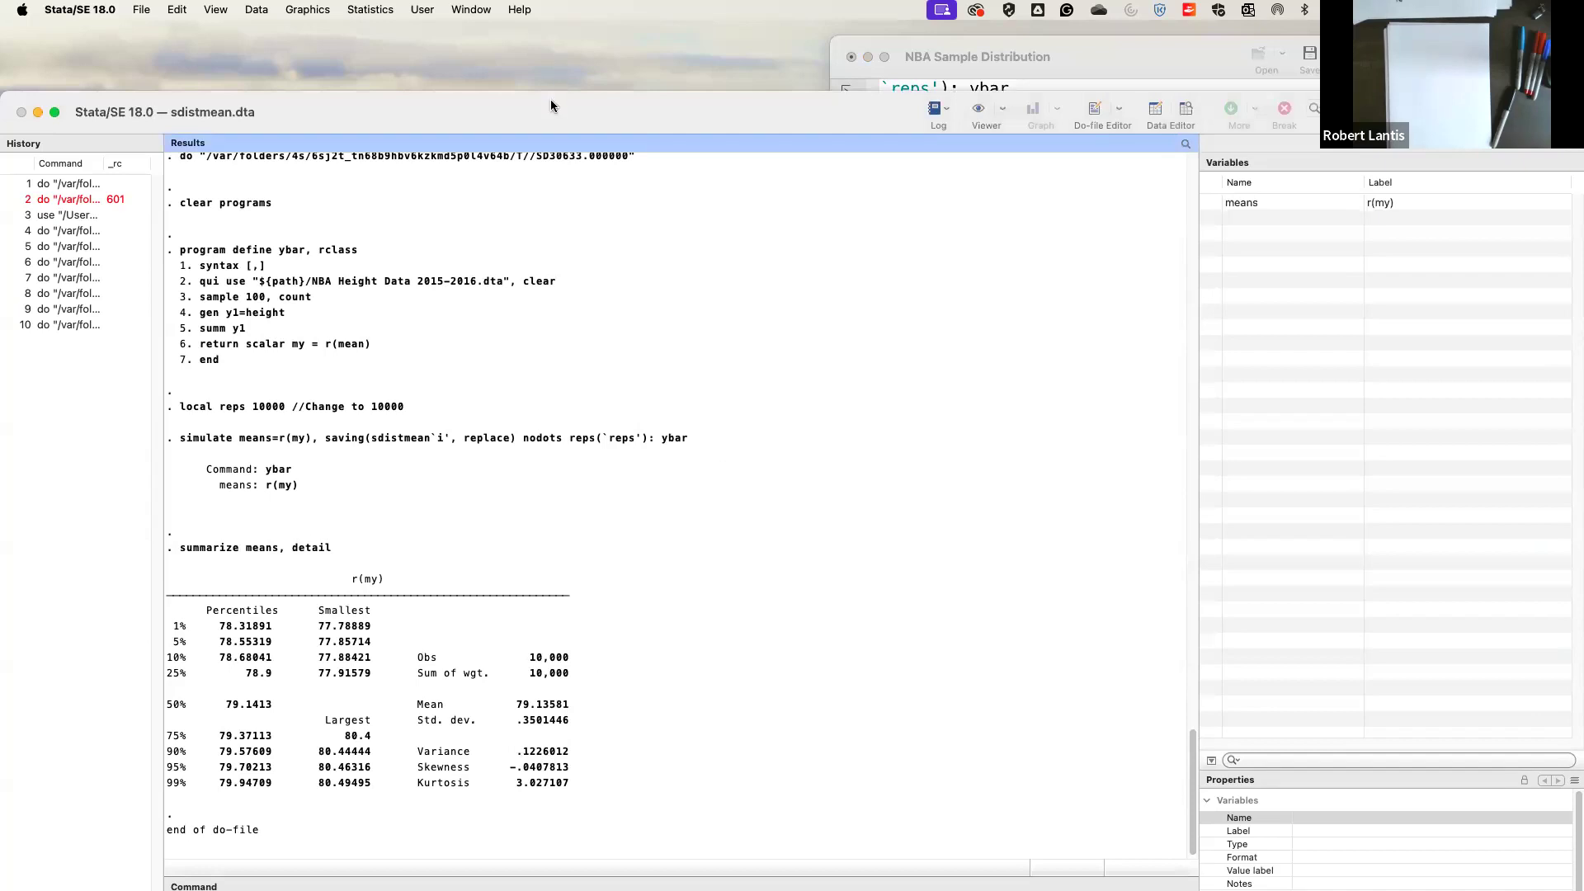
{"action": "left_click_drag", "start_coordinate": [550, 100], "coordinate": [551, 49]}
{"action": "left_click", "coordinate": [450, 838]}
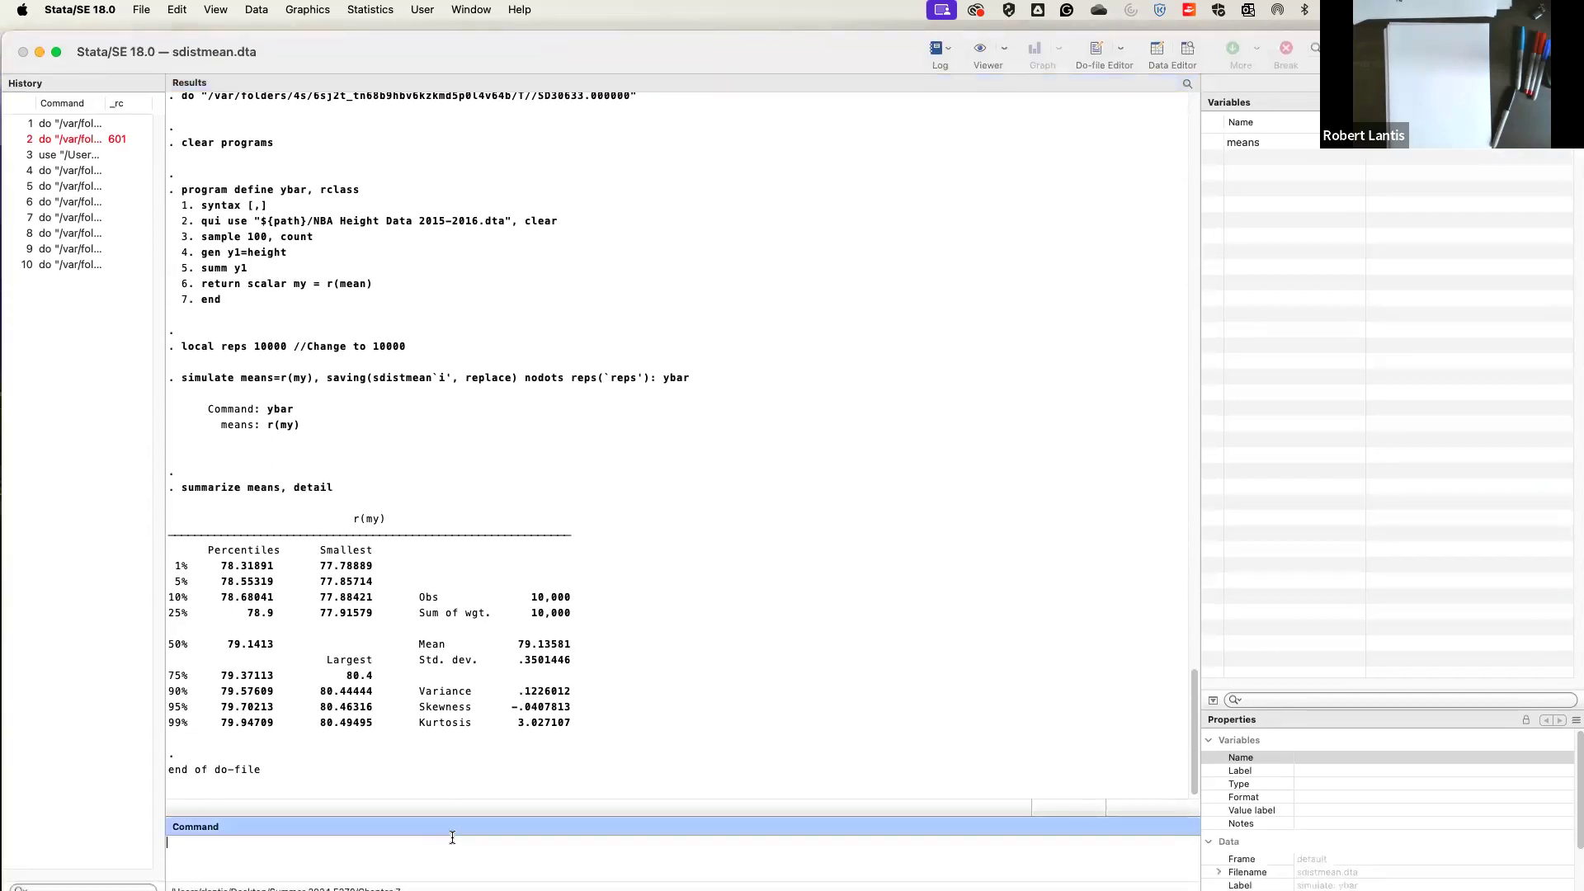
{"action": "type", "text": "hist means"}
{"action": "key", "text": "Return"}
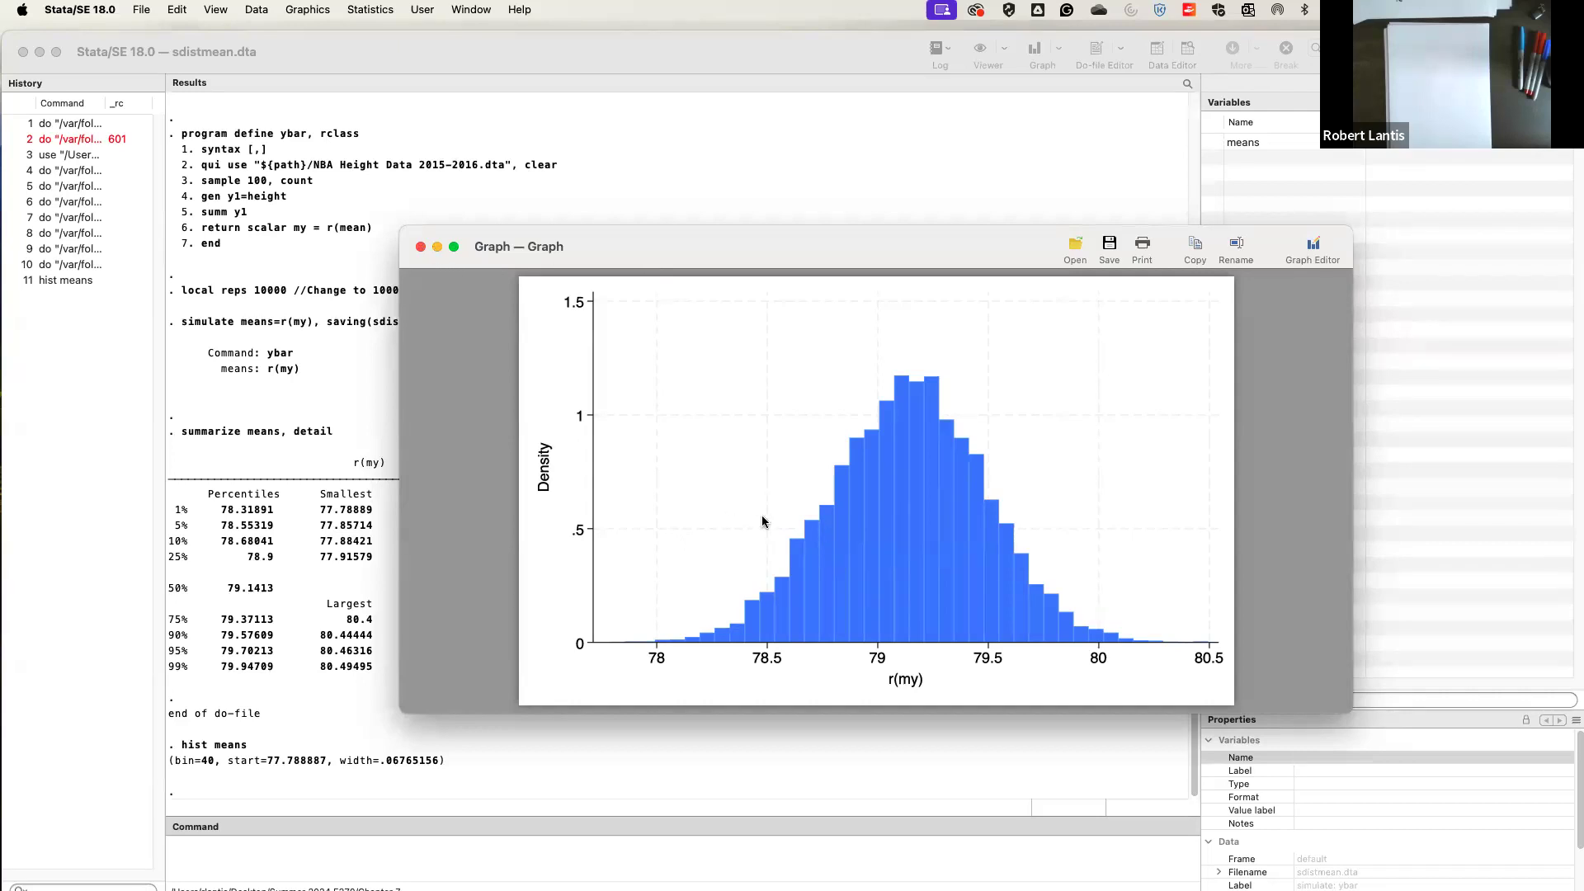
Step: Minimize the histogram and main Stata windows, then maximize the Excel workbook Sampling Distribution-Grade Data Chapter 7 to review its population and sample data
{"action": "left_click", "coordinate": [437, 248]}
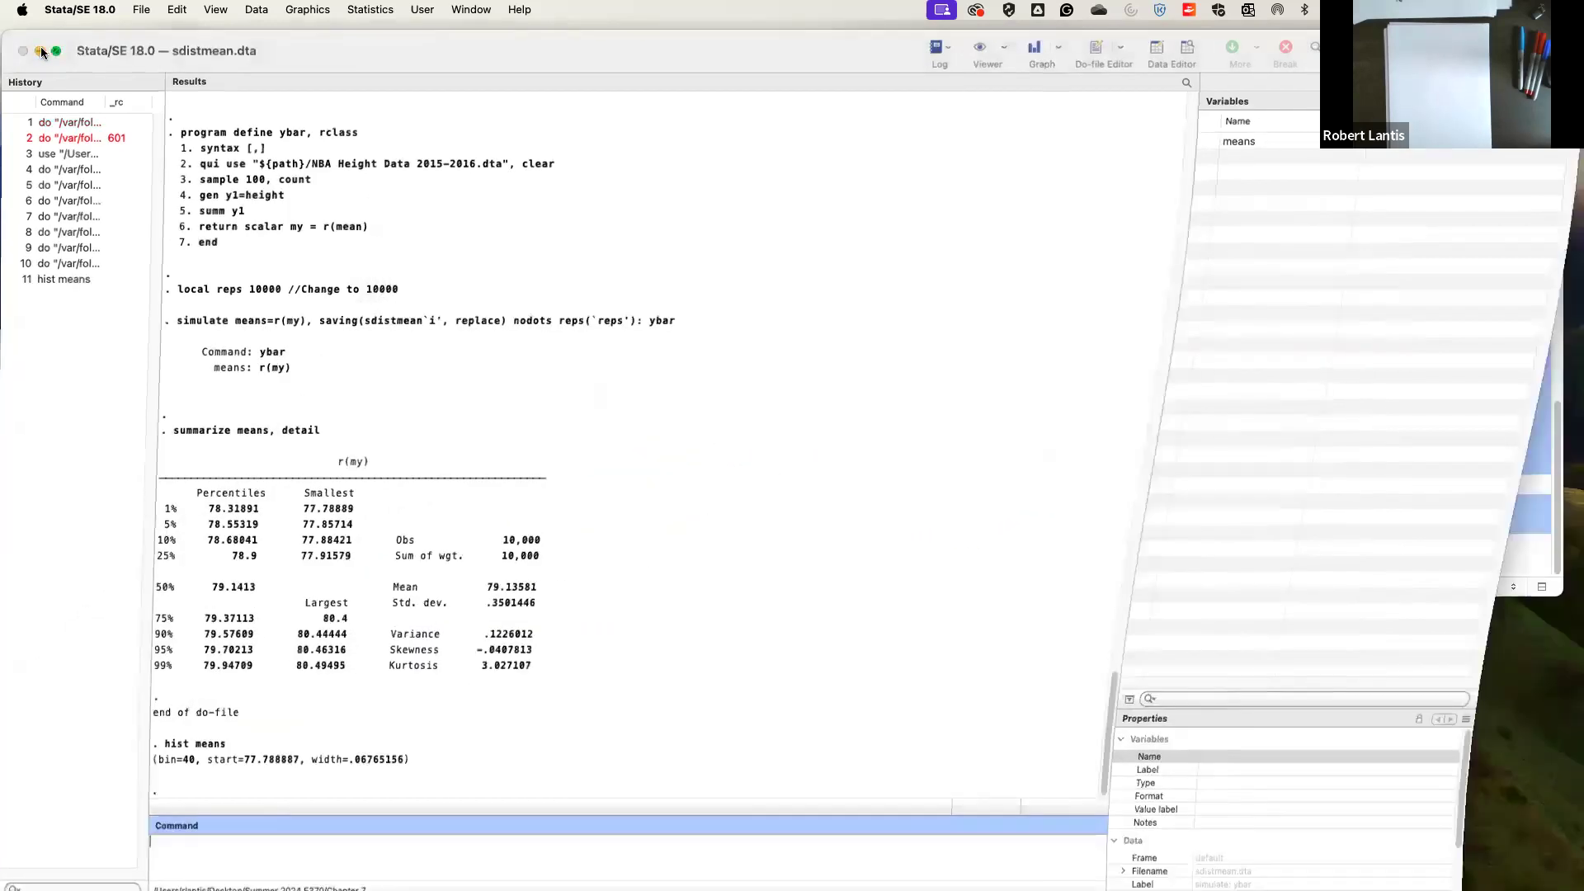
{"action": "left_click", "coordinate": [40, 51]}
{"action": "left_click", "coordinate": [386, 612]}
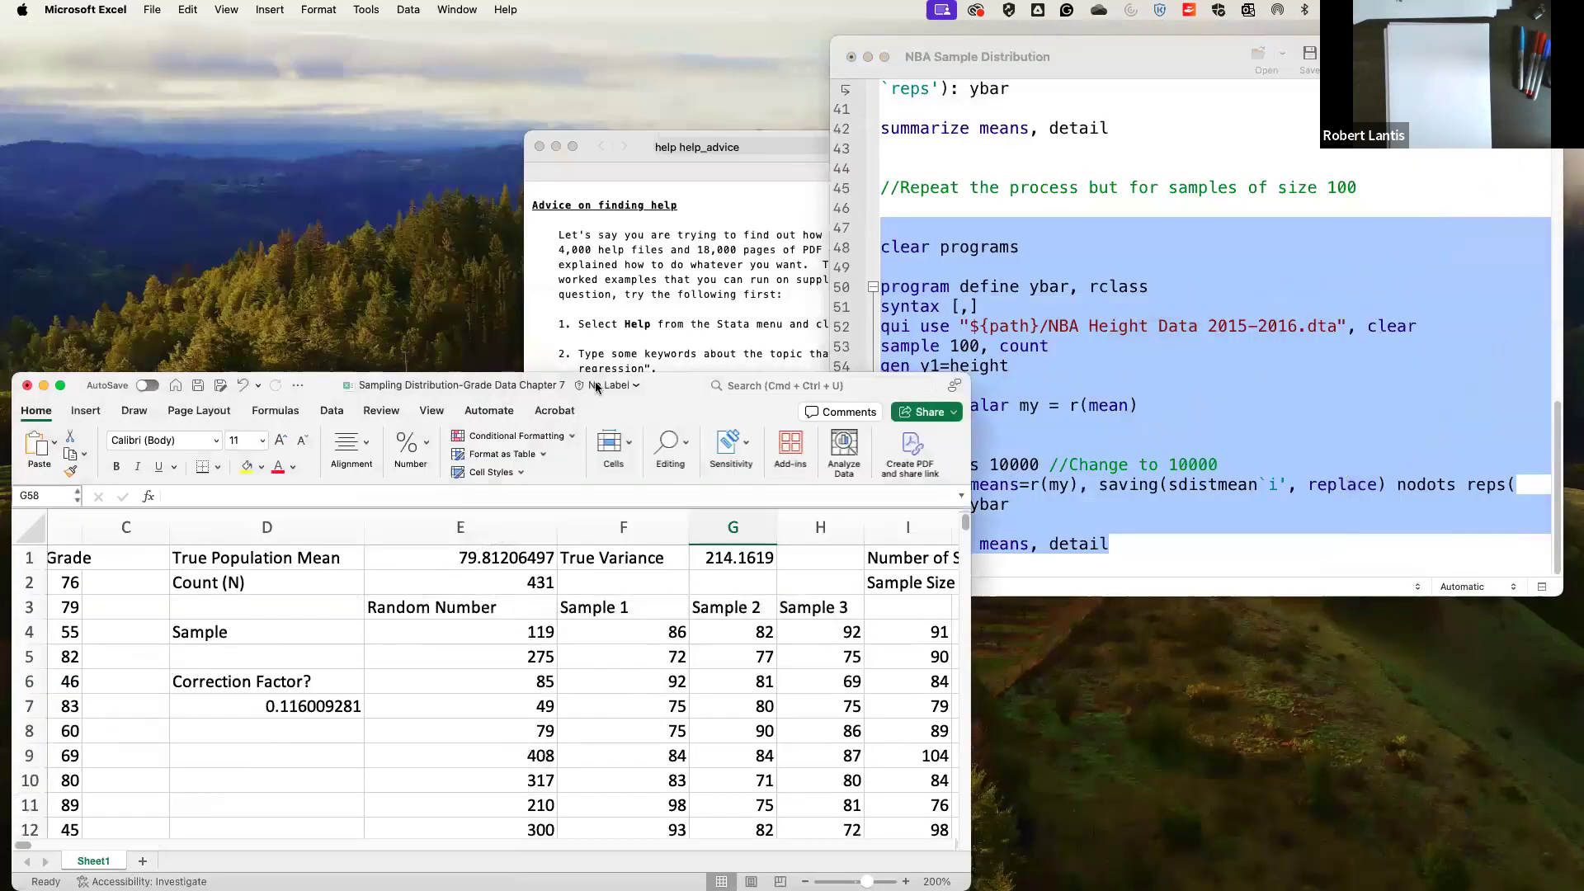
{"action": "double_click", "coordinate": [685, 390]}
{"action": "scroll", "coordinate": [827, 376], "scroll_direction": "down", "scroll_amount": 1}
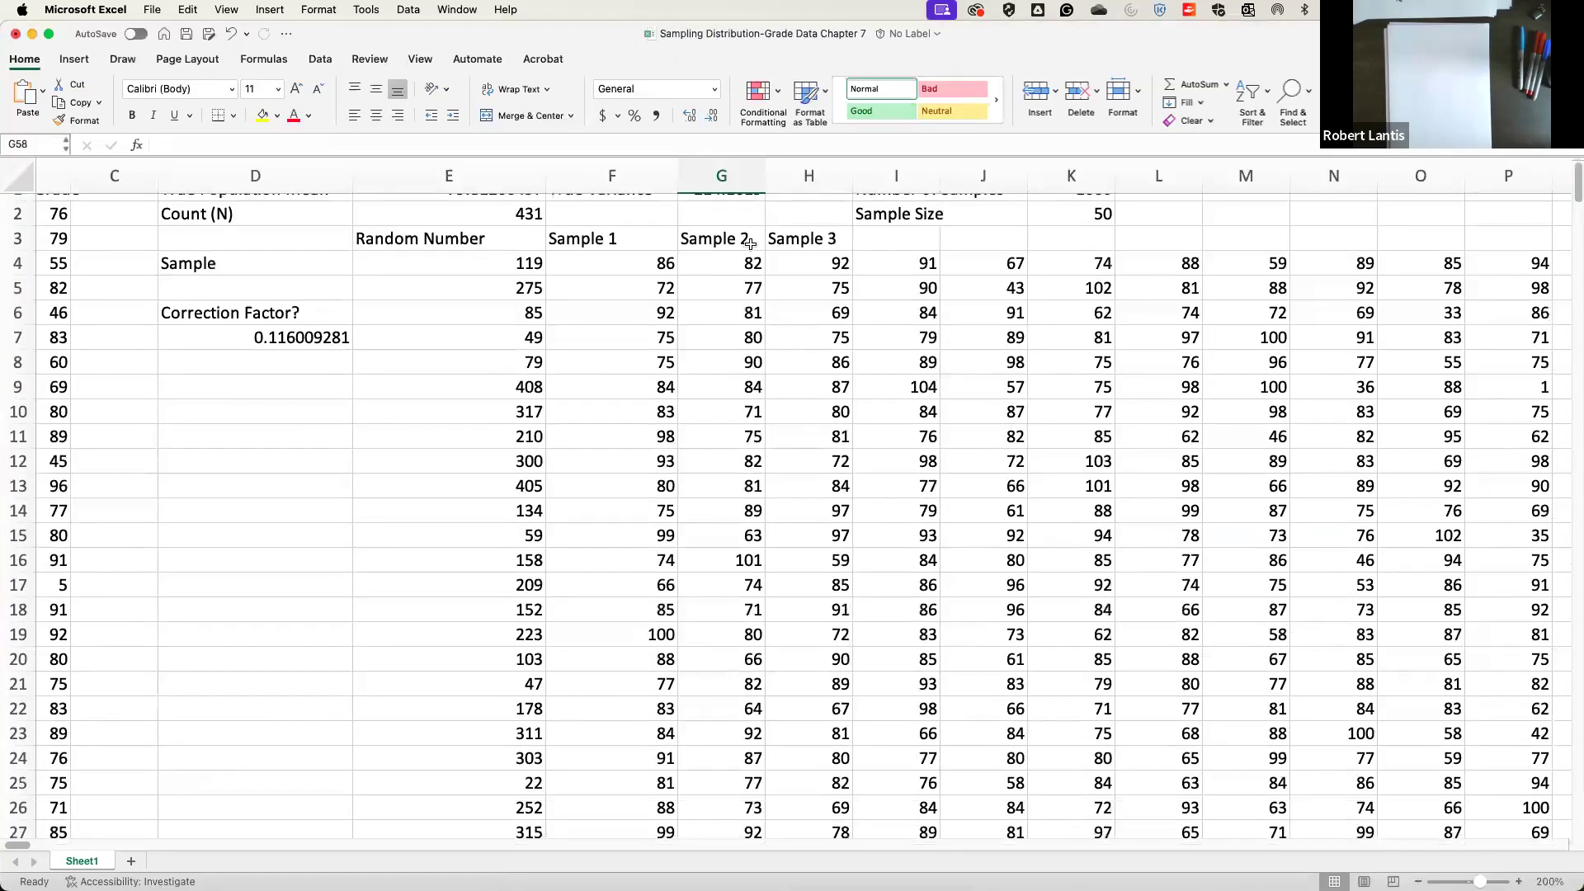
{"action": "scroll", "coordinate": [887, 310], "scroll_direction": "up", "scroll_amount": 1}
{"action": "scroll", "coordinate": [1015, 347], "scroll_direction": "right", "scroll_amount": 2}
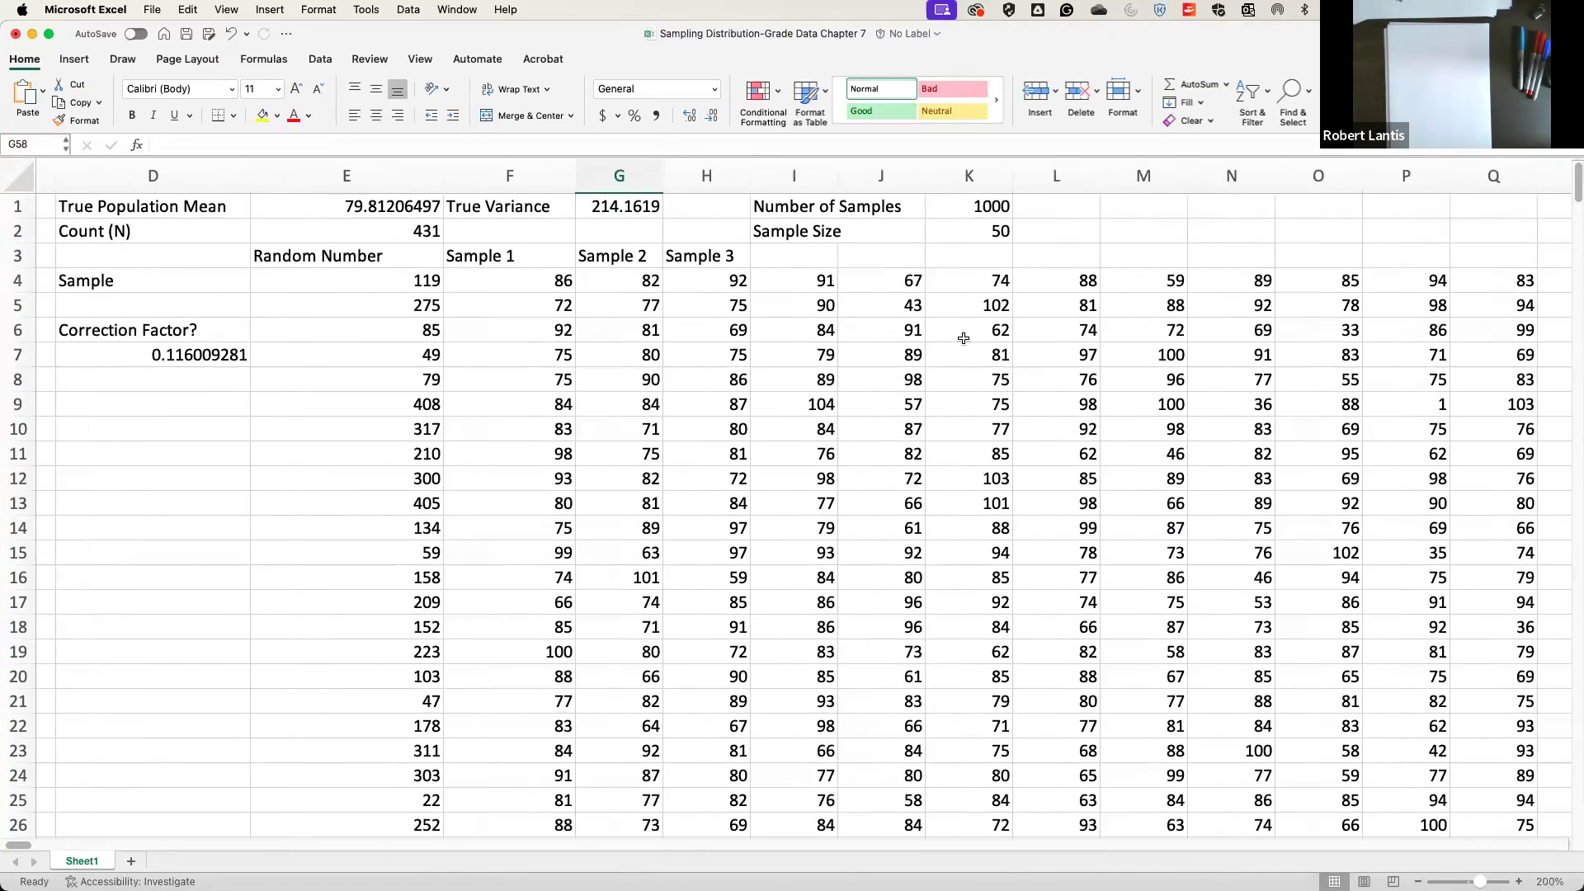
{"action": "scroll", "coordinate": [455, 289], "scroll_direction": "left", "scroll_amount": 2}
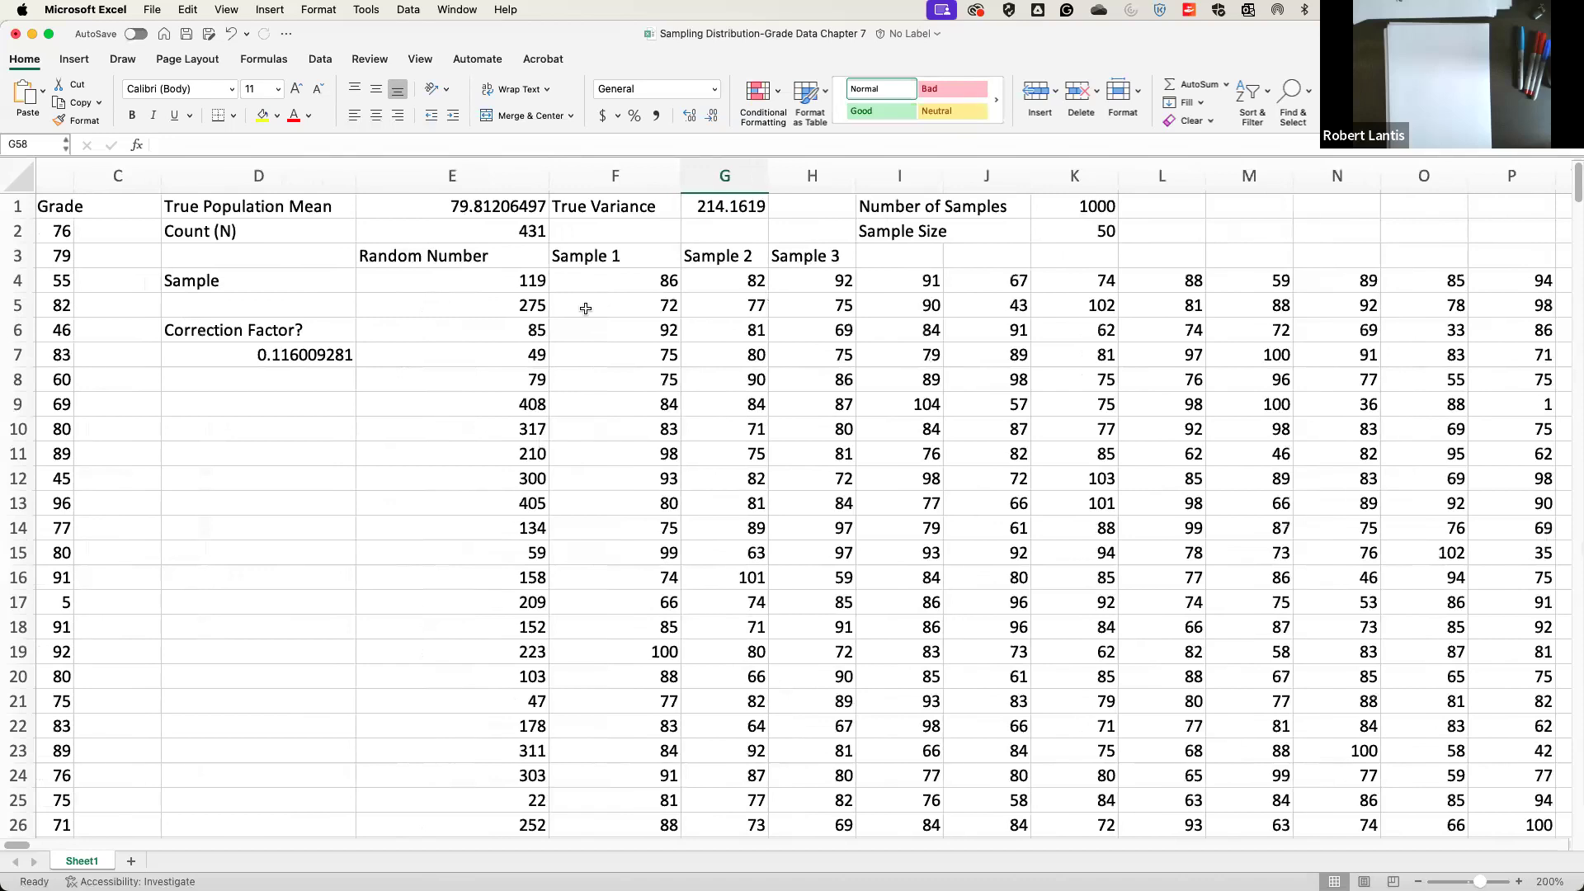
{"action": "scroll", "coordinate": [582, 307], "scroll_direction": "down", "scroll_amount": 1}
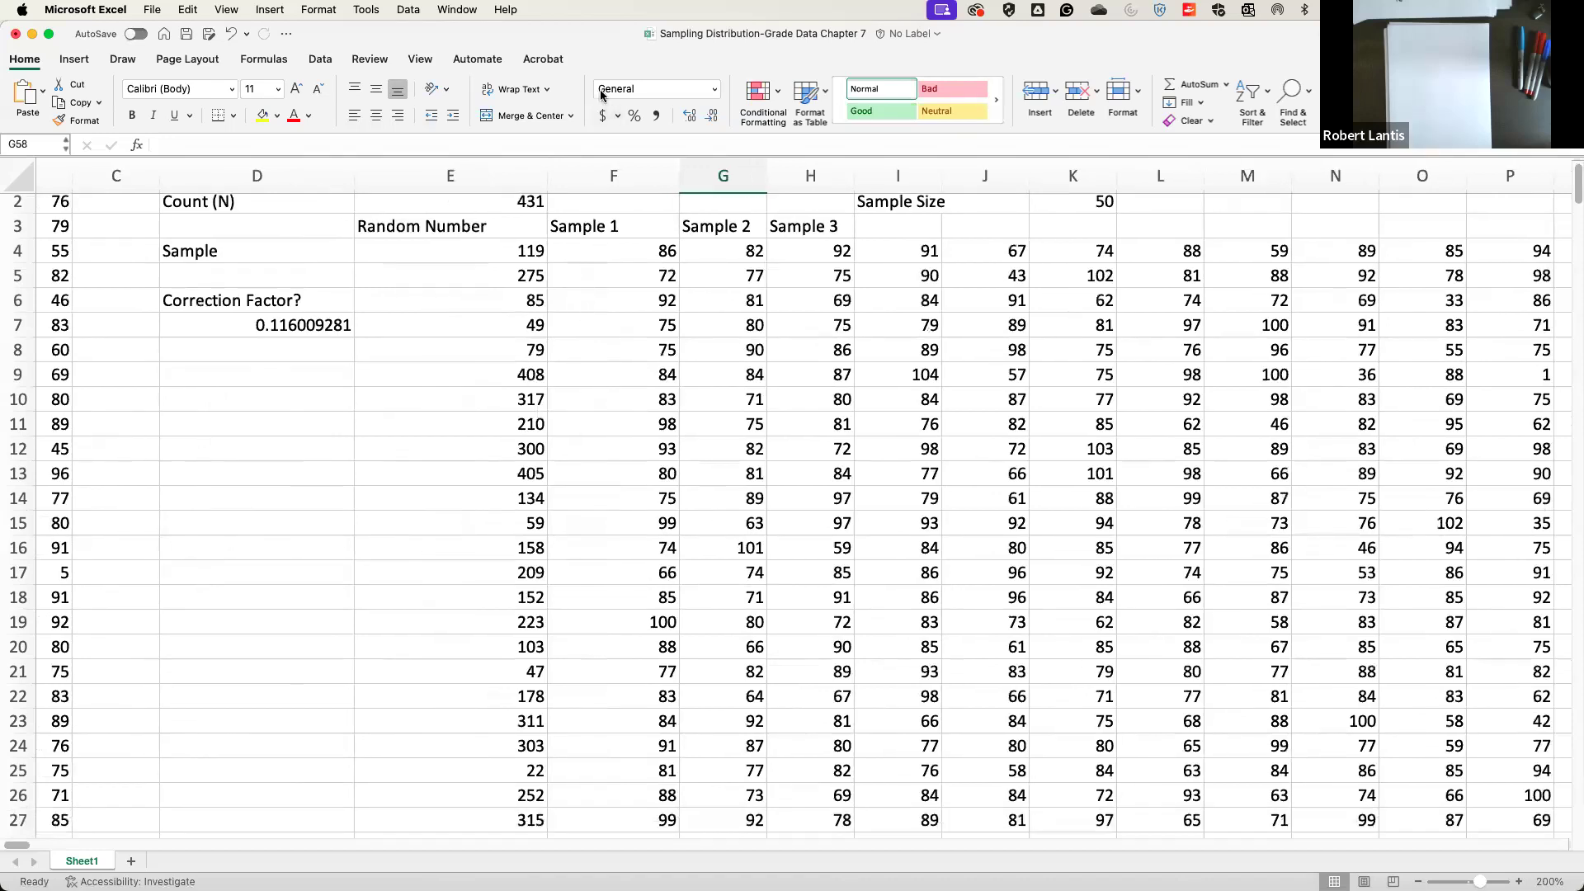